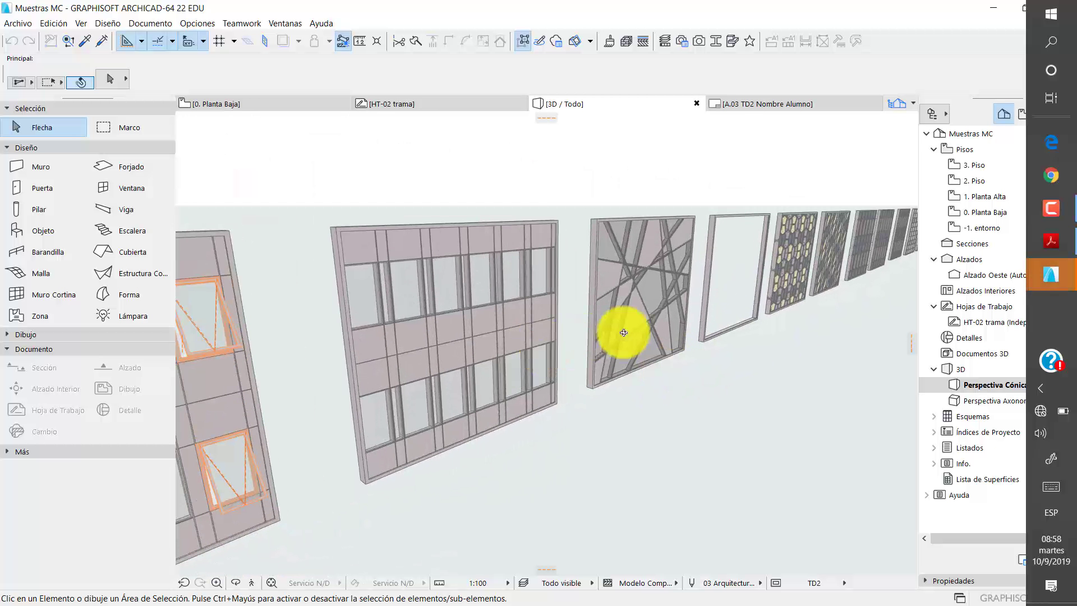
# - Examine the row of curtain wall samples in 3D, from the rectangular and irregular grids to the shelved, diamond and red hexagonal patterns
pyautogui.scroll(2, 623, 328)
pyautogui.scroll(2, 639, 323)
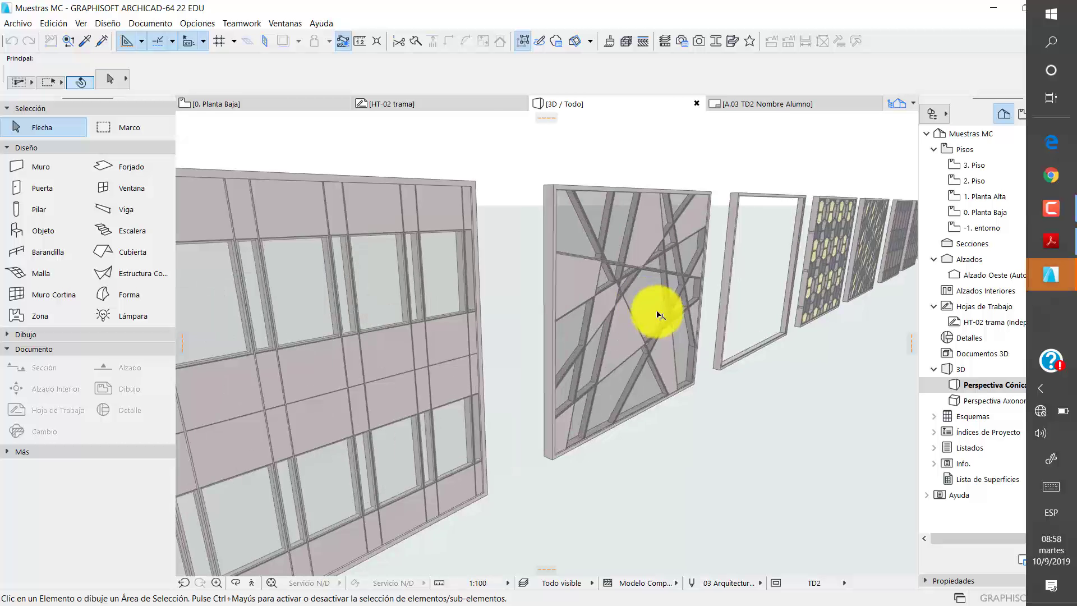
pyautogui.scroll(4, 654, 314)
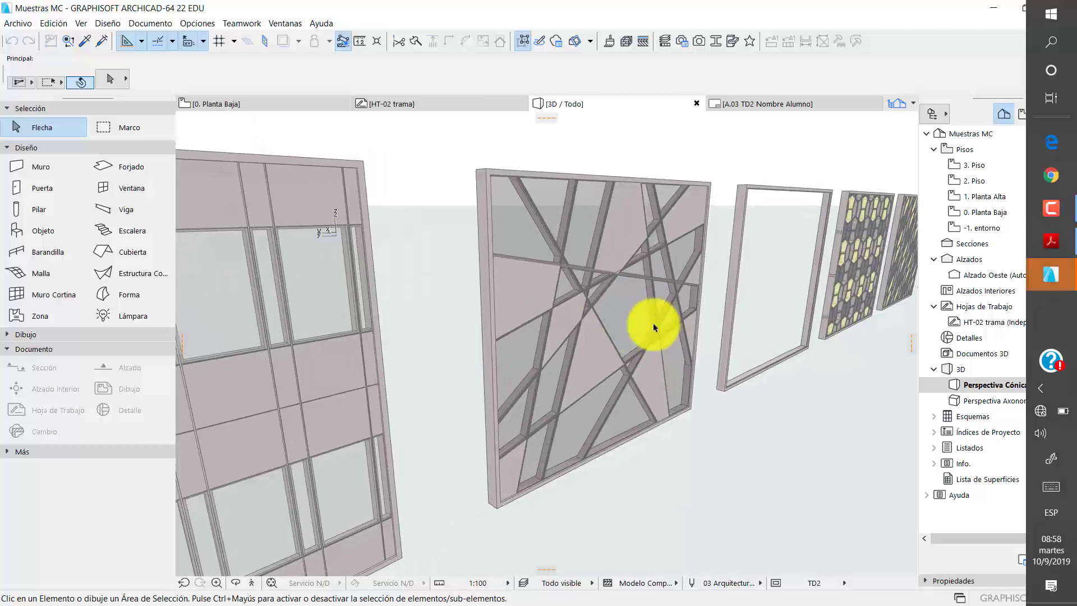
pyautogui.moveTo(652, 323)
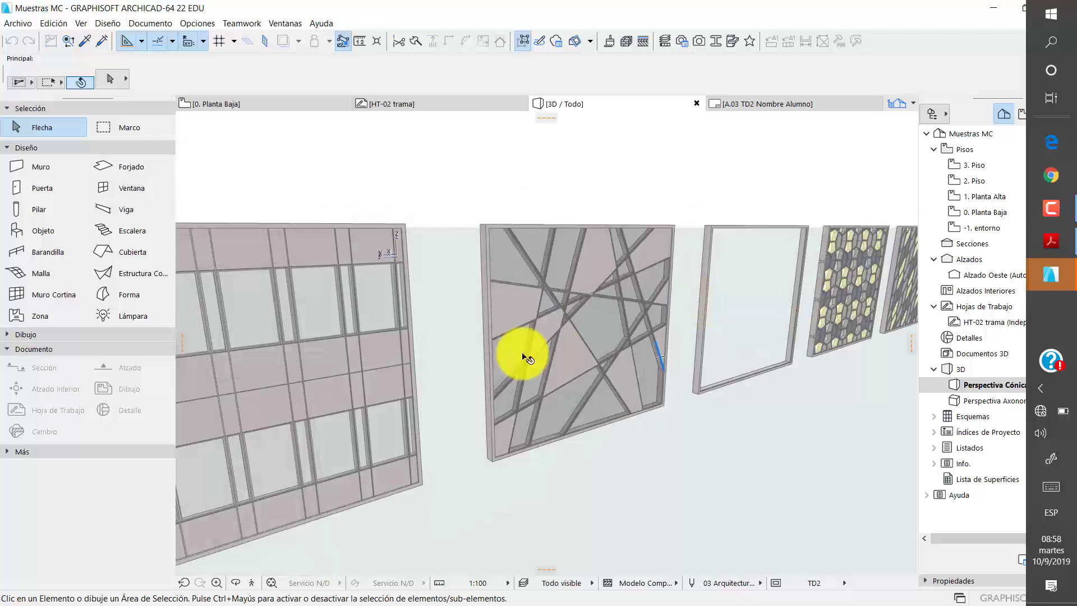
pyautogui.moveTo(527, 357); pyautogui.dragTo(597, 317)
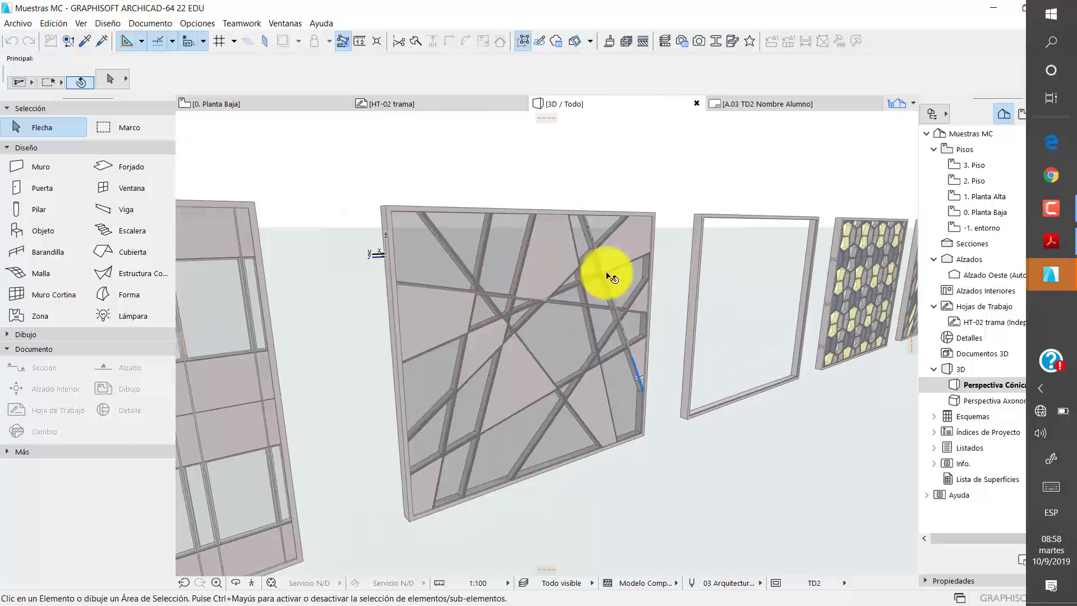
pyautogui.moveTo(601, 281); pyautogui.dragTo(629, 295)
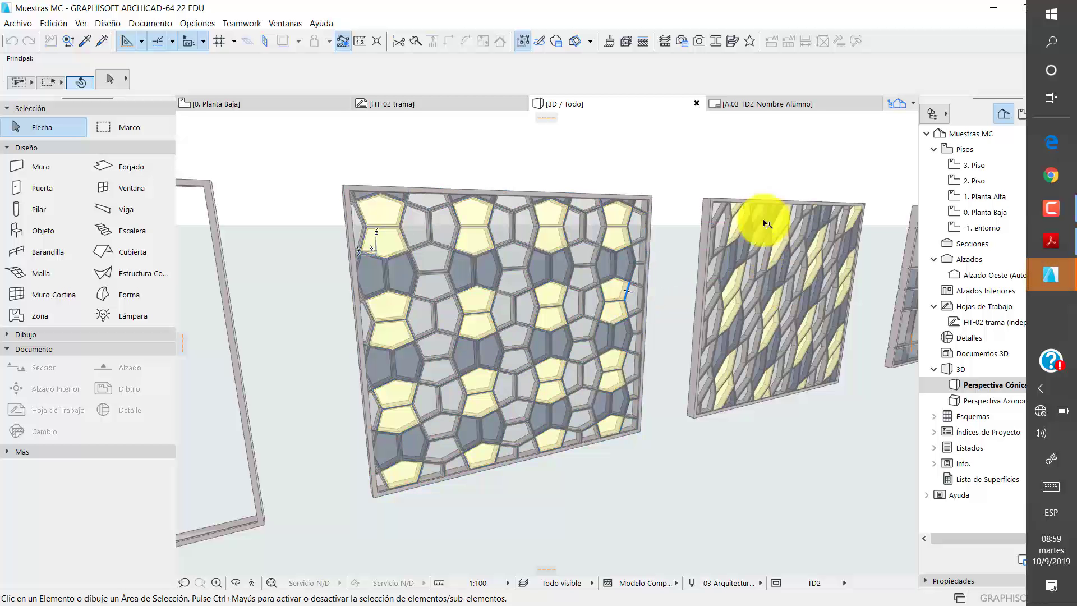
pyautogui.moveTo(762, 221); pyautogui.dragTo(654, 355)
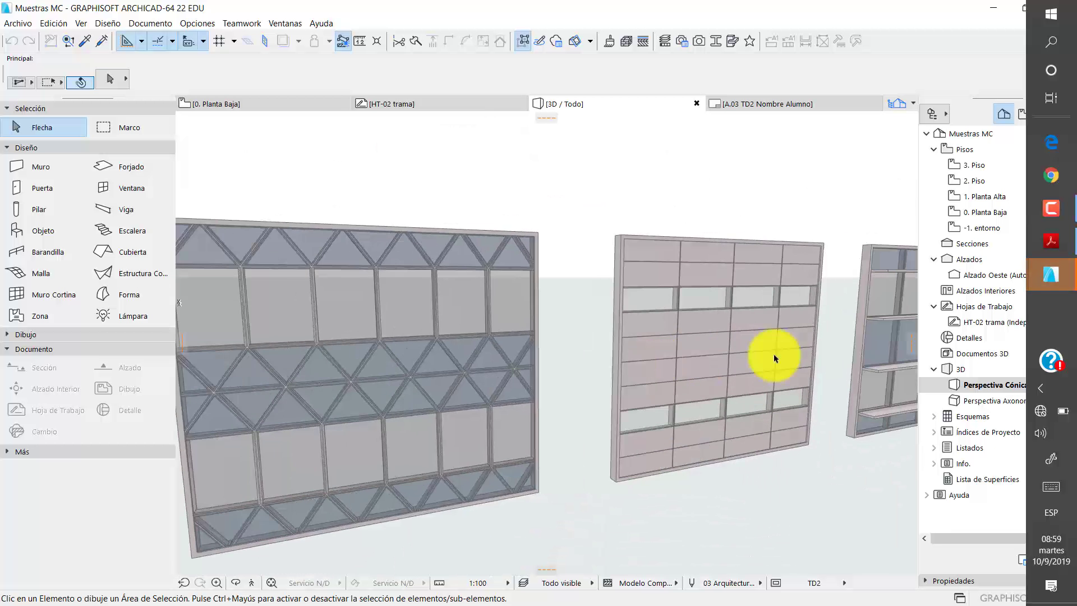
pyautogui.moveTo(764, 356); pyautogui.dragTo(571, 359)
pyautogui.scroll(6, 752, 355)
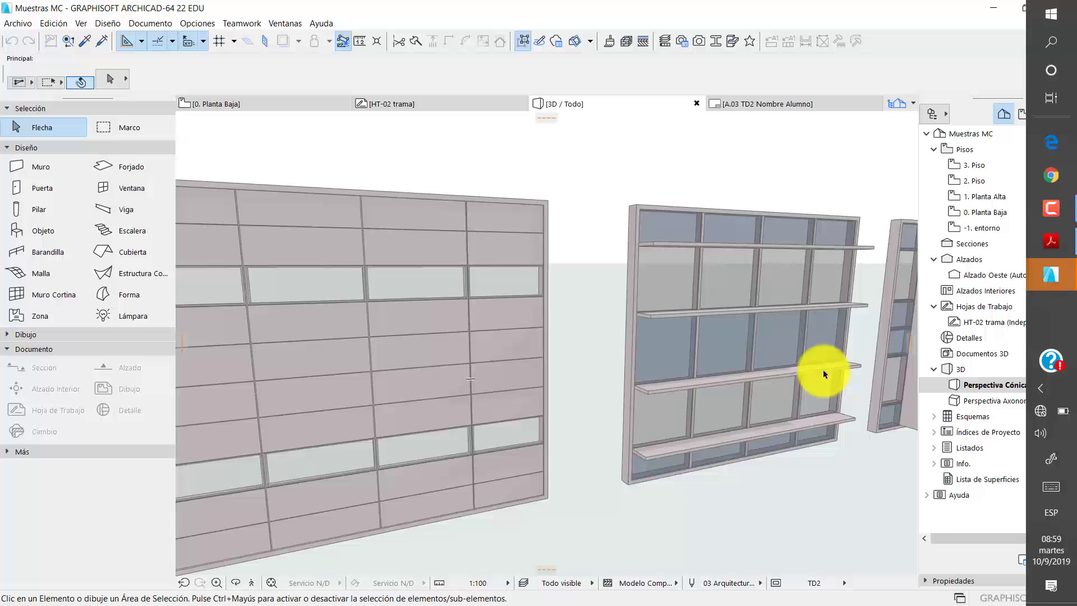
pyautogui.moveTo(823, 372)
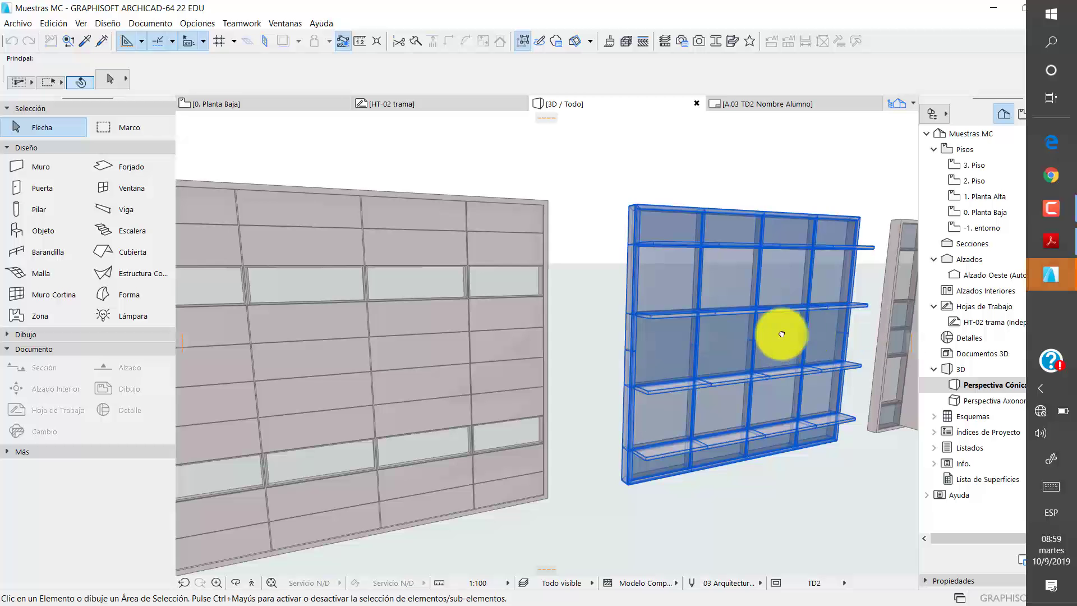
pyautogui.keyDown('shift'); pyautogui.moveTo(776, 334); pyautogui.dragTo(594, 348, button='middle'); pyautogui.keyUp('shift')
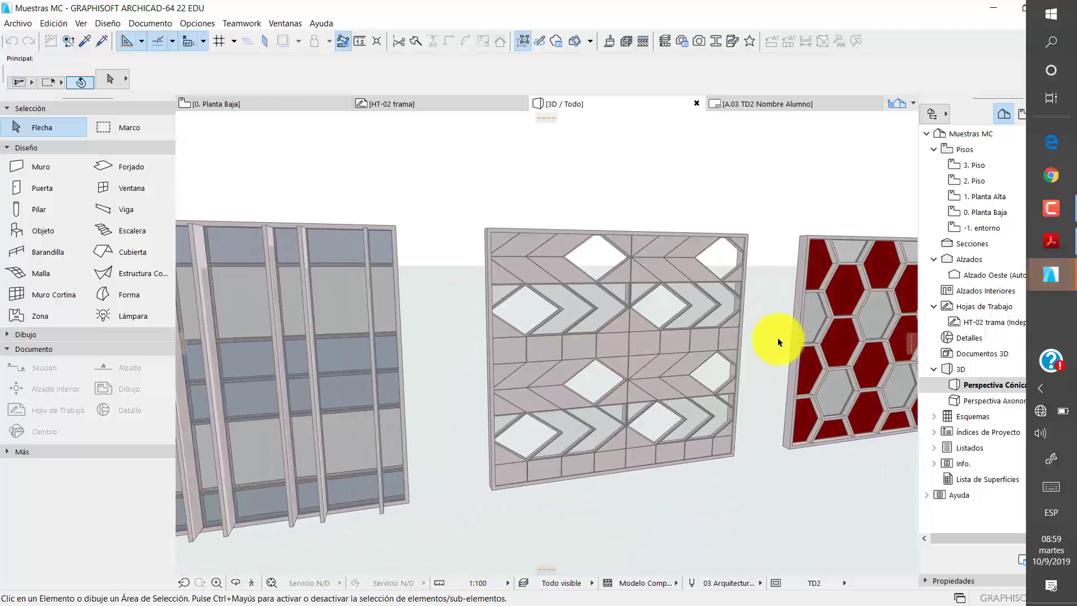
pyautogui.keyDown('shift'); pyautogui.moveTo(781, 338); pyautogui.dragTo(823, 319, button='middle'); pyautogui.keyUp('shift')
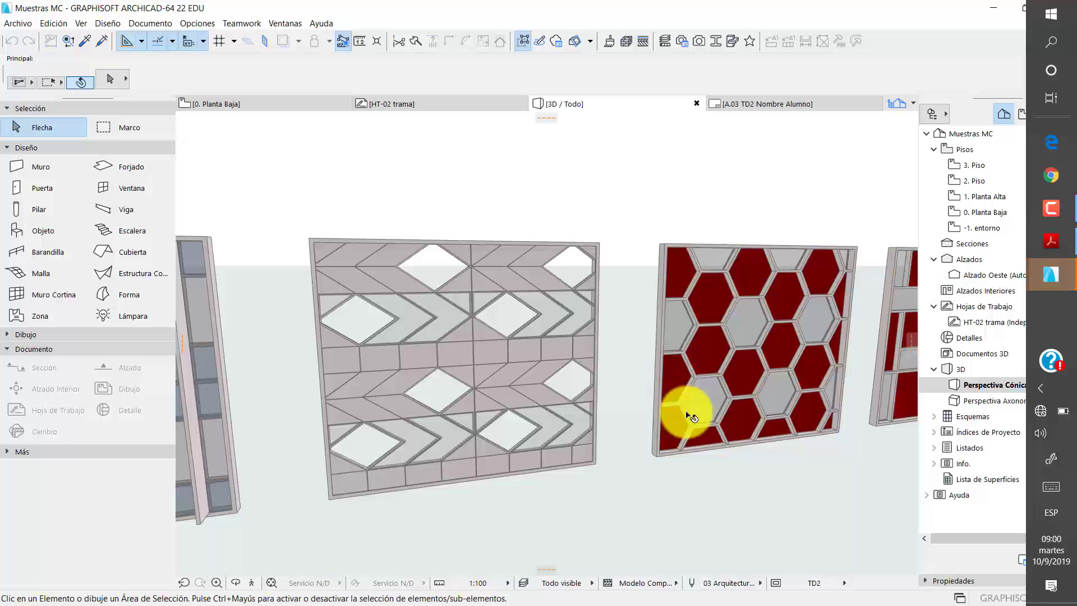
pyautogui.moveTo(688, 419); pyautogui.dragTo(667, 337)
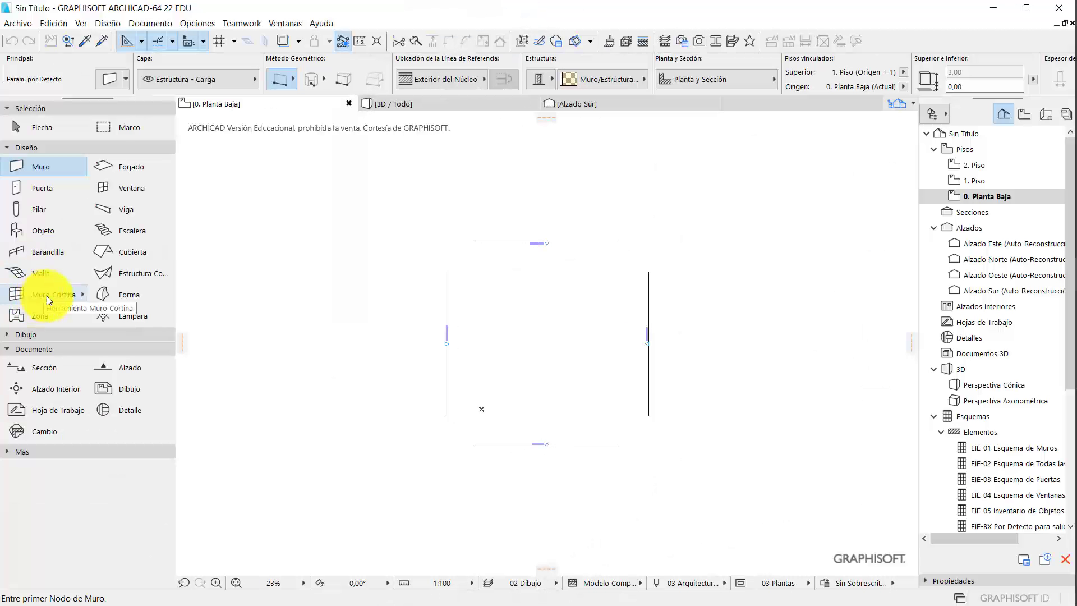
# - Activate the Muro Cortina tool and open its default settings dialog
pyautogui.click(83, 295)
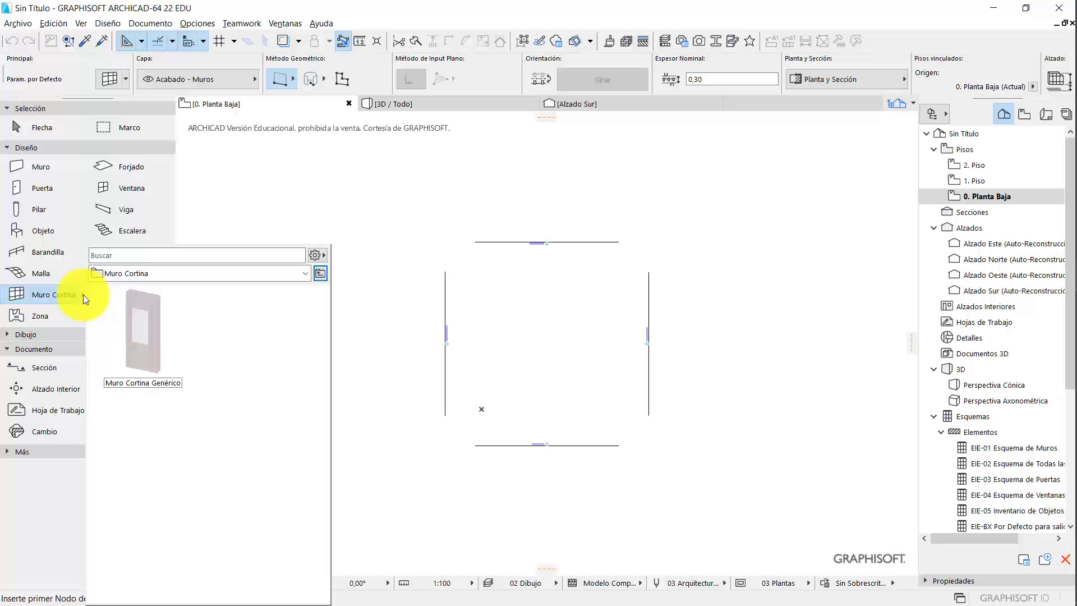
pyautogui.click(402, 323)
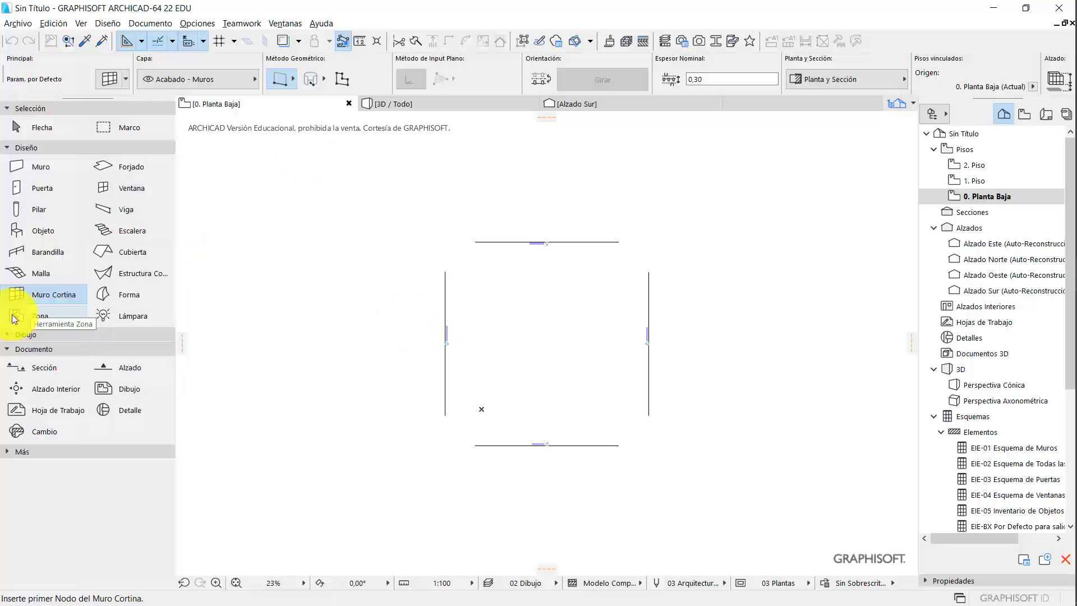
pyautogui.doubleClick(19, 295)
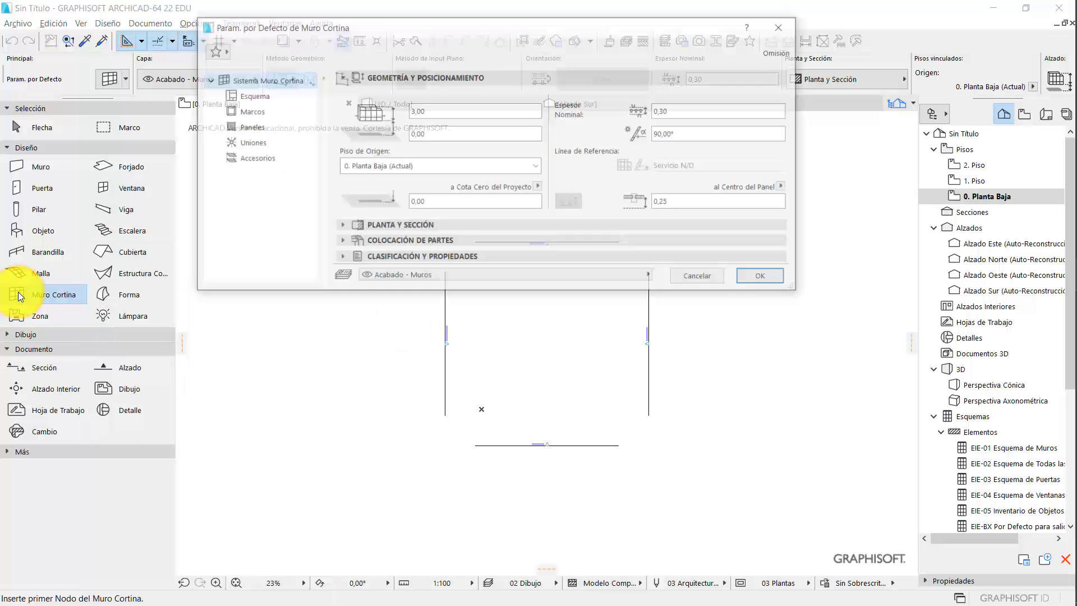
pyautogui.moveTo(557, 28); pyautogui.dragTo(608, 98)
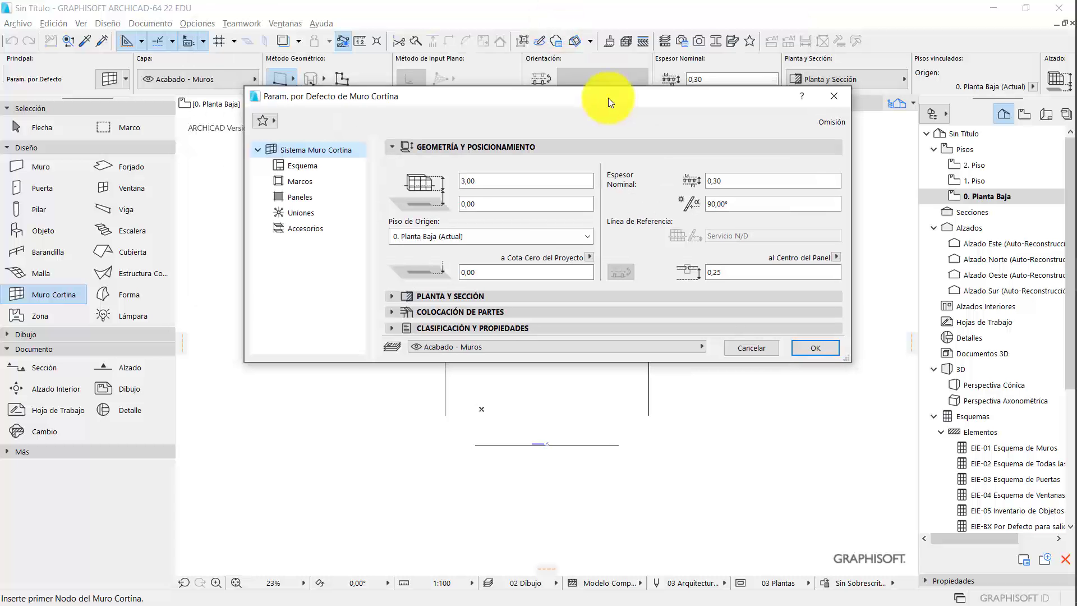
# - Check the saved favourites for the curtain wall system and for its Esquema page without applying any
pyautogui.click(274, 120)
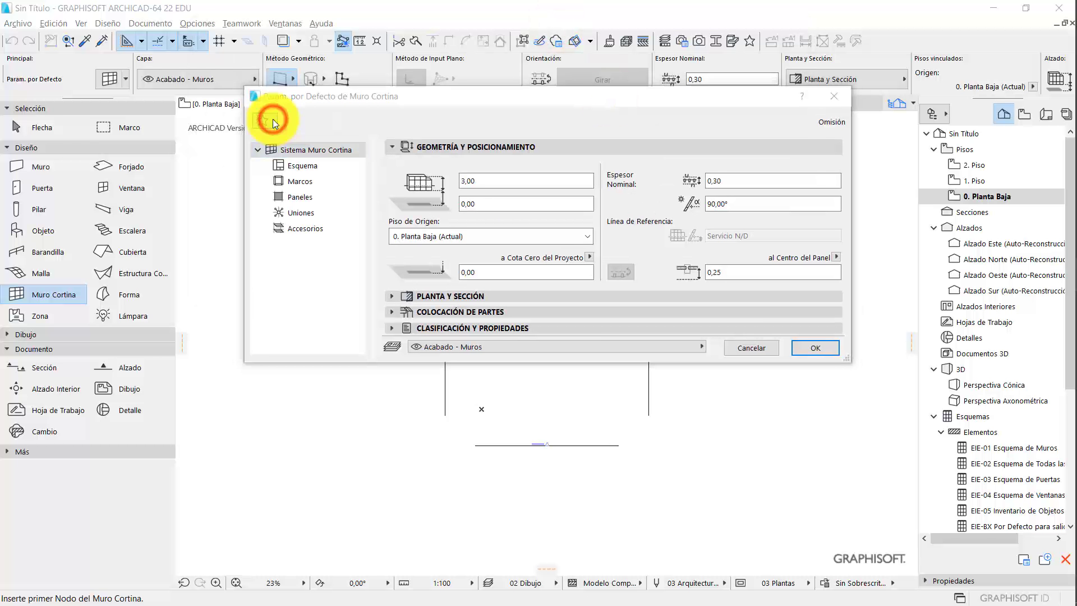
pyautogui.click(317, 117)
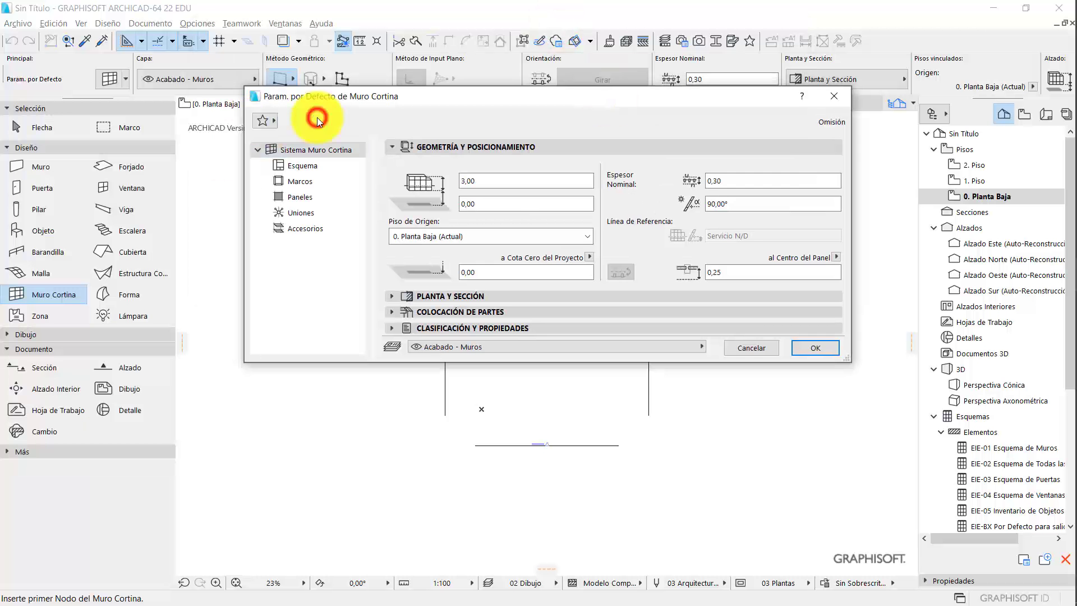
pyautogui.click(302, 168)
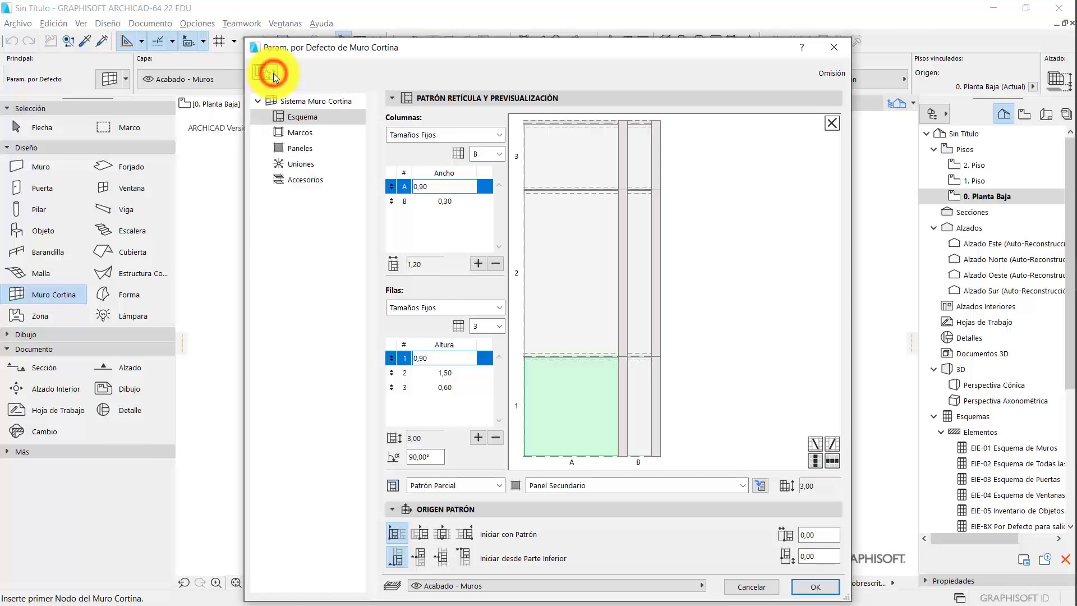
pyautogui.click(274, 73)
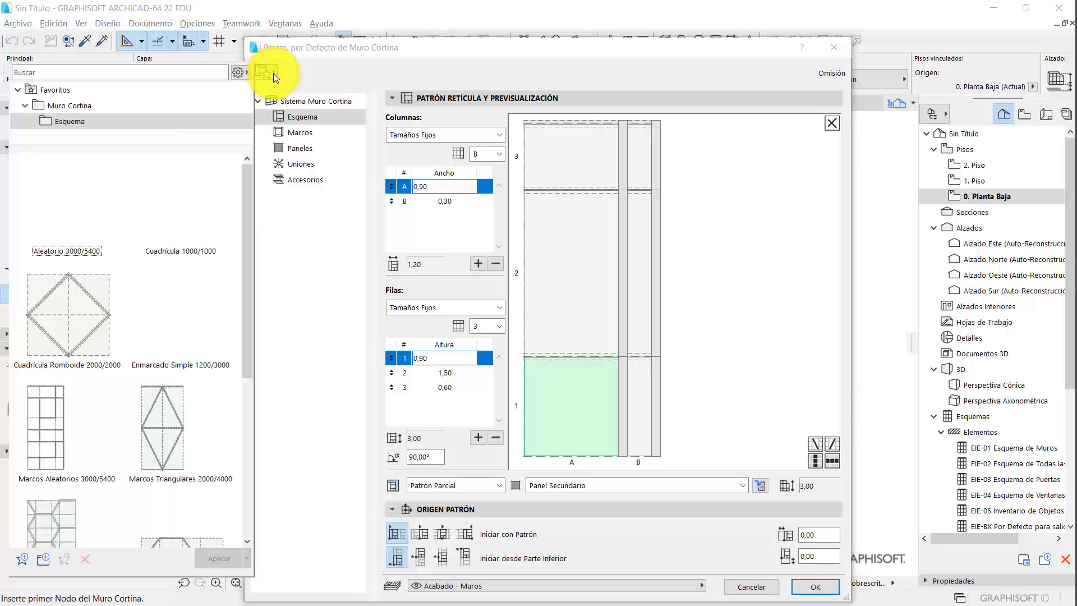
pyautogui.click(344, 65)
# - Review the curtain wall system's height, base offset, nominal thickness, inclination angle and panel centre offset, plus its Planta y Sección options
pyautogui.click(280, 102)
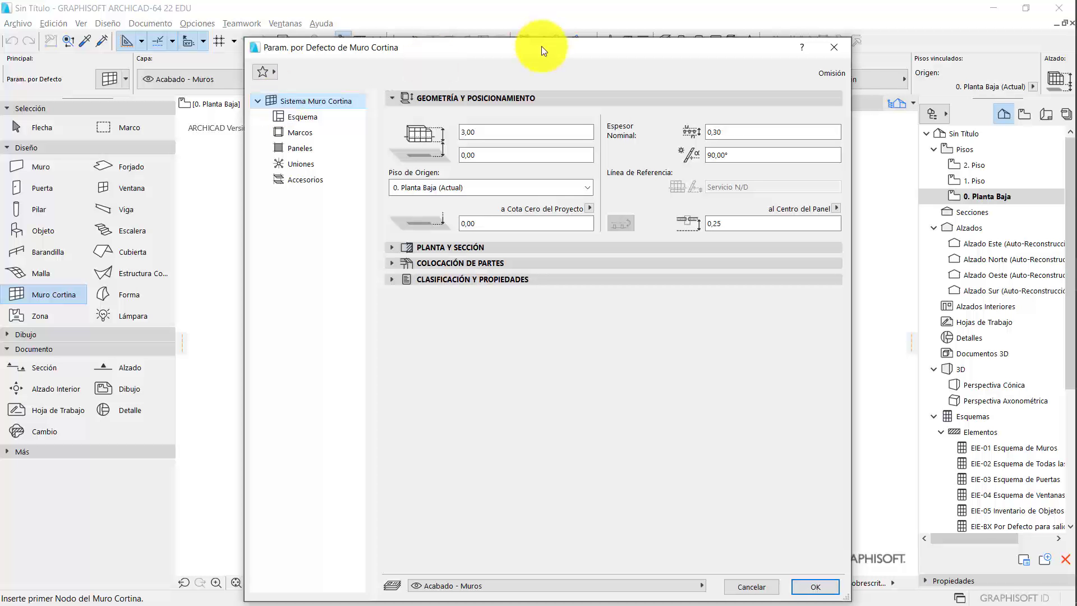
pyautogui.moveTo(541, 46); pyautogui.dragTo(553, 29)
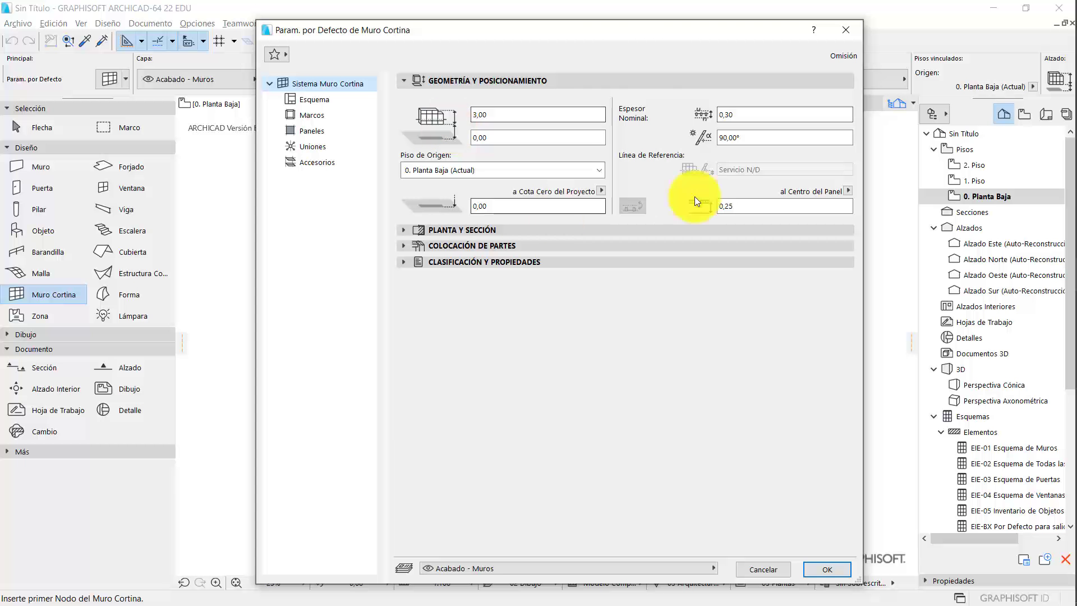
pyautogui.click(548, 115)
pyautogui.click(531, 137)
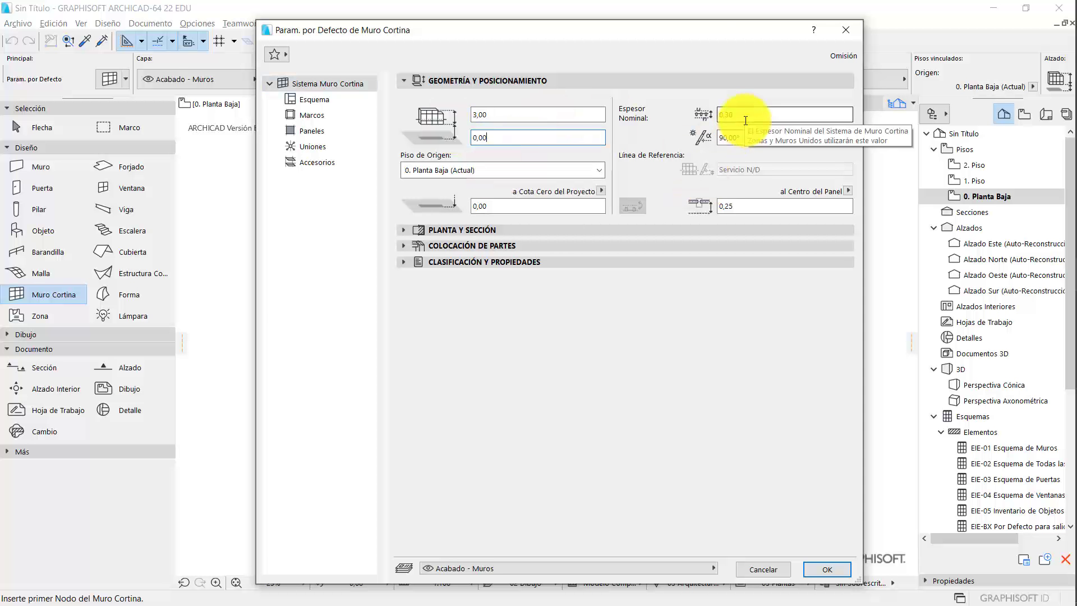
pyautogui.click(748, 137)
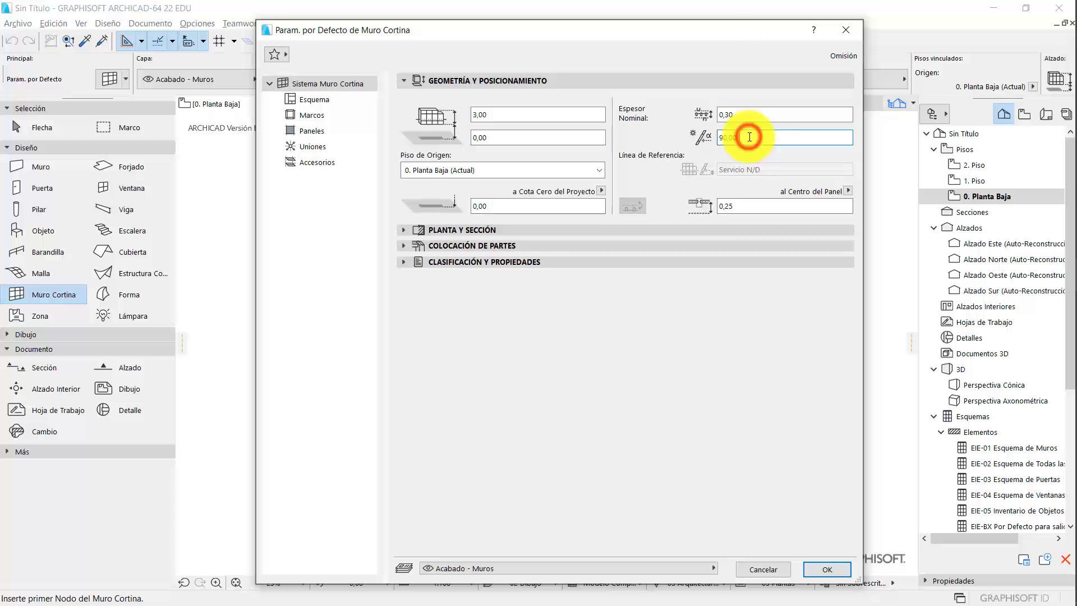
pyautogui.click(753, 206)
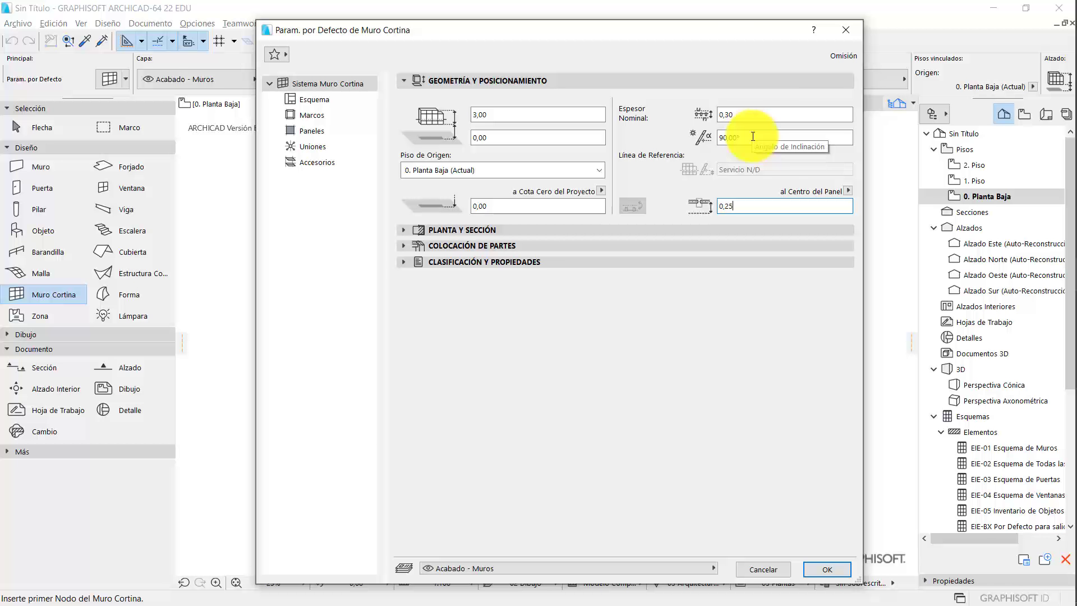
pyautogui.click(735, 107)
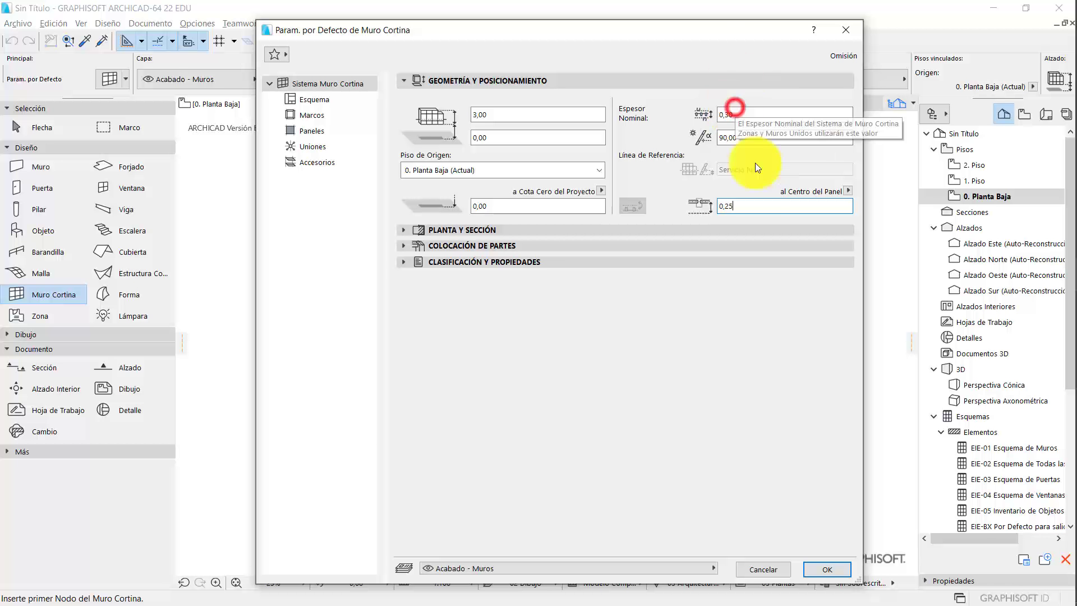
pyautogui.click(758, 203)
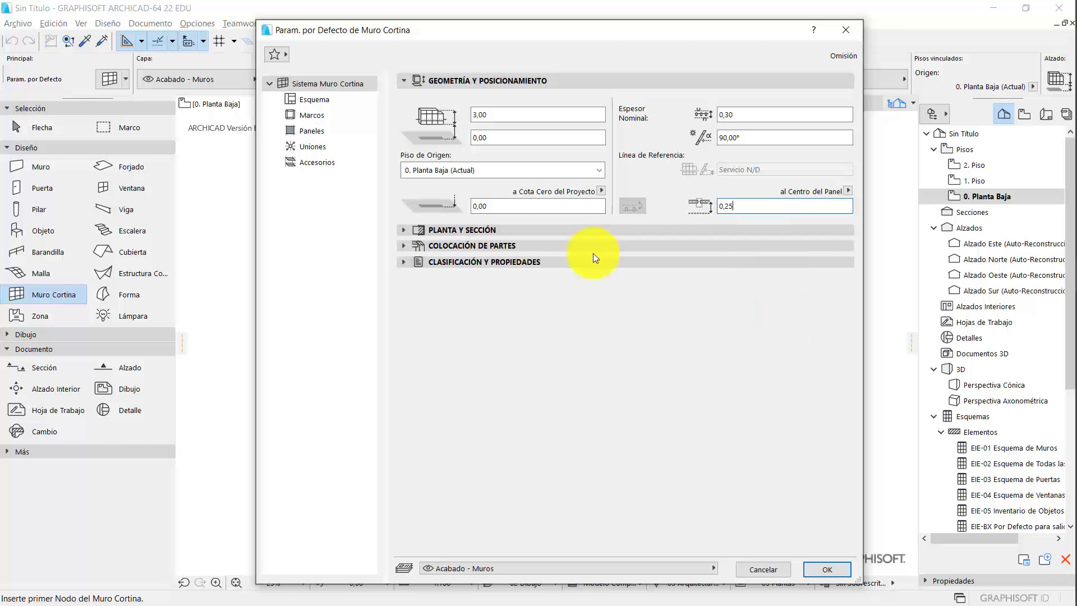
pyautogui.click(401, 231)
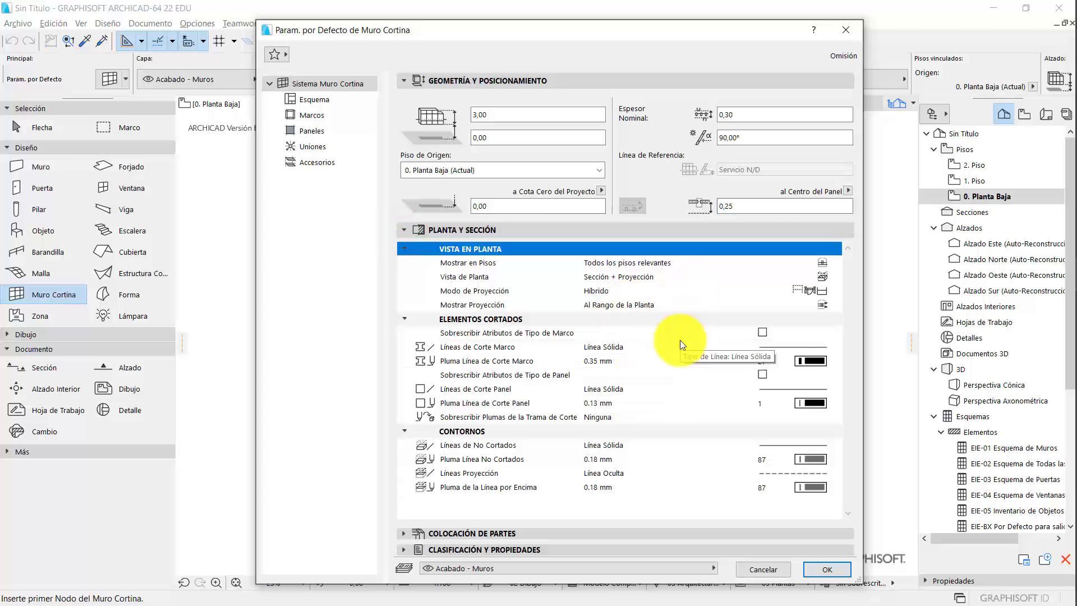
pyautogui.click(402, 227)
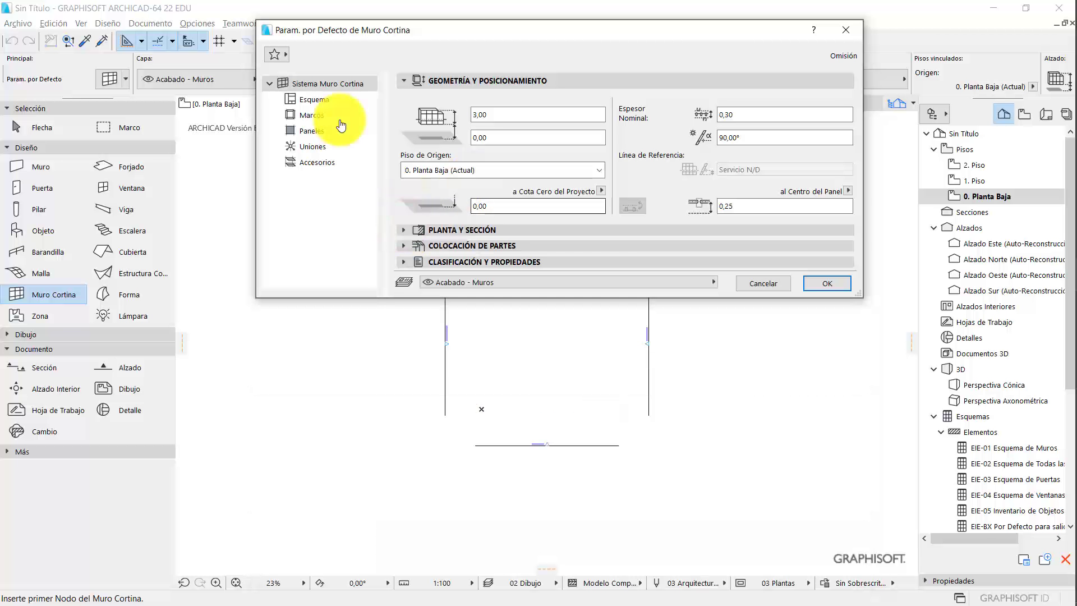
# - In the curtain wall's Esquema settings, try adding and removing columns and leave a single column 0,30 wide
pyautogui.click(310, 102)
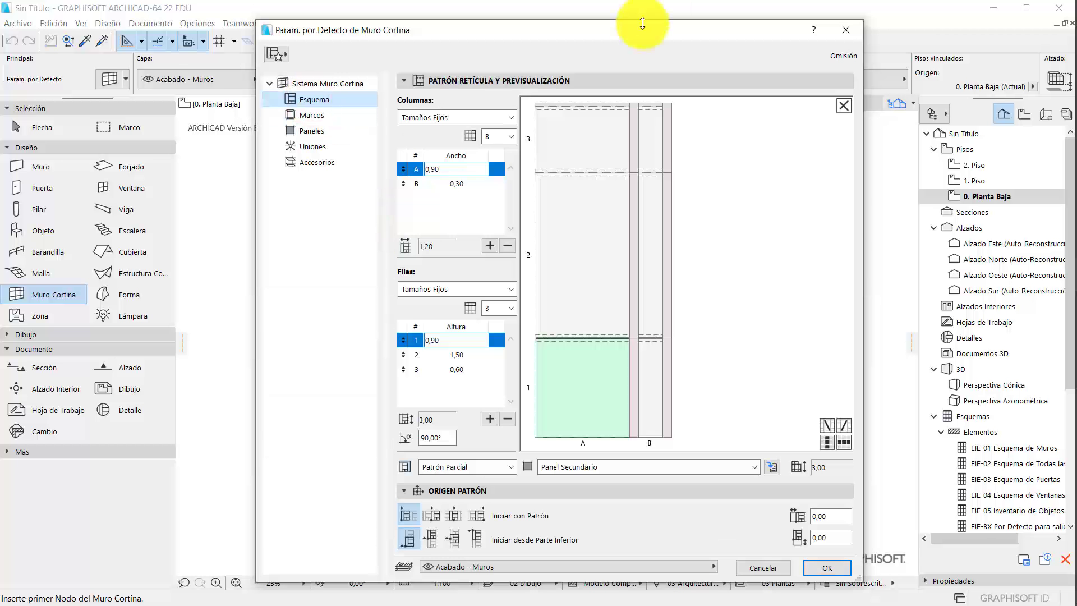
pyautogui.moveTo(637, 30); pyautogui.dragTo(643, 23)
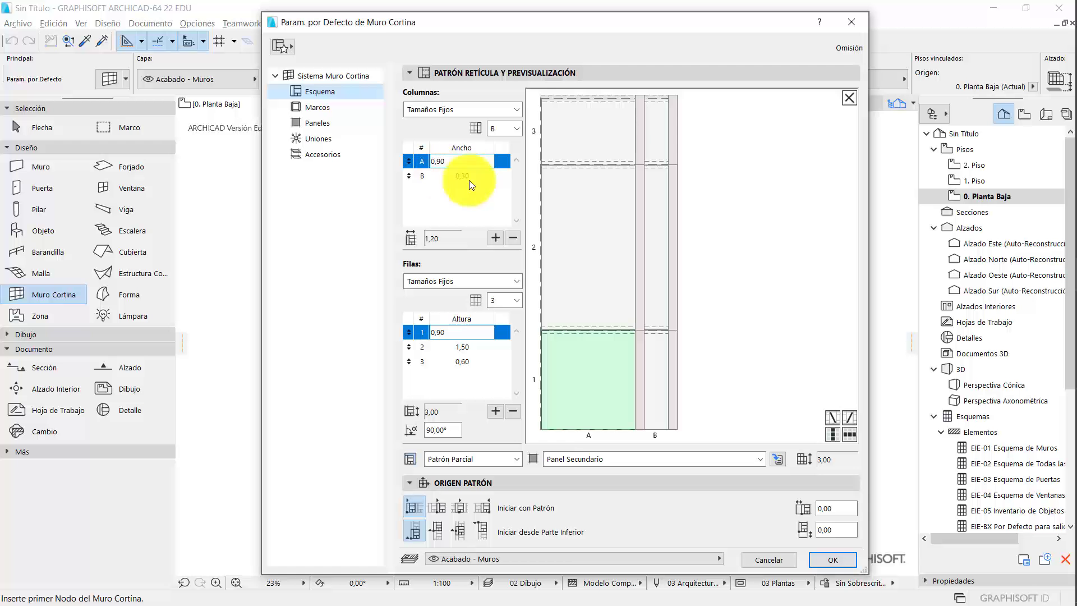
pyautogui.click(516, 239)
pyautogui.click(497, 238)
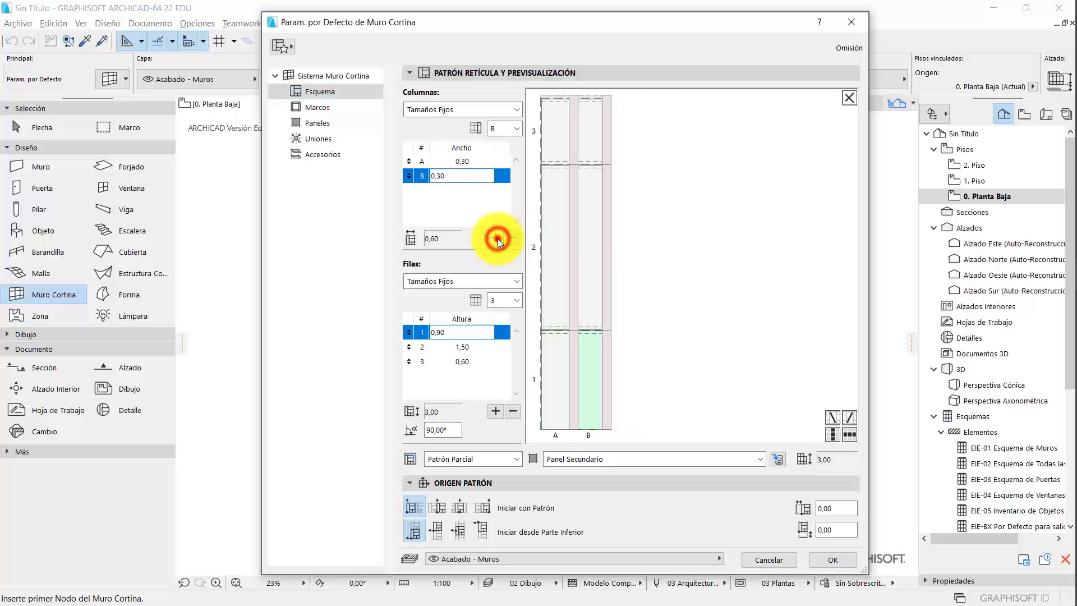
pyautogui.click(497, 238)
pyautogui.click(497, 238)
pyautogui.click(512, 238)
pyautogui.click(513, 238)
pyautogui.click(512, 238)
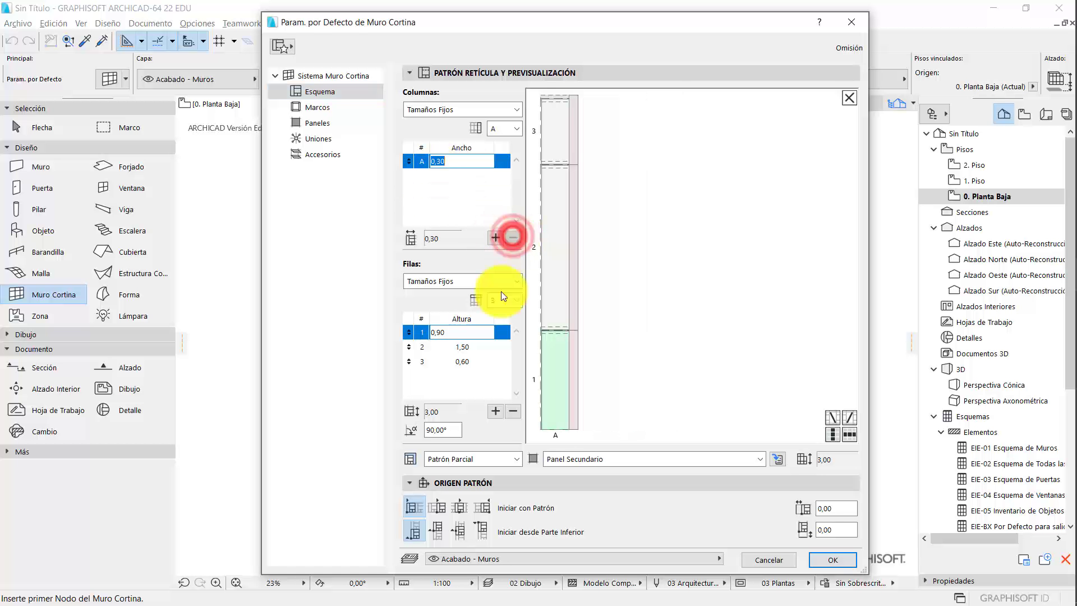
# - Rebuild the pattern grid with three rows 0,60 high and add a second column 0,30 wide
pyautogui.click(508, 410)
pyautogui.click(508, 410)
pyautogui.click(494, 412)
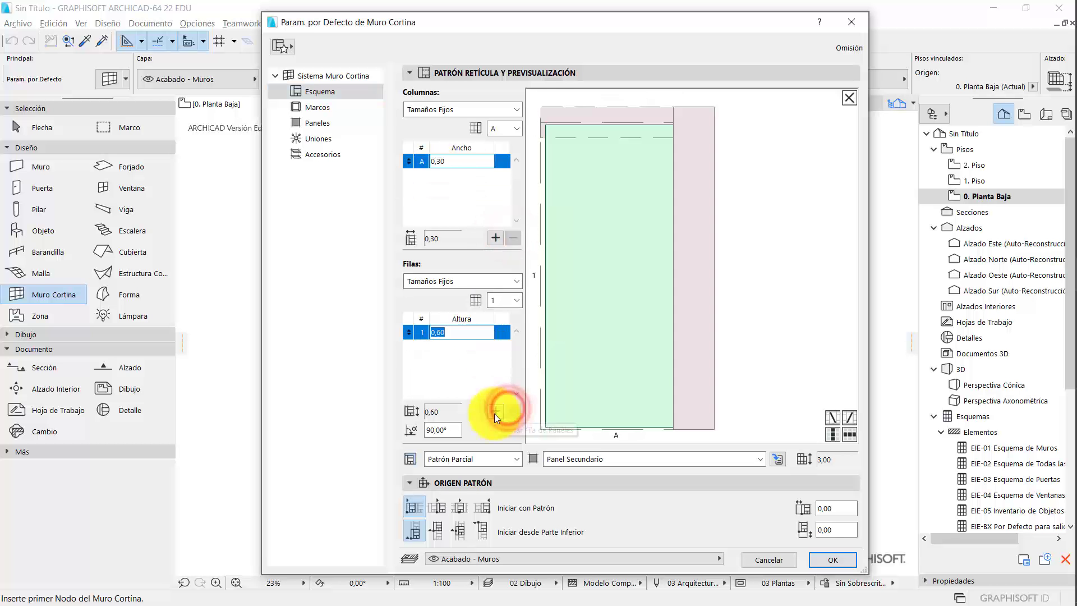
pyautogui.click(494, 412)
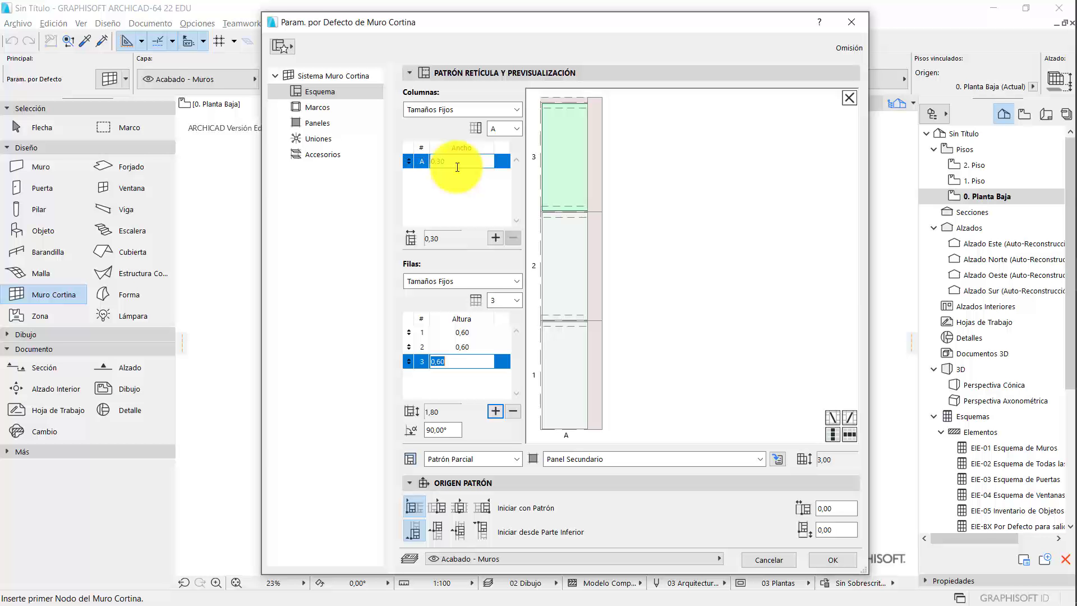
pyautogui.click(495, 238)
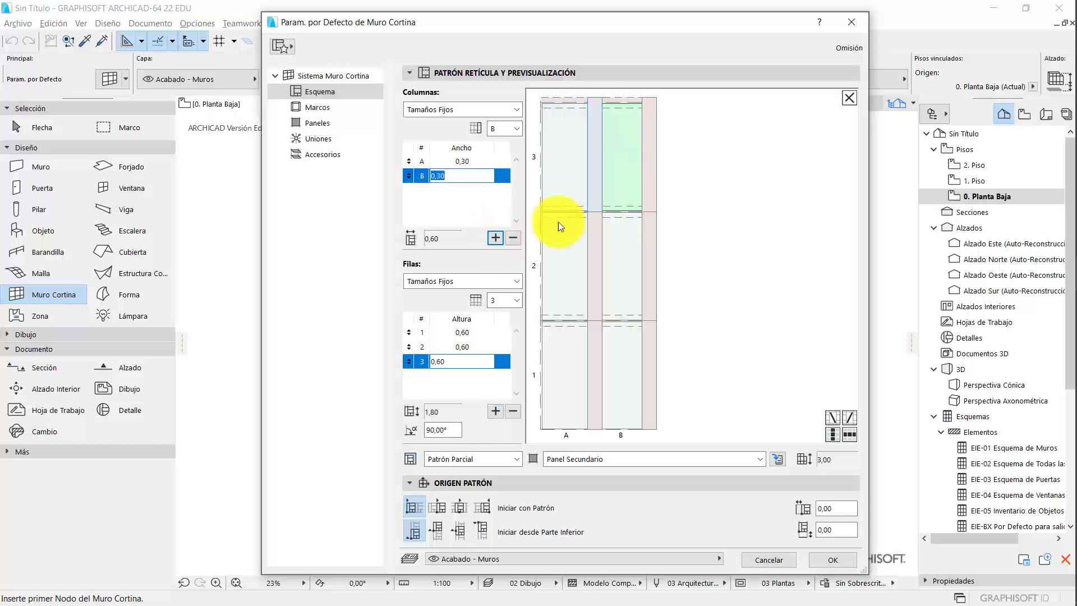
# - Inspect the panel, Marco Poste and Marco División elements in the grid preview, and check the sizing methods available for columns
pyautogui.click(578, 247)
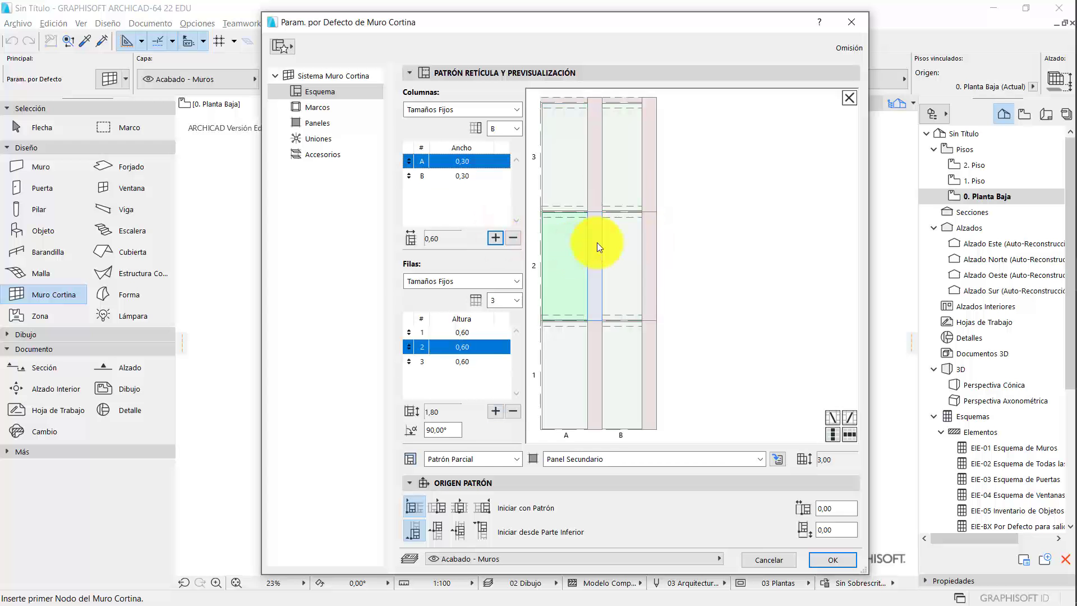
pyautogui.click(596, 242)
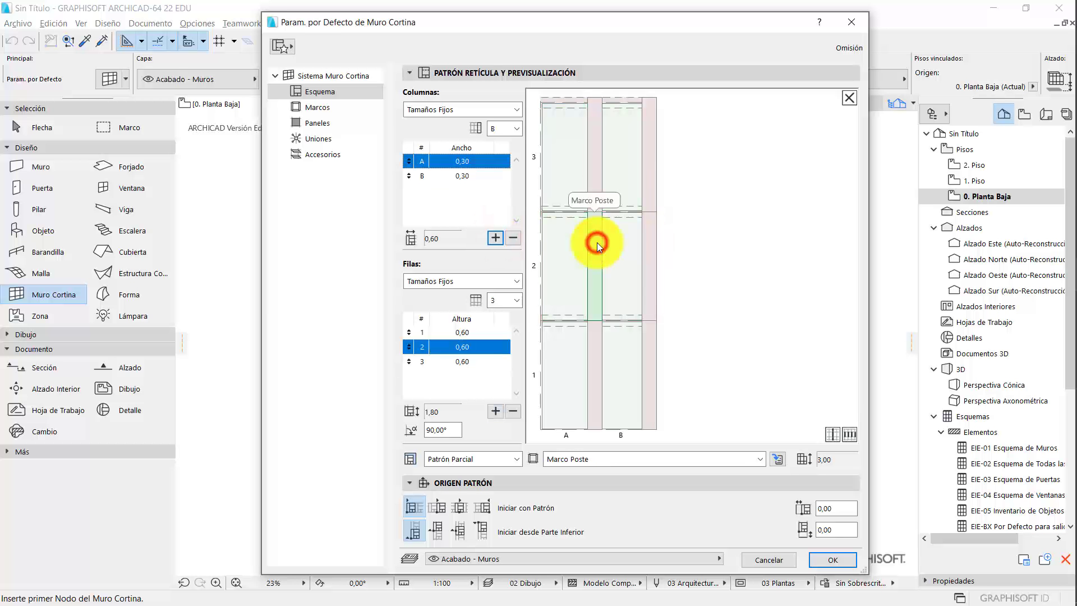
pyautogui.click(577, 214)
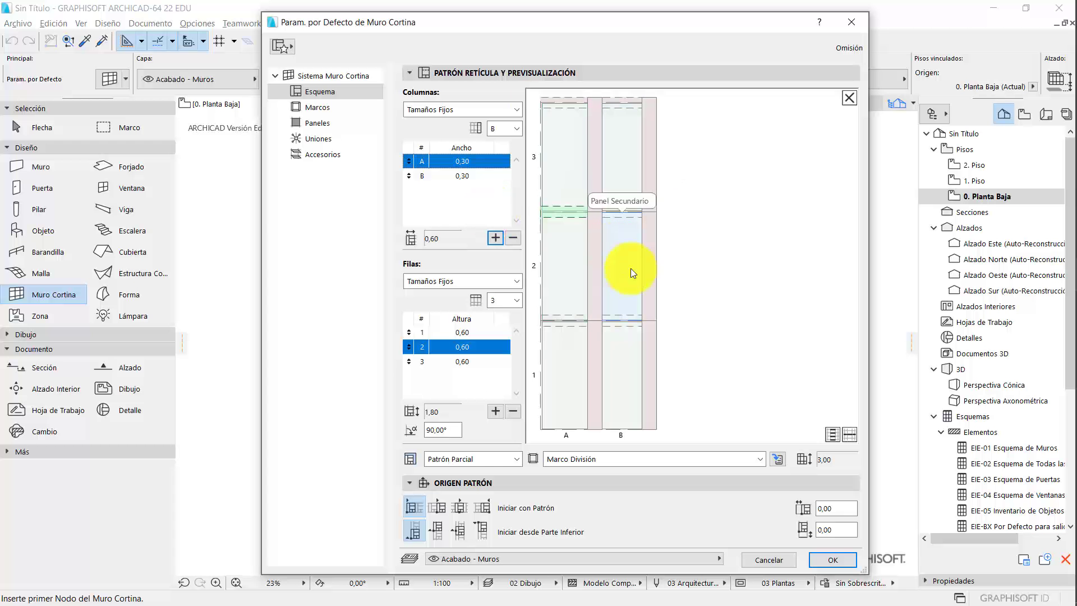
pyautogui.click(515, 109)
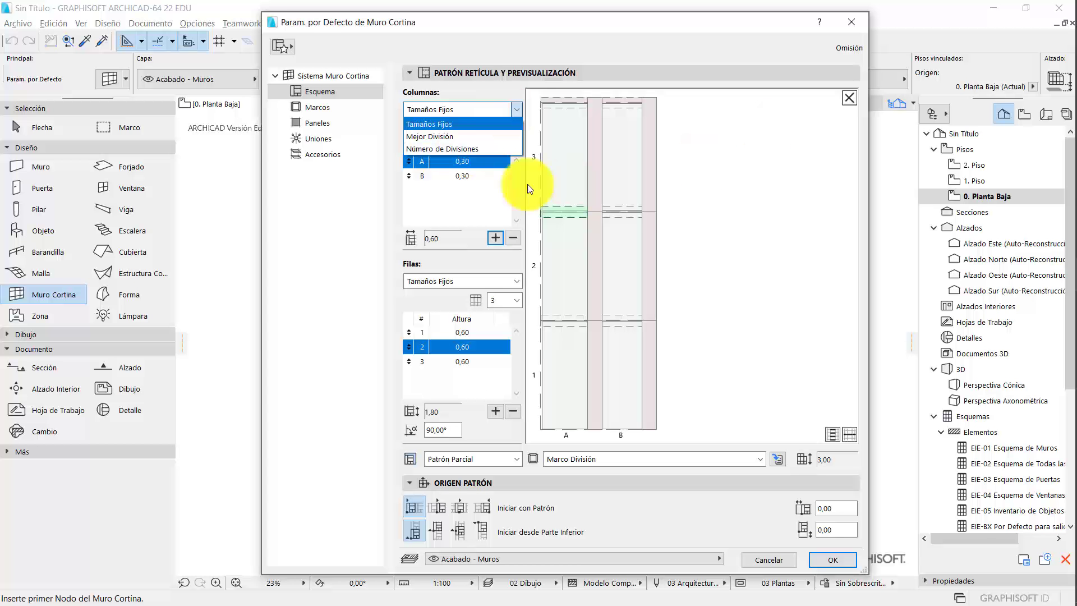
pyautogui.click(492, 194)
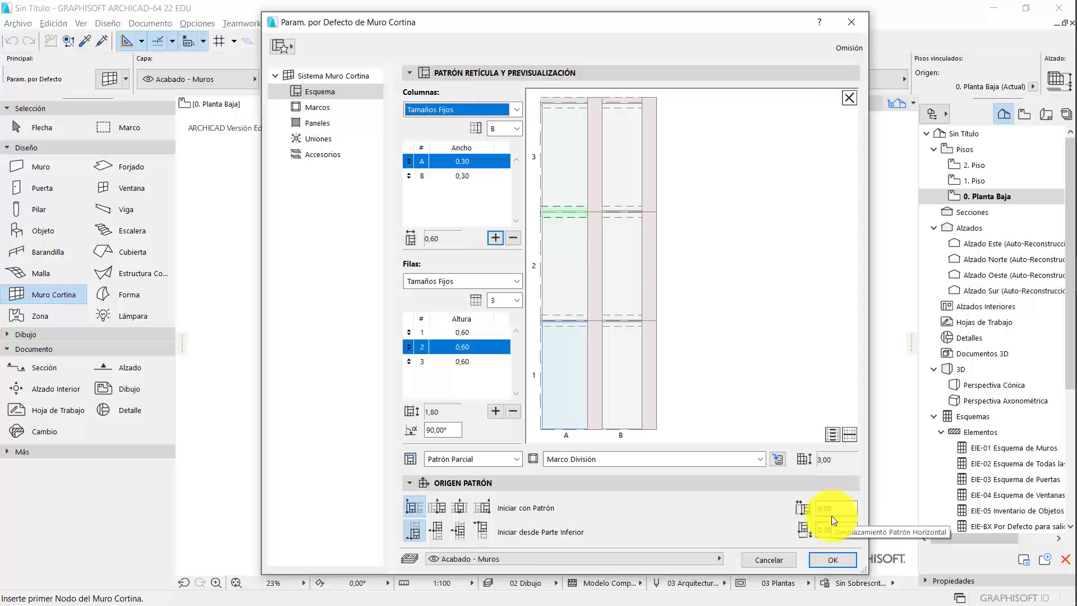
# - Check the panel classes that can be assigned to the grid cell in column B, row 2, without changing it
pyautogui.click(617, 272)
pyautogui.click(638, 456)
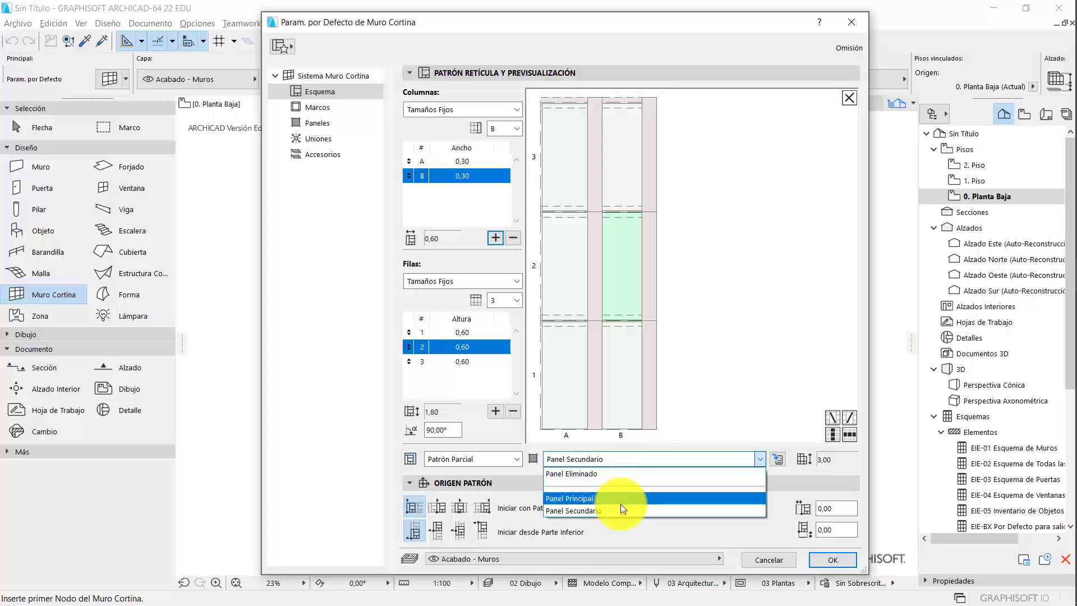
pyautogui.click(696, 376)
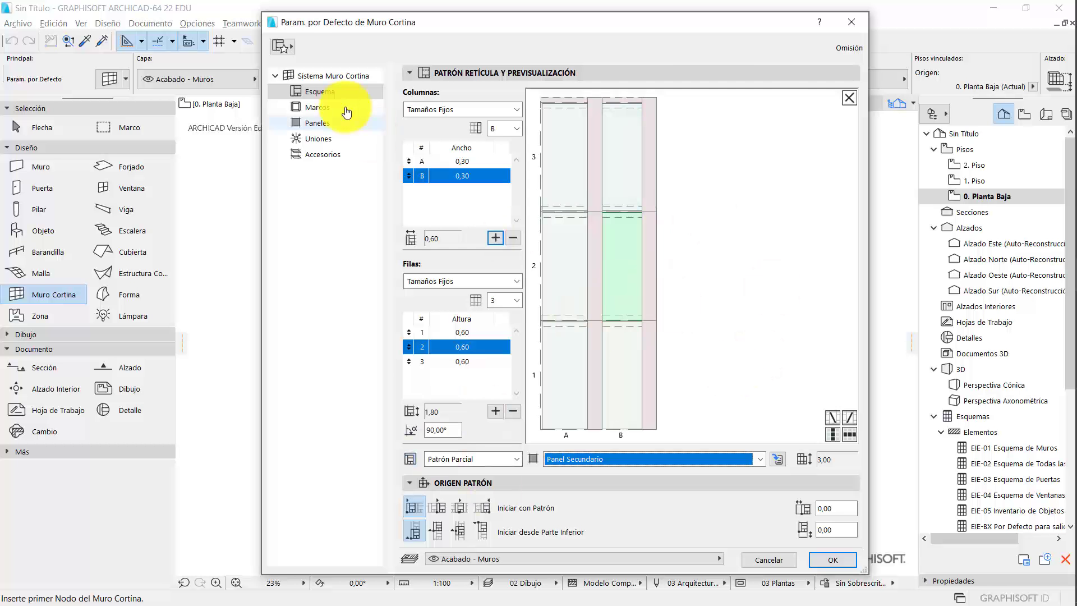
# - Review the frame classes Marco División, Marco Contorno, Marco Esquina and Marco Poste in the Marcos settings
pyautogui.click(318, 108)
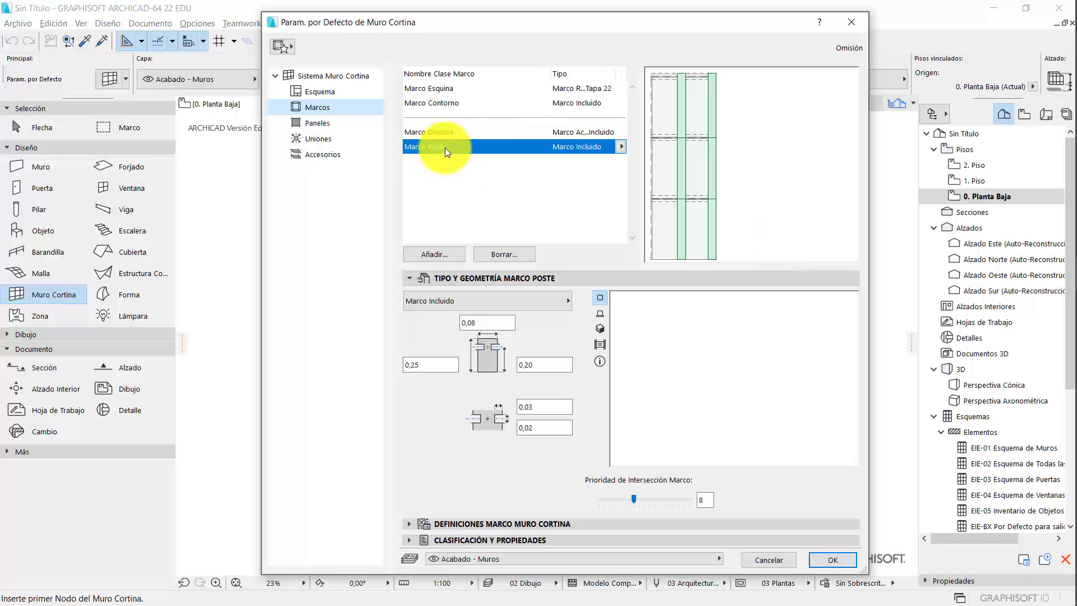
pyautogui.click(447, 129)
pyautogui.click(448, 103)
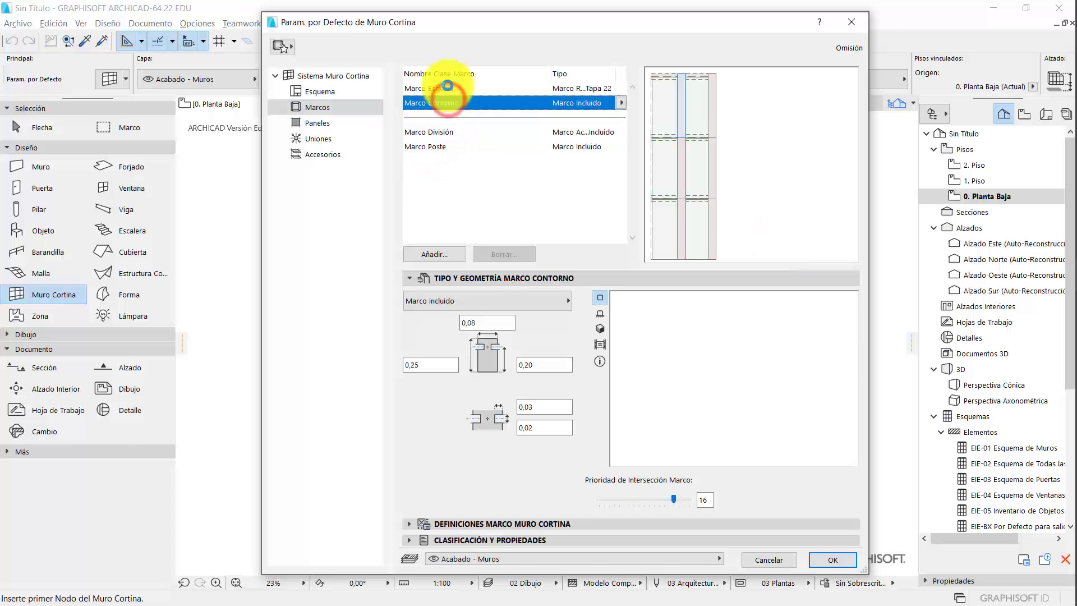
pyautogui.click(446, 88)
pyautogui.click(442, 147)
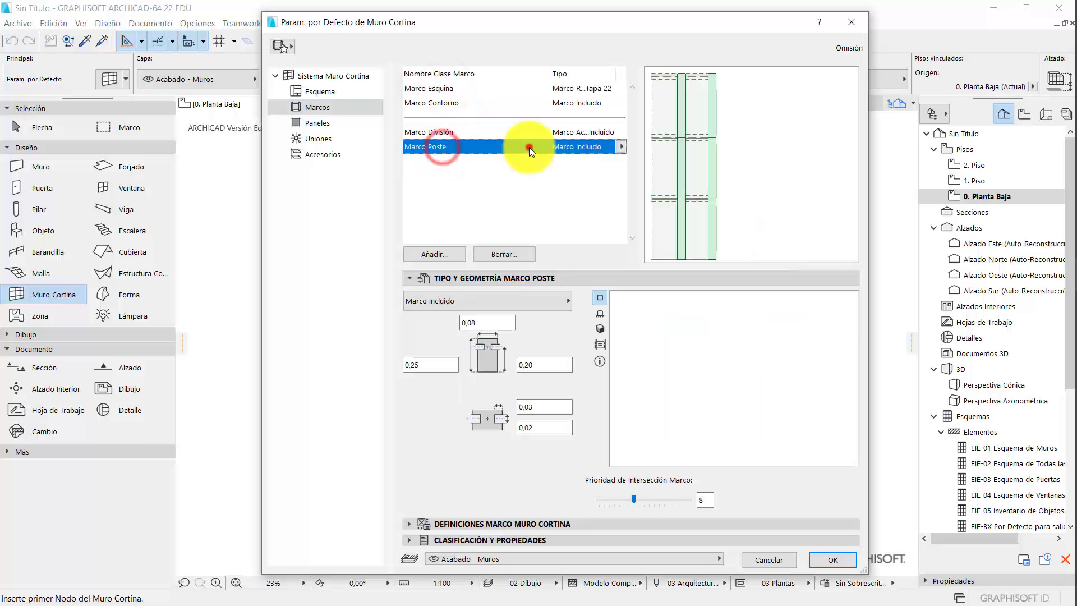
pyautogui.click(452, 134)
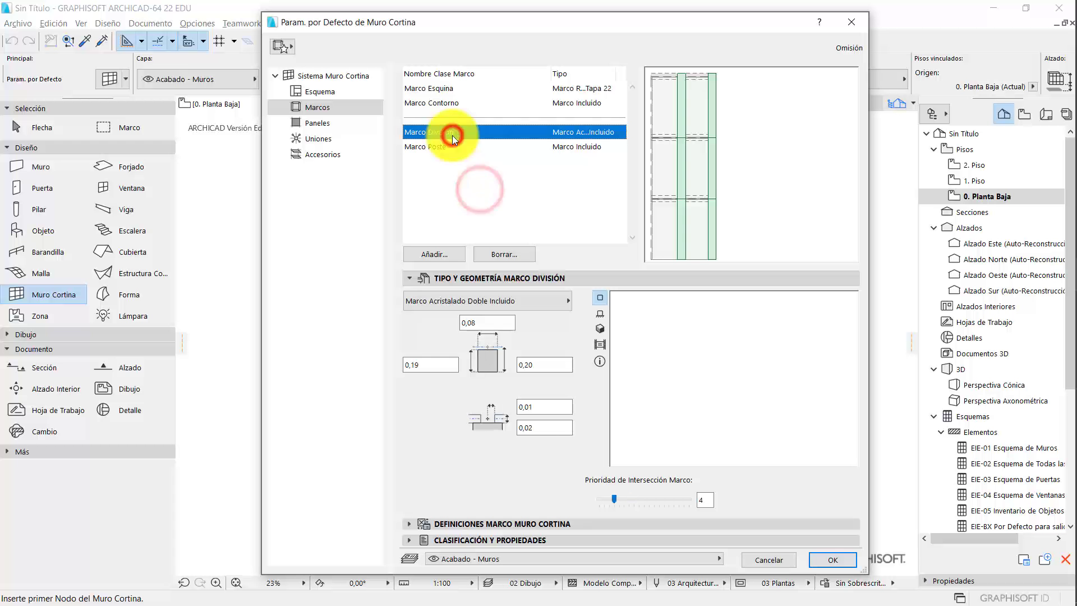
pyautogui.click(443, 146)
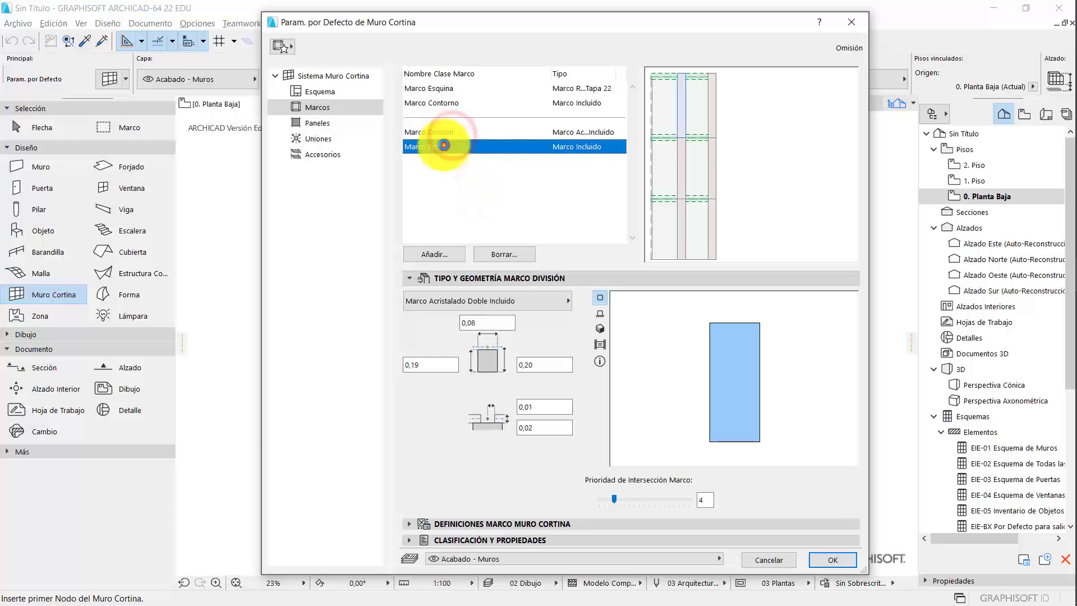
# - Try the frame types Marco Acristalado Doble Incluido, Invisible and Marco 22 for the Marco Poste class
pyautogui.click(411, 278)
pyautogui.moveTo(467, 345); pyautogui.dragTo(474, 455)
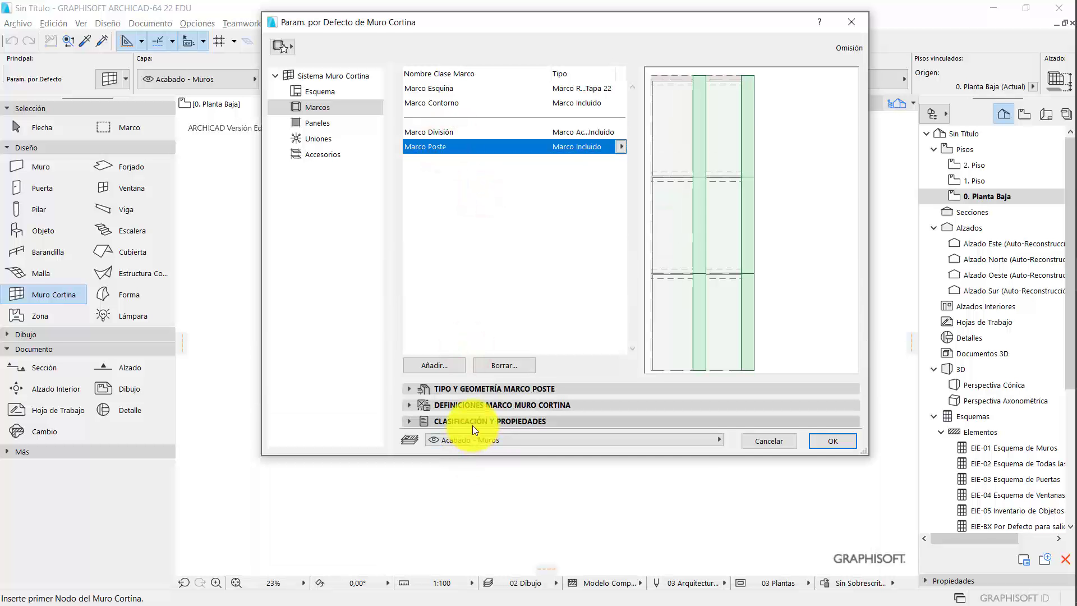
pyautogui.click(410, 388)
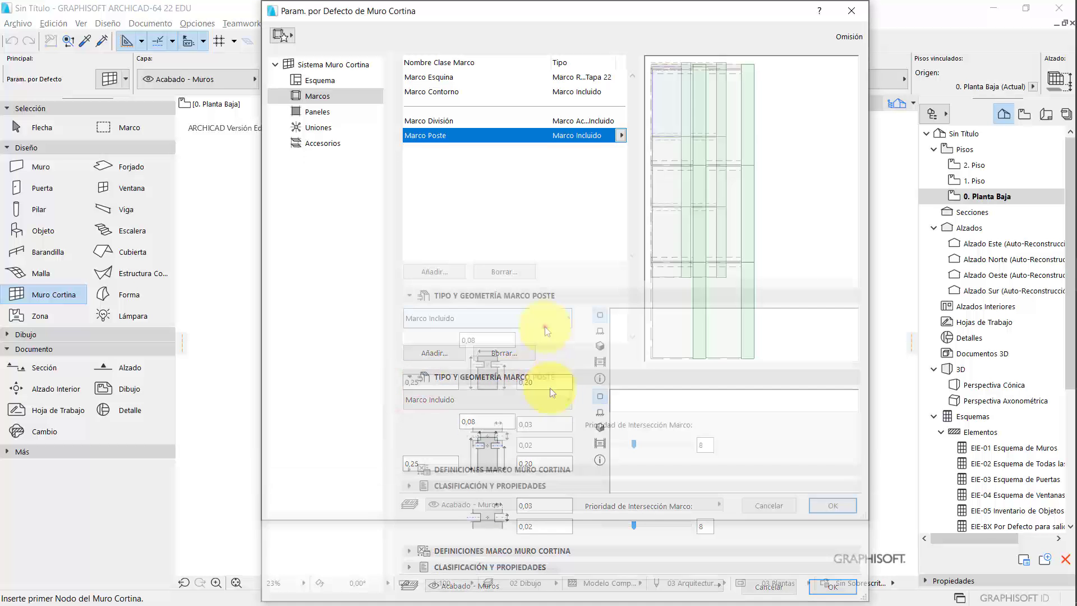
pyautogui.click(546, 319)
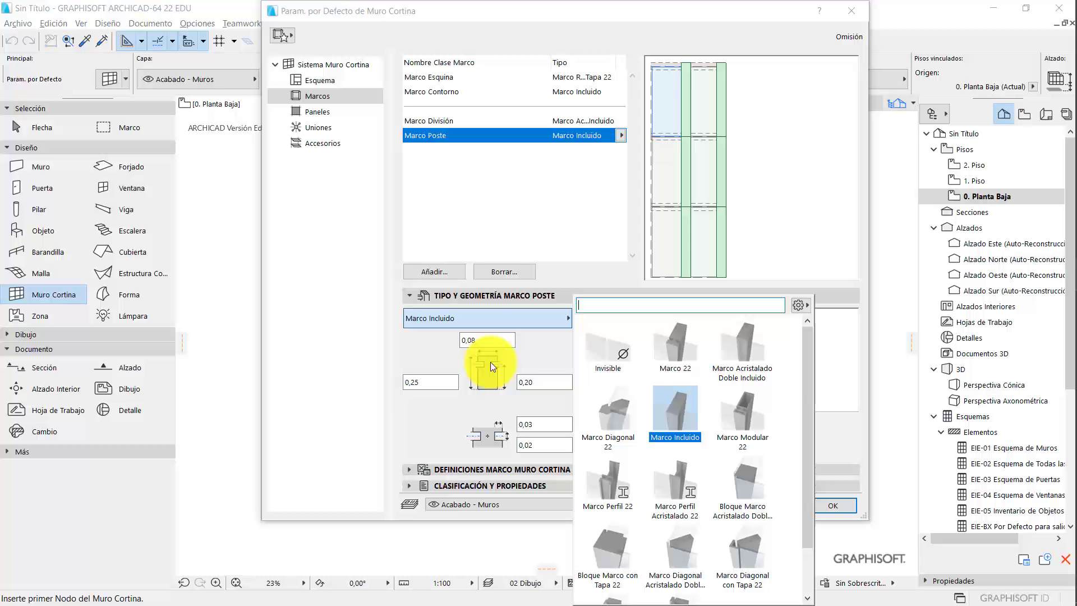
pyautogui.click(736, 348)
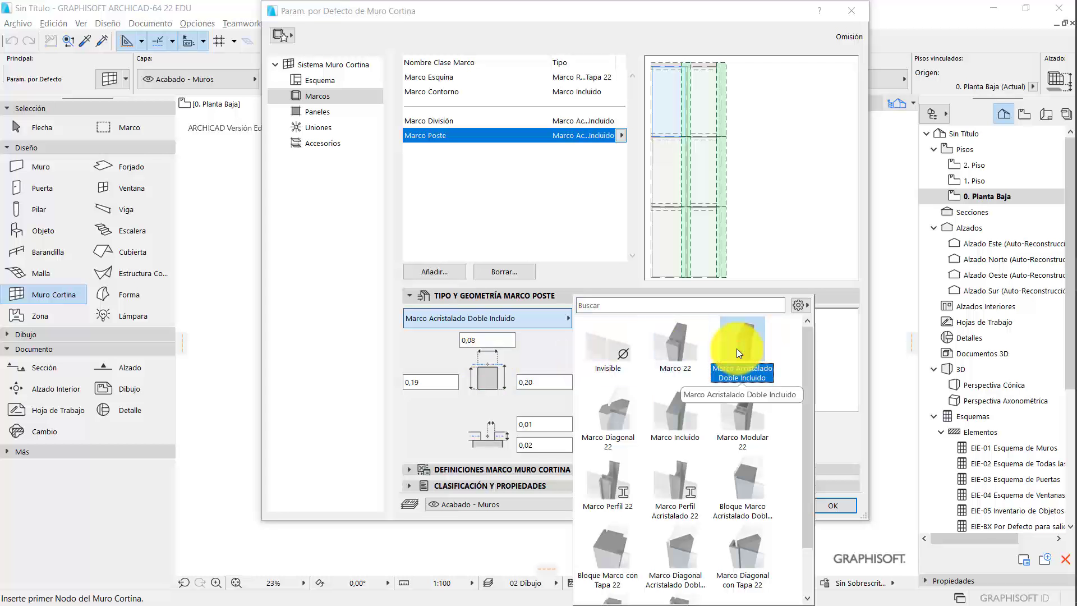
pyautogui.click(614, 355)
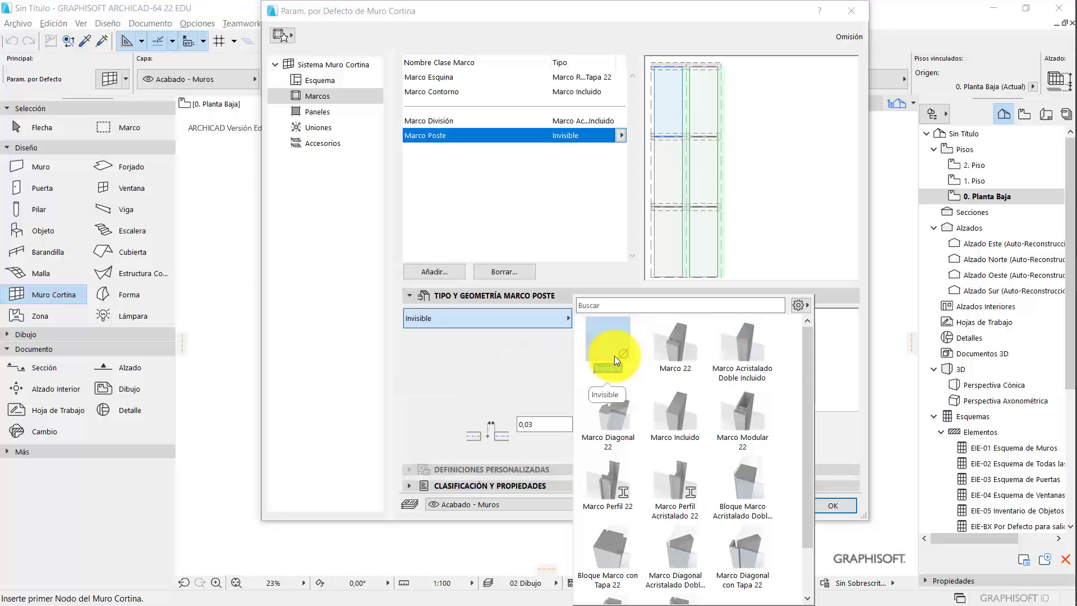
pyautogui.click(674, 347)
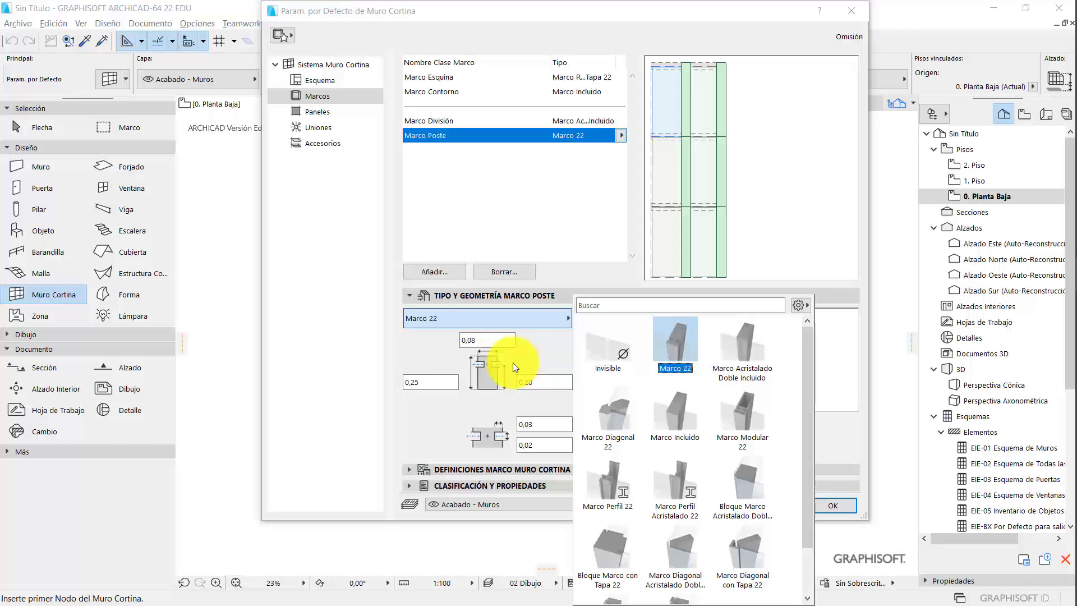
pyautogui.click(540, 446)
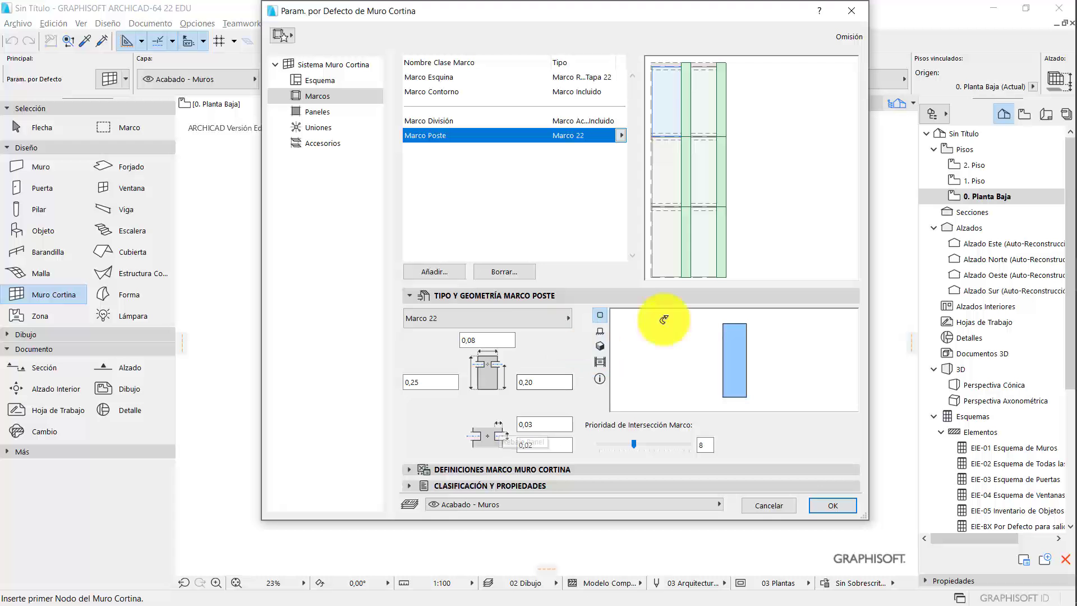
# - Set the Marco Poste type to Marco Acristalado Doble Incluido and review its dimension and panel rebate values
pyautogui.click(532, 326)
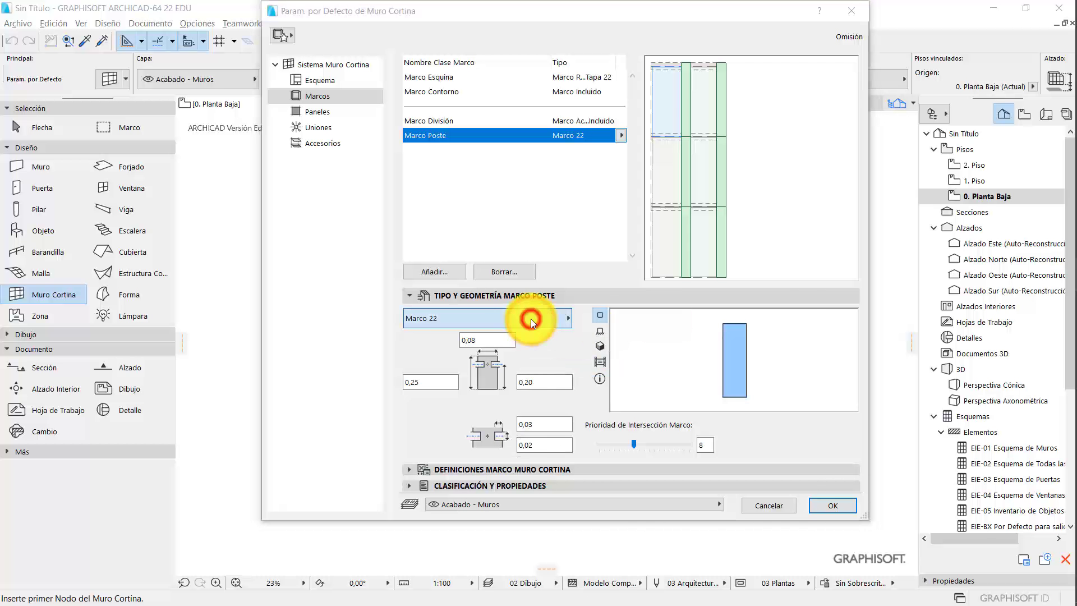
pyautogui.click(726, 334)
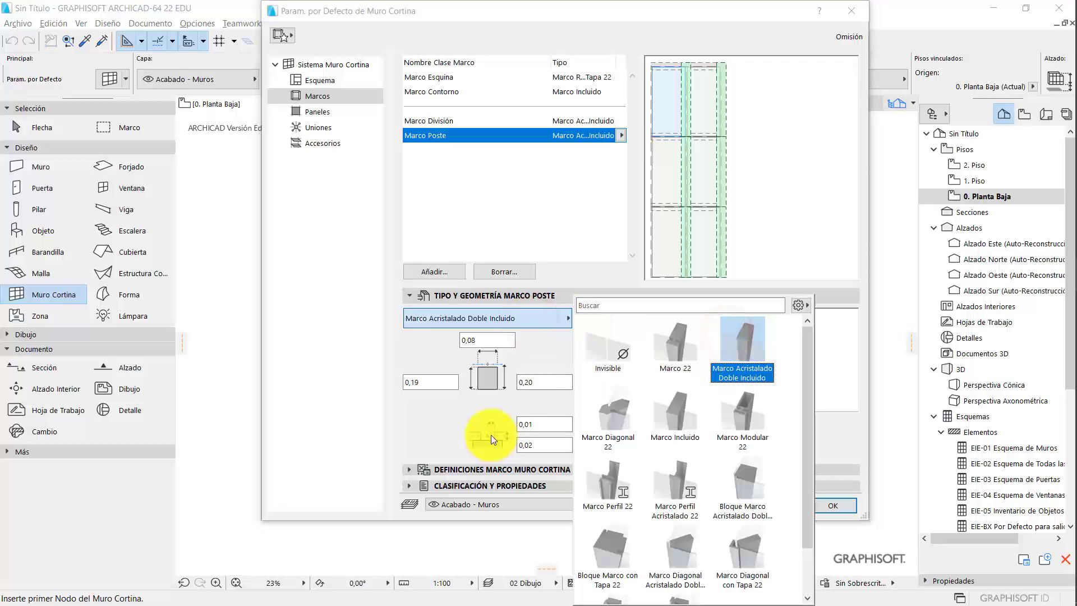
pyautogui.click(522, 411)
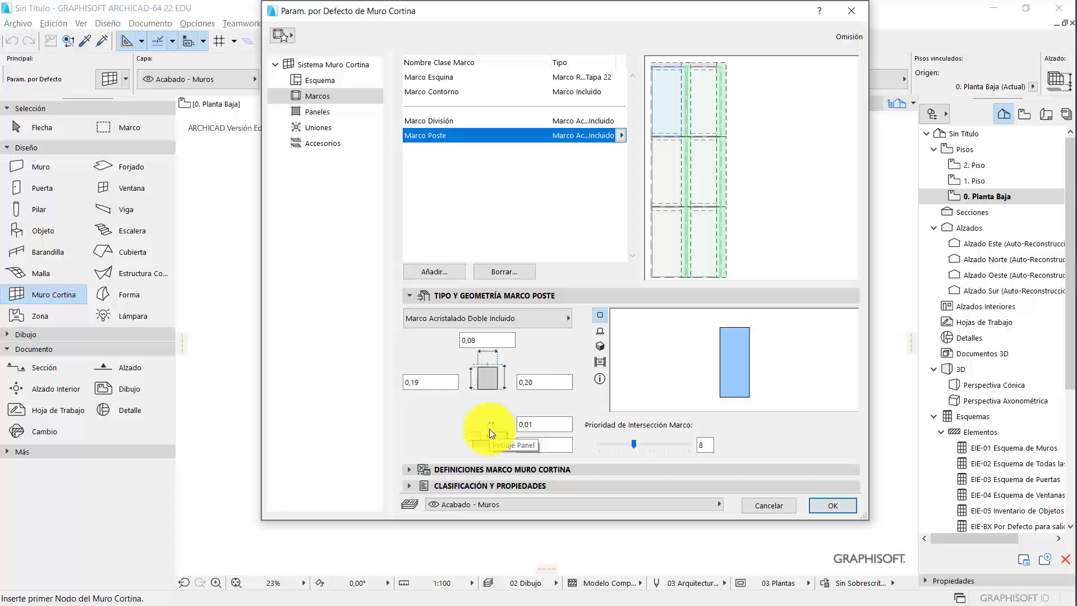
pyautogui.click(430, 381)
pyautogui.click(539, 382)
pyautogui.click(541, 444)
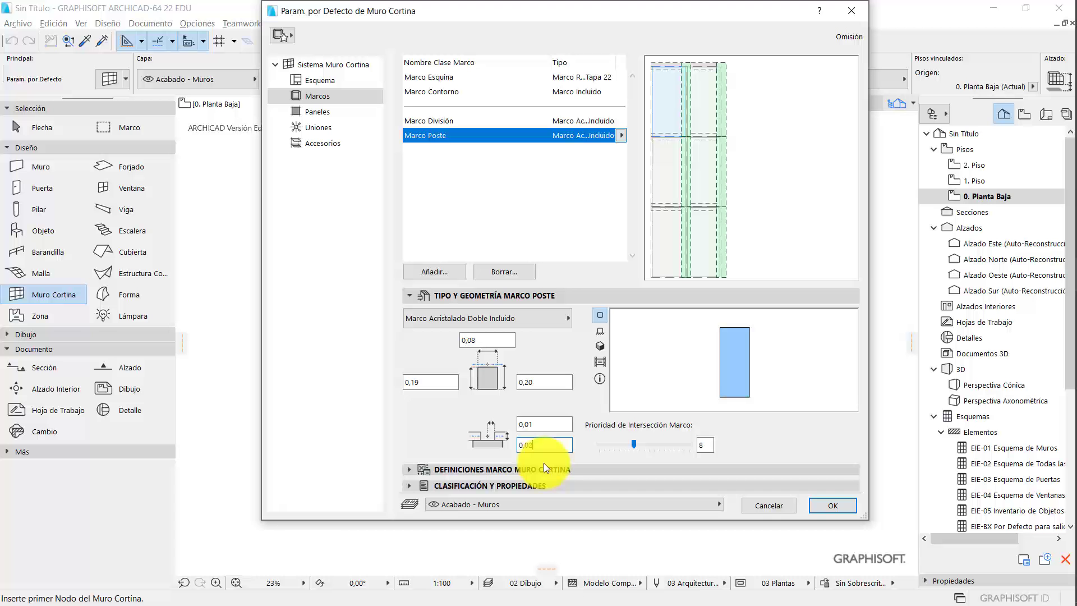
pyautogui.click(545, 382)
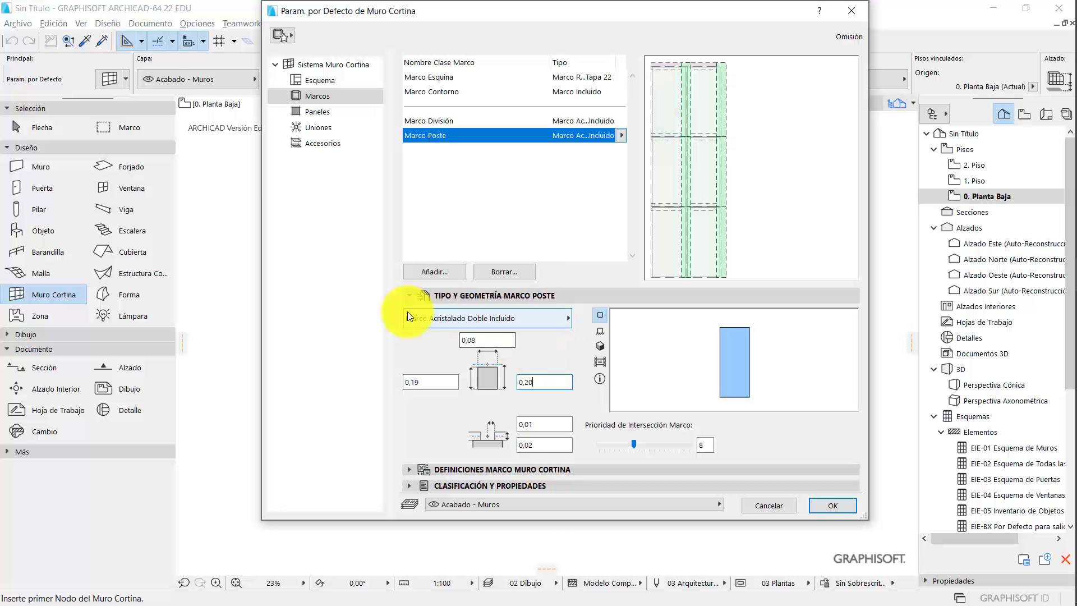
# - Examine the material, line and surface override definitions of the Marco Poste, Marco División and Marco Contorno frames
pyautogui.click(405, 295)
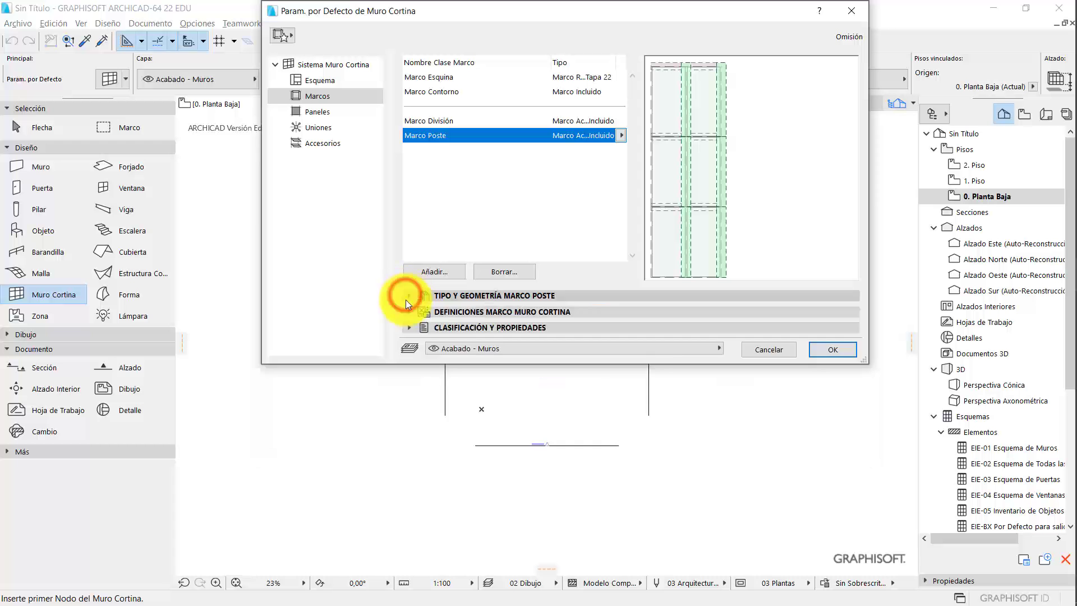
pyautogui.click(408, 312)
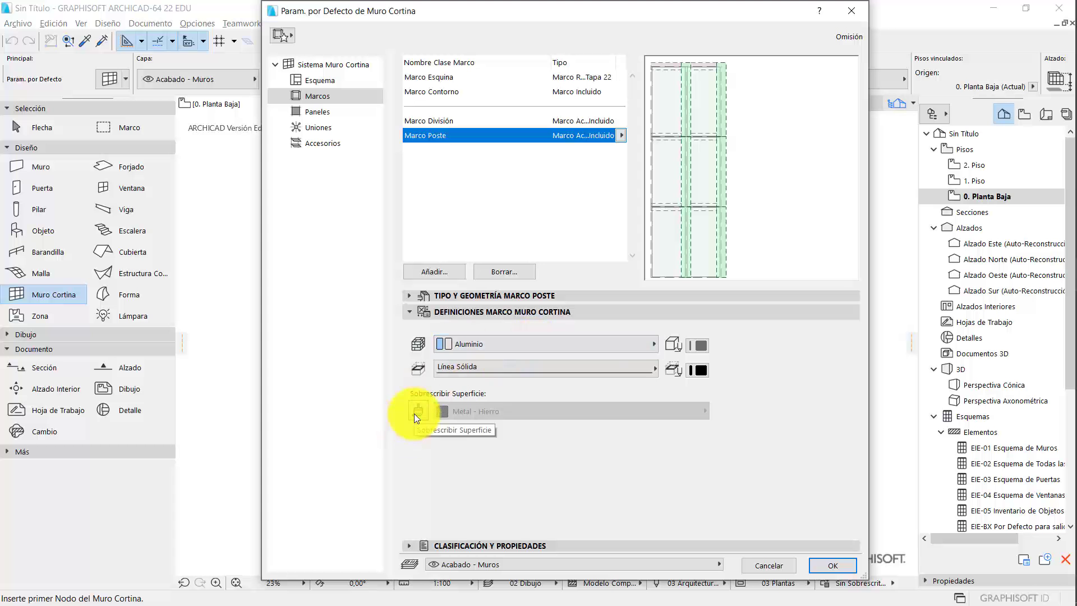
pyautogui.click(437, 122)
pyautogui.click(448, 93)
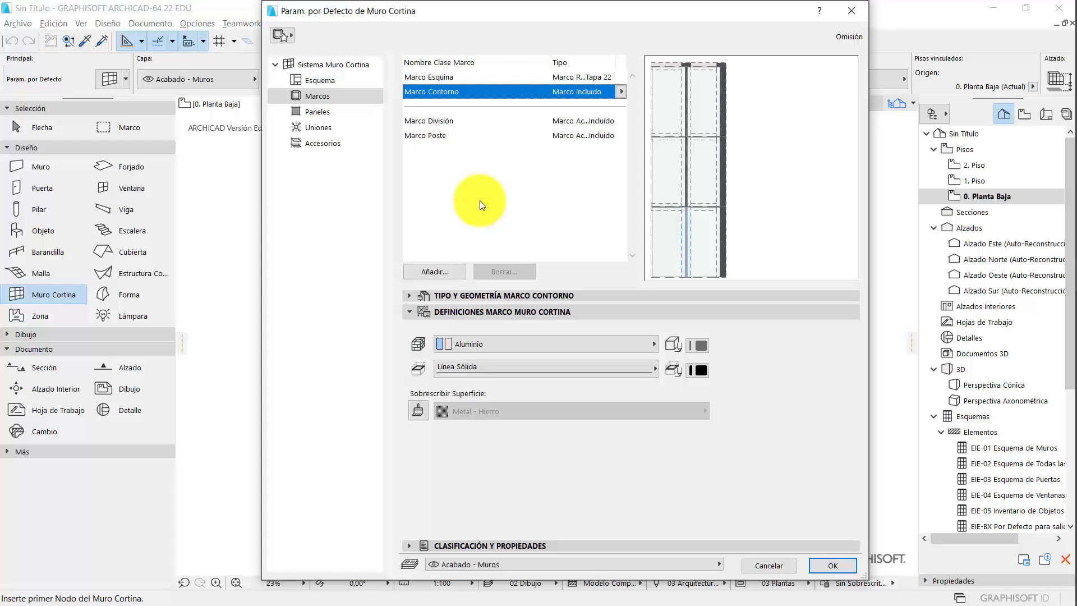
# - Set the Marco Esquina type to Marco Regular Acristalado Doble 22 and open its curtain wall frame definitions
pyautogui.click(446, 78)
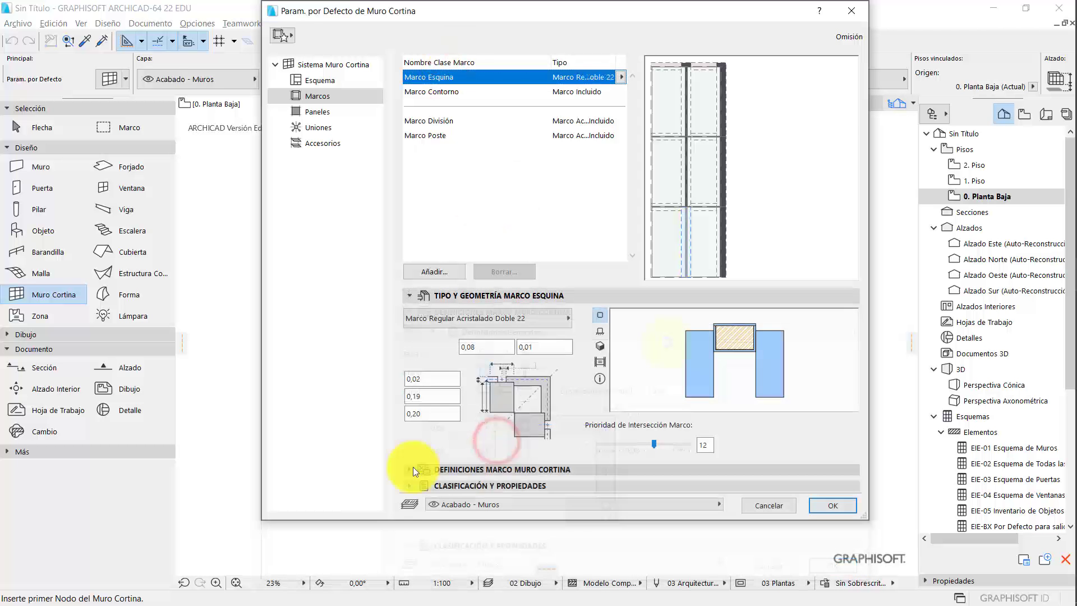
pyautogui.click(409, 470)
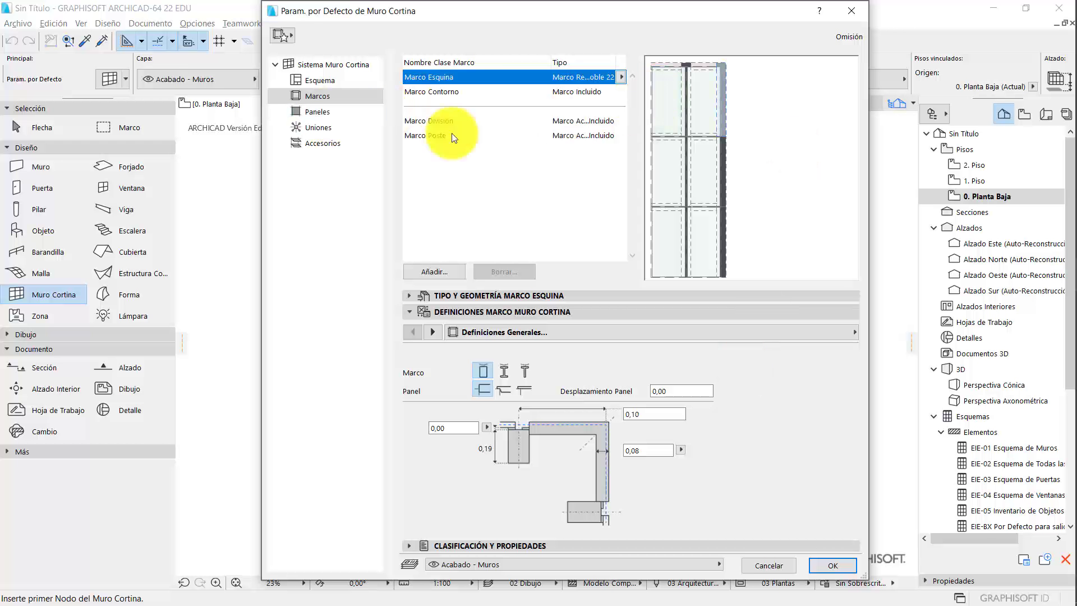
# - Review the Panel Principal and Panel Secundario settings, and check the building materials available for Panel Secundario without changing the material
pyautogui.click(332, 110)
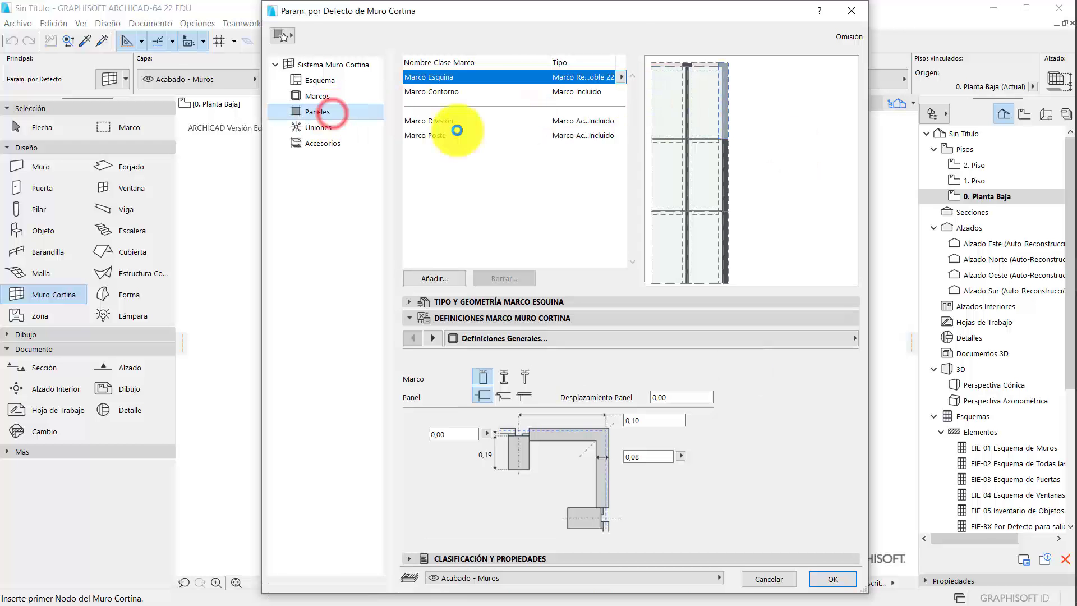
pyautogui.moveTo(626, 8); pyautogui.dragTo(664, 21)
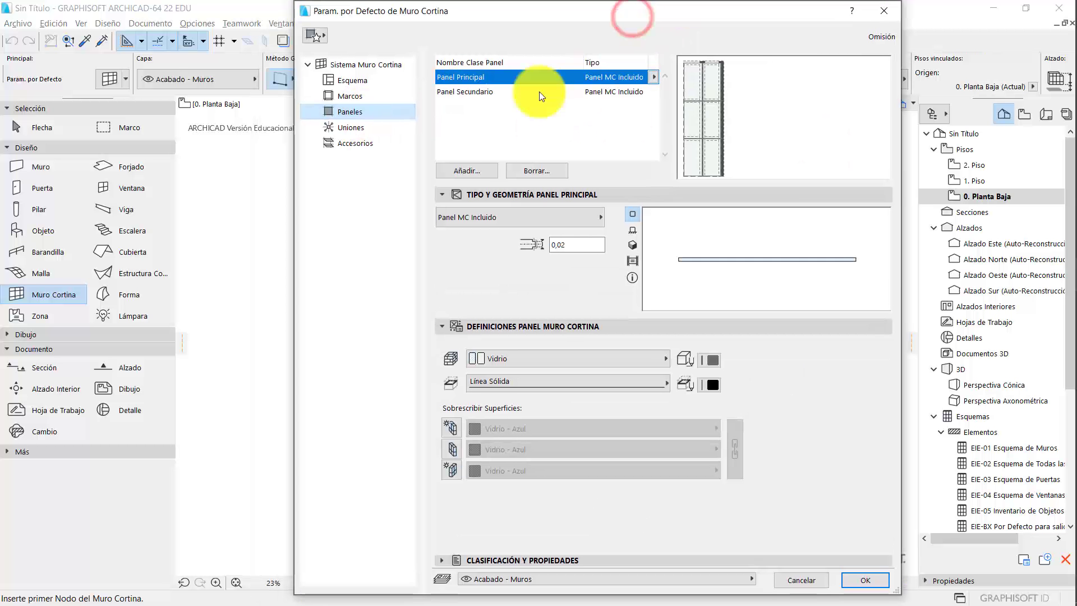
pyautogui.click(486, 92)
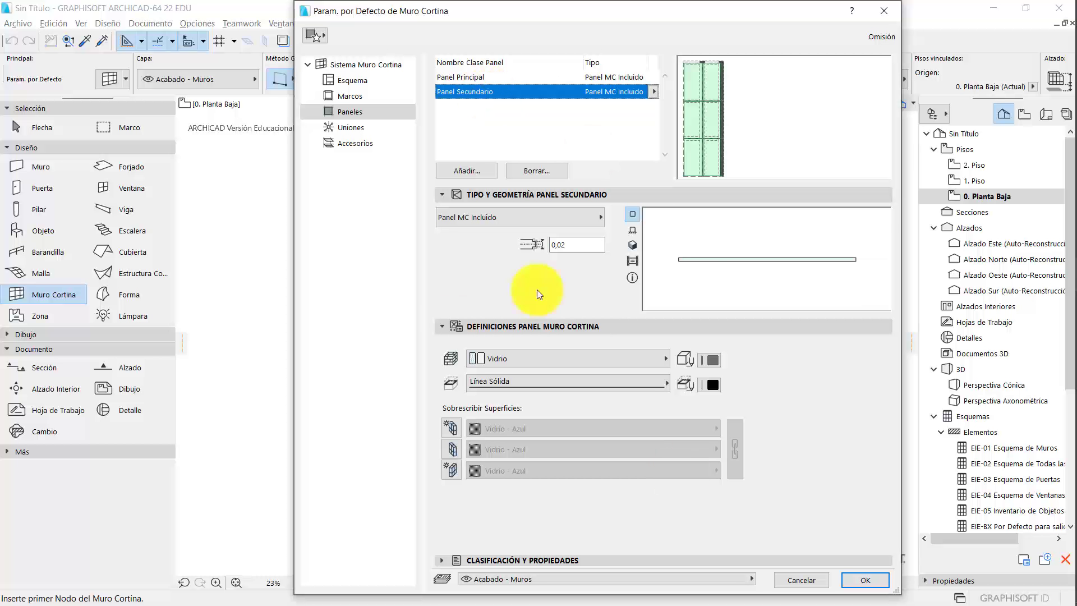
pyautogui.click(599, 362)
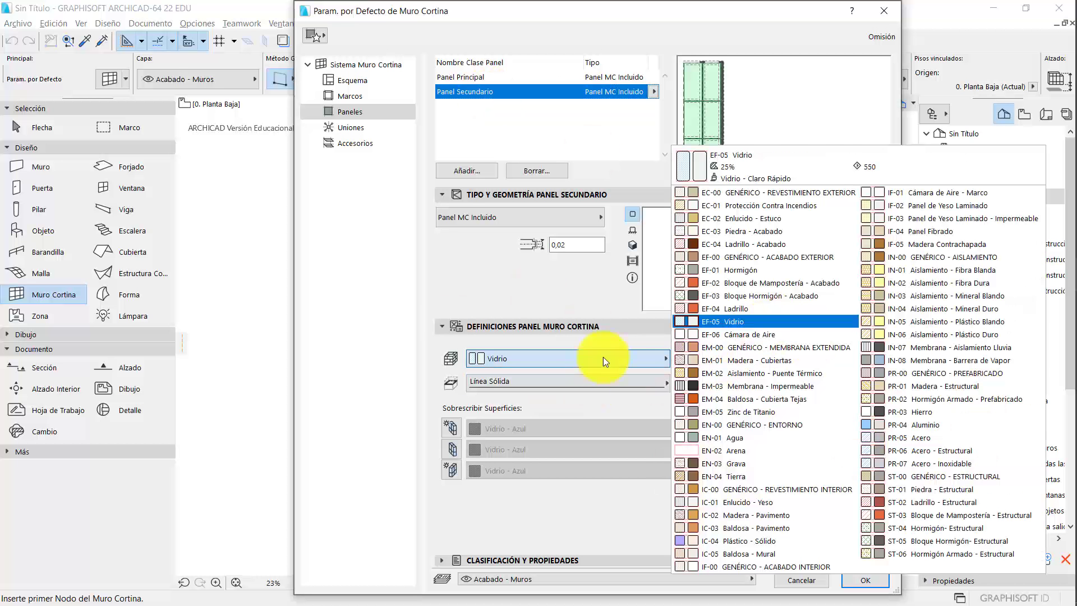
pyautogui.click(535, 298)
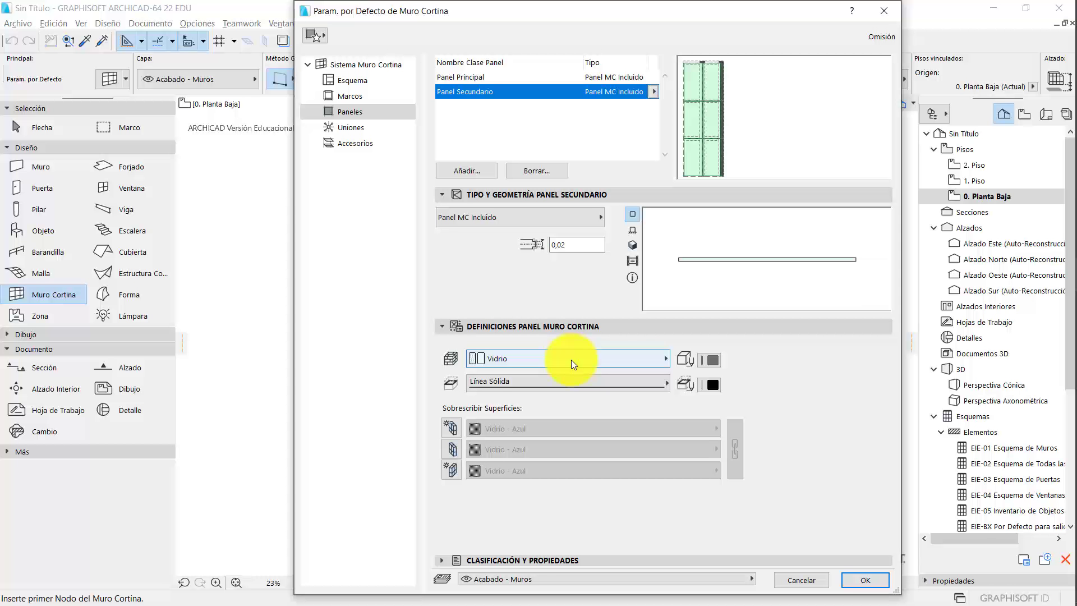
# - Enable the first surface override of Panel Secundario, browse the available surfaces and keep Vidrio - Azul
pyautogui.click(450, 427)
pyautogui.click(568, 429)
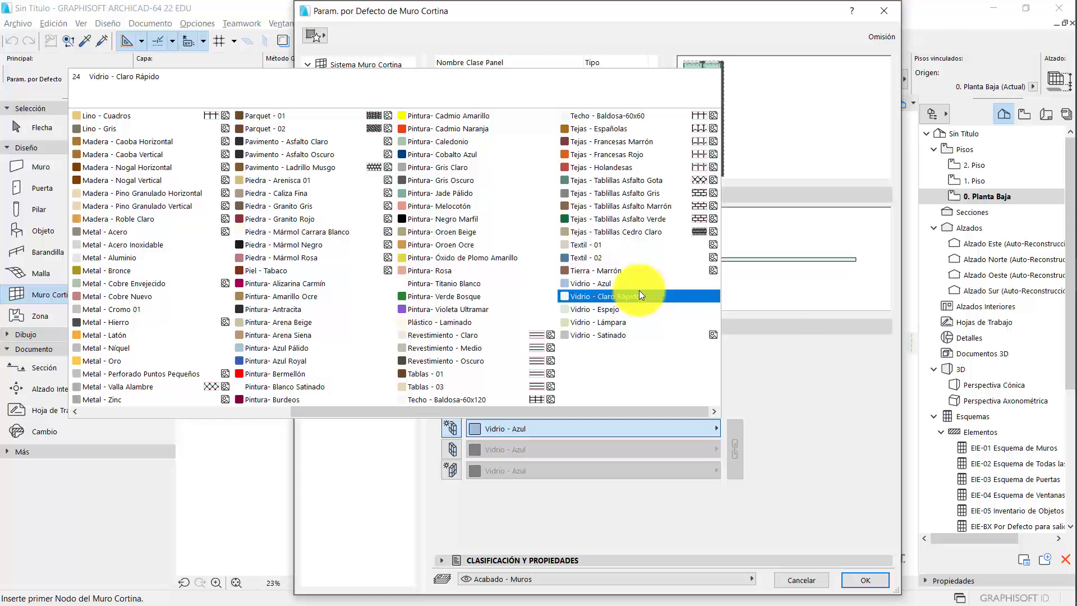
pyautogui.press('Escape')
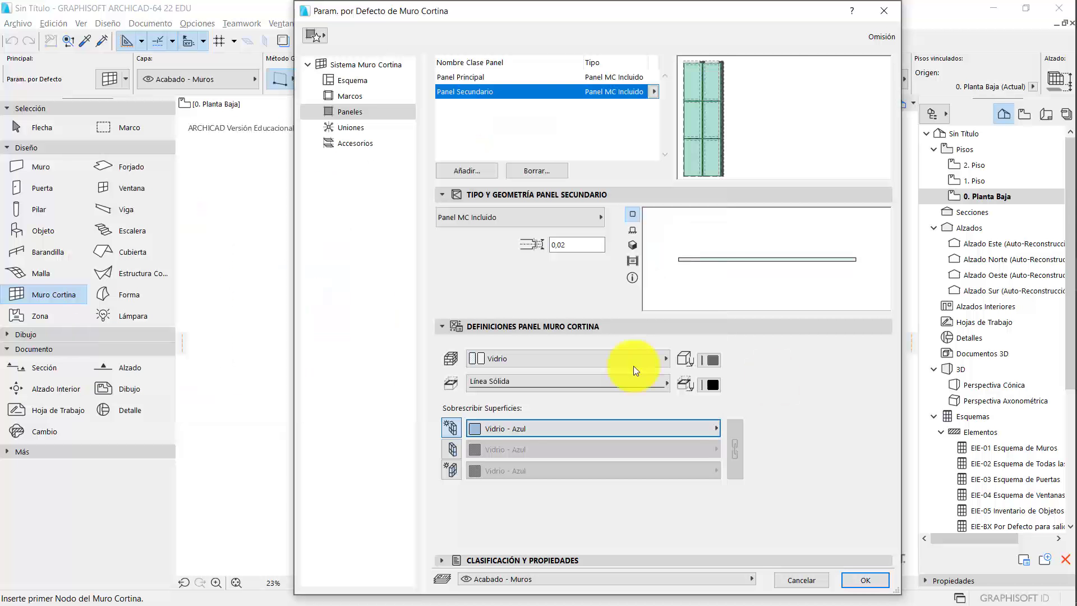
# - Review the Uniones and Accesorios settings and accept the default curtain wall settings
pyautogui.click(339, 131)
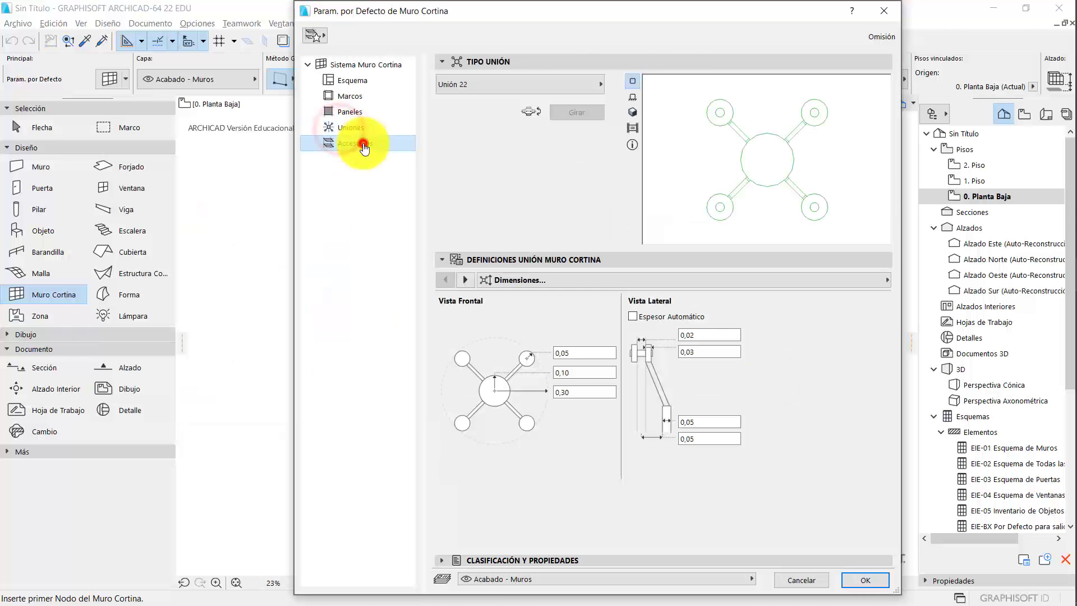
pyautogui.click(362, 144)
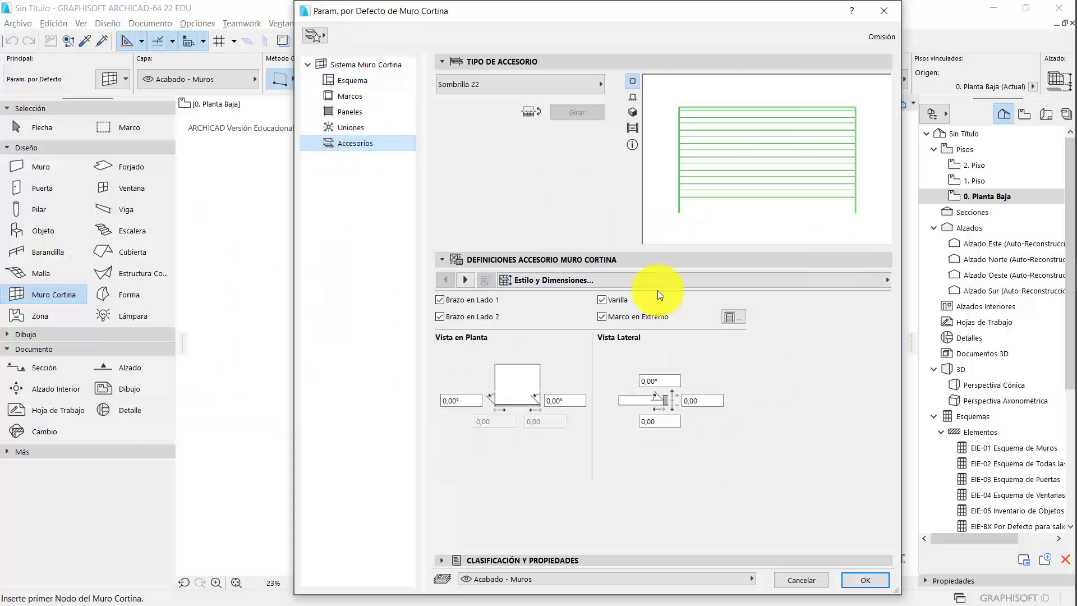
pyautogui.click(858, 581)
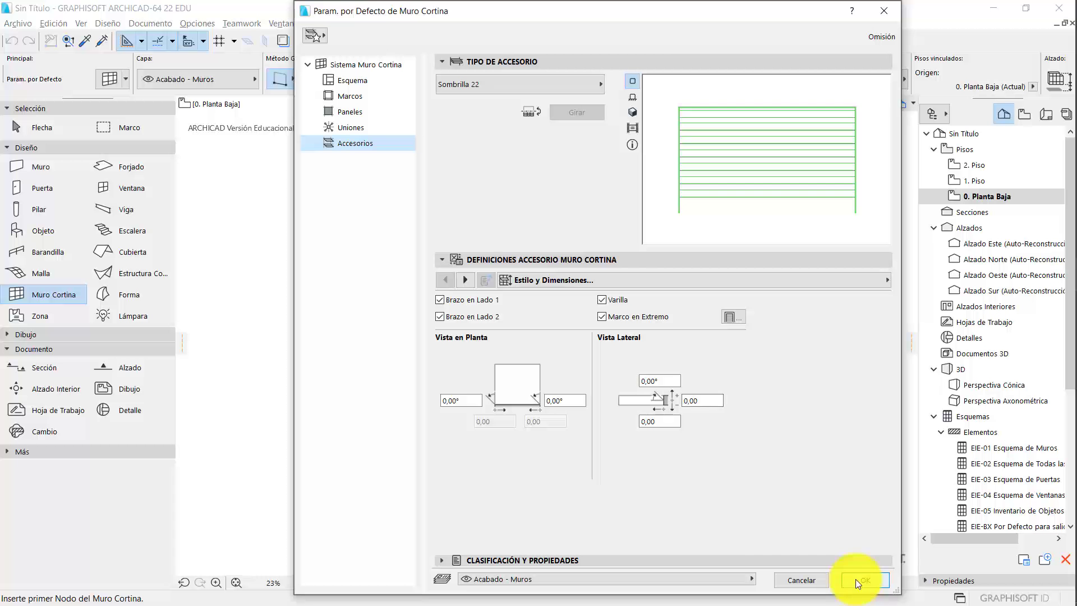
pyautogui.click(854, 578)
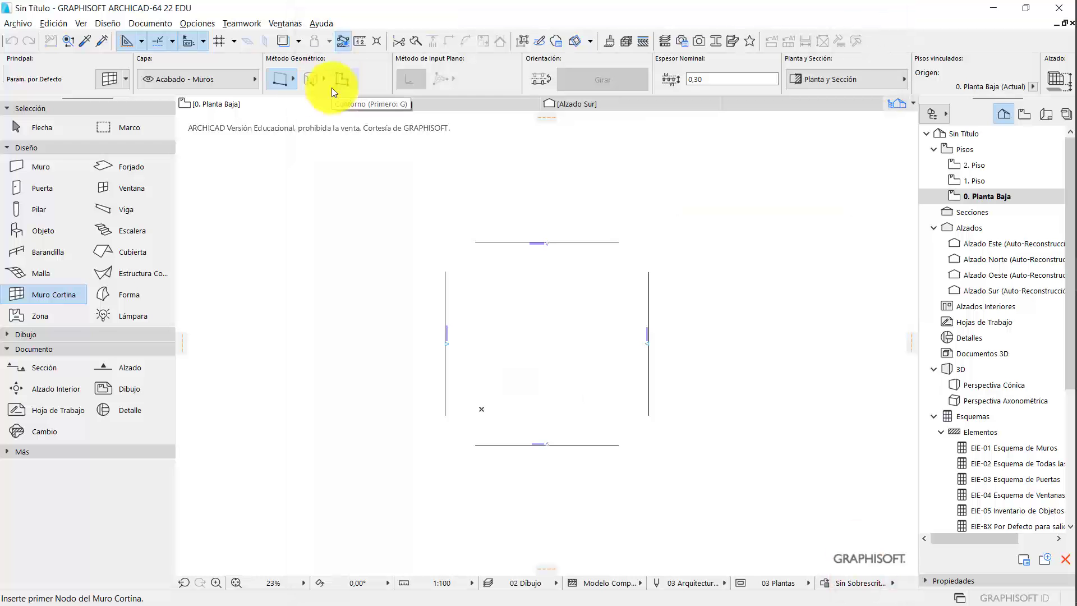
# - Examine the curtain wall geometry methods, including the polyline variants, the curved variants and Contorno
pyautogui.scroll(8, 529, 283)
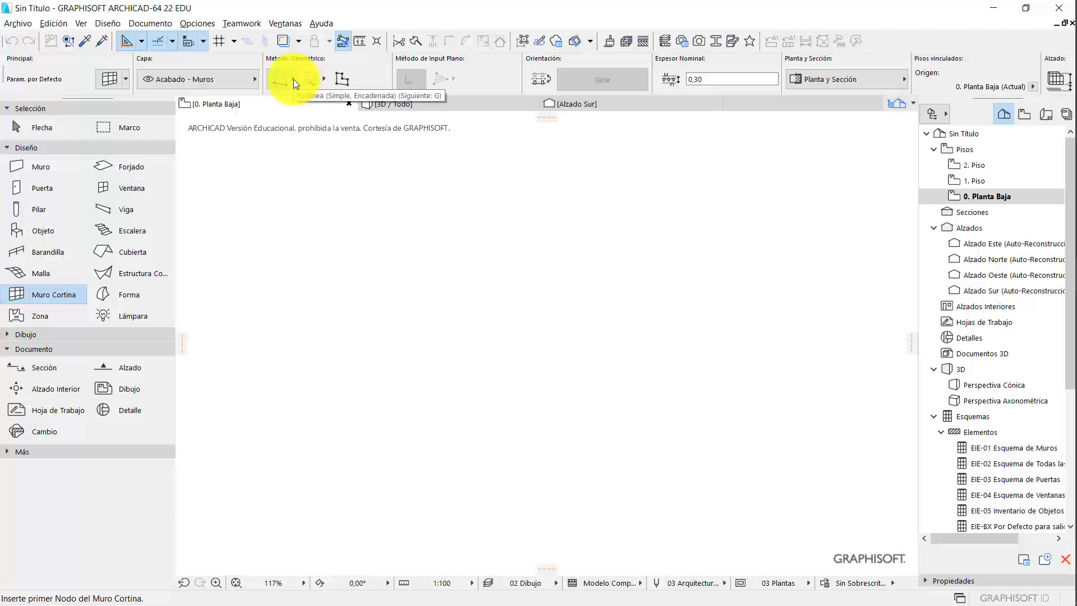
pyautogui.click(293, 79)
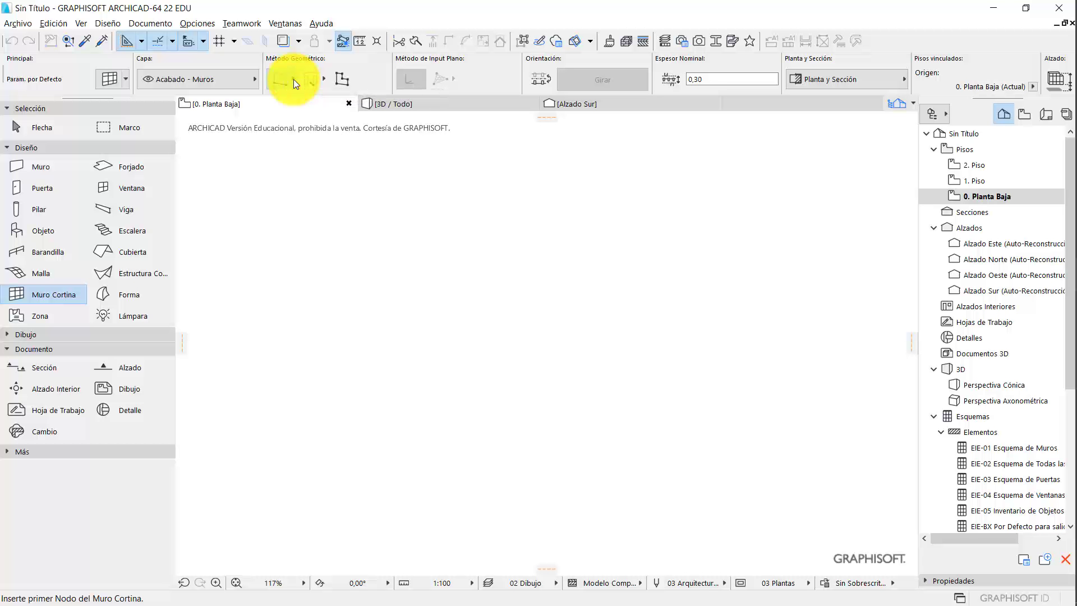
pyautogui.click(294, 79)
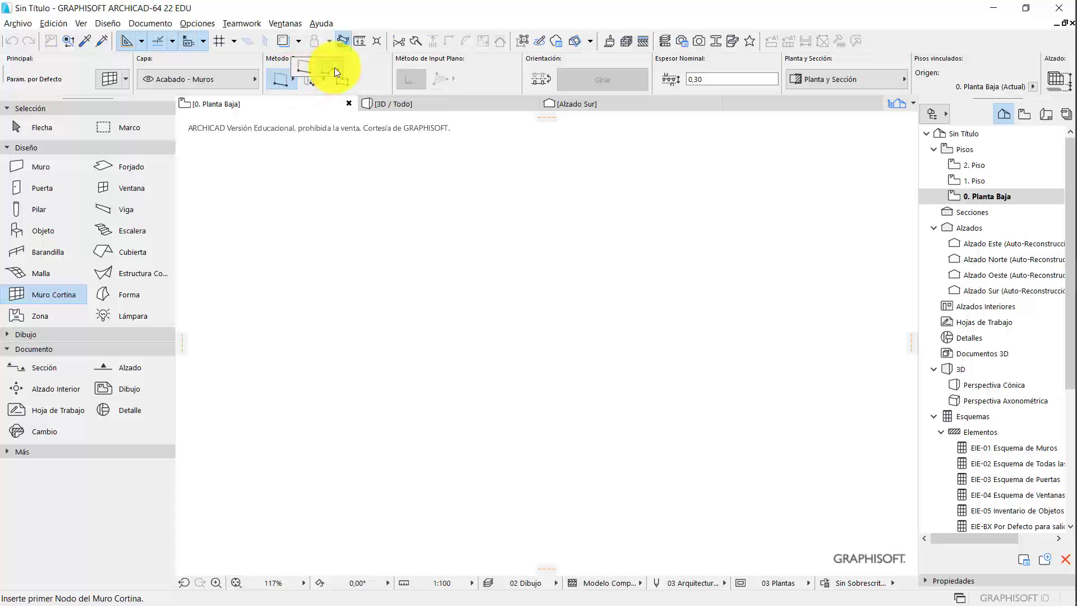
pyautogui.click(303, 94)
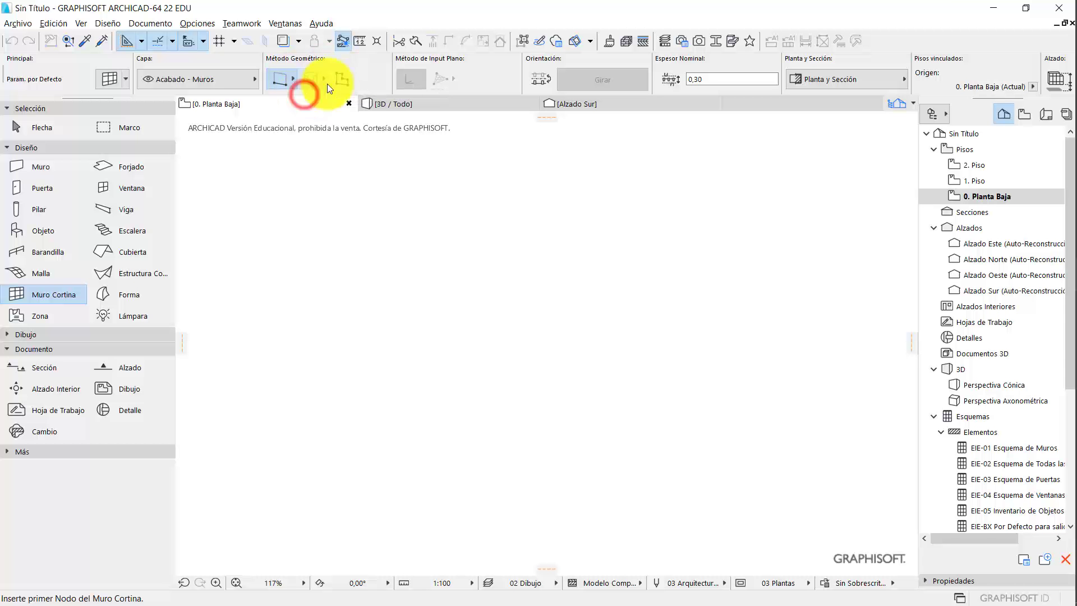
pyautogui.click(321, 79)
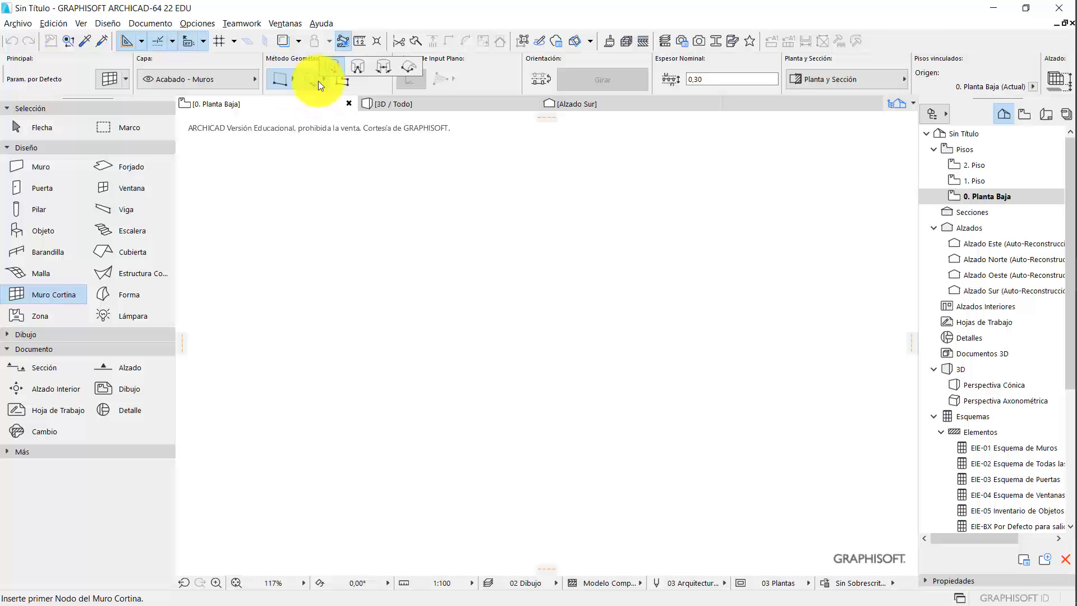
pyautogui.click(343, 81)
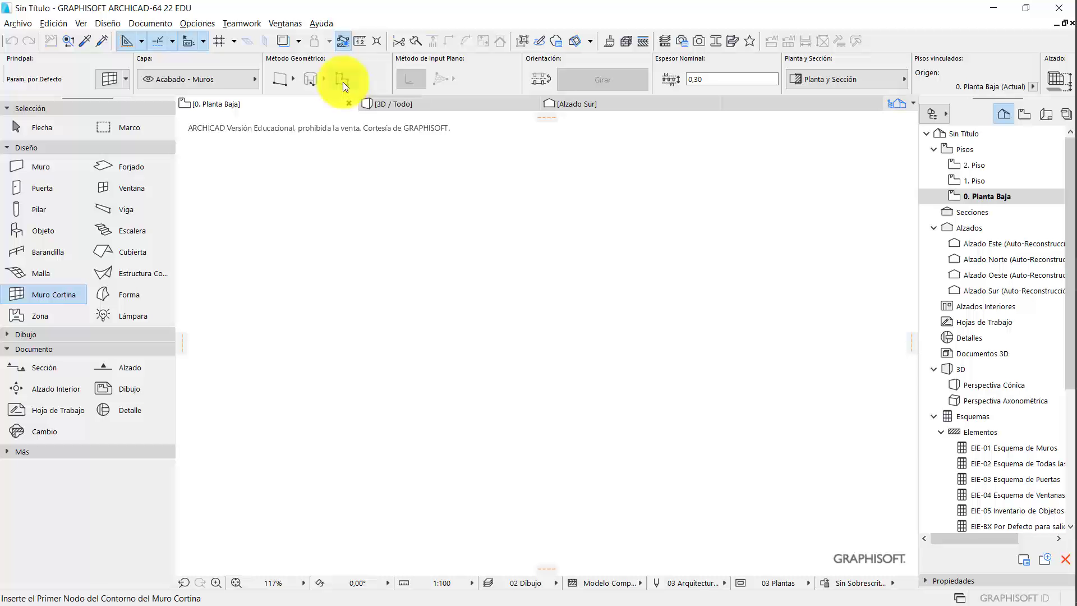
# - Draw a single-segment polyline curtain wall about 4.61 m long at 90° on the Planta Baja plan, flipping its orientation
pyautogui.click(286, 87)
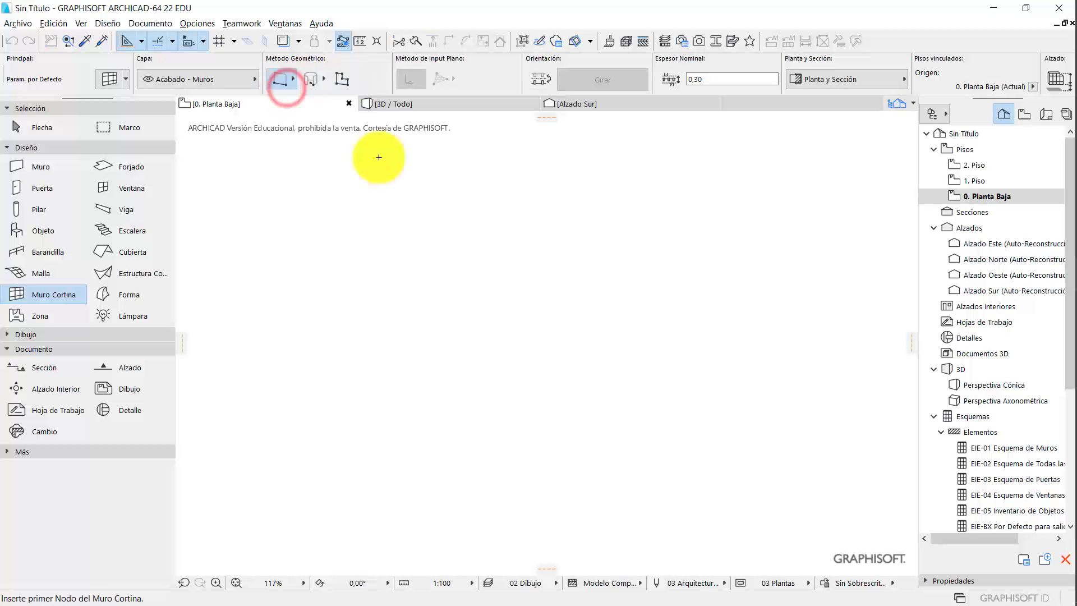
pyautogui.click(487, 409)
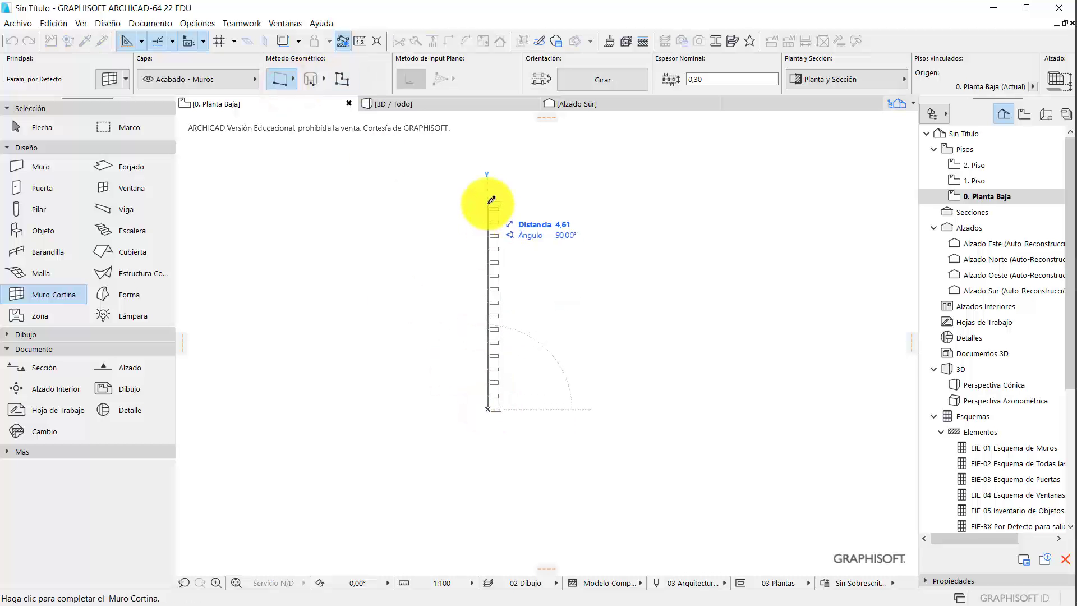
pyautogui.scroll(2, 491, 200)
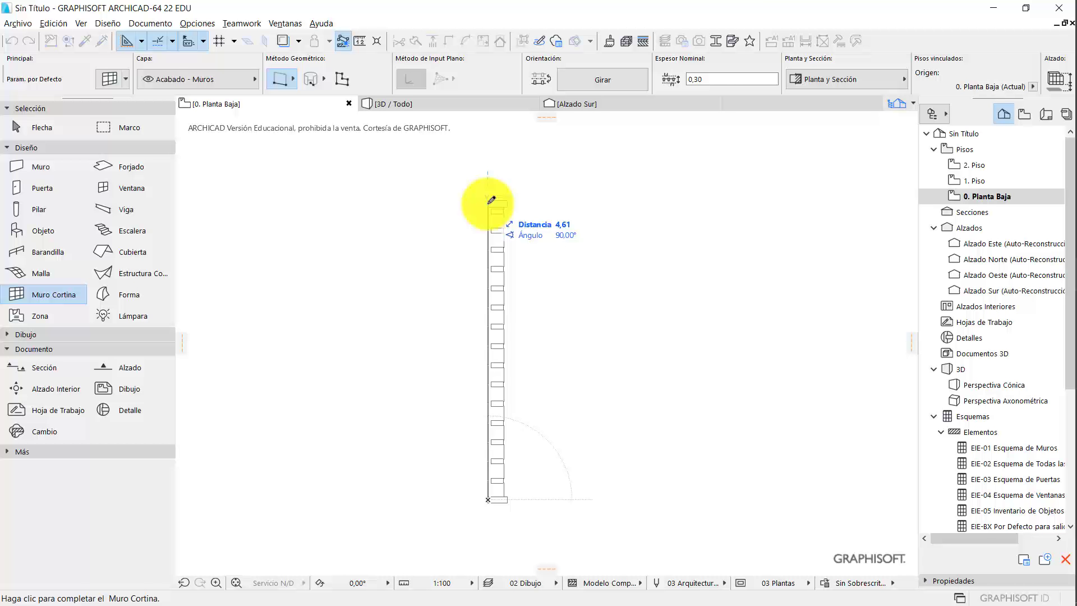
pyautogui.click(594, 79)
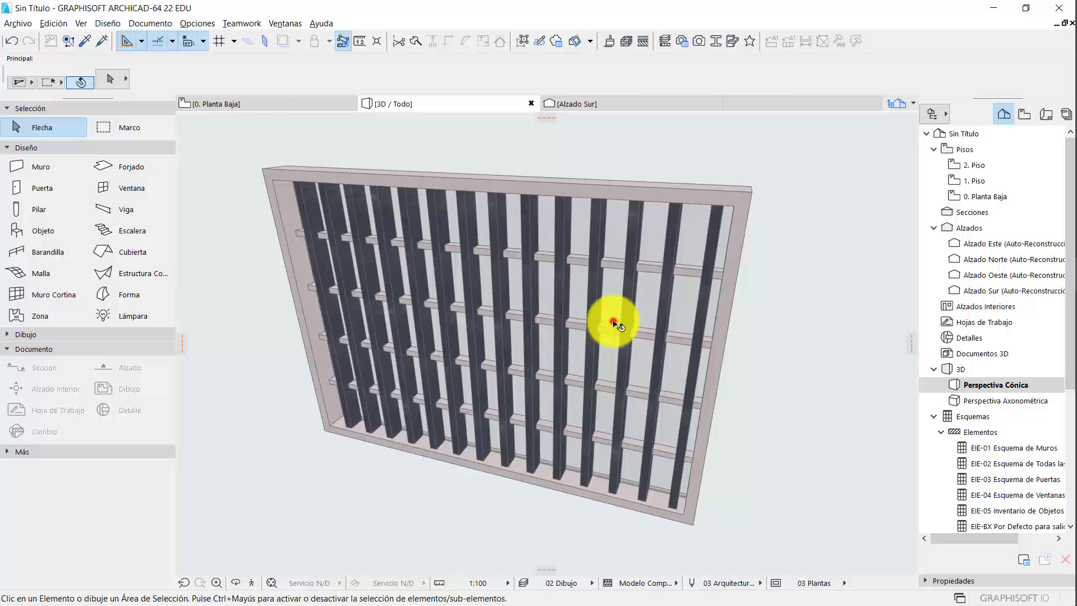
# - In the placed curtain wall's grid pattern, set column A's width to 1.00 m and remove column B
pyautogui.click(614, 322)
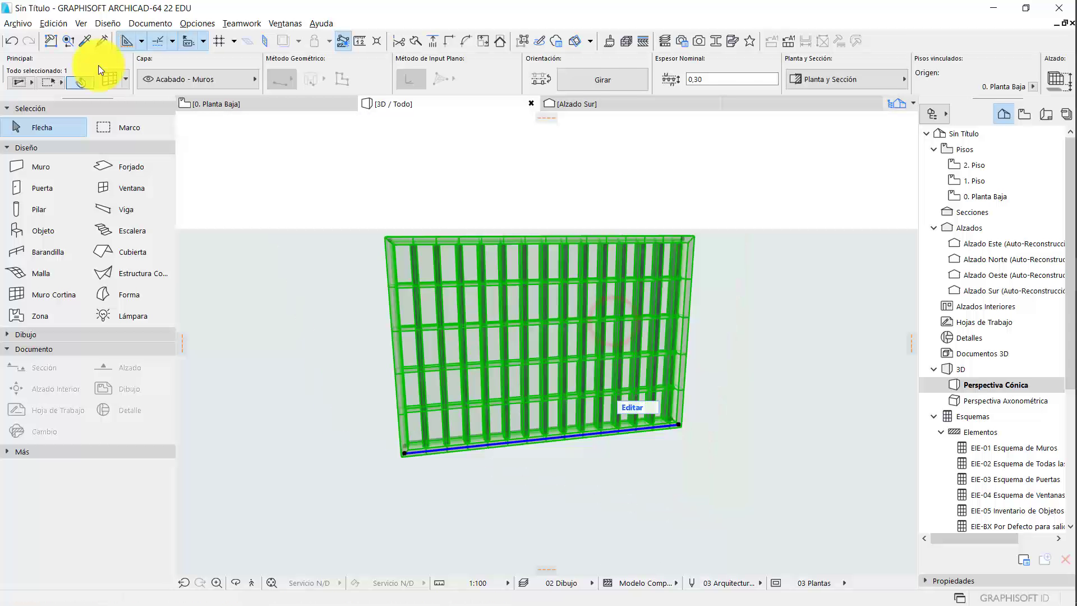
pyautogui.click(108, 75)
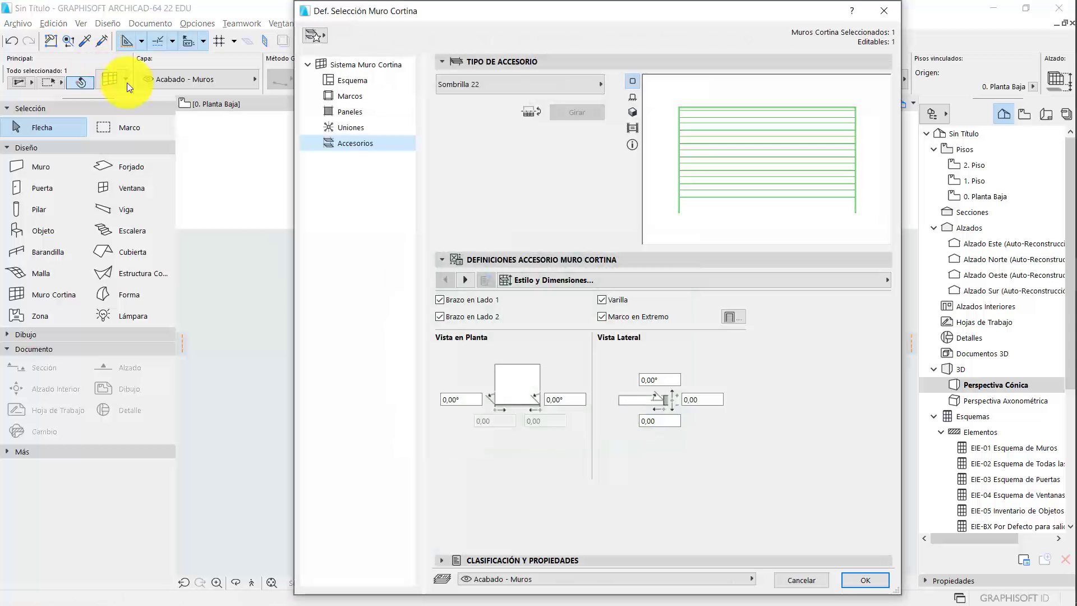
pyautogui.click(345, 80)
pyautogui.doubleClick(487, 149)
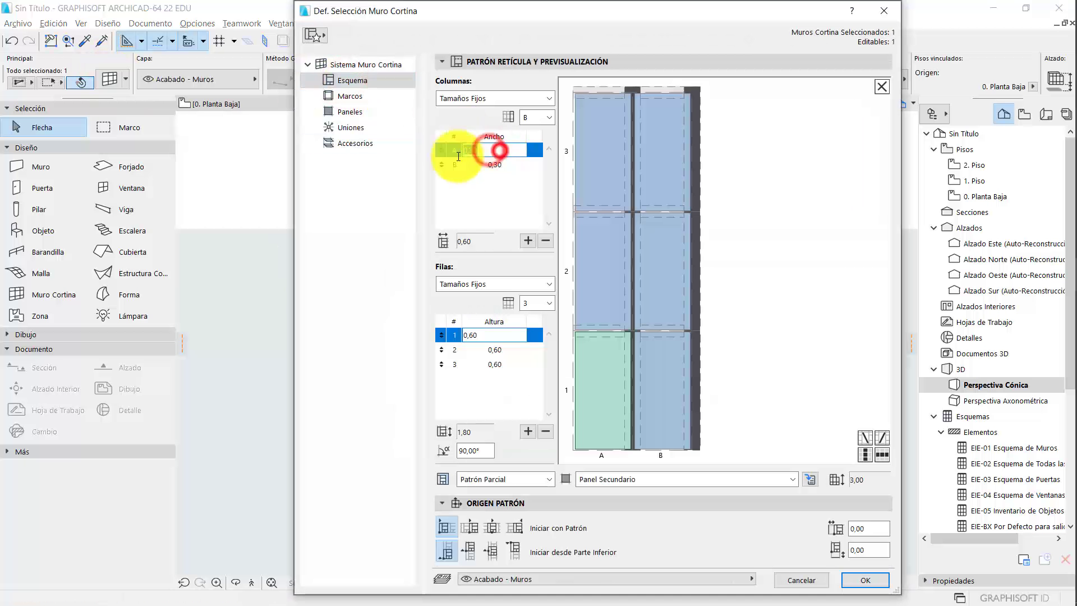
pyautogui.write('1')
pyautogui.press('Return')
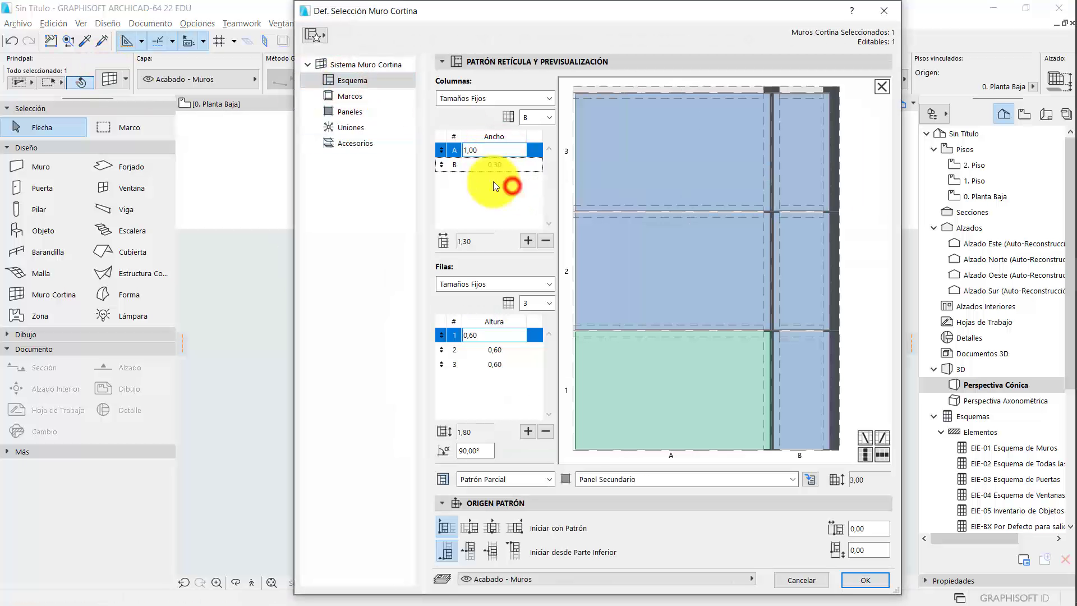
pyautogui.click(520, 166)
pyautogui.click(545, 241)
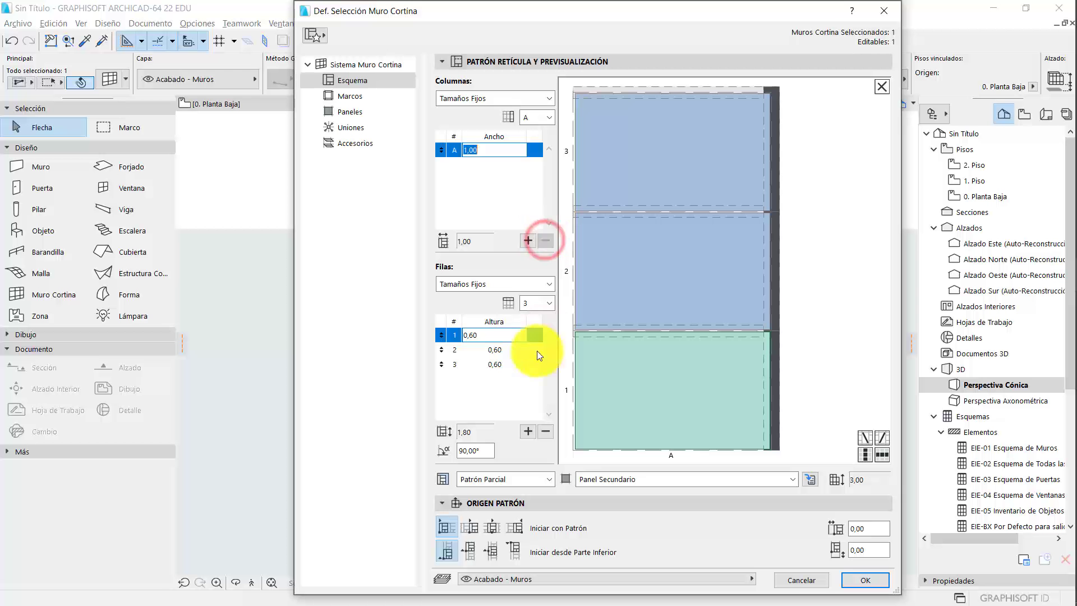
# - Reduce the wall's grid pattern to two rows with heights of 2.00 m and 1.00 m, and apply it to the 3D model
pyautogui.click(508, 351)
pyautogui.click(545, 432)
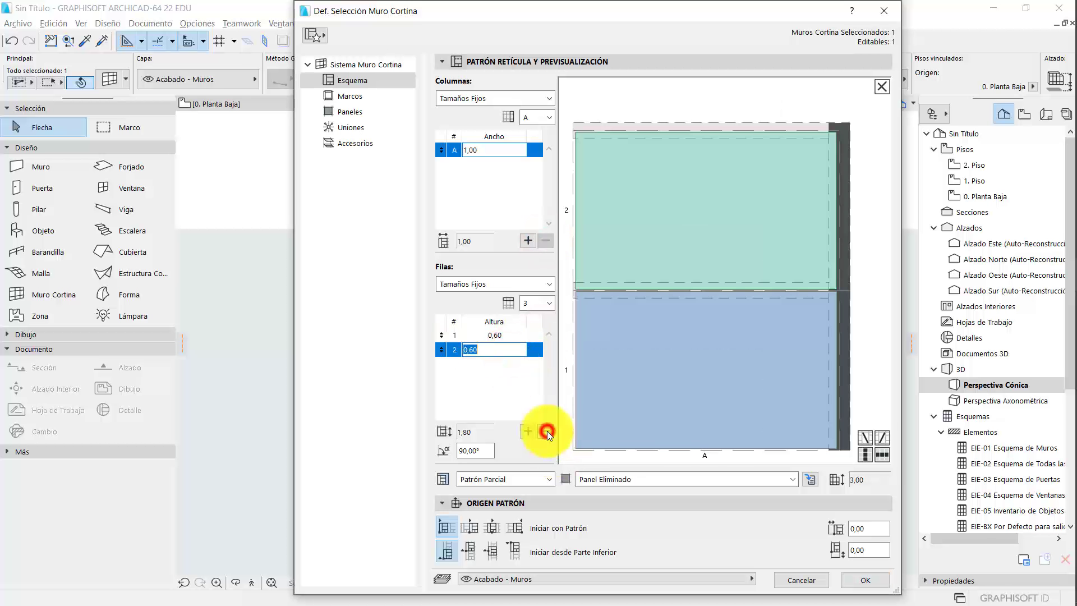
pyautogui.click(502, 334)
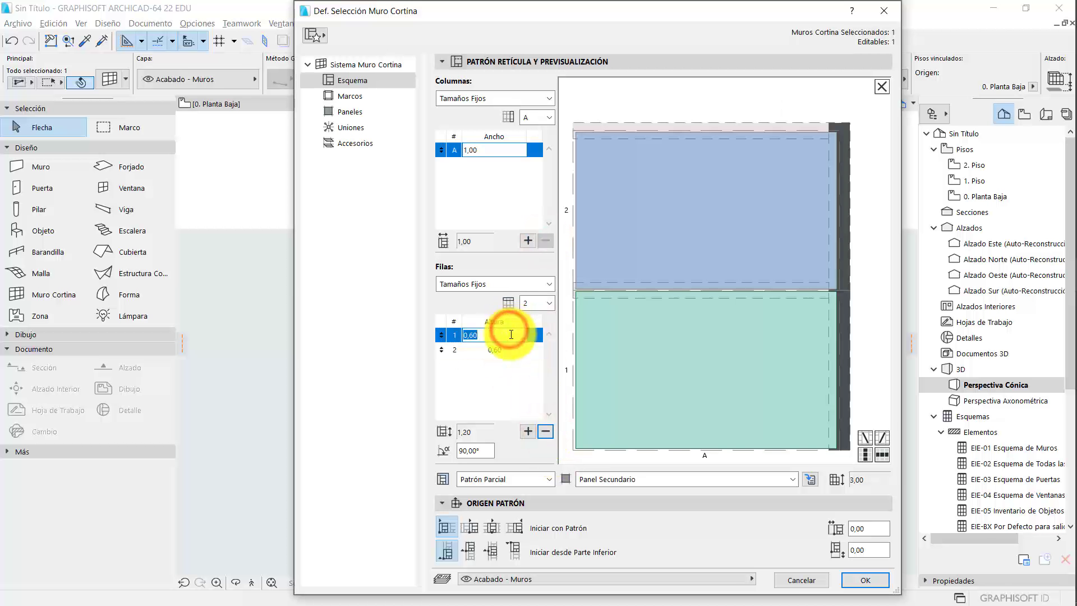
pyautogui.click(510, 349)
pyautogui.write('2')
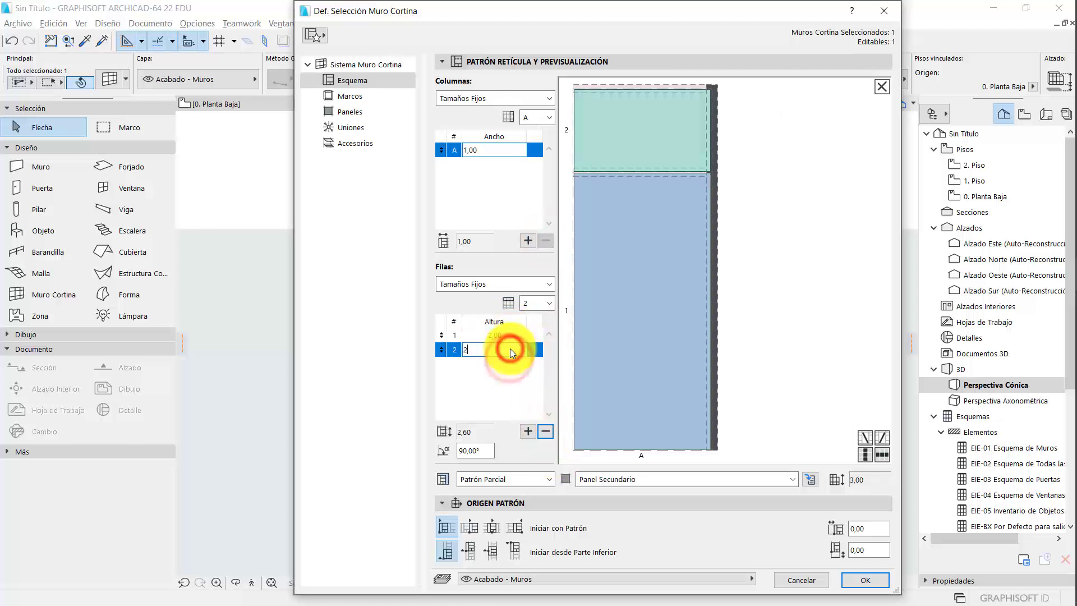
pyautogui.click(522, 394)
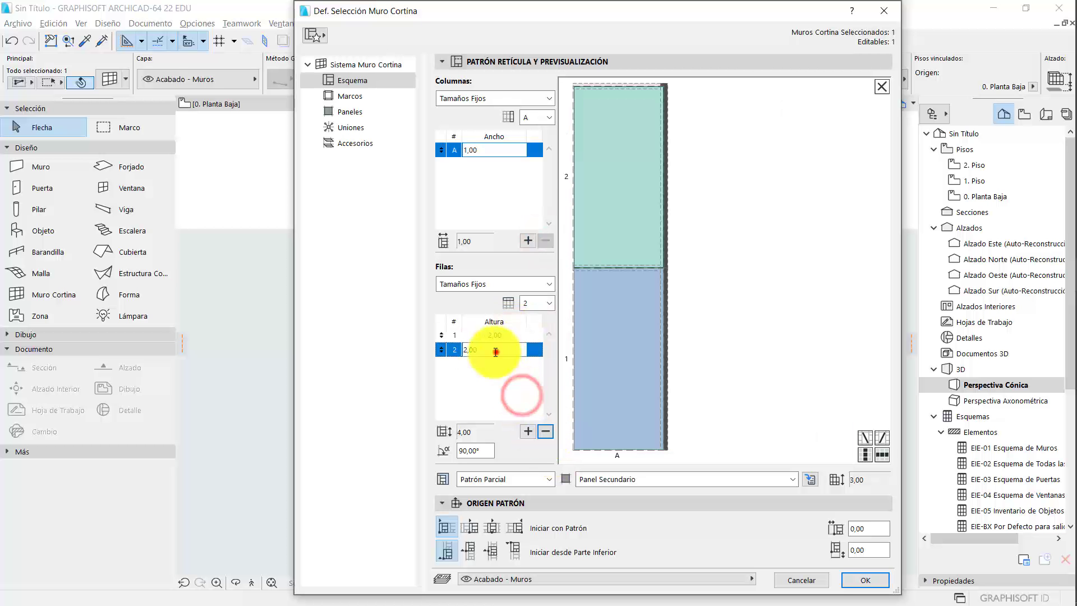
pyautogui.moveTo(497, 352); pyautogui.dragTo(440, 351)
pyautogui.write('1')
pyautogui.click(492, 382)
pyautogui.click(858, 577)
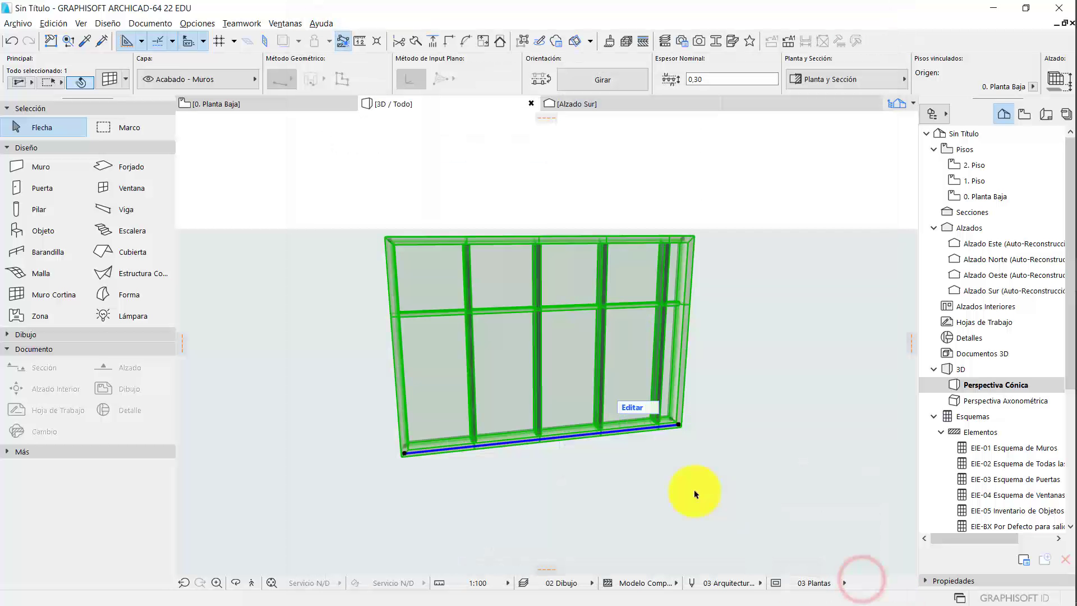
pyautogui.press('Escape')
pyautogui.keyDown('shift'); pyautogui.moveTo(635, 439); pyautogui.dragTo(743, 433, button='middle'); pyautogui.keyUp('shift')
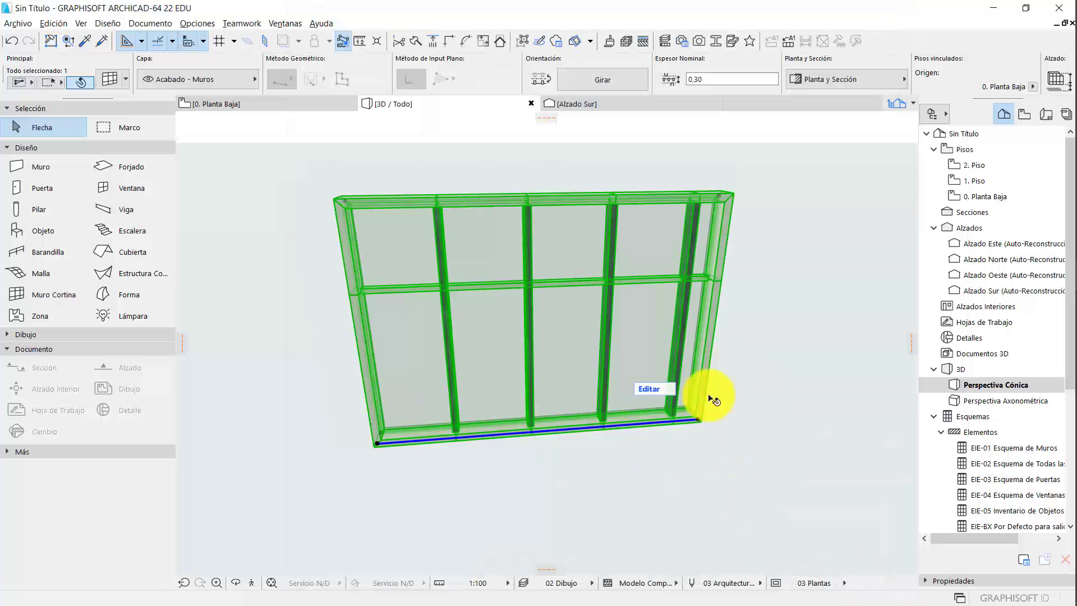
pyautogui.click(736, 416)
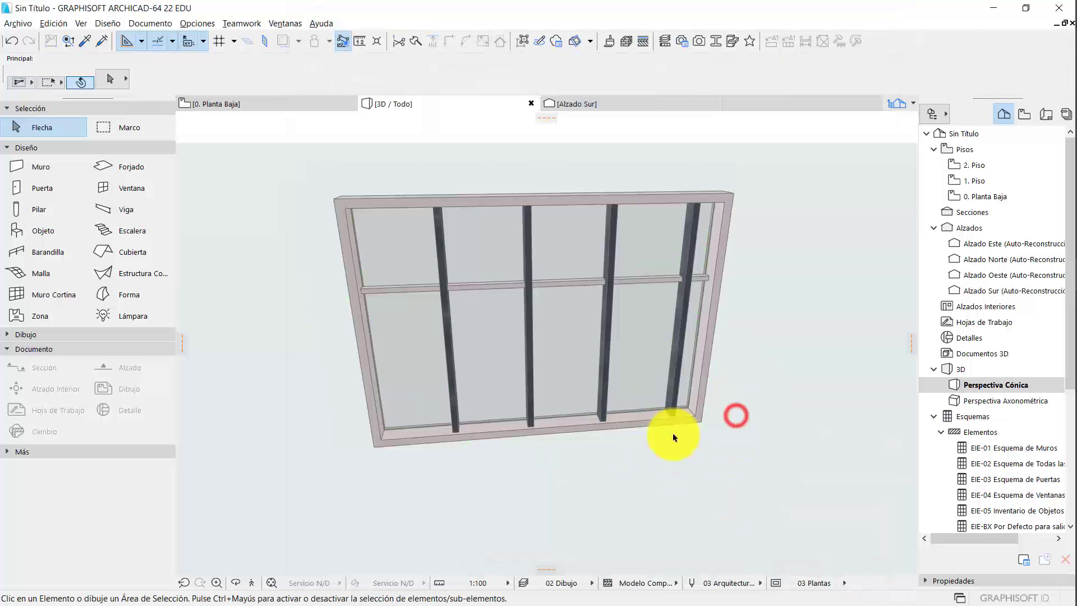
# - Change the curtain wall's column division method to Mejor División and apply the settings
pyautogui.click(551, 419)
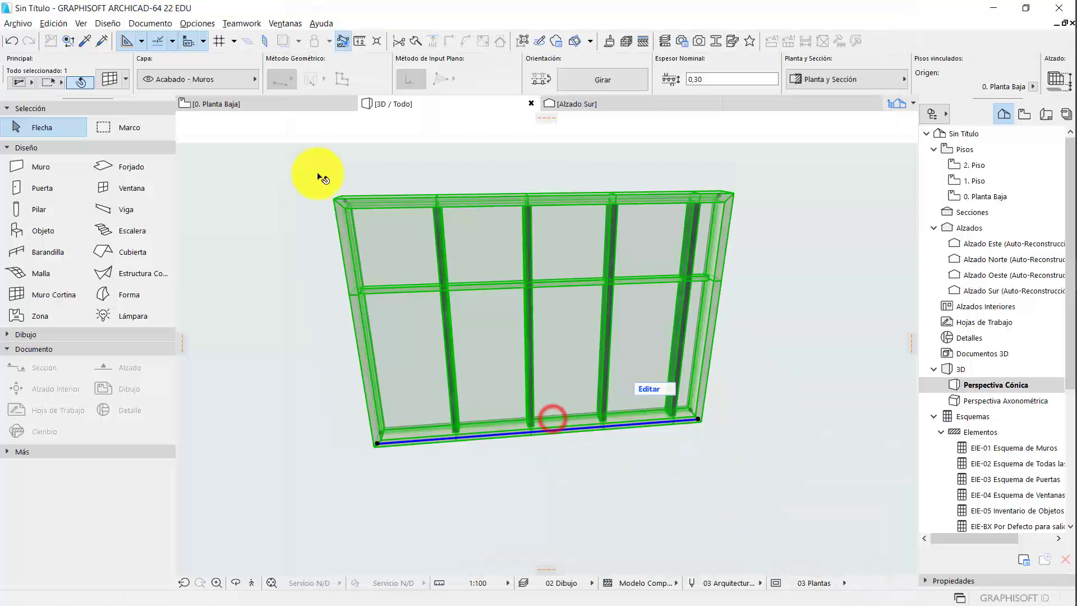
pyautogui.click(106, 78)
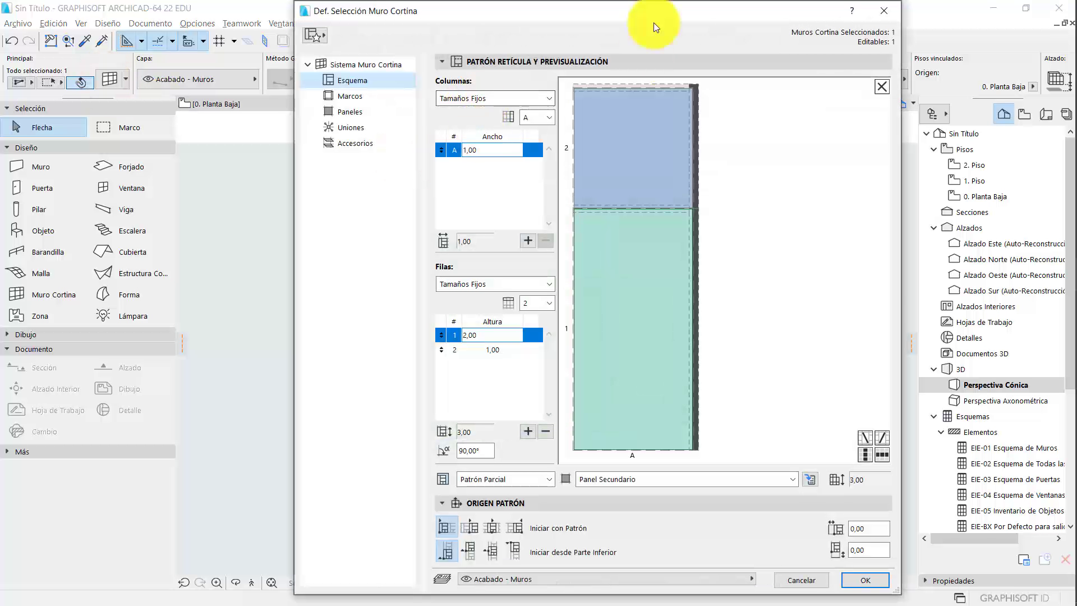
pyautogui.moveTo(648, 13); pyautogui.dragTo(780, 187)
pyautogui.click(631, 274)
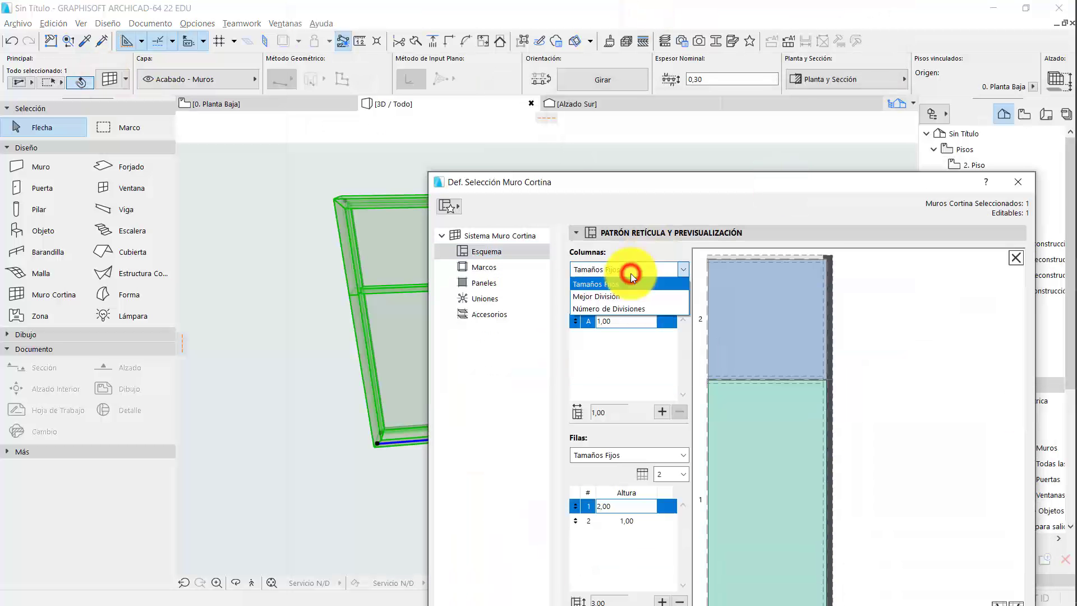
pyautogui.click(621, 297)
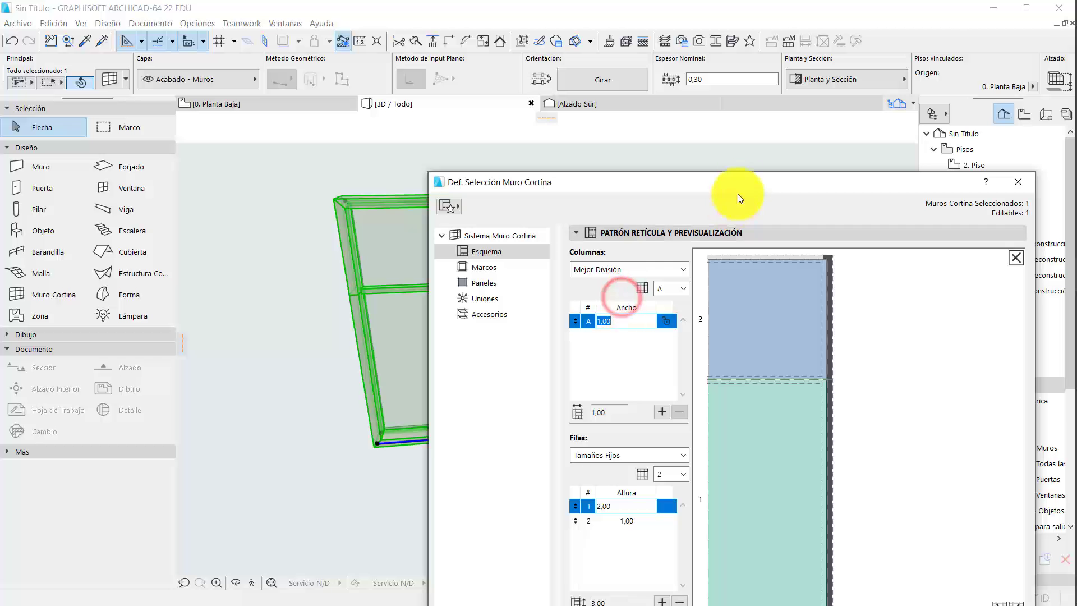
pyautogui.moveTo(739, 188); pyautogui.dragTo(650, 55)
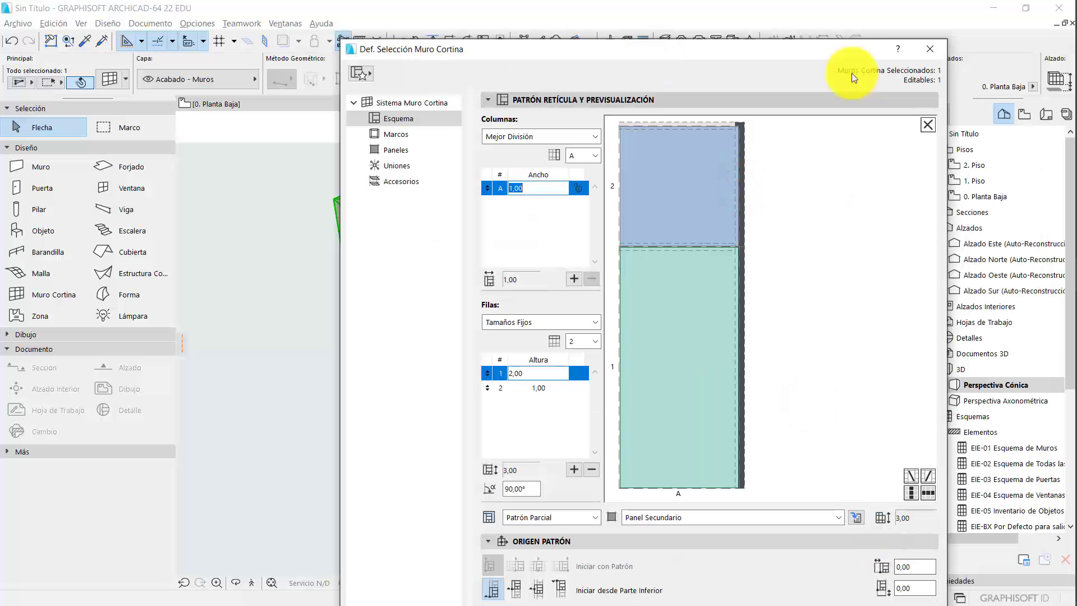
pyautogui.moveTo(840, 48); pyautogui.dragTo(835, 32)
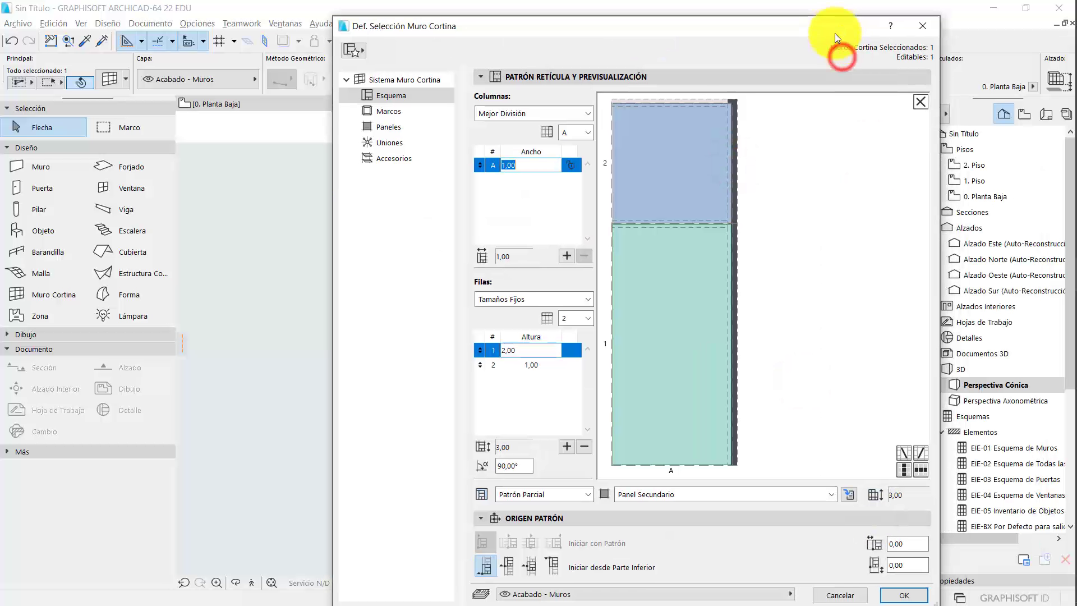
pyautogui.click(904, 594)
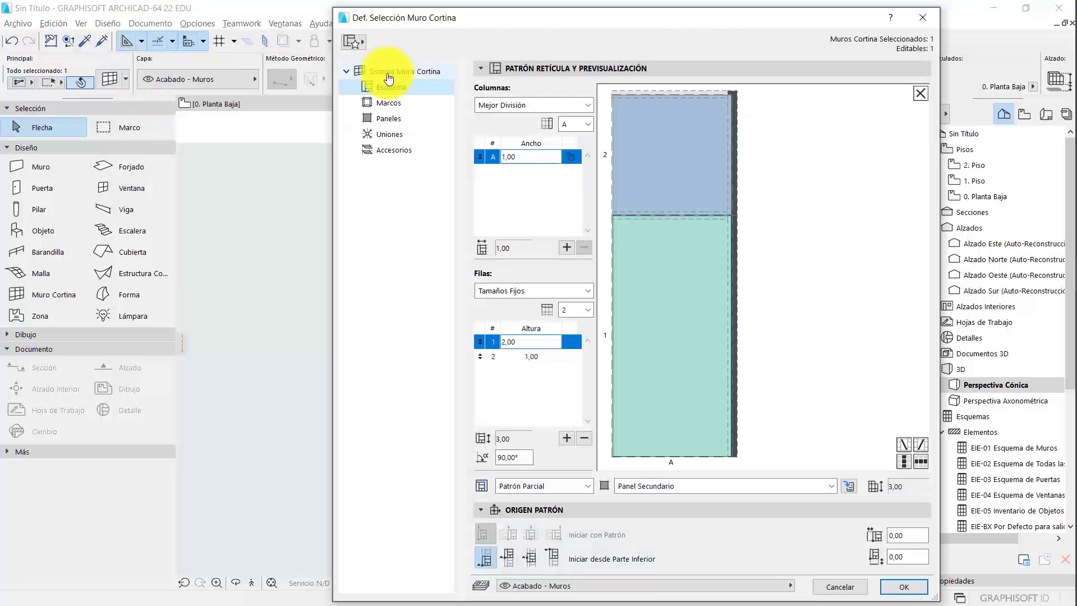
# - Change the curtain wall's column method to Número de Divisiones with 2 divisions and apply it to the model
pyautogui.click(556, 107)
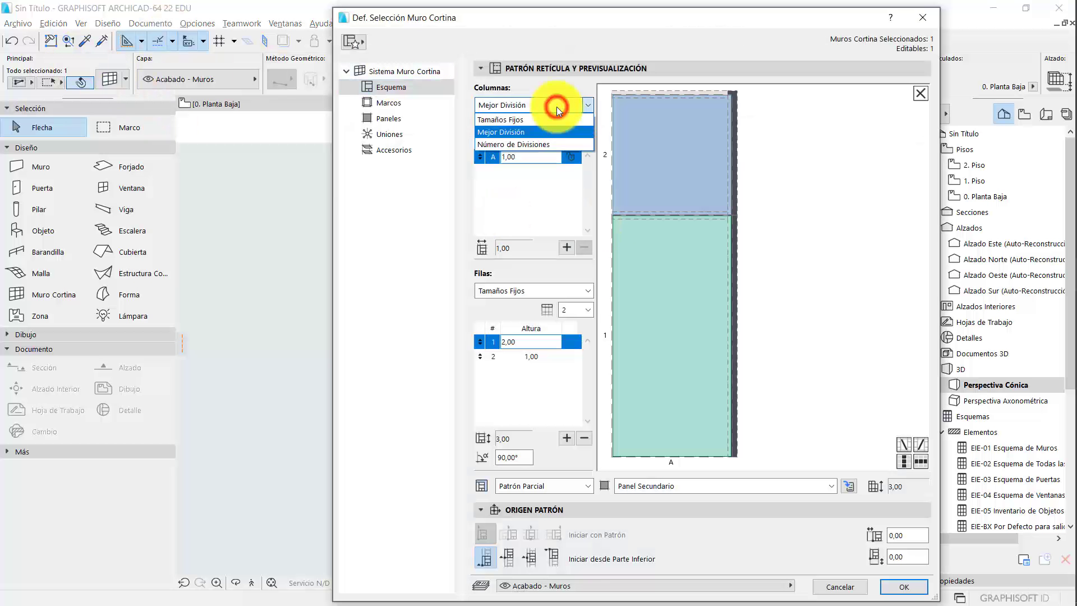
pyautogui.click(544, 144)
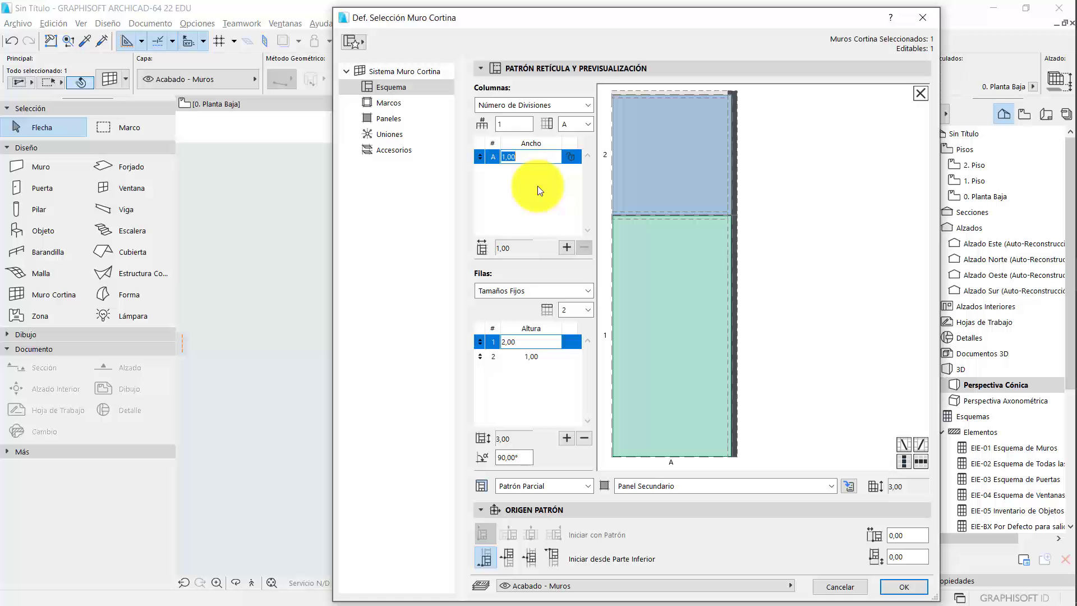
pyautogui.click(513, 125)
pyautogui.write('3')
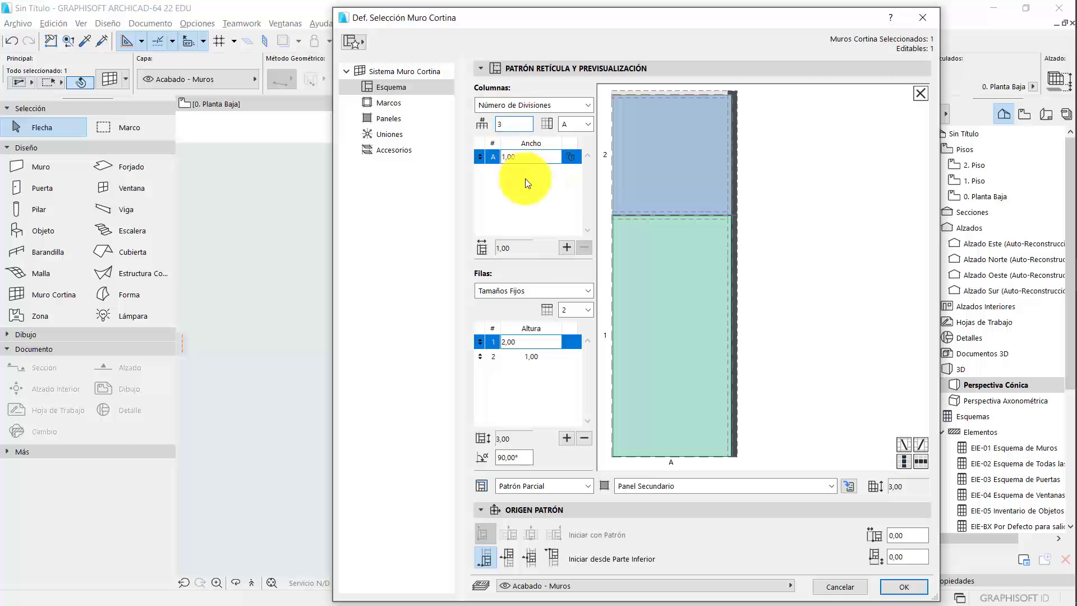
pyautogui.press('BackSpace')
pyautogui.write('2')
pyautogui.click(543, 191)
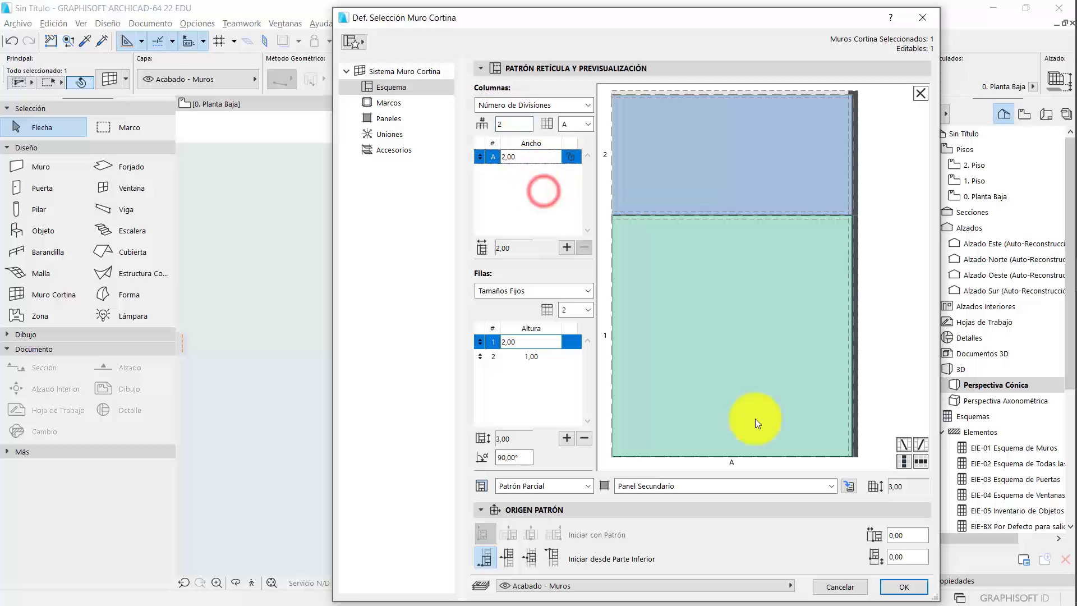
pyautogui.click(904, 587)
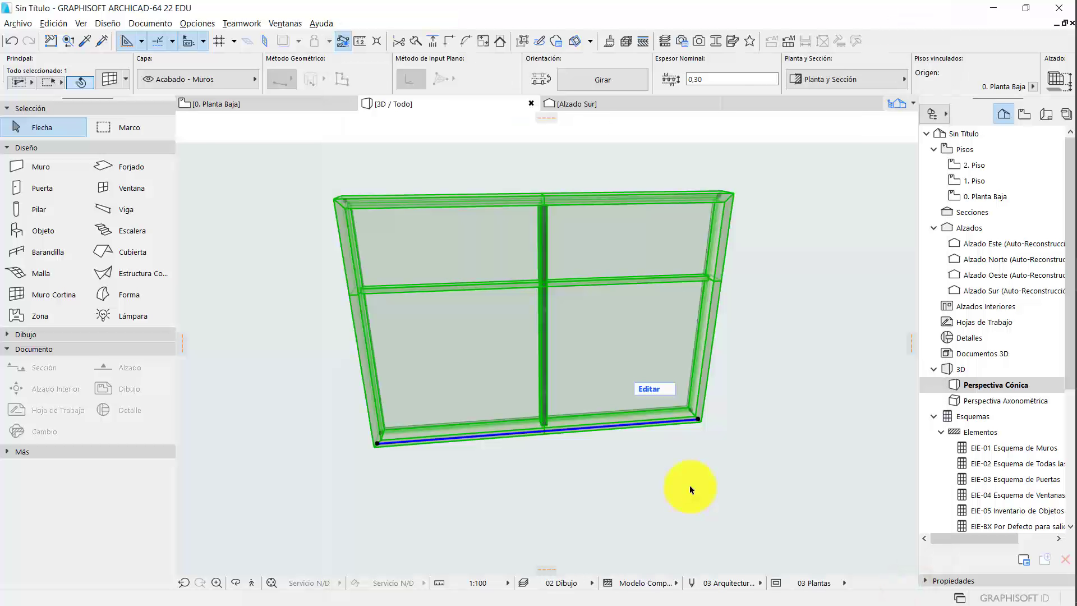
# - Switch the curtain wall's columns to Tamaños Fijos with a column A width of 2.00 m and apply it
pyautogui.click(110, 79)
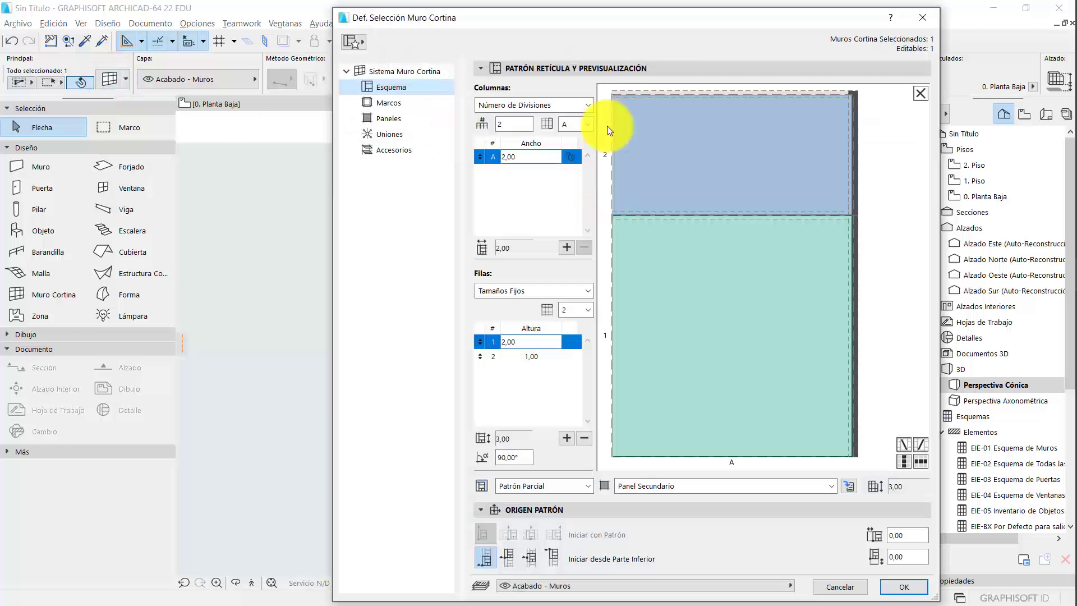
pyautogui.click(539, 106)
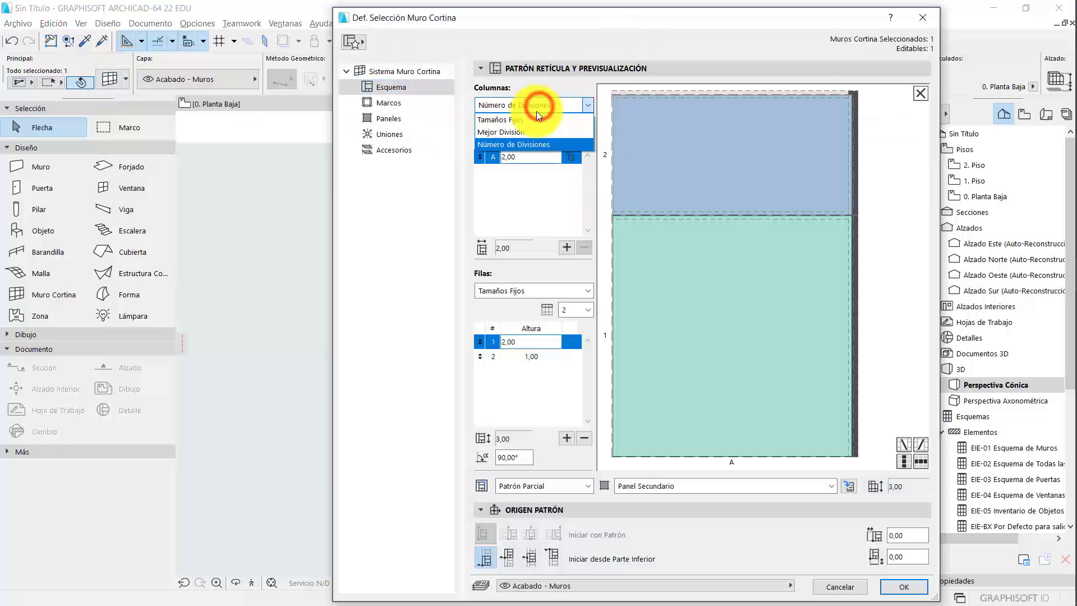
pyautogui.click(534, 120)
pyautogui.click(534, 159)
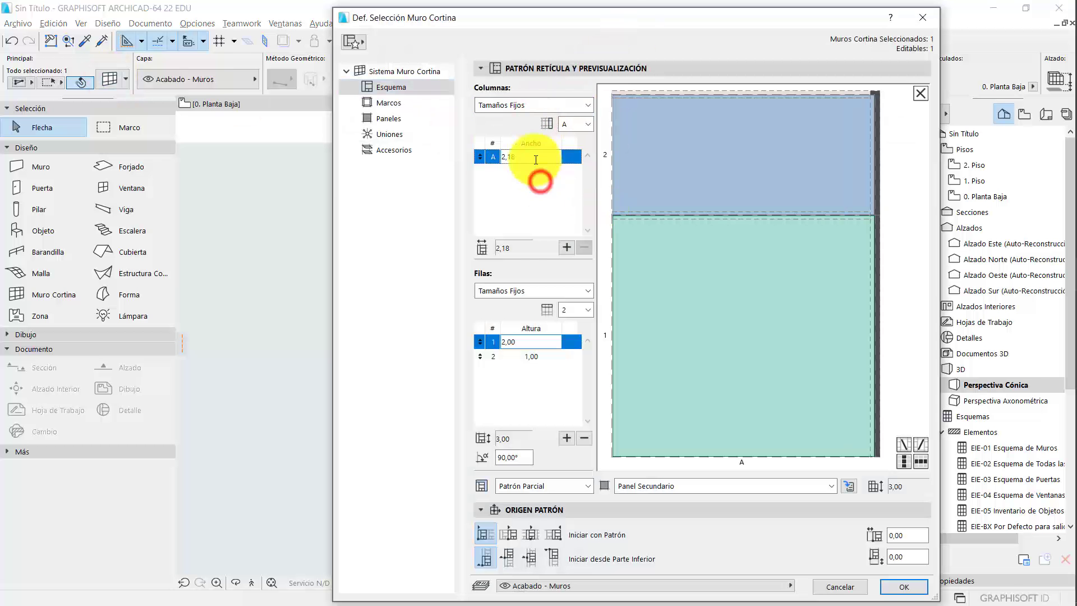
pyautogui.write('2')
pyautogui.click(517, 180)
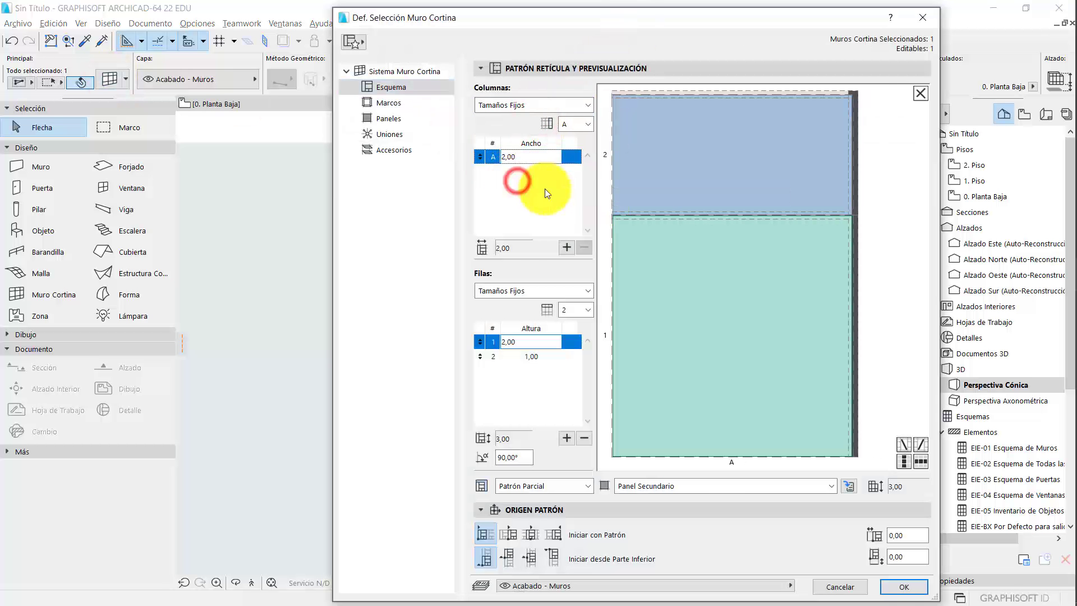
pyautogui.click(898, 588)
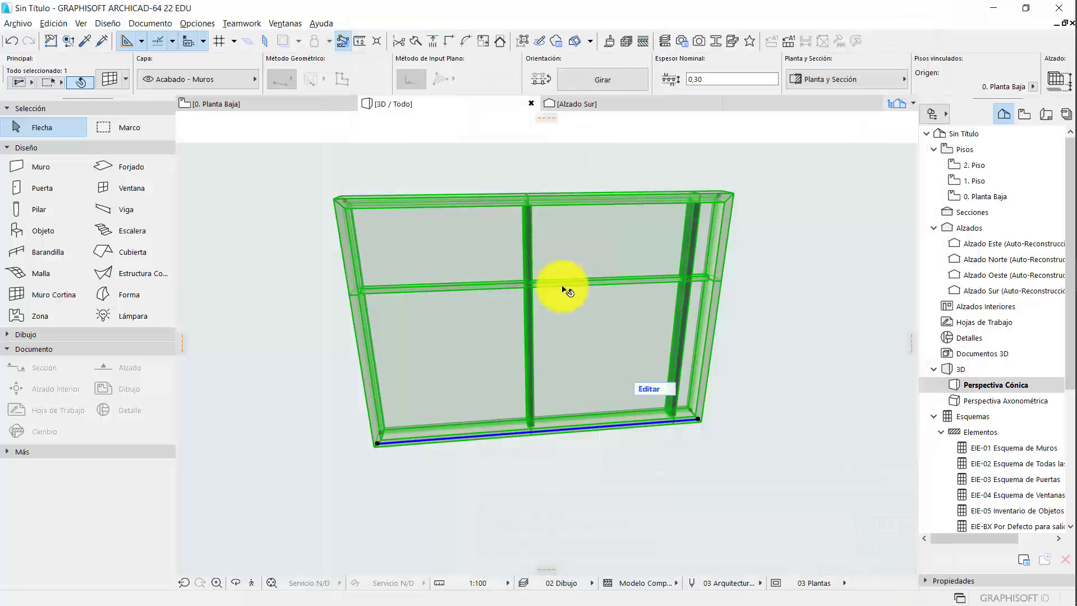
# - Set the curtain wall's column A width to 1.00 m and apply it to the 3D model
pyautogui.click(107, 80)
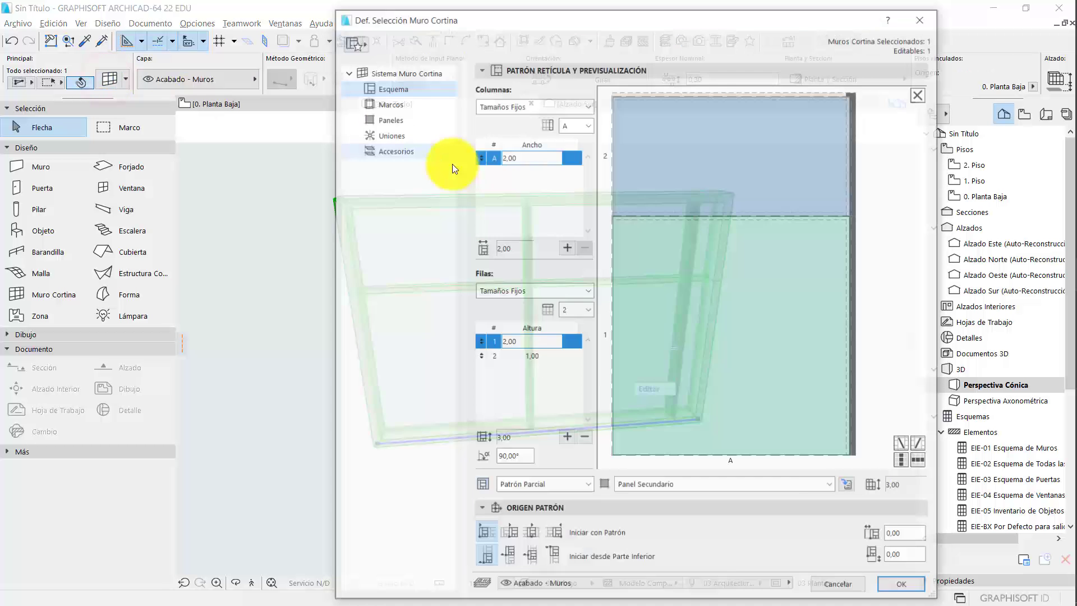
pyautogui.click(524, 159)
pyautogui.write('1')
pyautogui.click(524, 212)
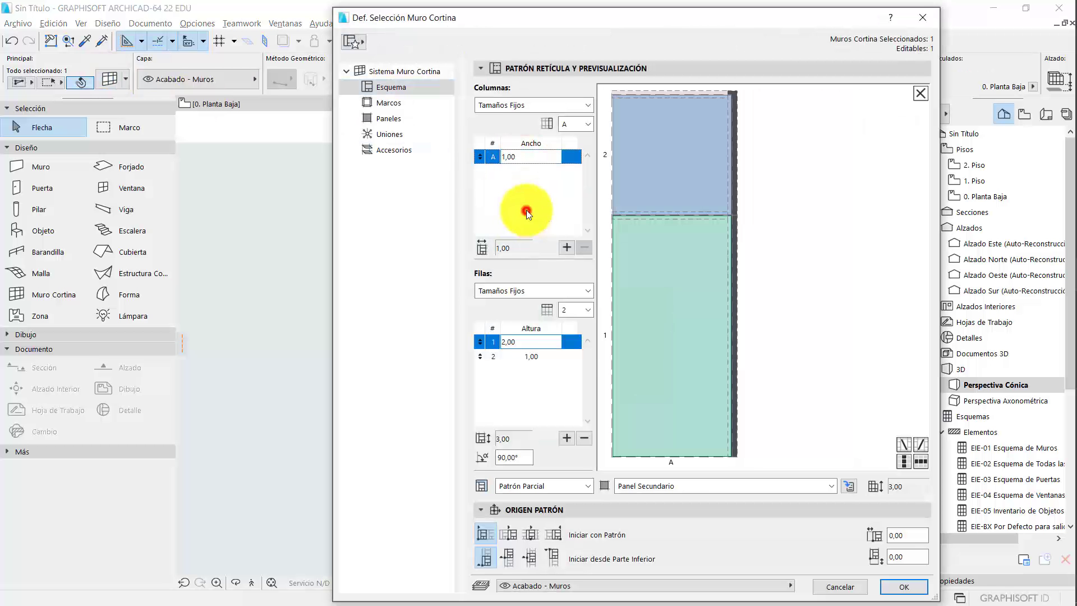
pyautogui.click(912, 586)
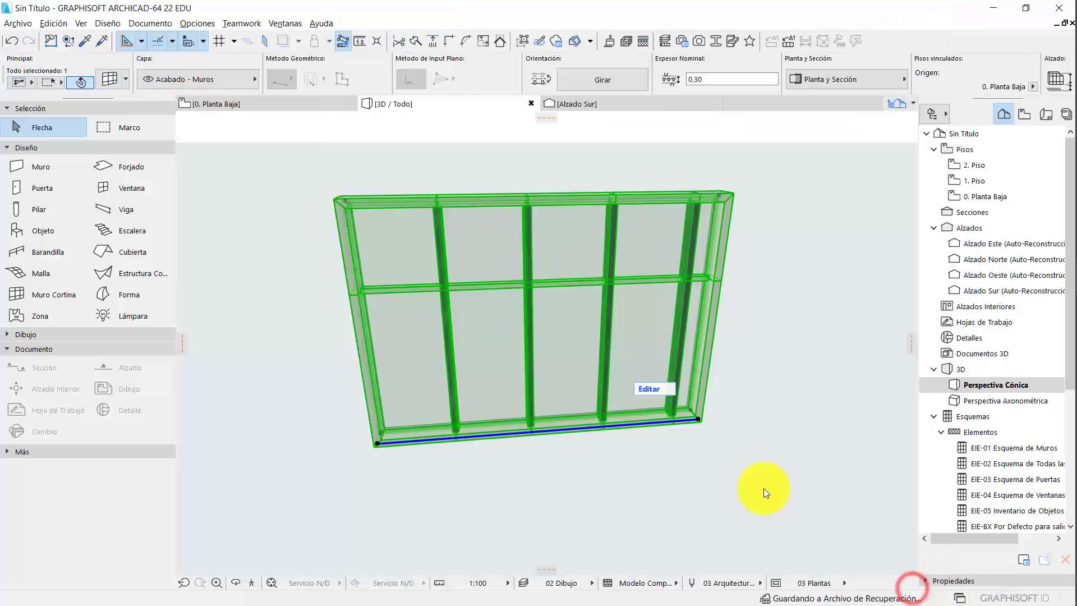
# - Set the column pattern's origin to the start of the segment, Iniciar con Patrón, and apply the settings
pyautogui.click(108, 79)
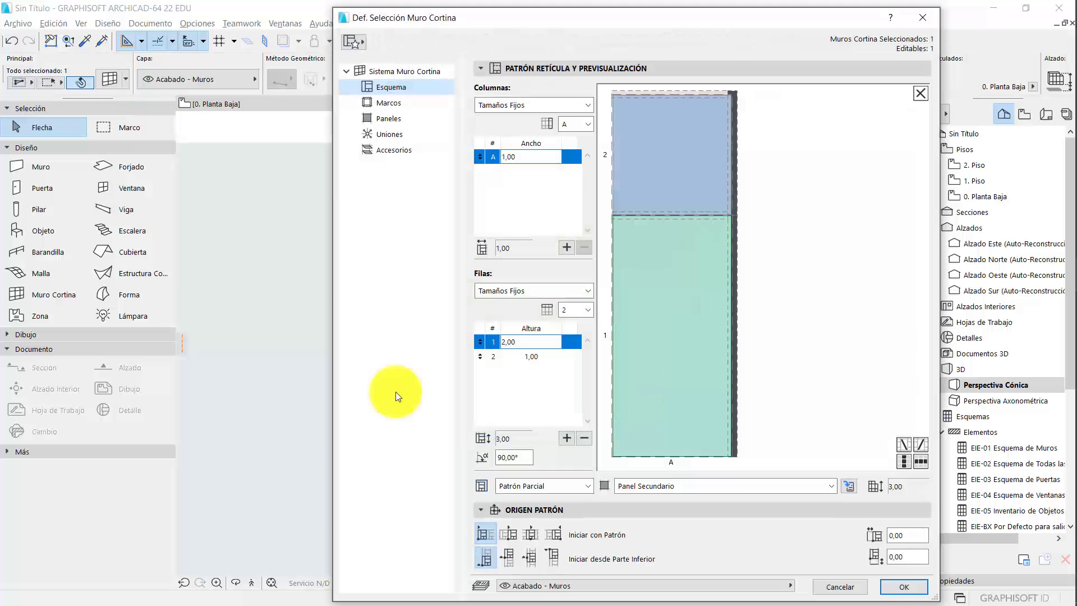
pyautogui.click(481, 534)
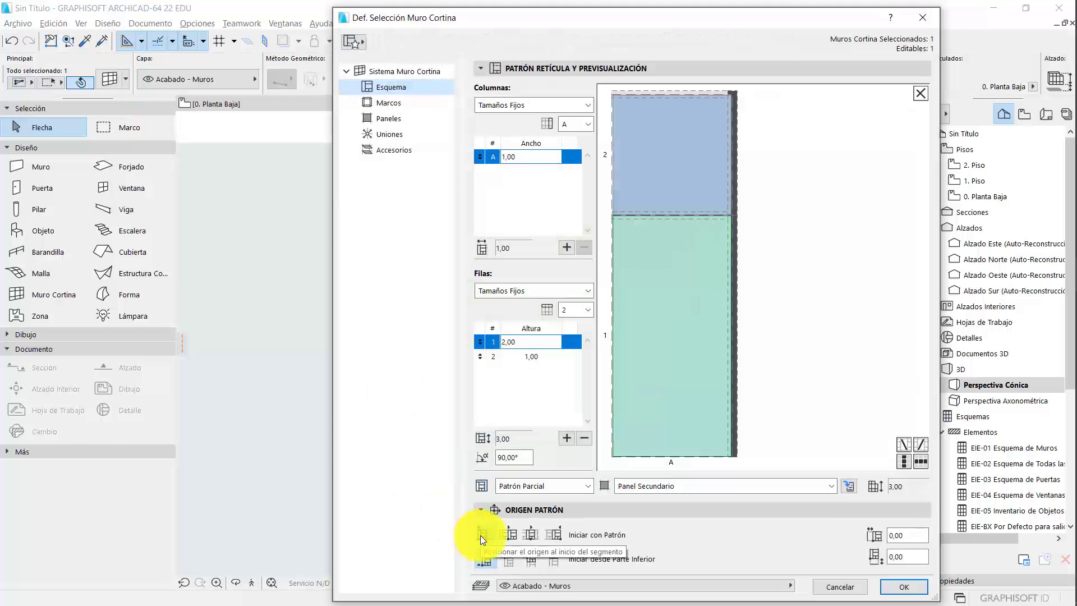
pyautogui.click(905, 586)
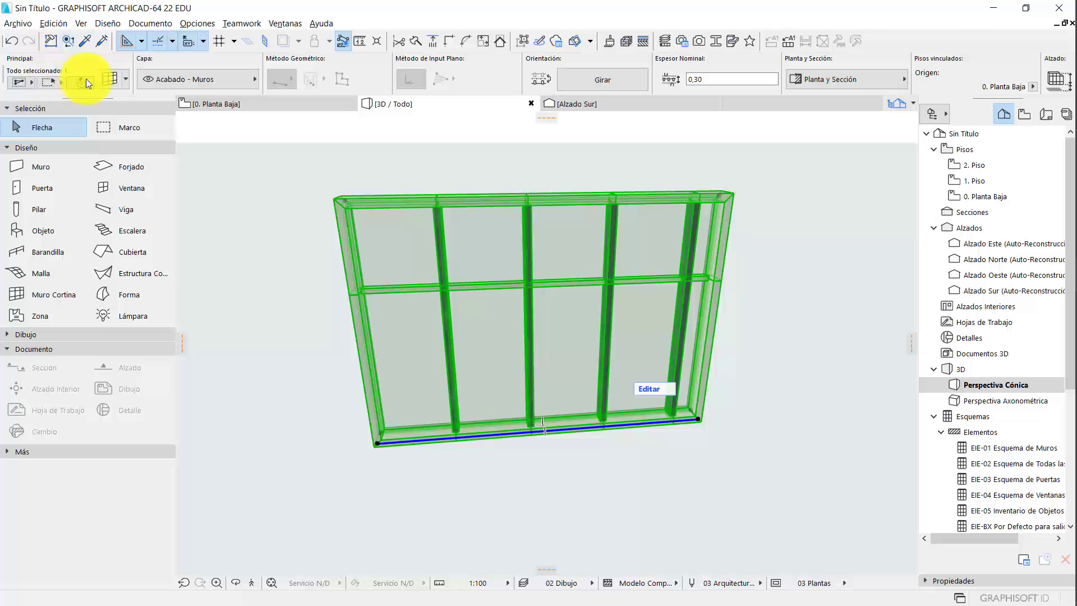
# - Change the column pattern's origin to Empezar desde el Centro and apply it to the curtain wall
pyautogui.click(115, 75)
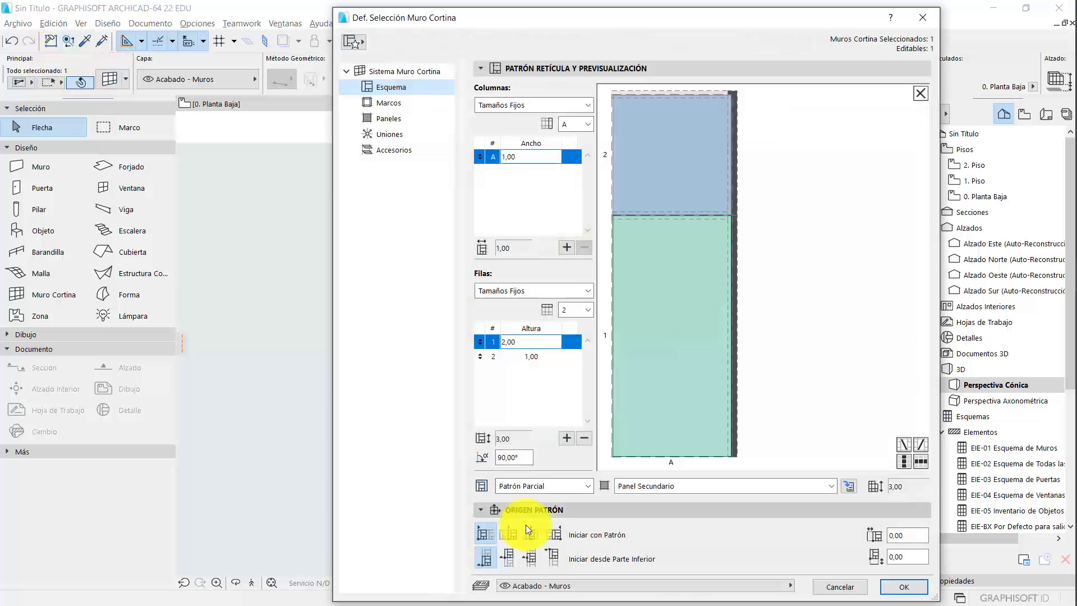
pyautogui.click(513, 530)
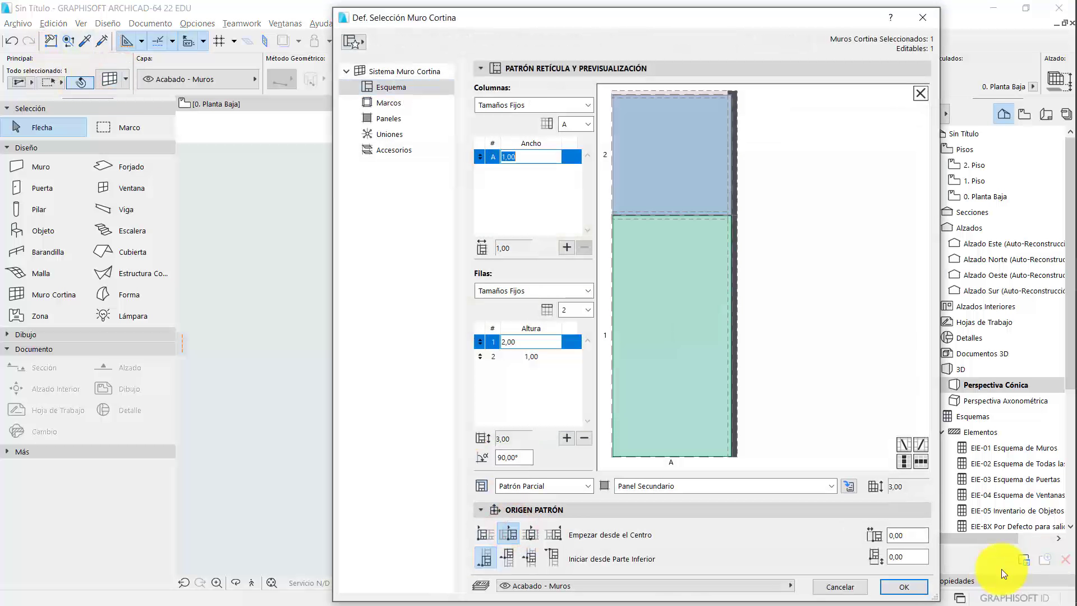
pyautogui.click(900, 587)
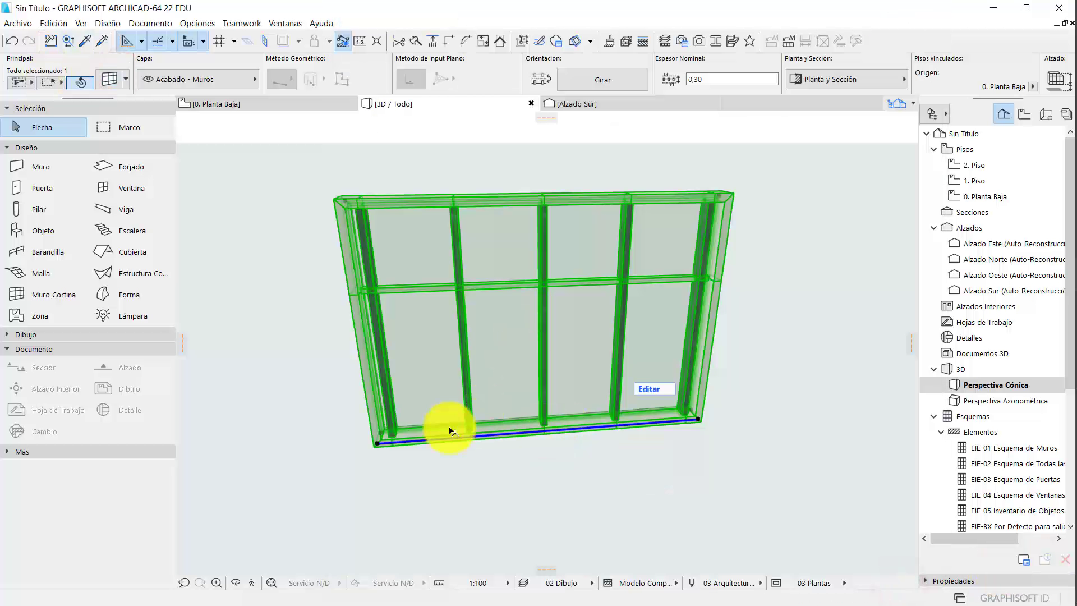
# - Change the column pattern's origin to Alinear al Centro and apply it to the curtain wall
pyautogui.moveTo(544, 427)
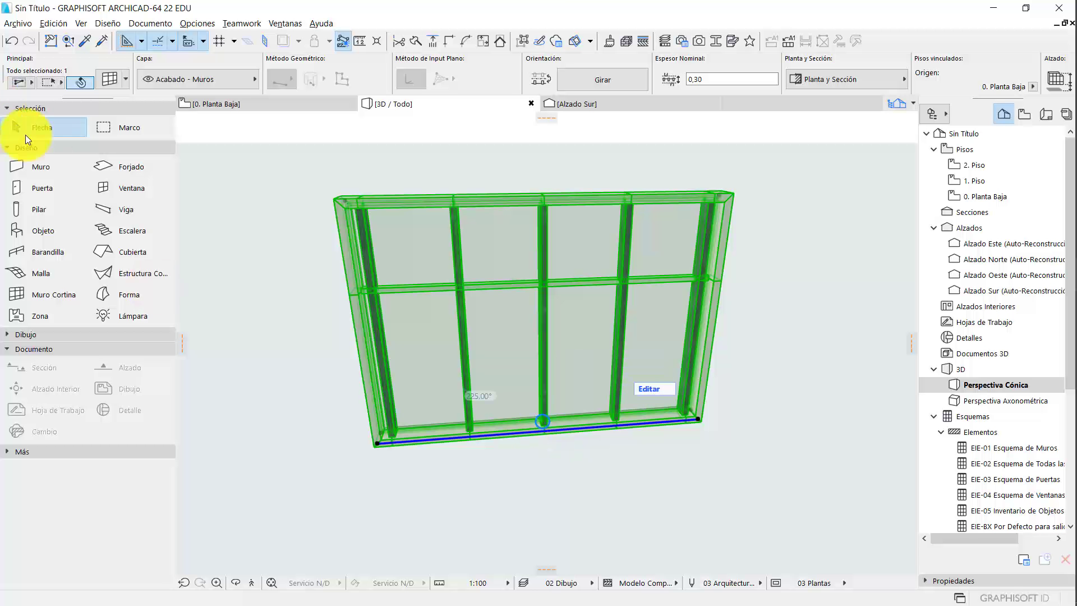
pyautogui.click(110, 80)
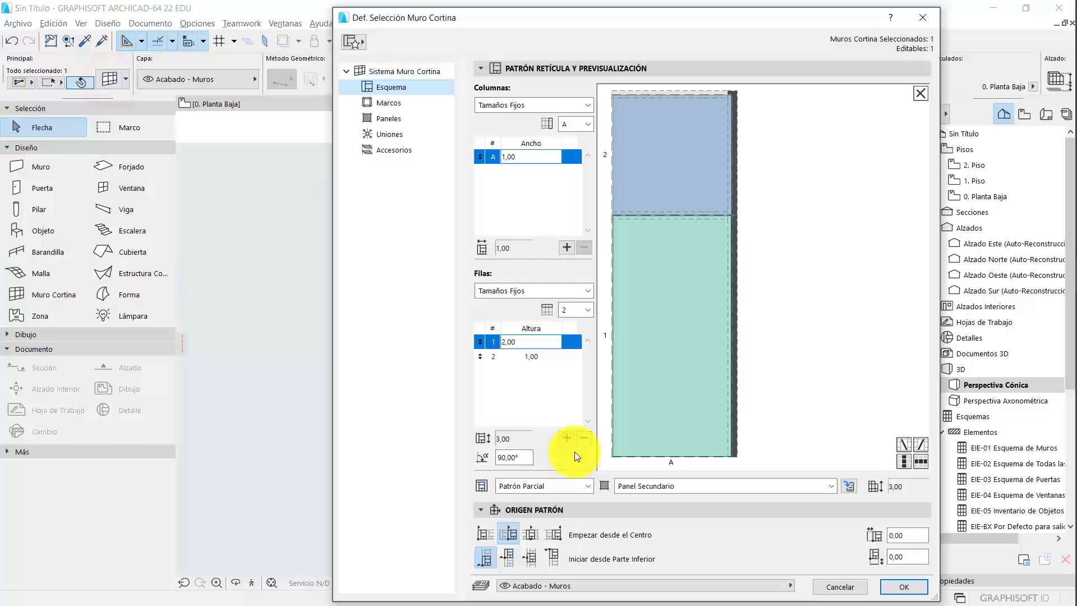
pyautogui.click(540, 530)
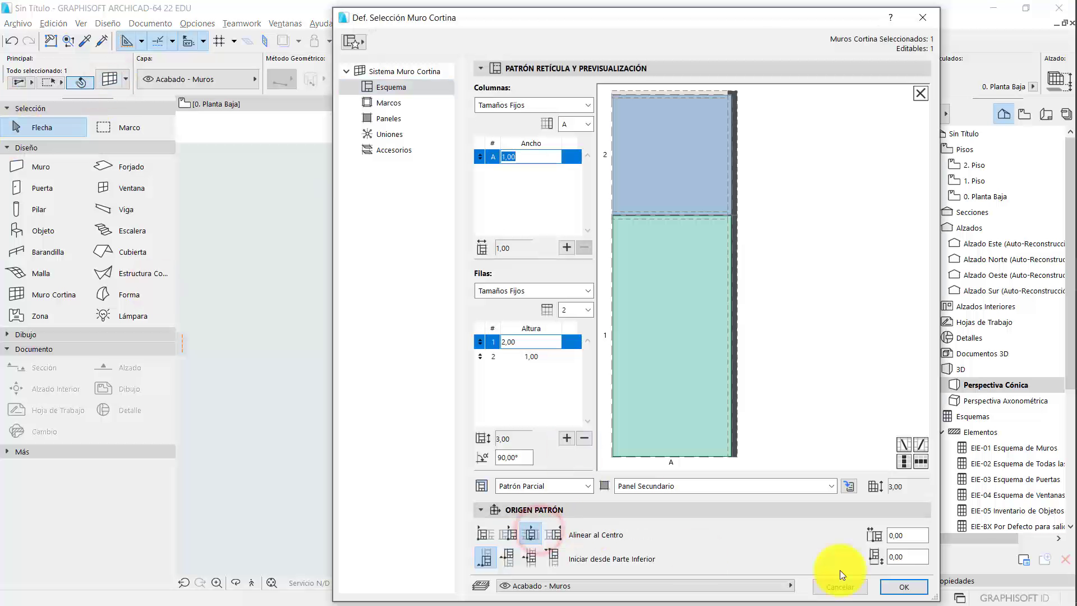
pyautogui.click(903, 586)
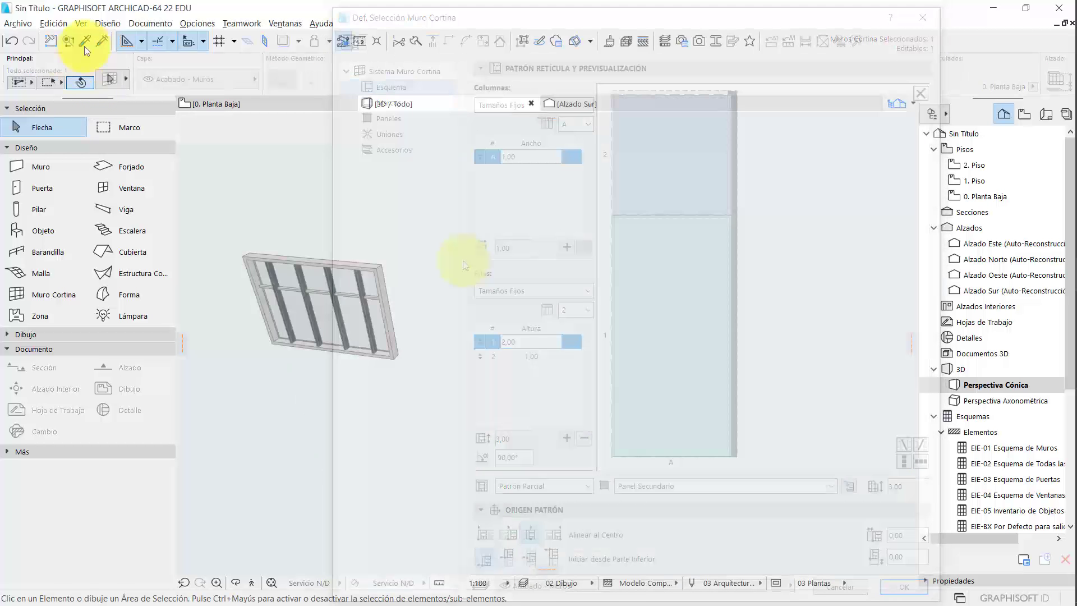
# - Pick up the straight curtain wall's settings and draw a curved curtain wall beside it by centre and arc, with a radius of about 7 m
pyautogui.click(85, 40)
pyautogui.click(299, 264)
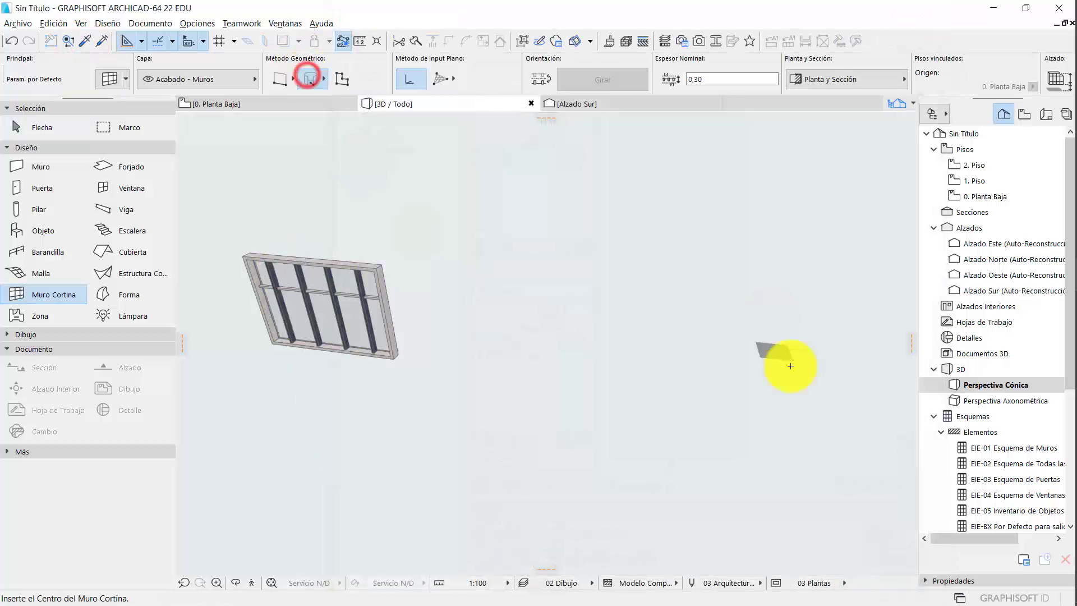
pyautogui.click(724, 305)
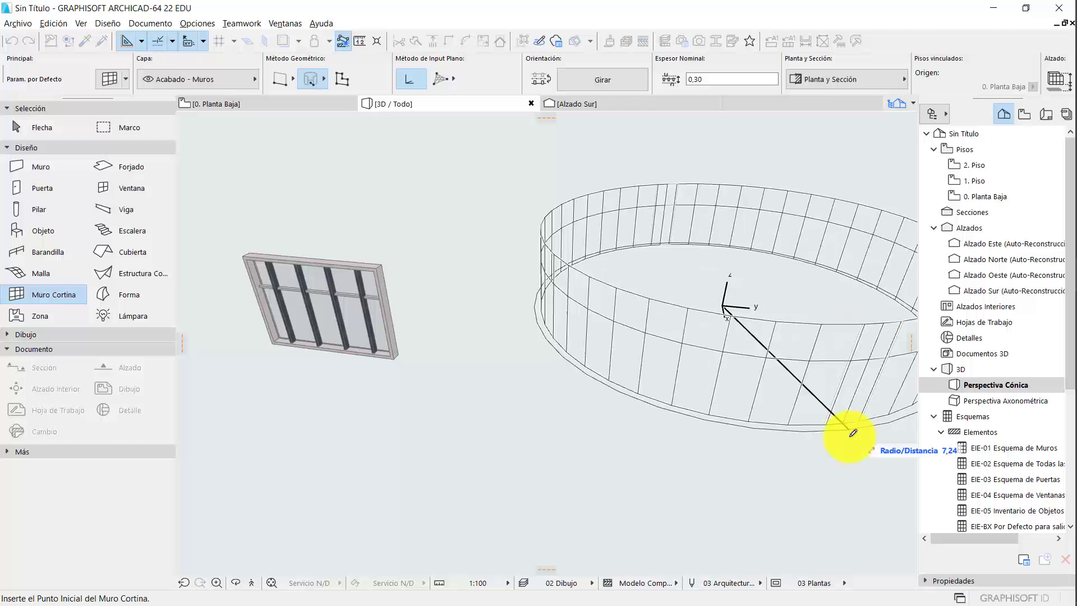
pyautogui.click(845, 438)
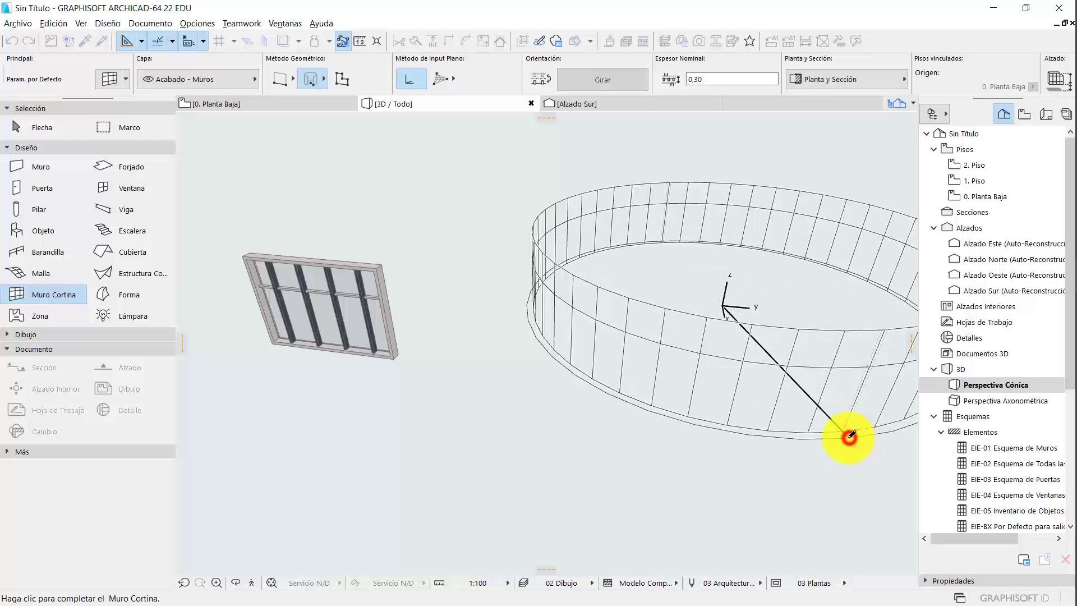
pyautogui.click(619, 307)
# - Draw a semicircular barrel-vault curtain wall with a radius of about 3.4 m in the empty area near the other walls
pyautogui.moveTo(649, 336)
pyautogui.keyDown('shift'); pyautogui.mouseDown(button='middle')
pyautogui.moveTo(688, 344)
pyautogui.moveTo(530, 335)
pyautogui.moveTo(447, 351)
pyautogui.moveTo(430, 268)
pyautogui.mouseUp(button='middle'); pyautogui.keyUp('shift')
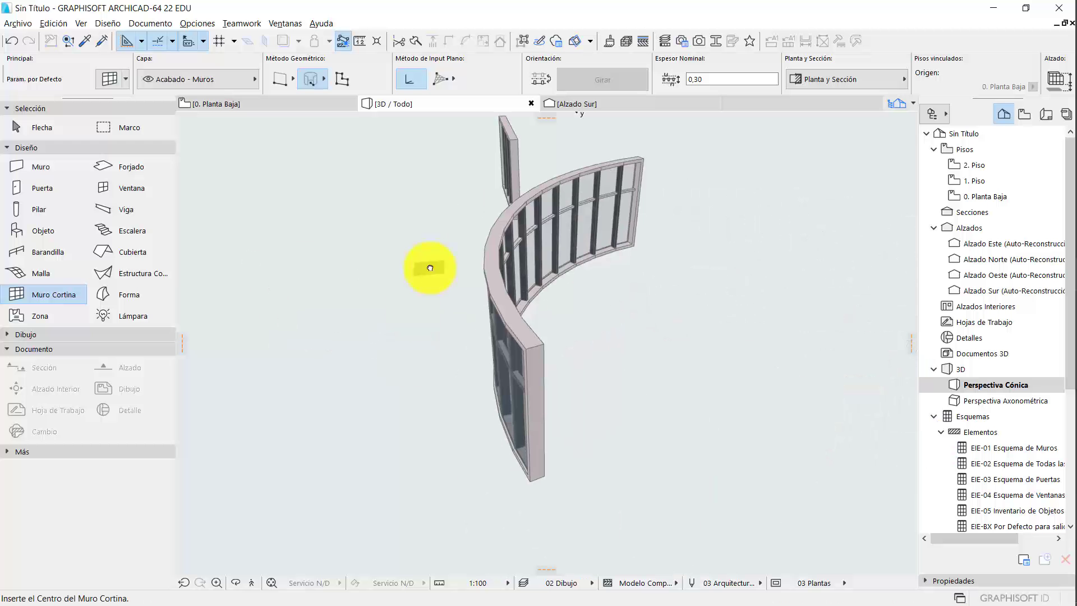
pyautogui.keyDown('shift'); pyautogui.moveTo(390, 267); pyautogui.dragTo(298, 134, button='middle'); pyautogui.keyUp('shift')
pyautogui.click(323, 82)
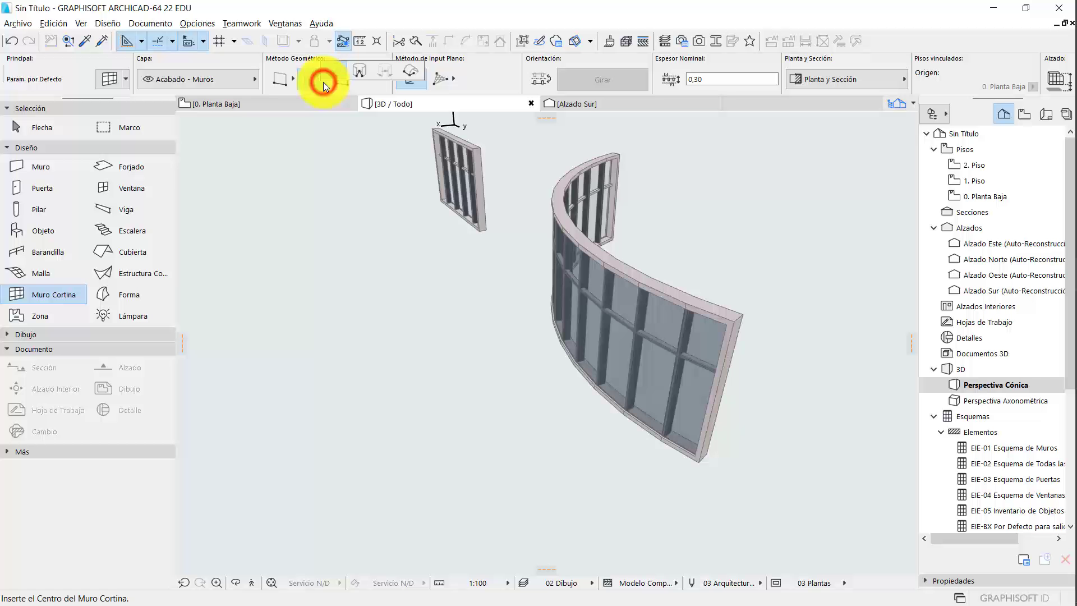
pyautogui.click(404, 76)
pyautogui.scroll(-3, 406, 221)
pyautogui.moveTo(457, 293); pyautogui.dragTo(595, 249, button='middle')
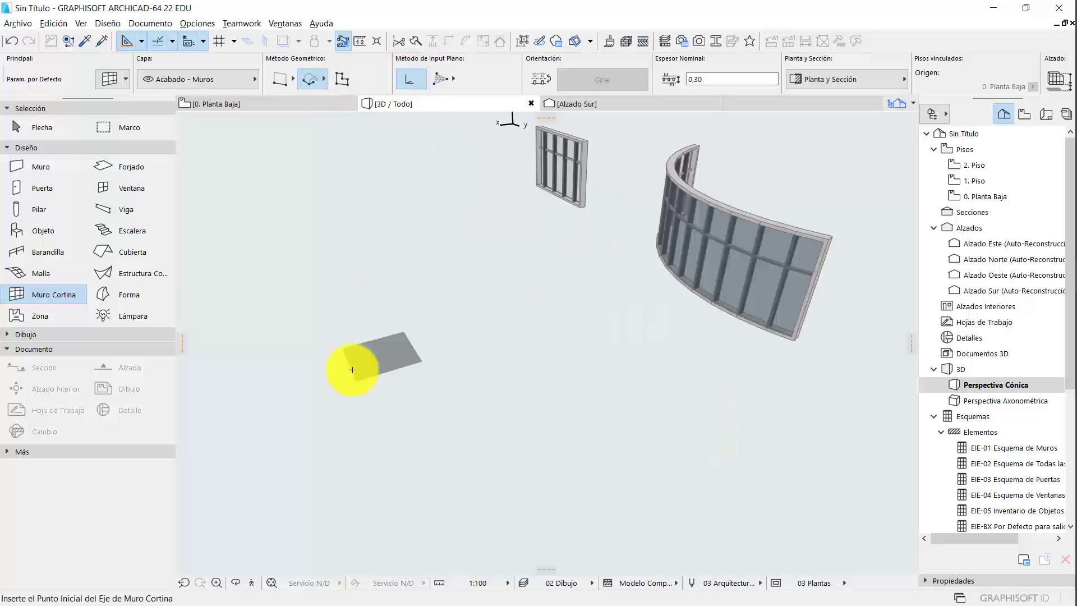
pyautogui.click(346, 374)
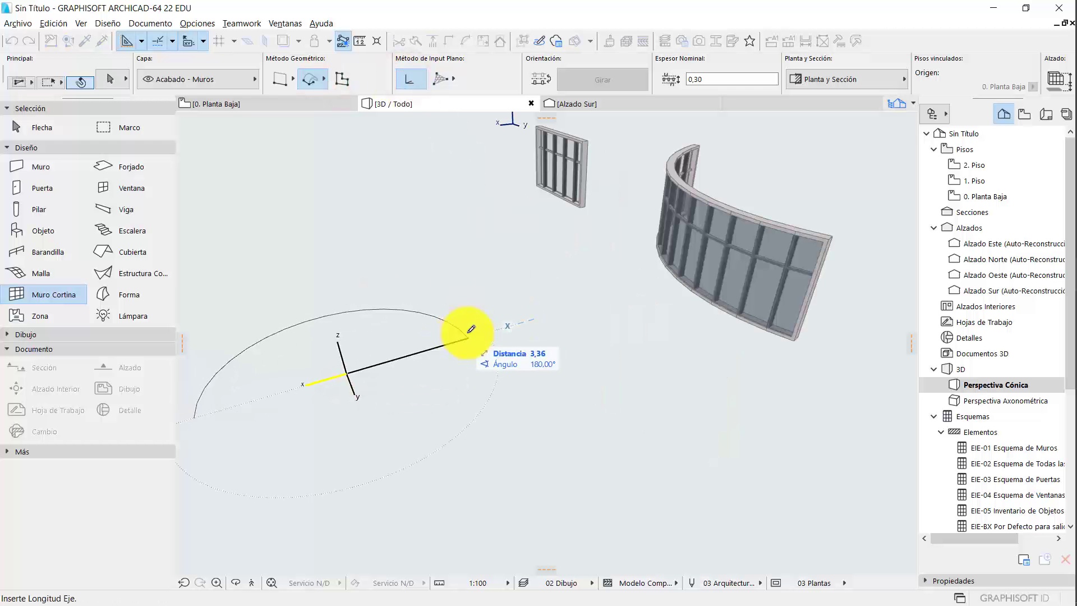
pyautogui.click(470, 331)
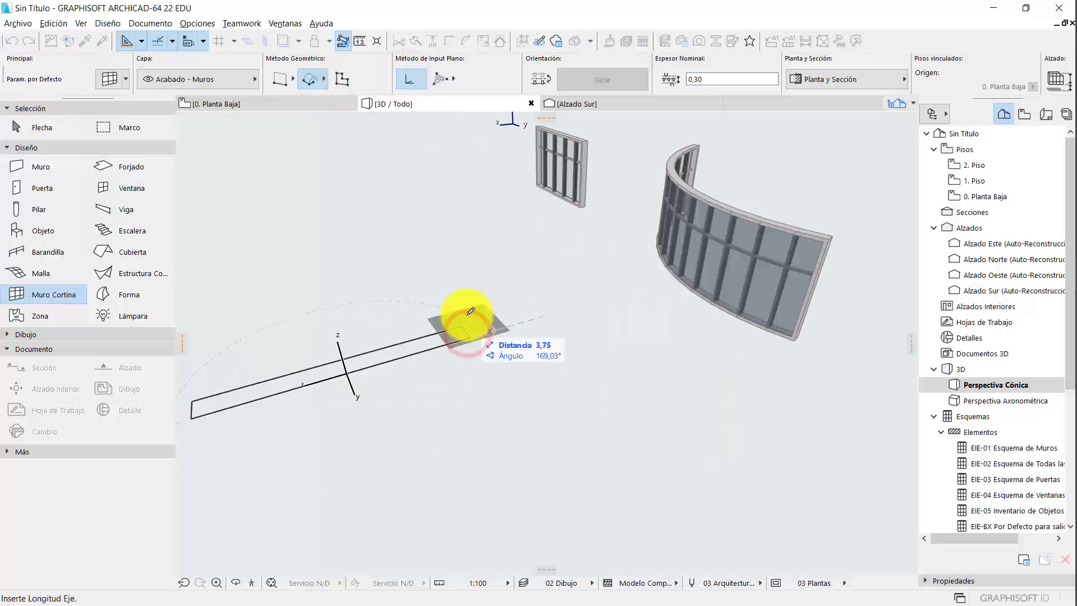
pyautogui.click(444, 207)
pyautogui.click(48, 126)
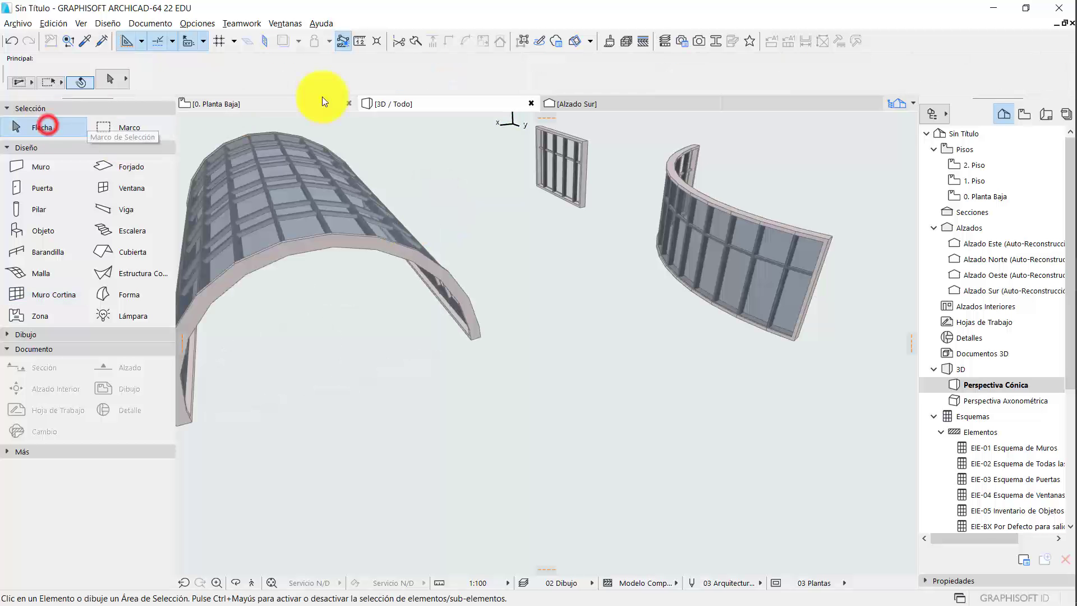
# - Draw a four-sided contour curtain wall lying flat on the ground plane in the empty area in front of the curved curtain wall
pyautogui.click(34, 292)
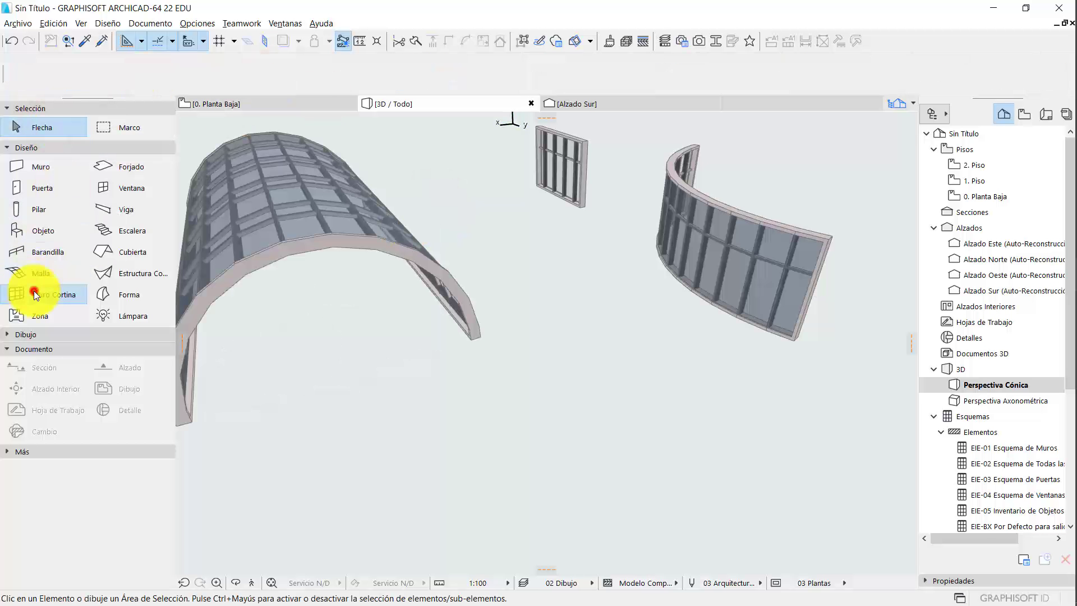
pyautogui.click(341, 79)
pyautogui.scroll(-3, 567, 288)
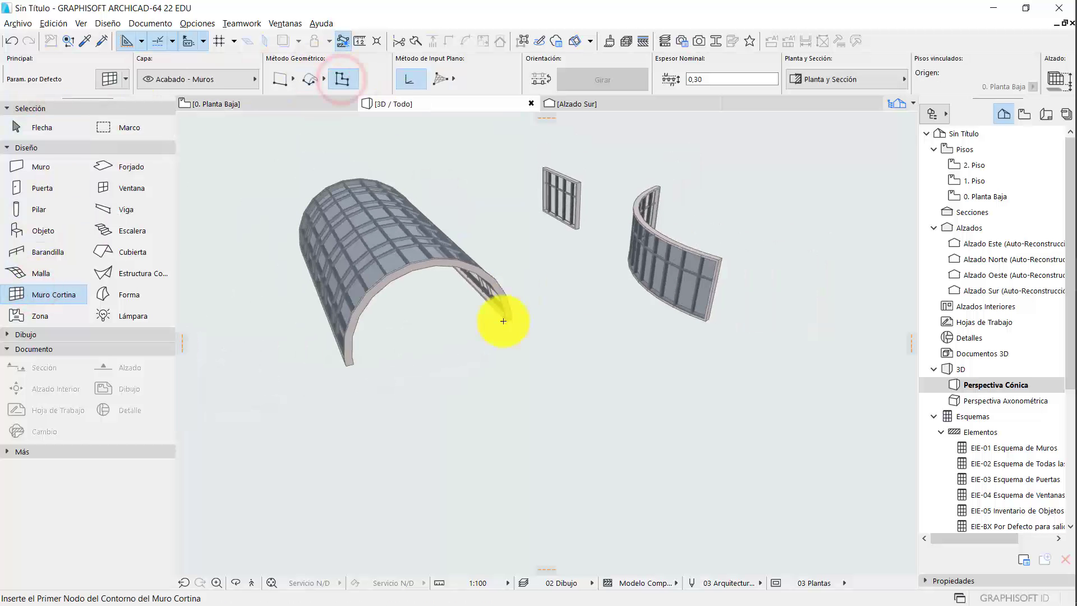
pyautogui.keyDown('shift'); pyautogui.moveTo(503, 321); pyautogui.dragTo(562, 398, button='middle'); pyautogui.keyUp('shift')
pyautogui.click(545, 470)
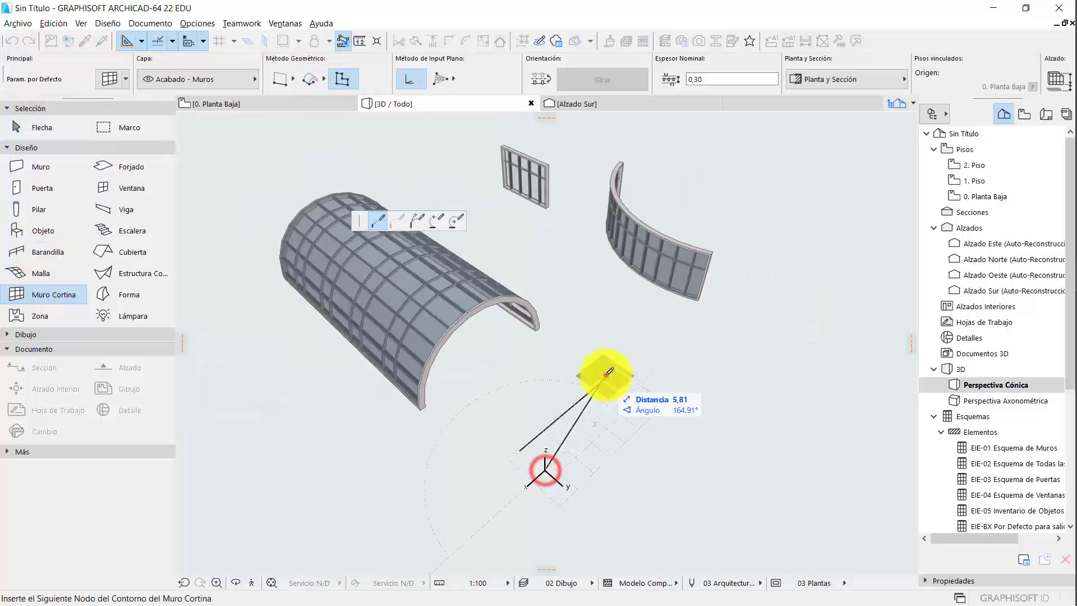
pyautogui.click(741, 380)
pyautogui.click(757, 510)
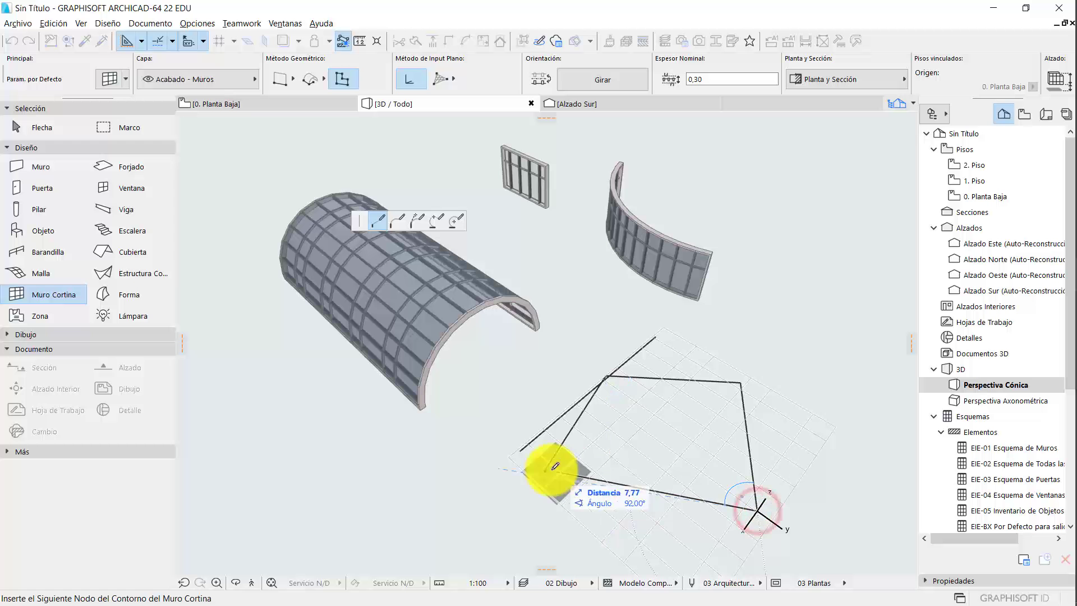
pyautogui.click(547, 469)
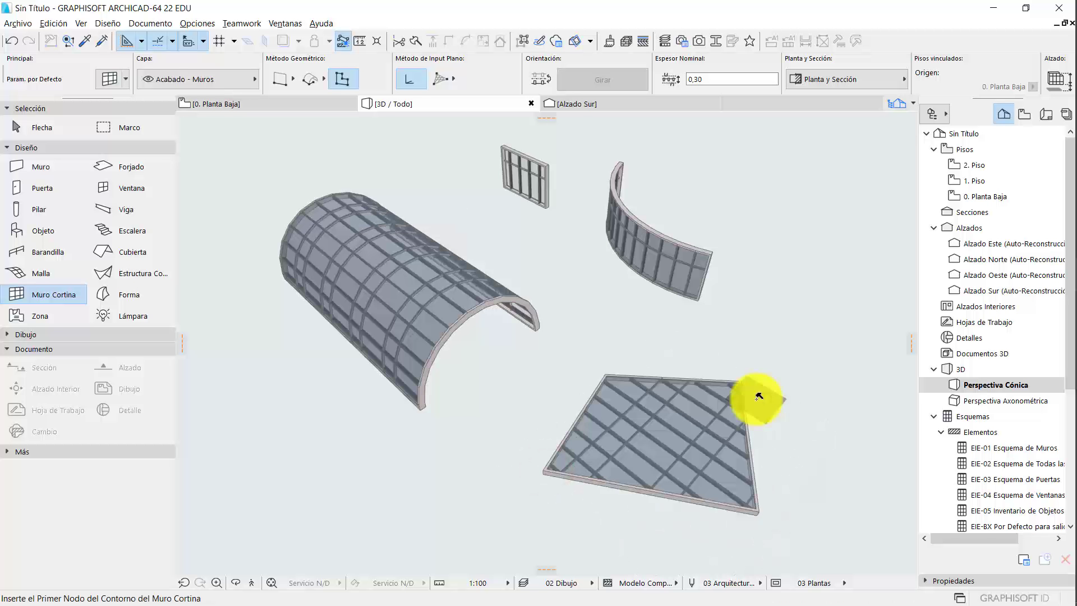
pyautogui.click(18, 130)
pyautogui.keyDown('shift'); pyautogui.moveTo(622, 371); pyautogui.dragTo(680, 351, button='middle'); pyautogui.keyUp('shift')
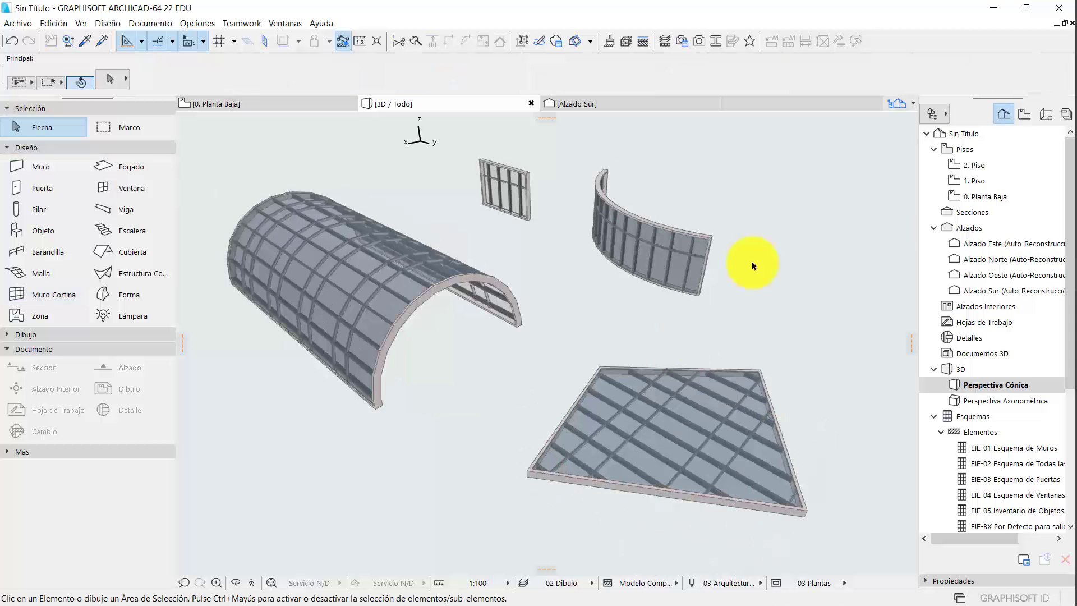
# - Open the Alzado Este elevation and place a single straight horizontal curtain wall just above the 2. Piso level, keeping 3,00, 3,00 and 0,00
pyautogui.doubleClick(1005, 243)
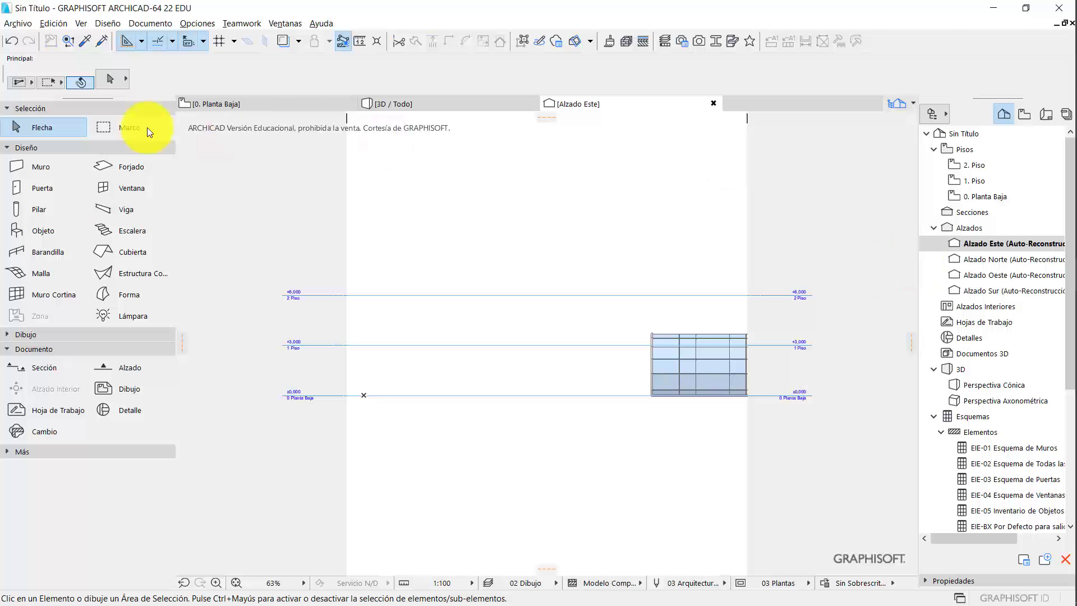
pyautogui.click(24, 293)
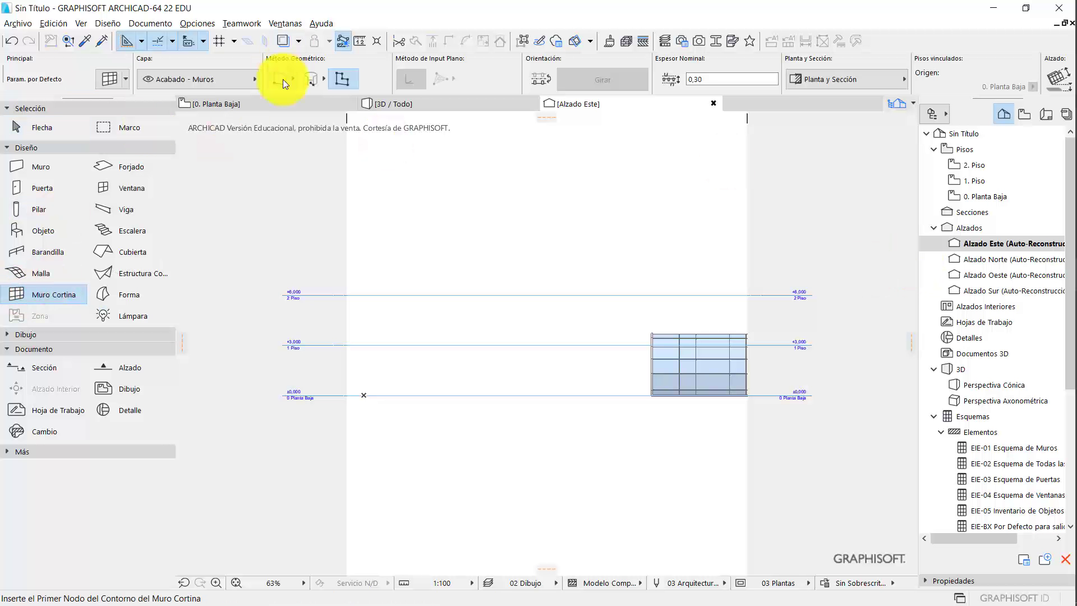
pyautogui.click(282, 79)
pyautogui.click(440, 283)
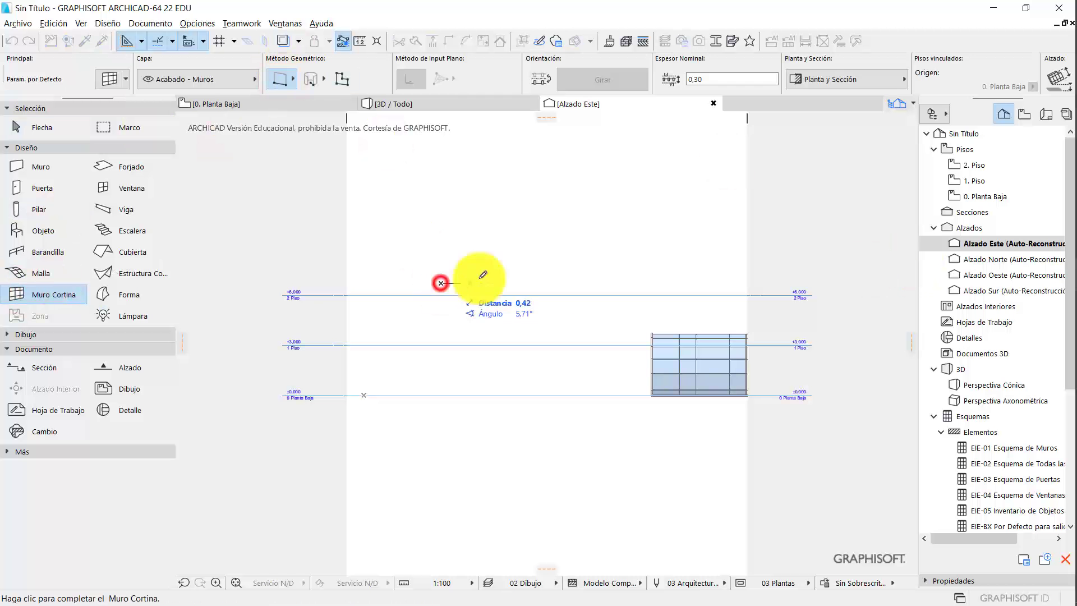
pyautogui.click(528, 281)
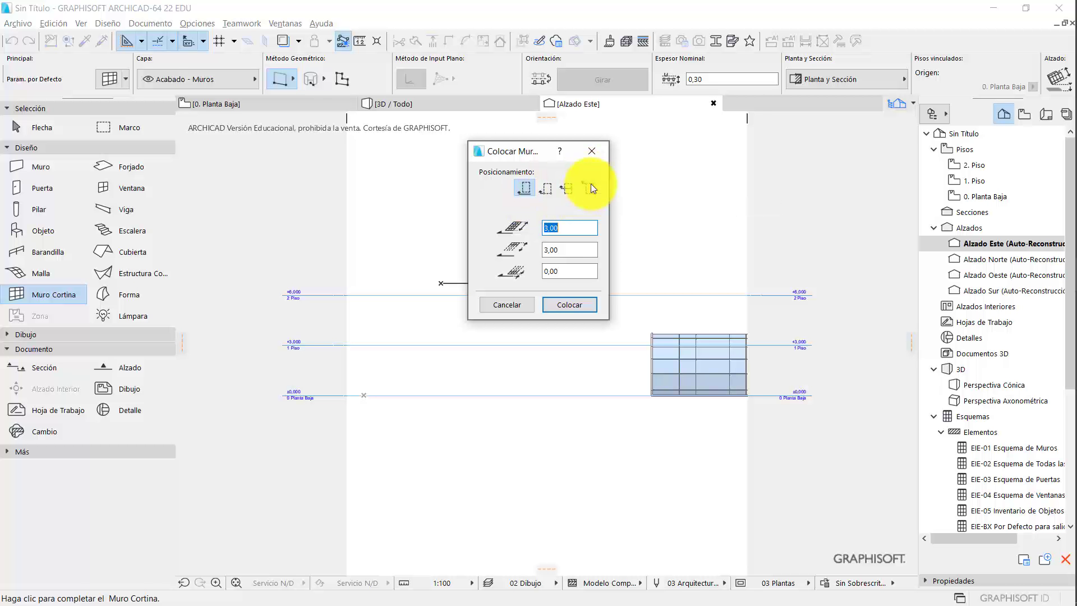
pyautogui.click(576, 305)
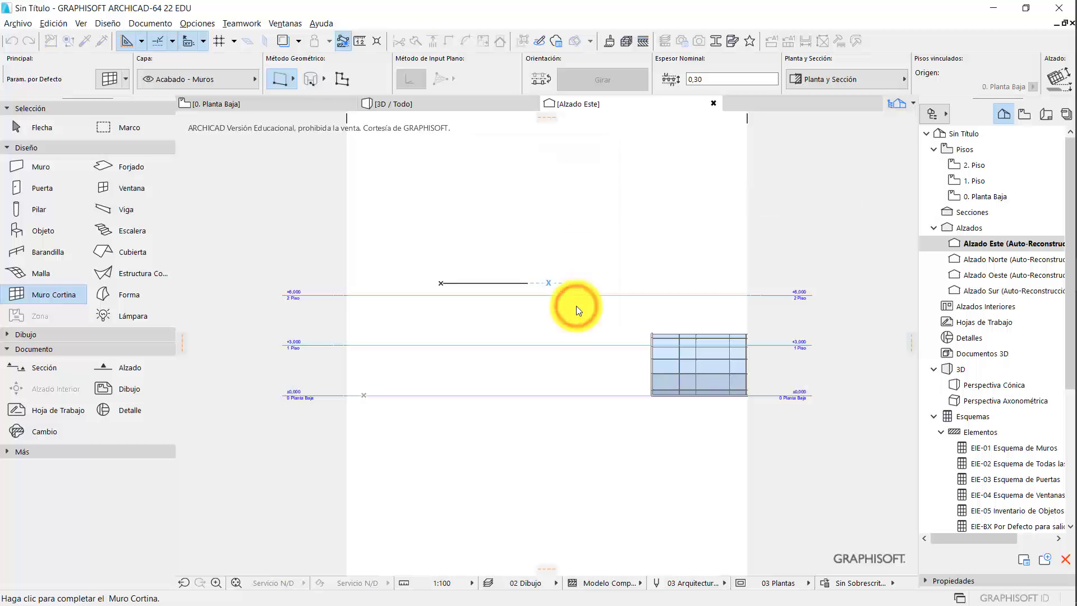
# - Draw a six-sided contour curtain wall in the elevation, above the existing curtain walls and crossing the 2. Piso level line
pyautogui.click(342, 78)
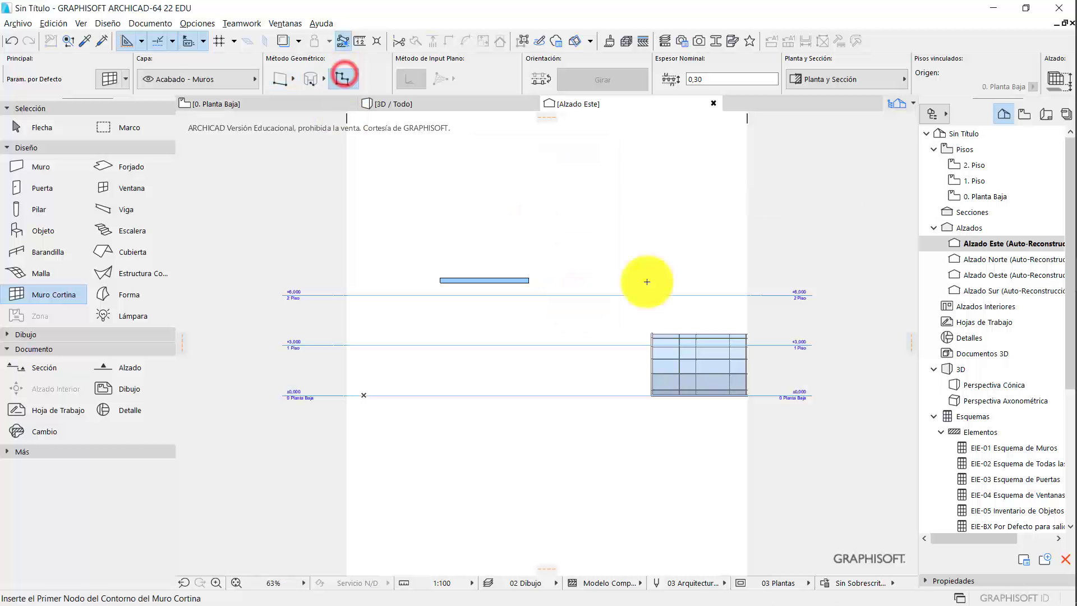
pyautogui.click(603, 234)
pyautogui.click(587, 259)
pyautogui.click(596, 306)
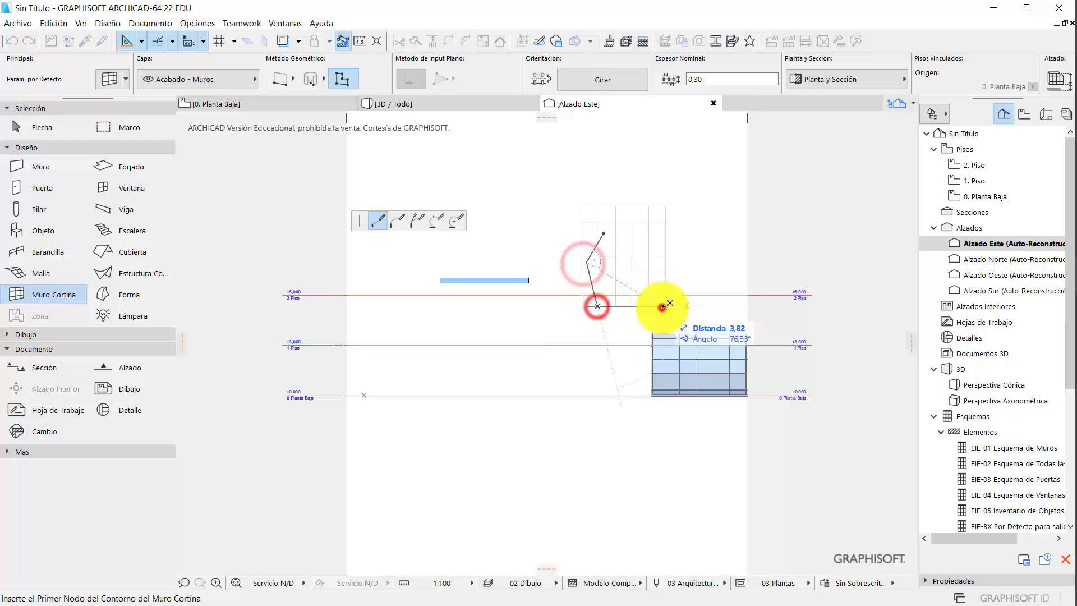
pyautogui.click(665, 305)
pyautogui.click(678, 273)
pyautogui.click(644, 243)
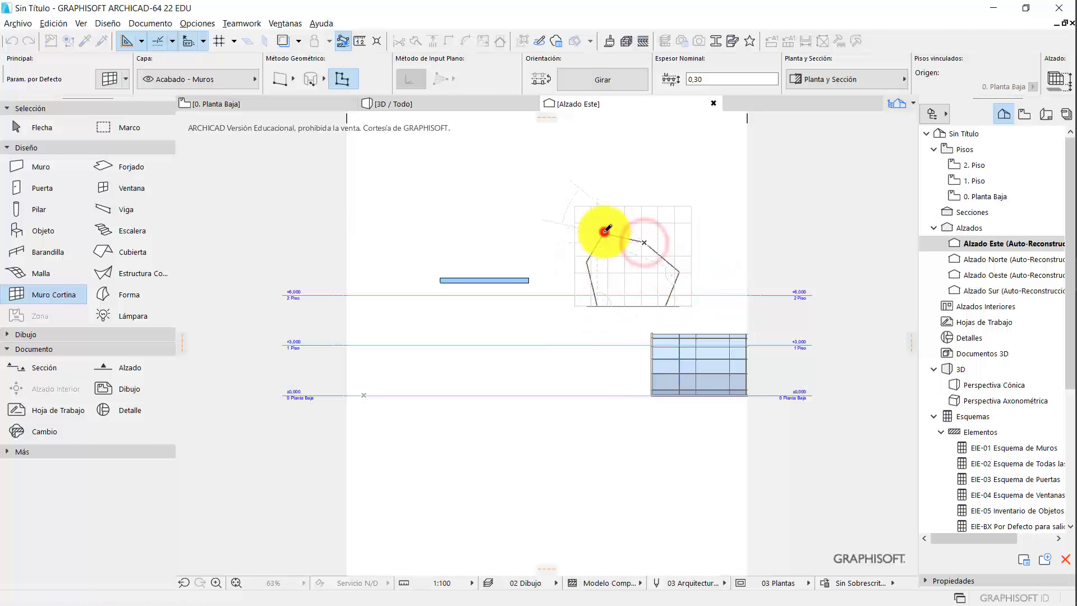
pyautogui.click(604, 232)
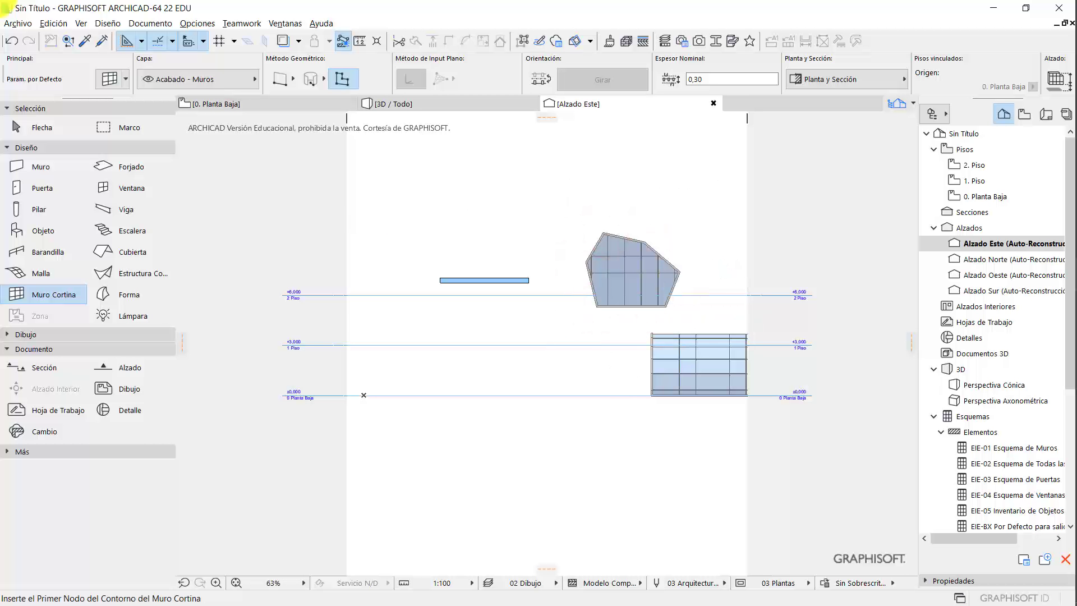
# - Return to the 3D view and draw a box-shaped morph about 6.2 m high in the empty area beside the barrel-vault curtain wall
pyautogui.click(426, 100)
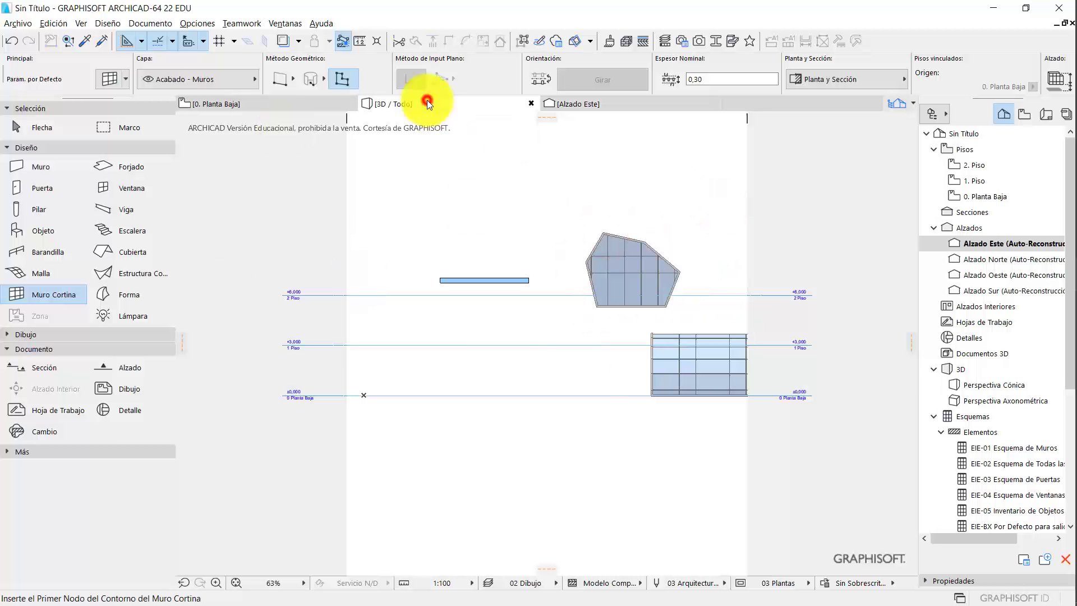
pyautogui.keyDown('shift'); pyautogui.moveTo(560, 306); pyautogui.dragTo(548, 267, button='middle'); pyautogui.keyUp('shift')
pyautogui.click(104, 293)
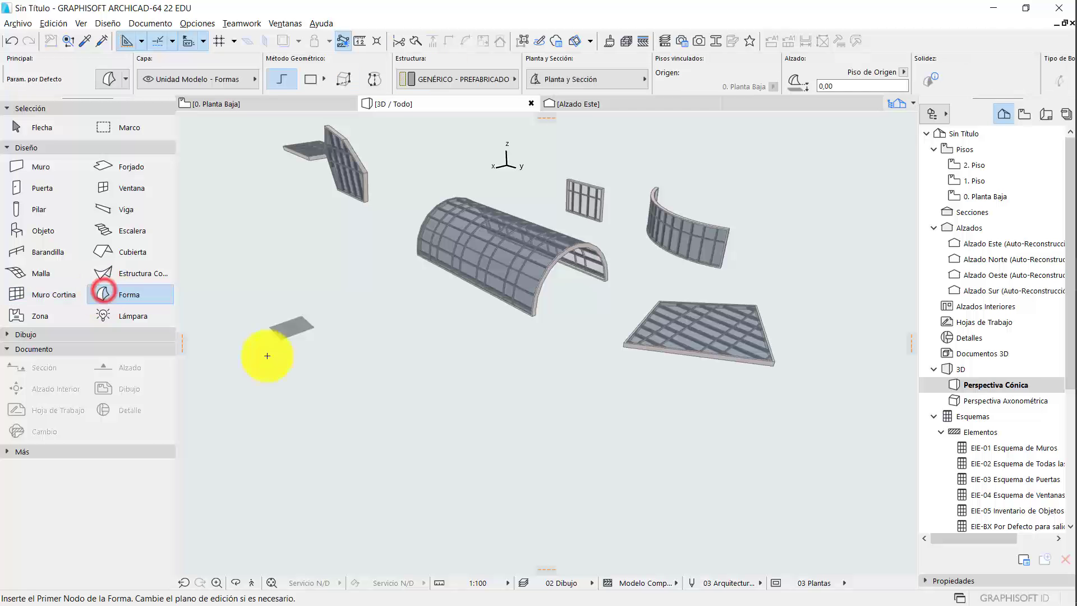
pyautogui.click(253, 391)
pyautogui.click(342, 79)
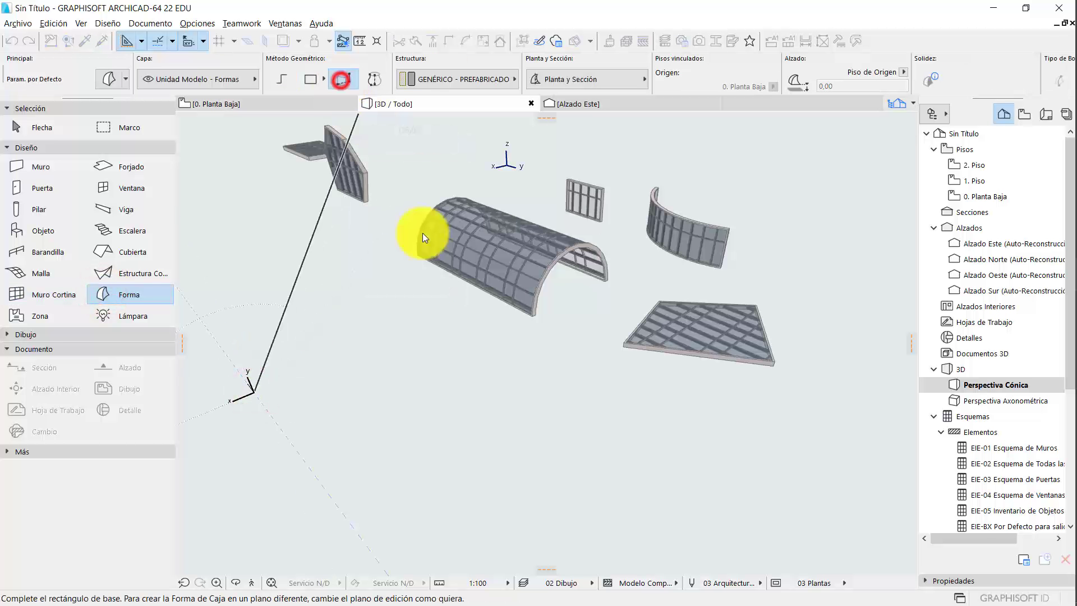
pyautogui.click(402, 331)
pyautogui.click(496, 401)
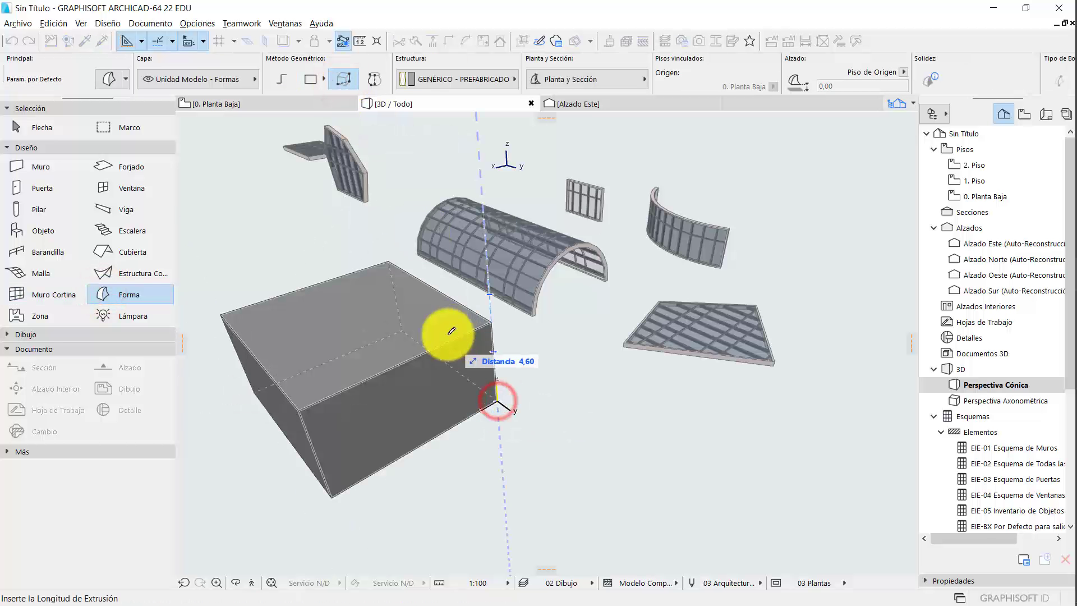
pyautogui.click(443, 309)
pyautogui.click(41, 125)
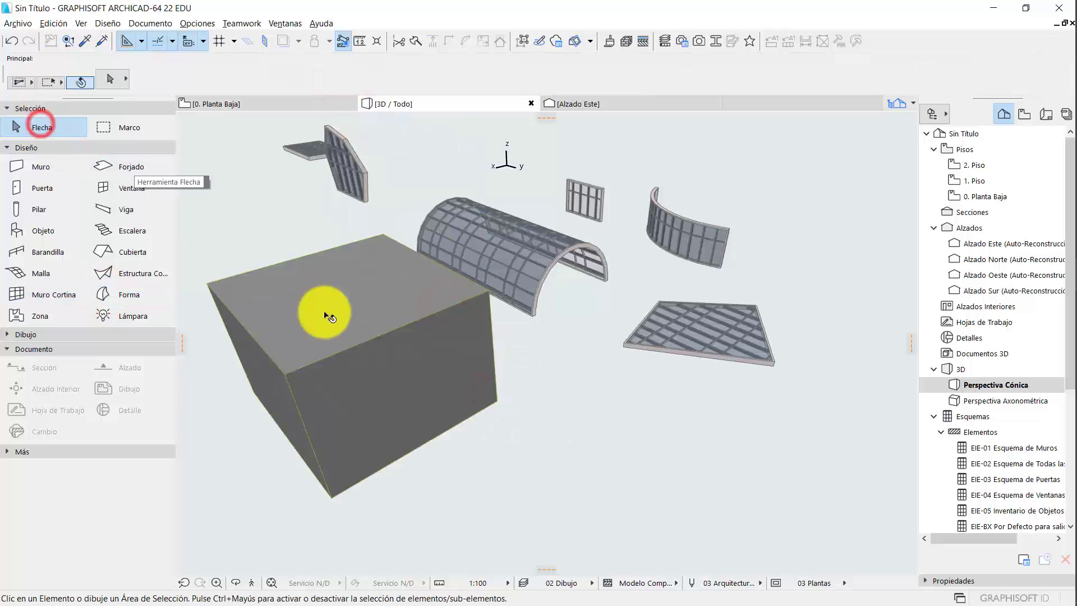
# - Lower one top edge of the box morph by about 3.8 m so that its upper face slopes
pyautogui.click(347, 350)
pyautogui.keyDown('shift'); pyautogui.moveTo(321, 348); pyautogui.dragTo(365, 336, button='middle'); pyautogui.keyUp('shift')
pyautogui.click(487, 280)
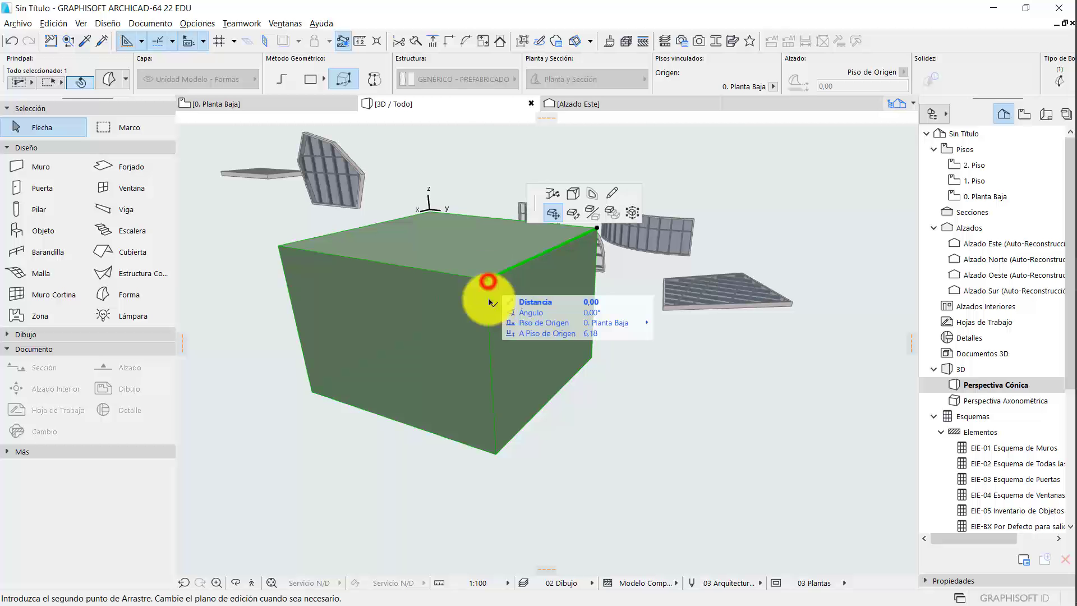
pyautogui.click(495, 393)
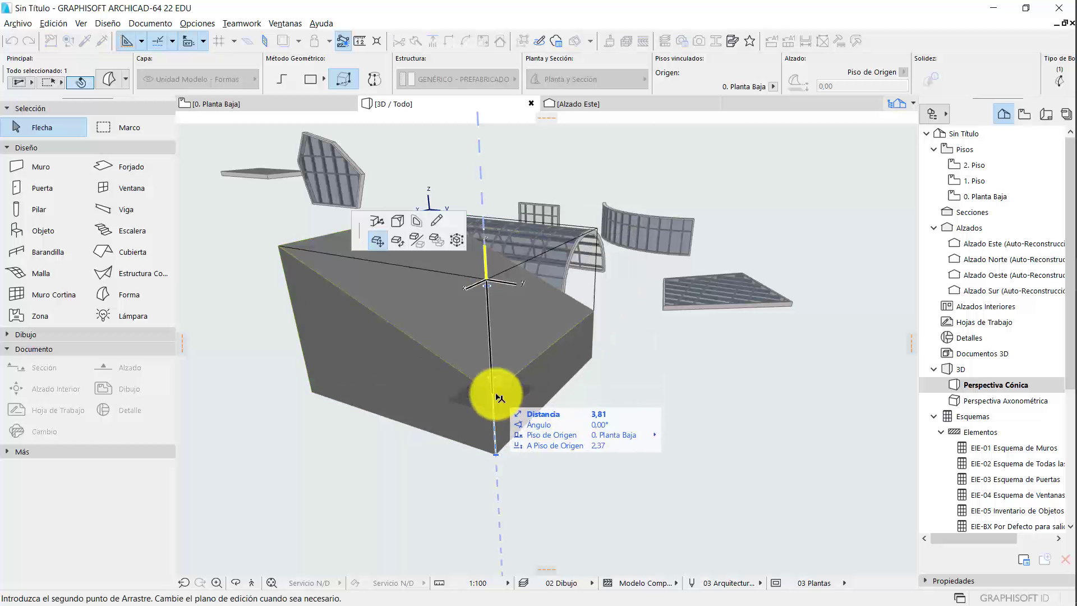
pyautogui.click(594, 438)
pyautogui.keyDown('shift'); pyautogui.moveTo(624, 391); pyautogui.dragTo(577, 420, button='middle'); pyautogui.keyUp('shift')
# - Place a single straight curtain wall standing on the morph's sloping face, using that surface as the input plane
pyautogui.click(54, 295)
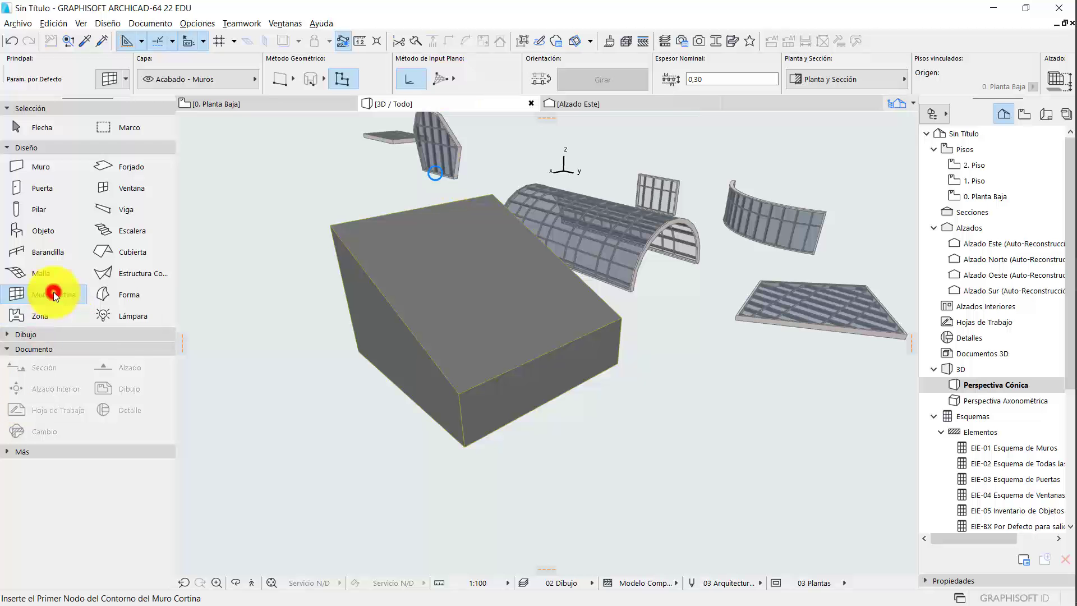
pyautogui.click(442, 79)
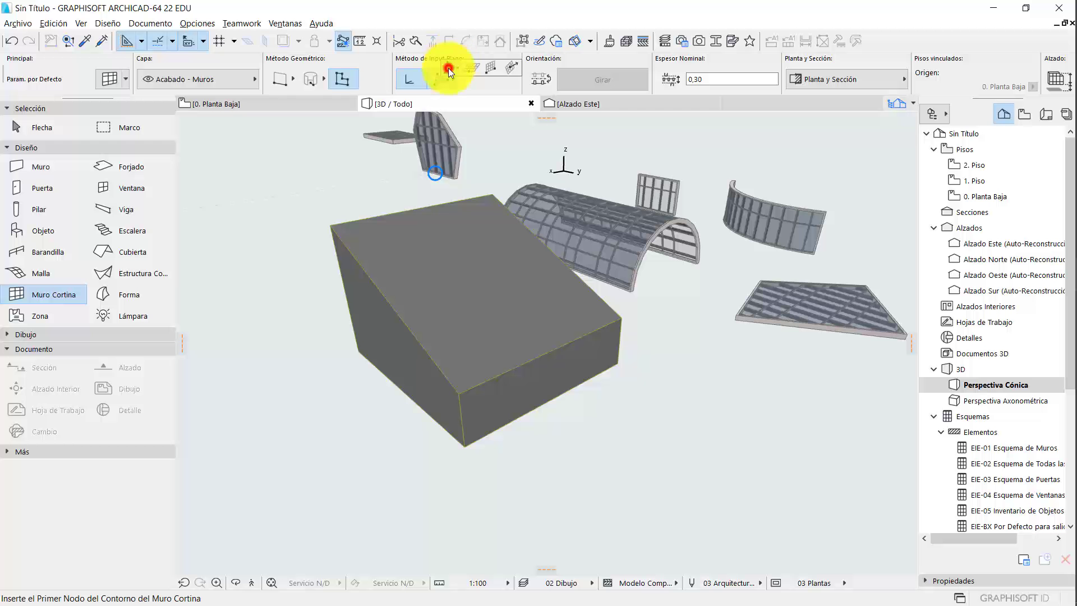
pyautogui.click(448, 68)
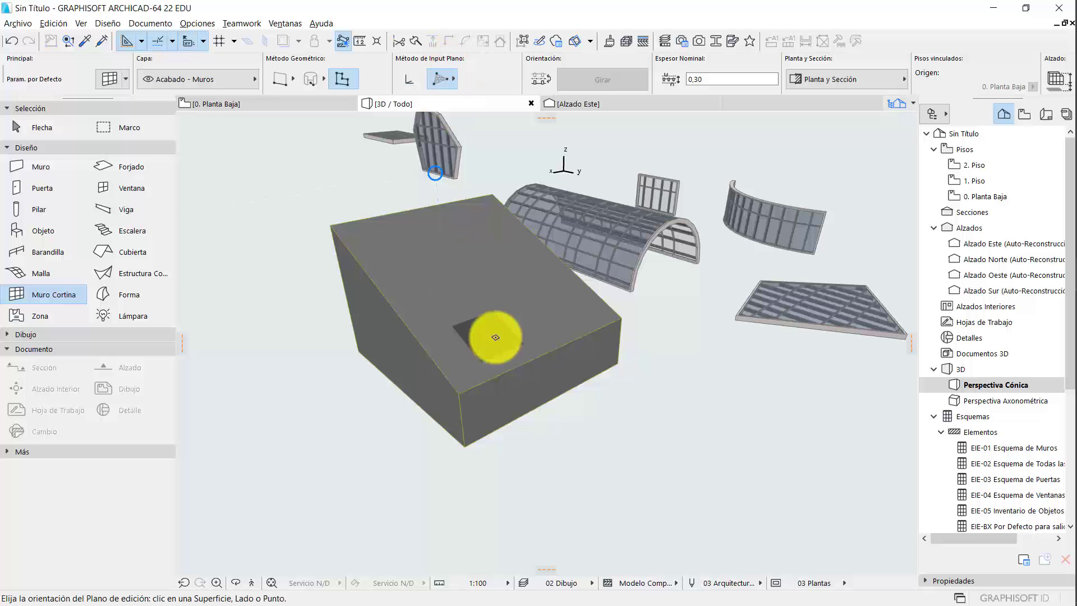
pyautogui.click(279, 81)
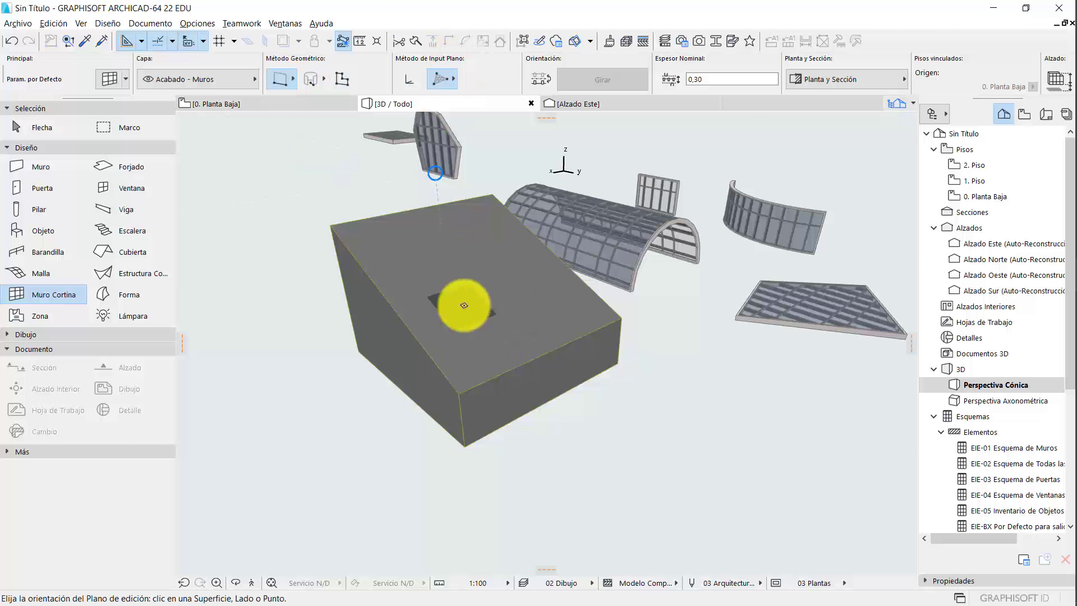
pyautogui.click(463, 305)
pyautogui.click(437, 307)
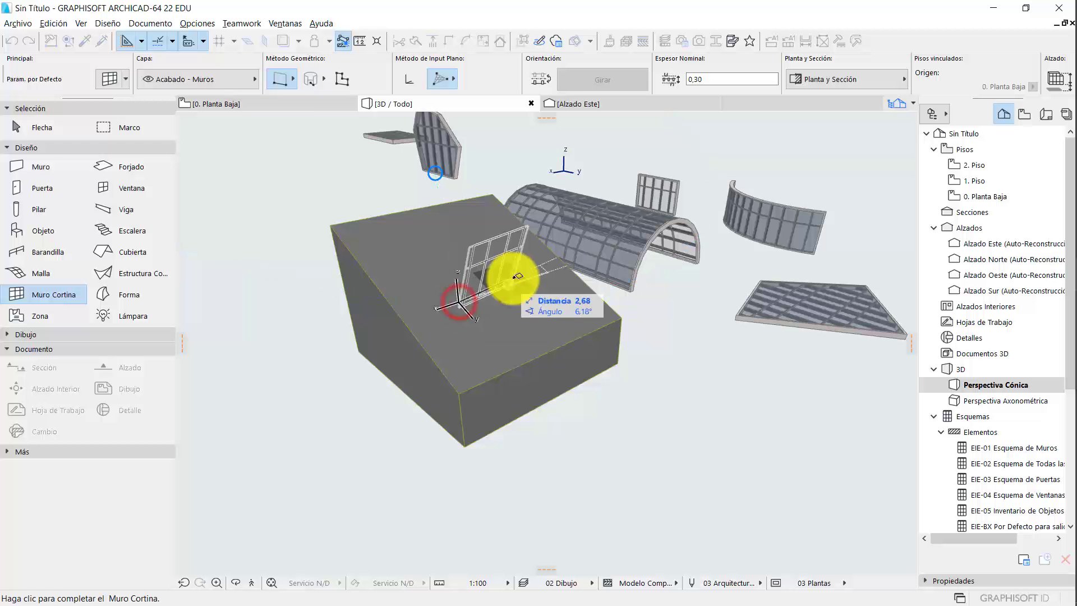
pyautogui.click(536, 275)
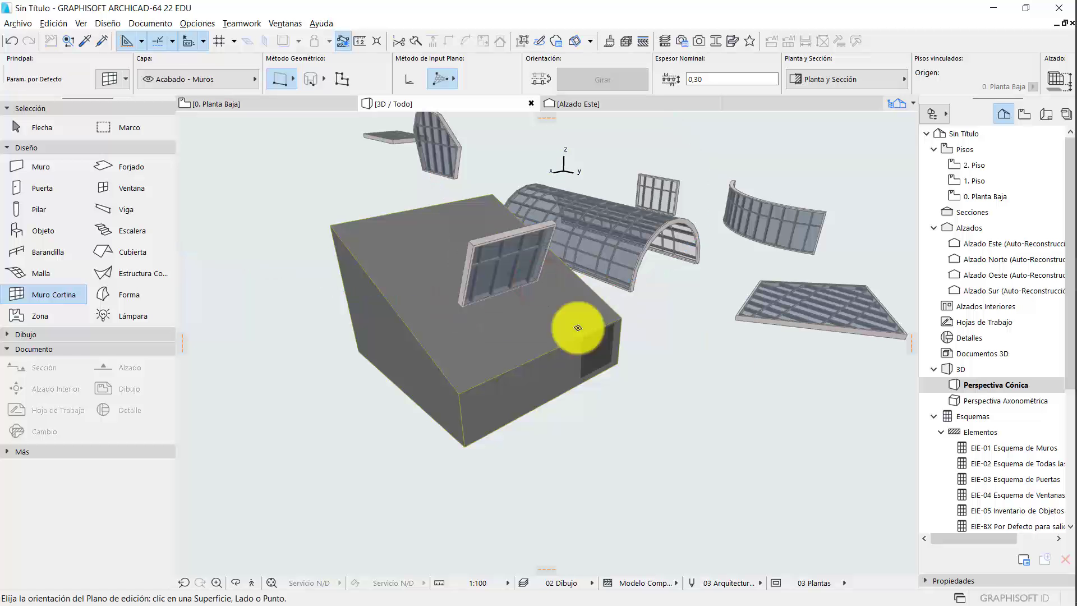
# - Draw a five-sided contour curtain wall lying on the morph's sloping face, in front of the standing curtain wall, and set its plane orientation
pyautogui.click(342, 78)
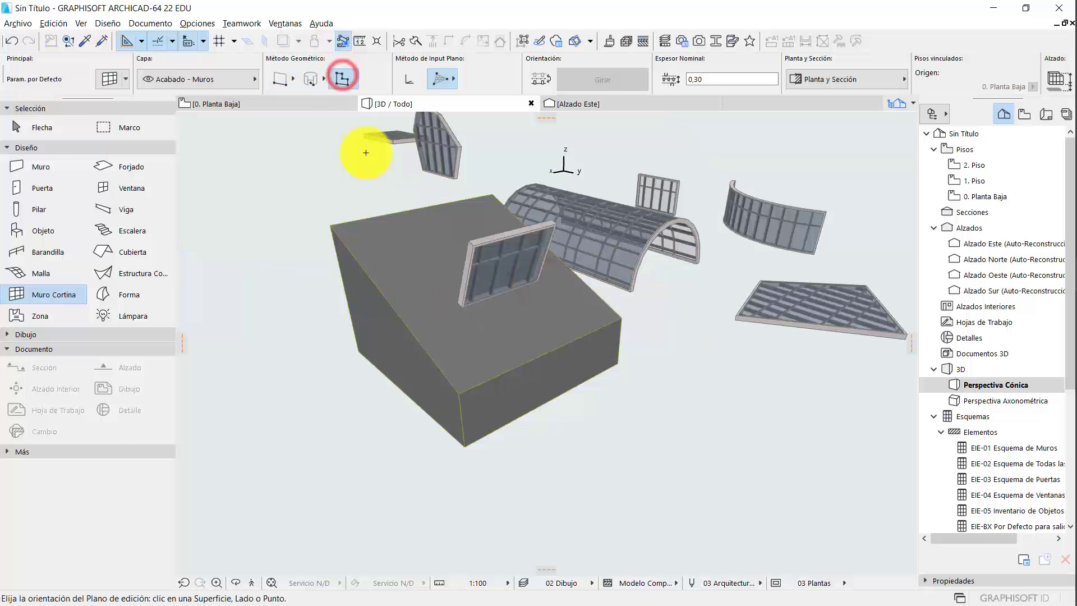
pyautogui.click(459, 353)
pyautogui.click(537, 318)
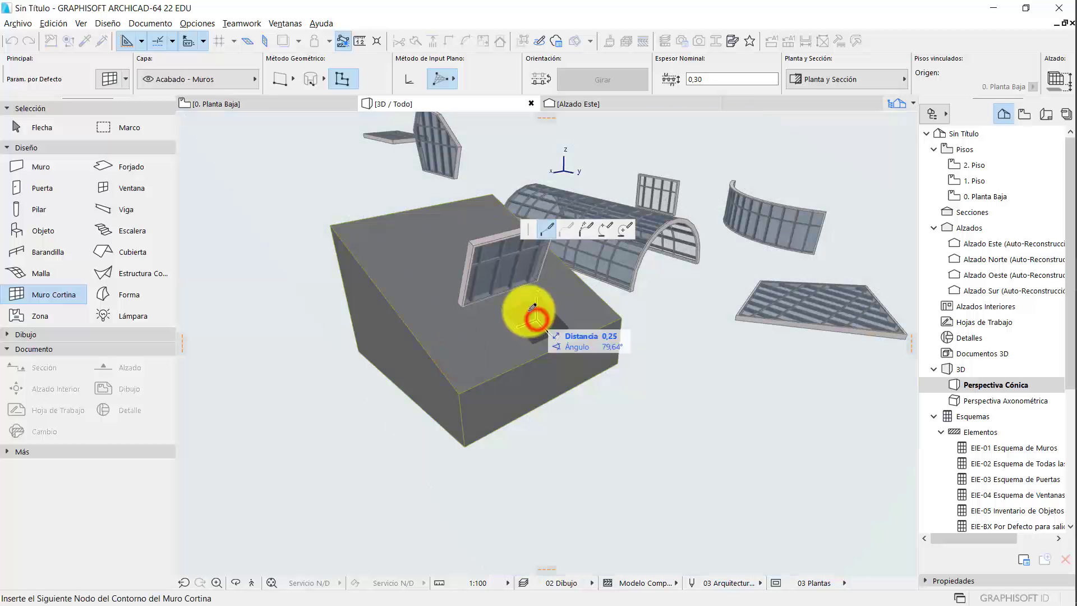
pyautogui.click(457, 336)
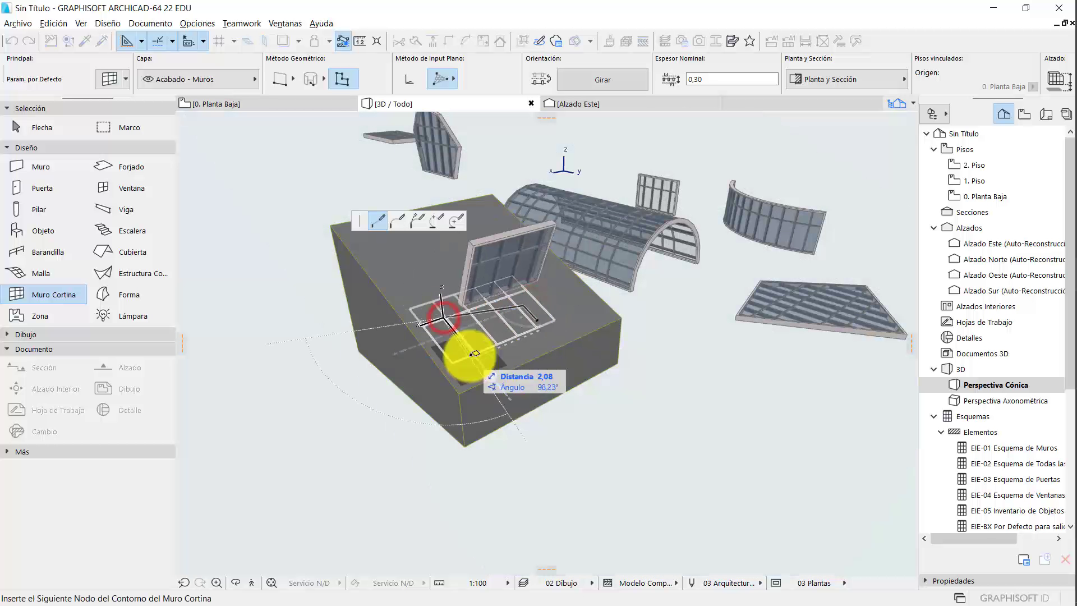
pyautogui.click(469, 355)
pyautogui.click(522, 340)
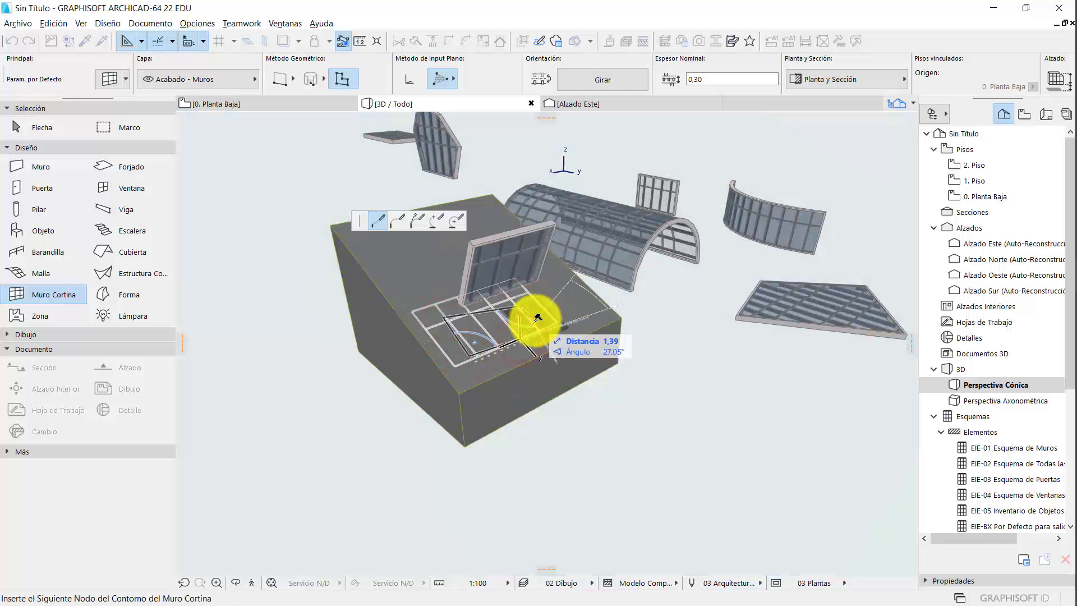
pyautogui.click(535, 318)
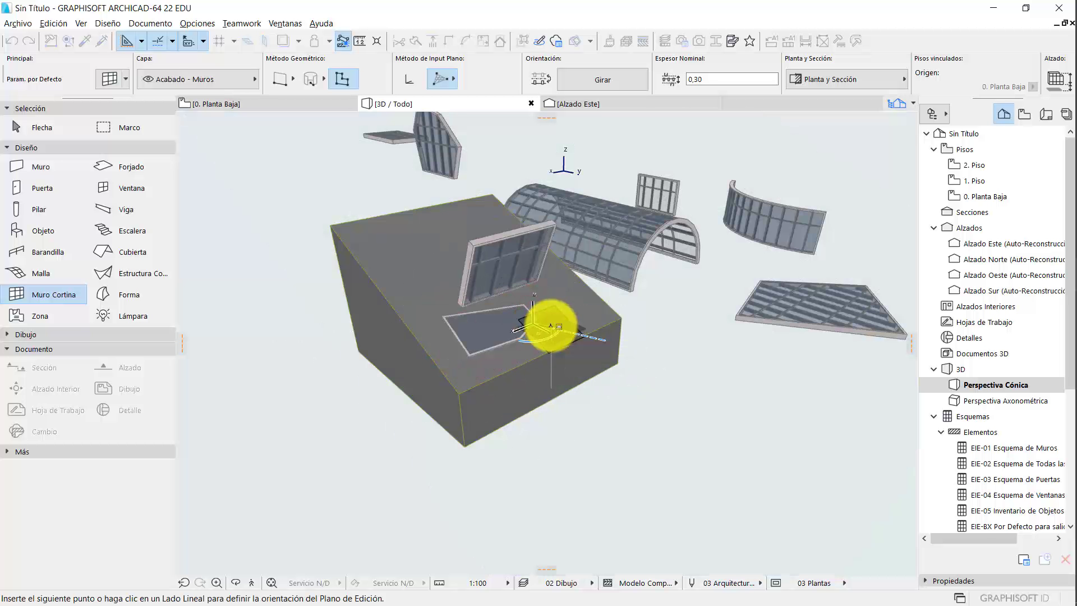
pyautogui.scroll(3, 548, 323)
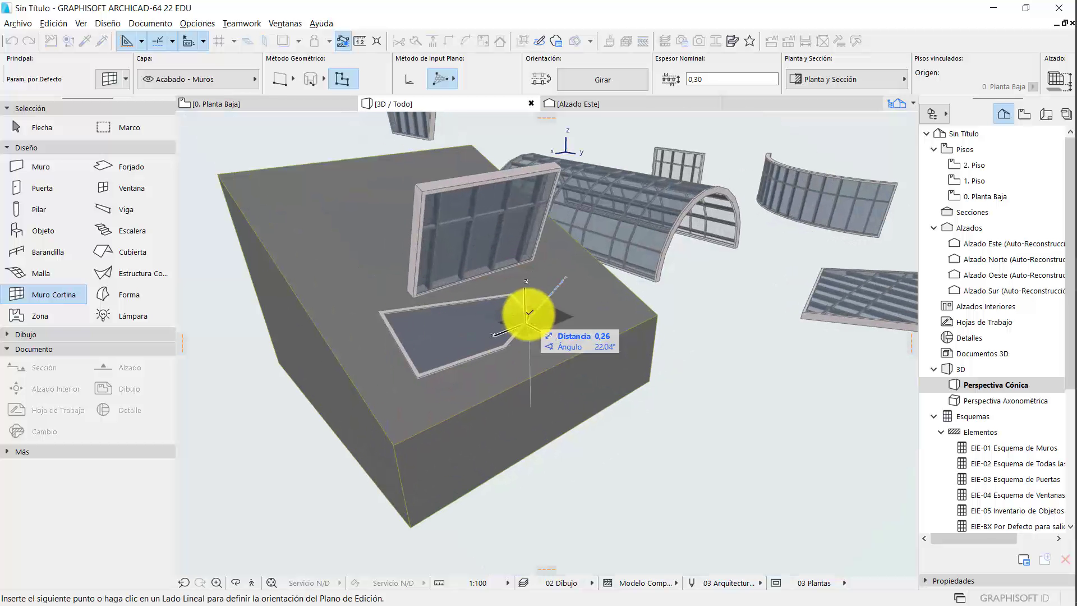
pyautogui.click(526, 313)
pyautogui.scroll(-5, 579, 326)
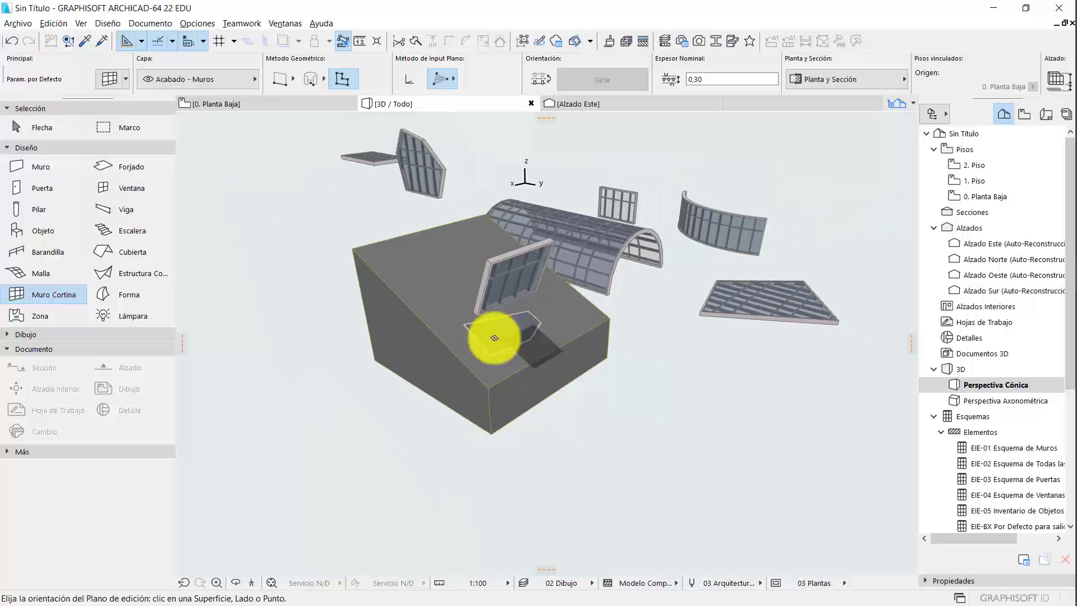
# - Place a single straight curtain wall projecting from the morph's vertical side face, using that face as the input plane
pyautogui.click(56, 298)
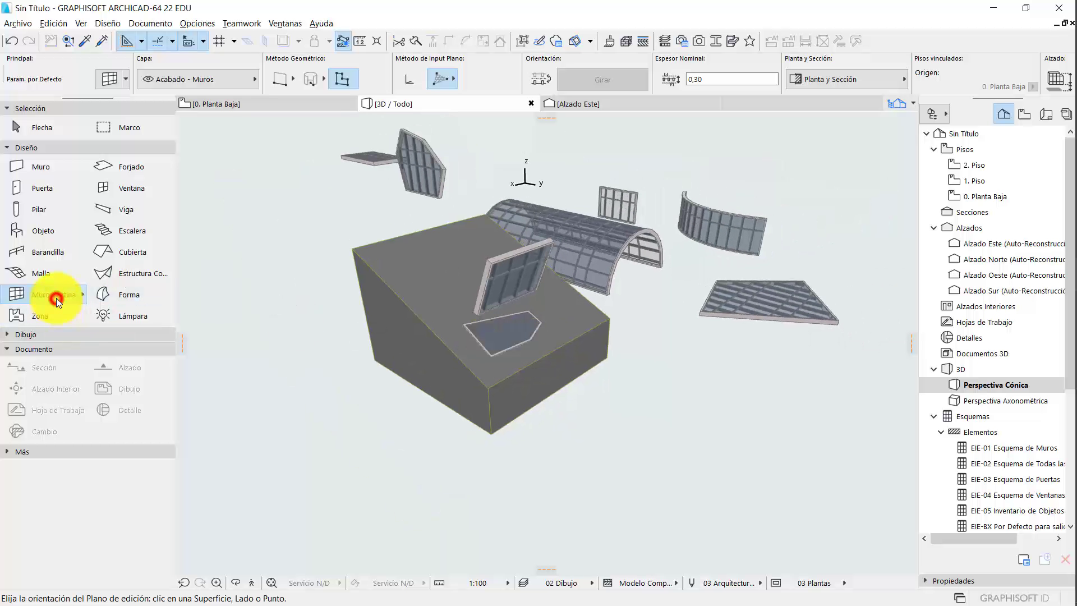
pyautogui.click(281, 69)
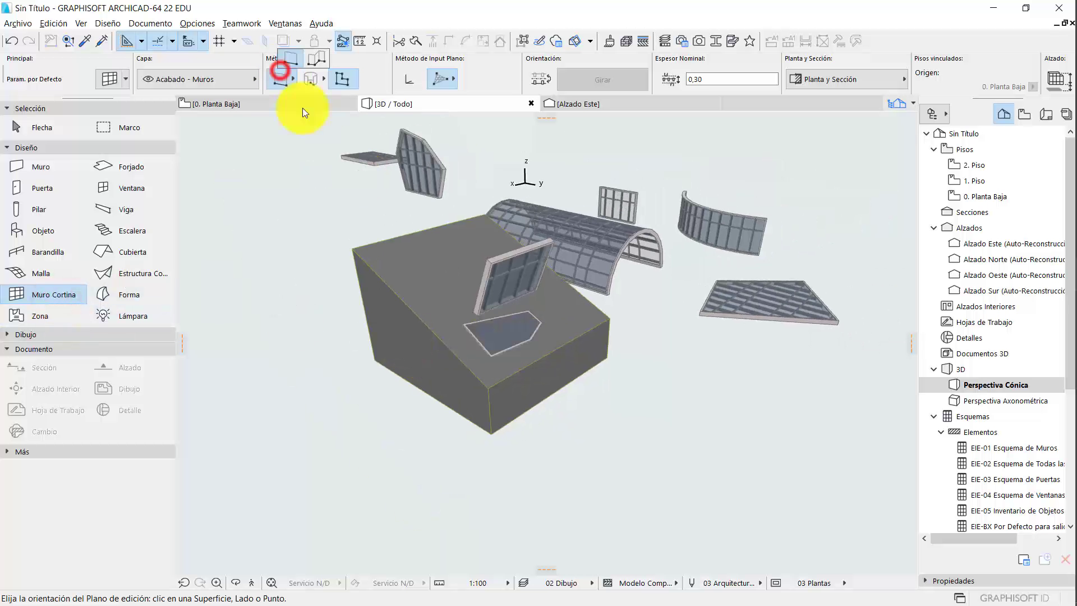
pyautogui.click(388, 336)
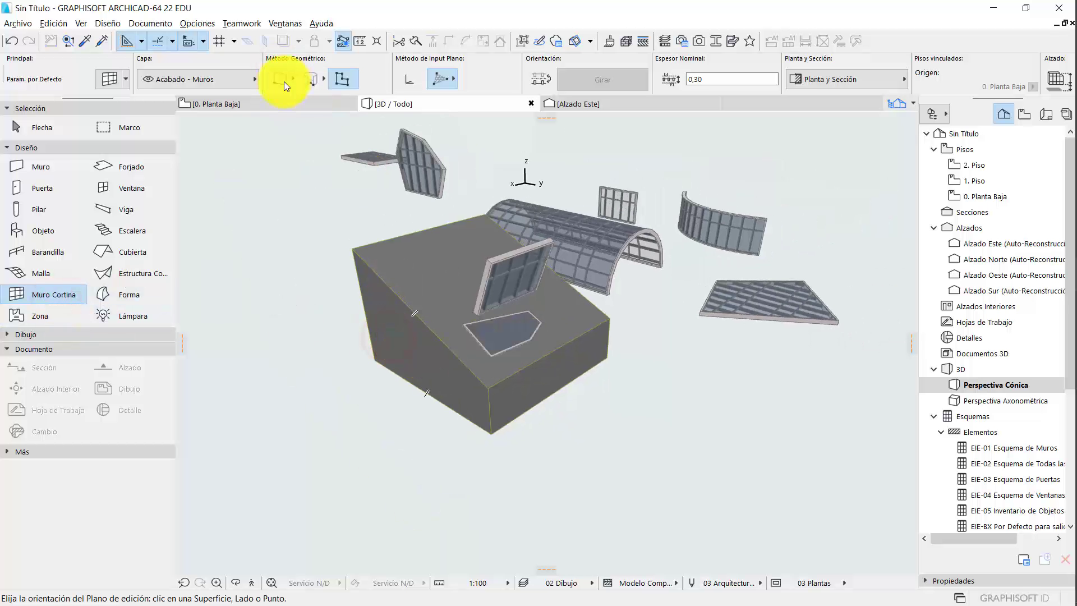
pyautogui.click(282, 79)
pyautogui.click(392, 340)
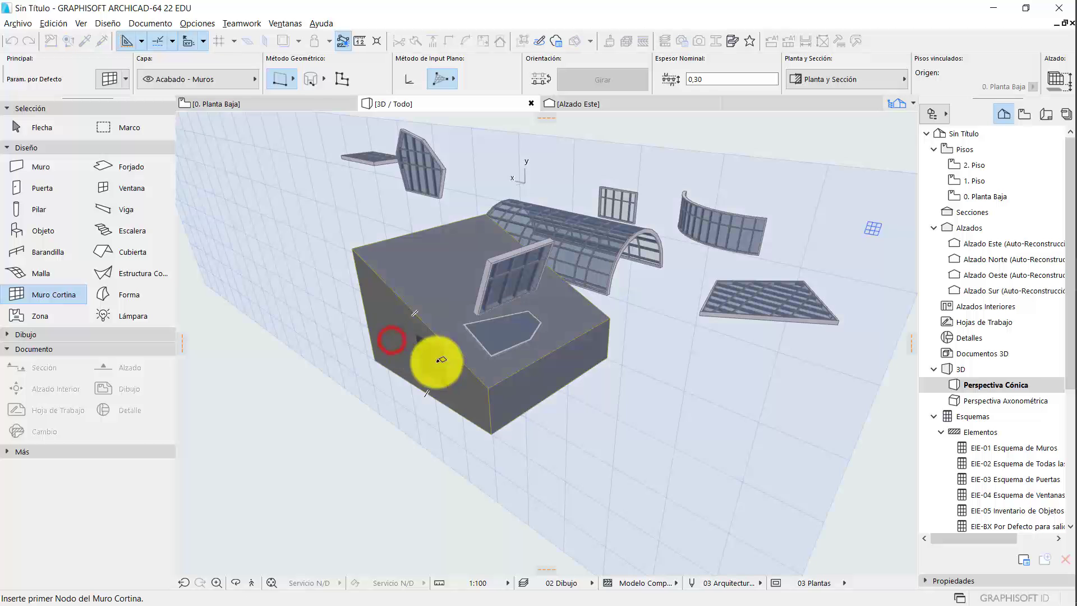
pyautogui.click(437, 362)
pyautogui.click(399, 342)
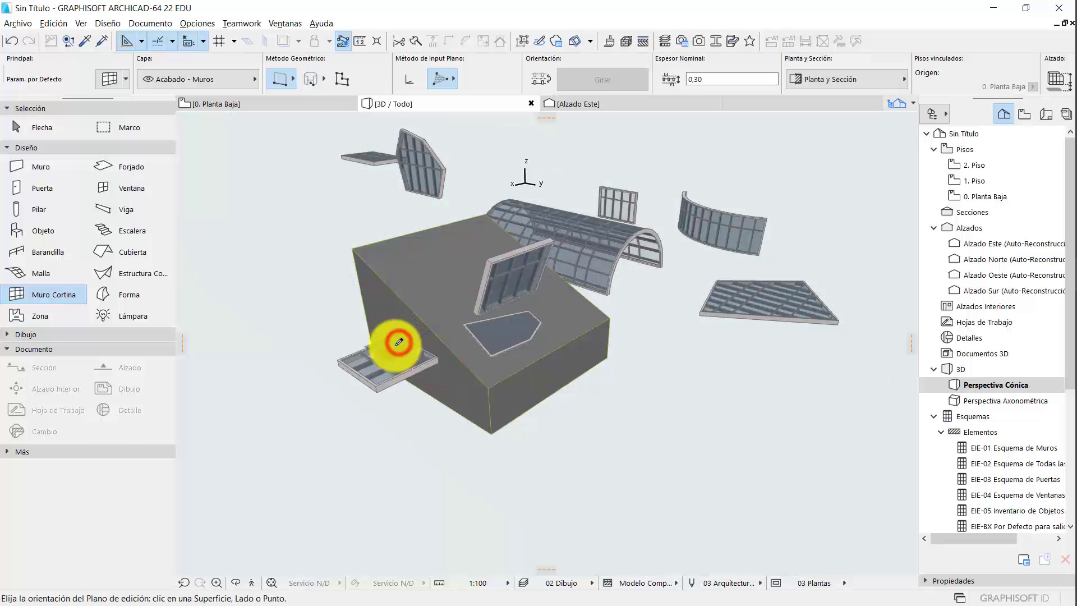
pyautogui.rightClick(398, 342)
pyautogui.press('Escape')
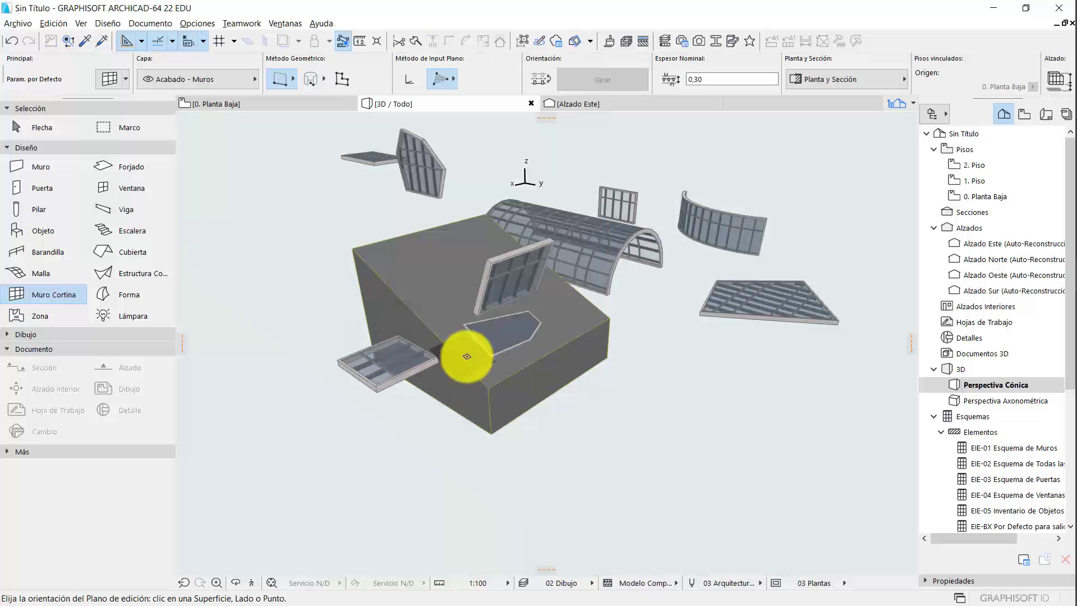
pyautogui.keyDown('shift'); pyautogui.moveTo(490, 358); pyautogui.dragTo(512, 375, button='middle'); pyautogui.keyUp('shift')
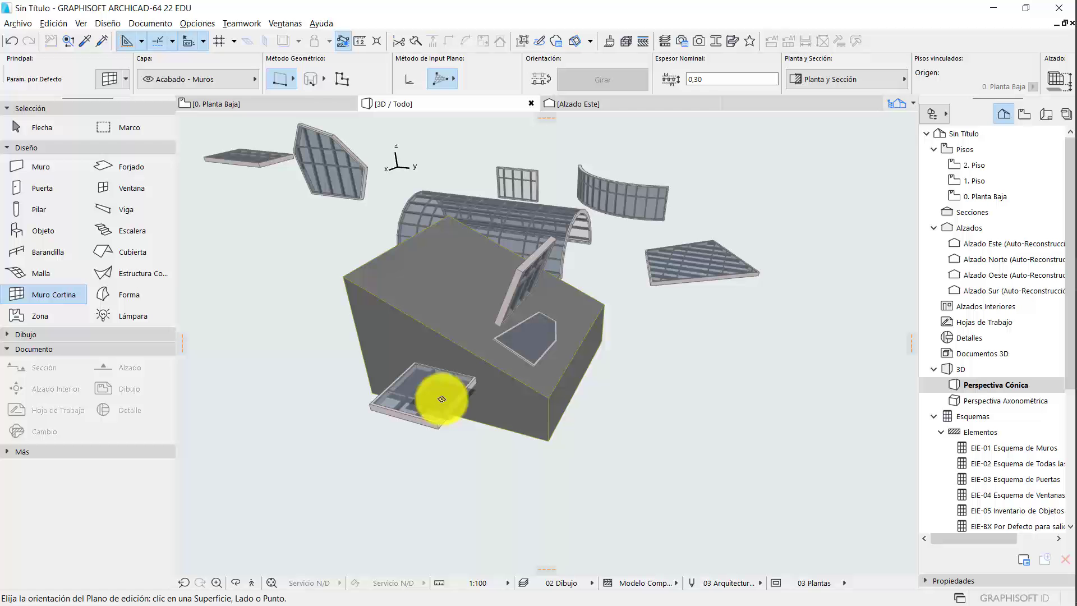
pyautogui.keyDown('shift'); pyautogui.moveTo(598, 385); pyautogui.dragTo(578, 403, button='middle'); pyautogui.keyUp('shift')
# - Select the flat contour curtain wall lying on the ground and set its scheme's grid angle to 45°
pyautogui.click(20, 127)
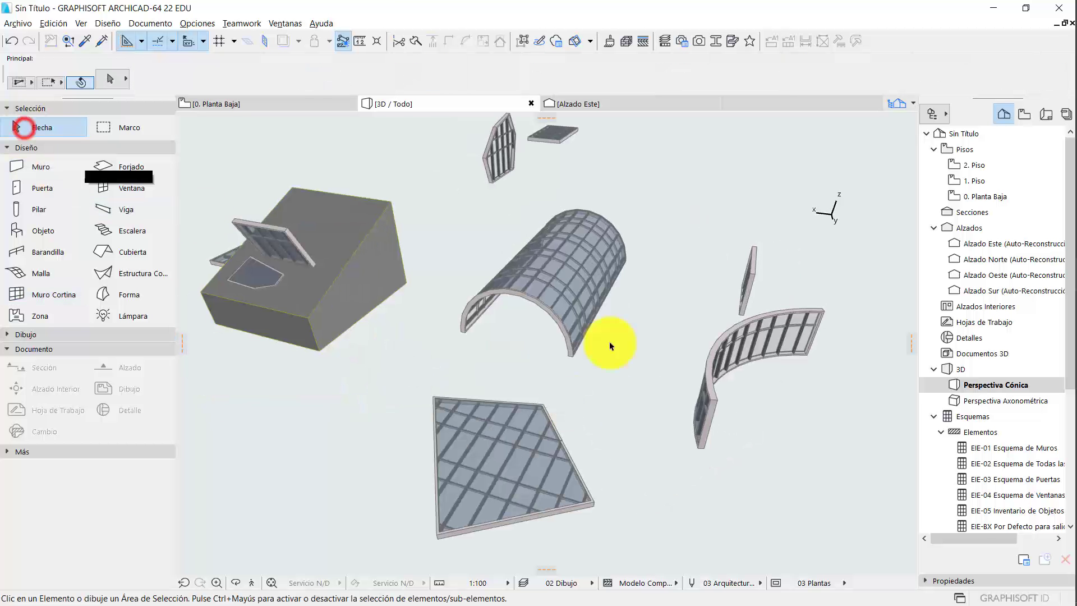
pyautogui.click(49, 128)
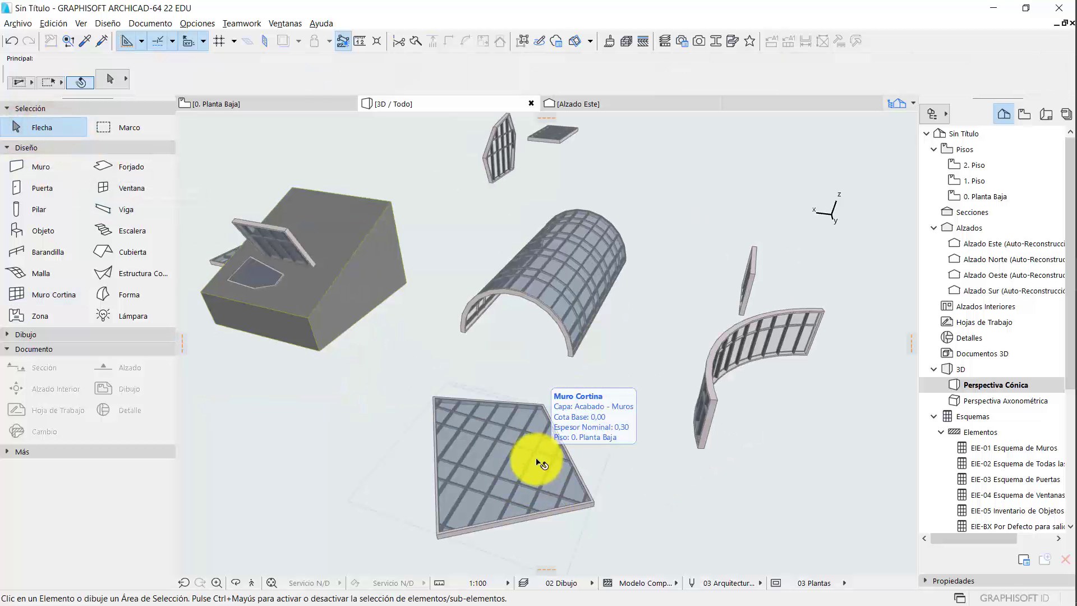
pyautogui.moveTo(538, 463); pyautogui.dragTo(557, 431)
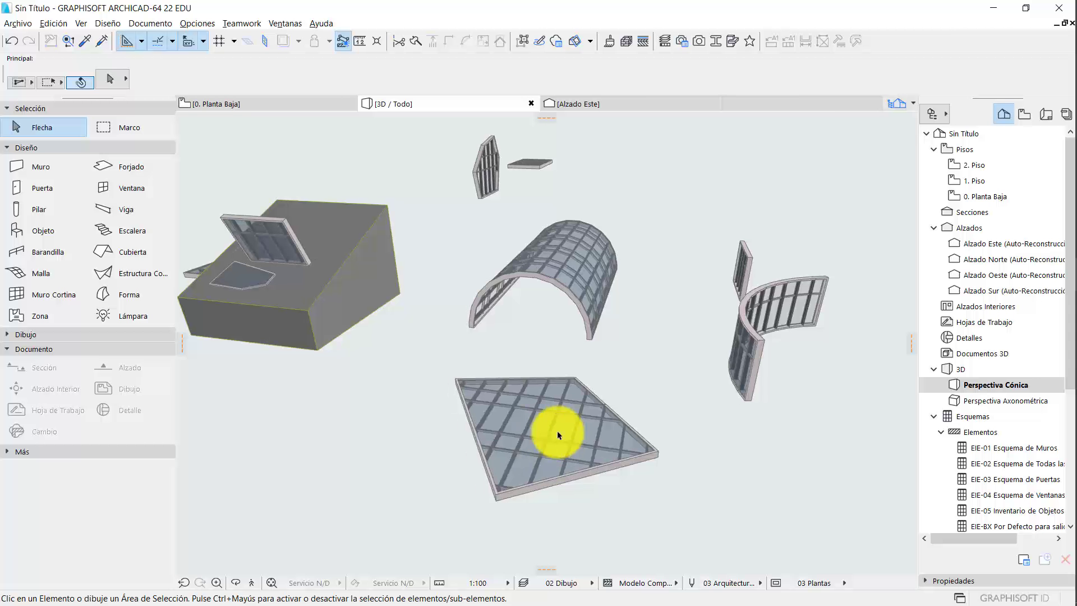
pyautogui.click(557, 431)
pyautogui.click(112, 80)
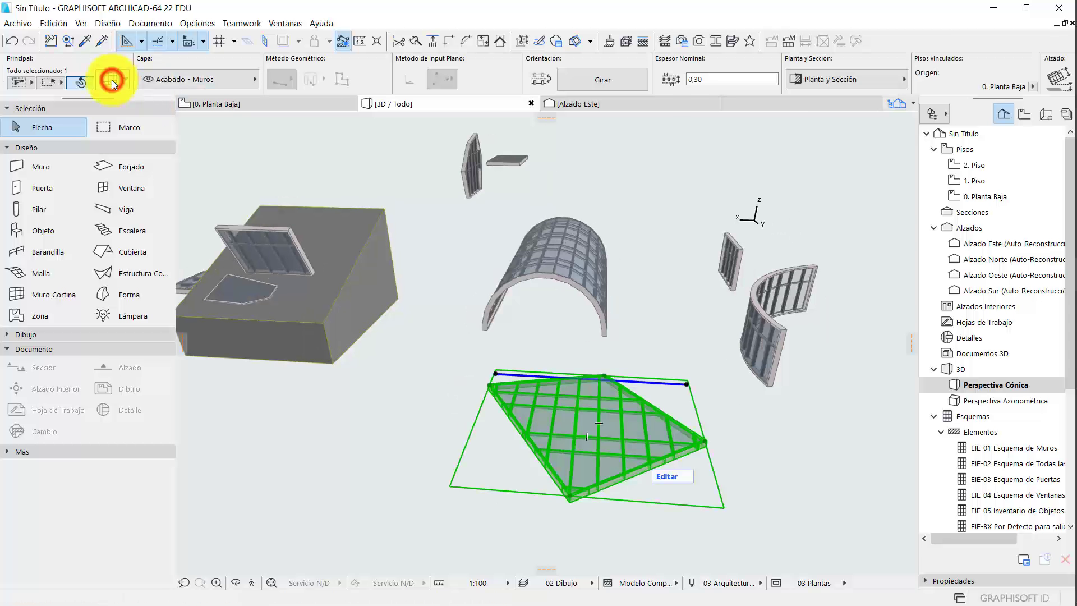
pyautogui.click(391, 88)
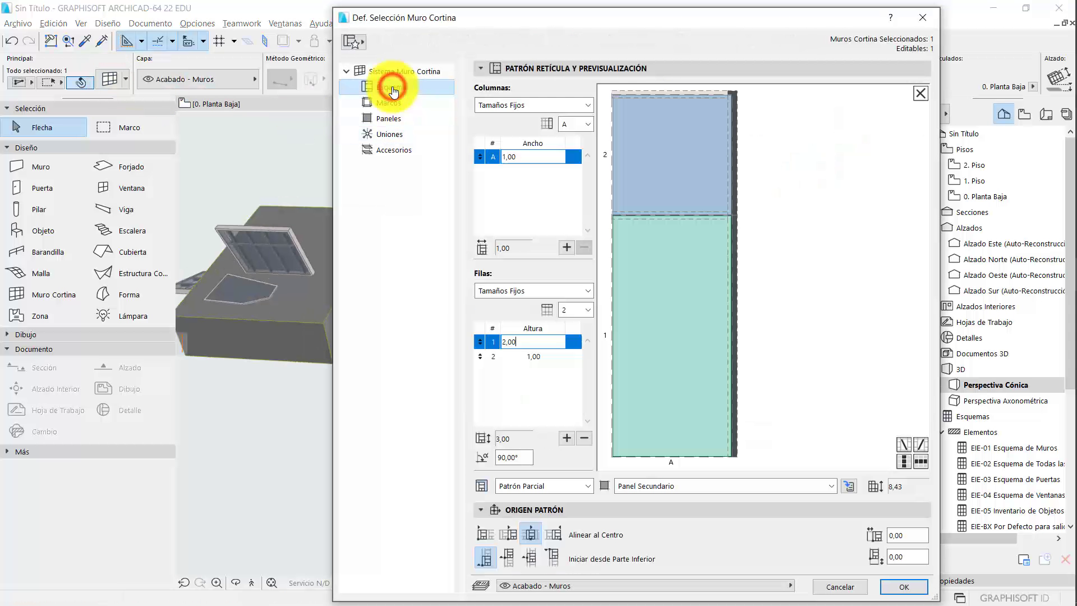
pyautogui.moveTo(522, 457); pyautogui.dragTo(473, 457)
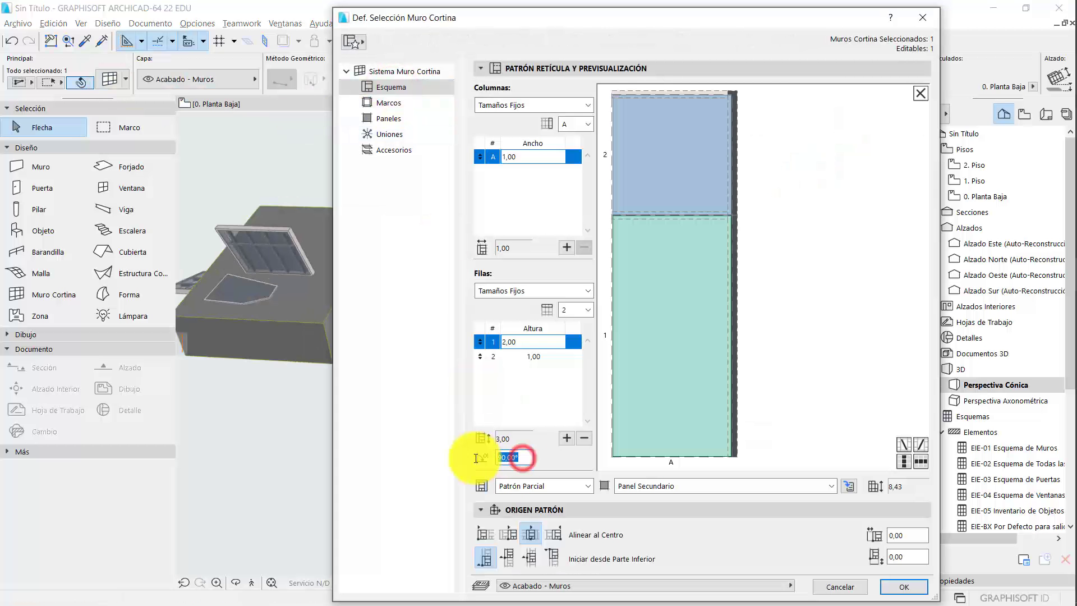
pyautogui.write('45')
pyautogui.press('Return')
pyautogui.press('Escape')
# - Lengthen the small straight curtain wall to more than twice its length by repositioning its far reference-line node
pyautogui.keyDown('shift'); pyautogui.moveTo(623, 421); pyautogui.dragTo(647, 416, button='middle'); pyautogui.keyUp('shift')
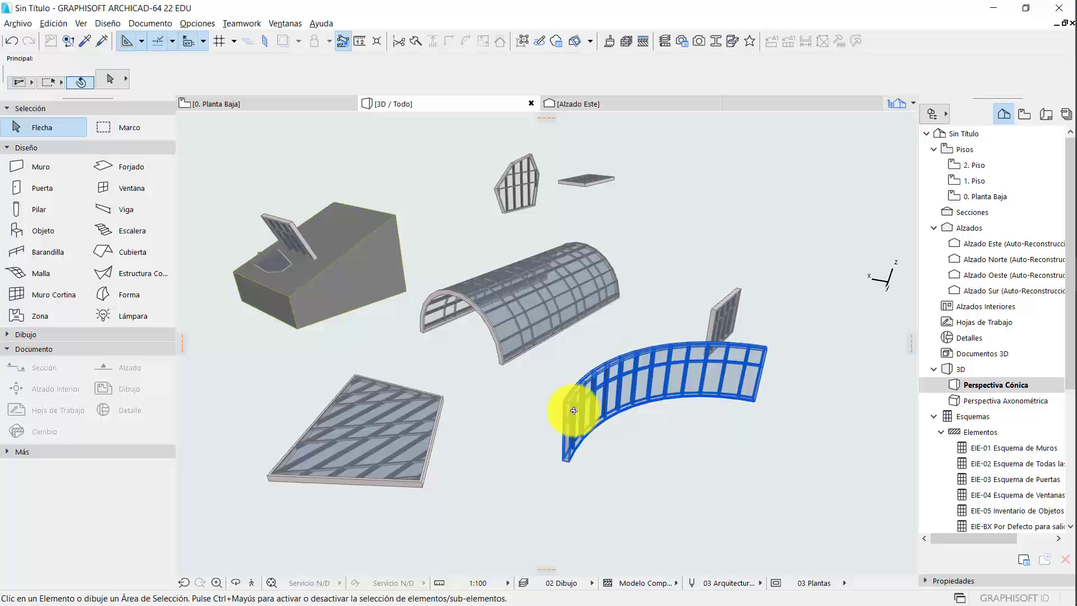
pyautogui.moveTo(572, 409)
pyautogui.keyDown('shift'); pyautogui.mouseDown(button='middle')
pyautogui.moveTo(691, 399)
pyautogui.moveTo(594, 393)
pyautogui.mouseUp(button='middle'); pyautogui.keyUp('shift')
pyautogui.scroll(3, 689, 396)
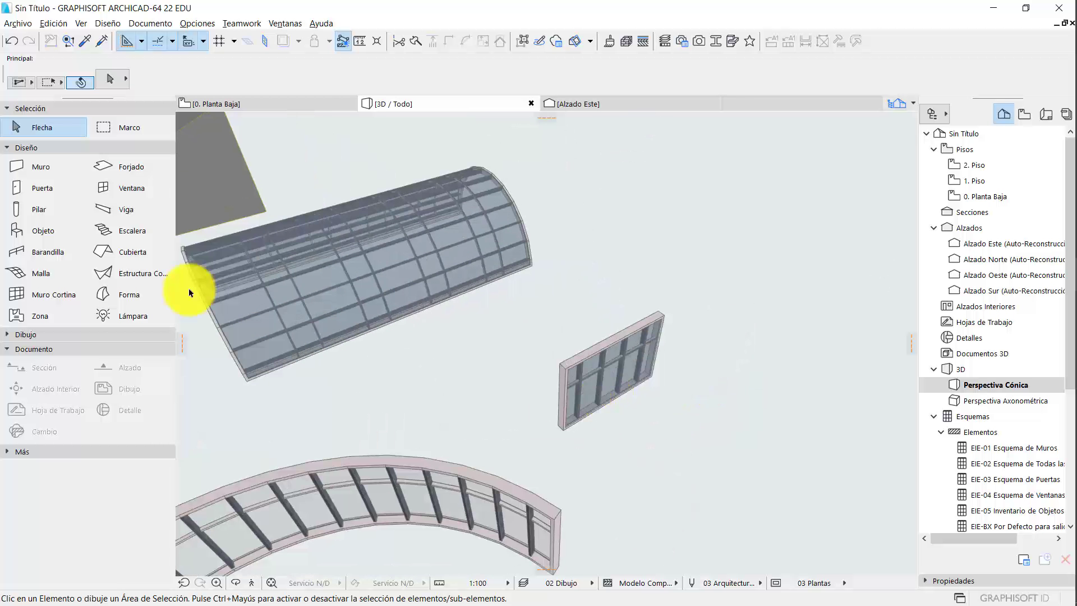
pyautogui.click(50, 135)
pyautogui.click(614, 356)
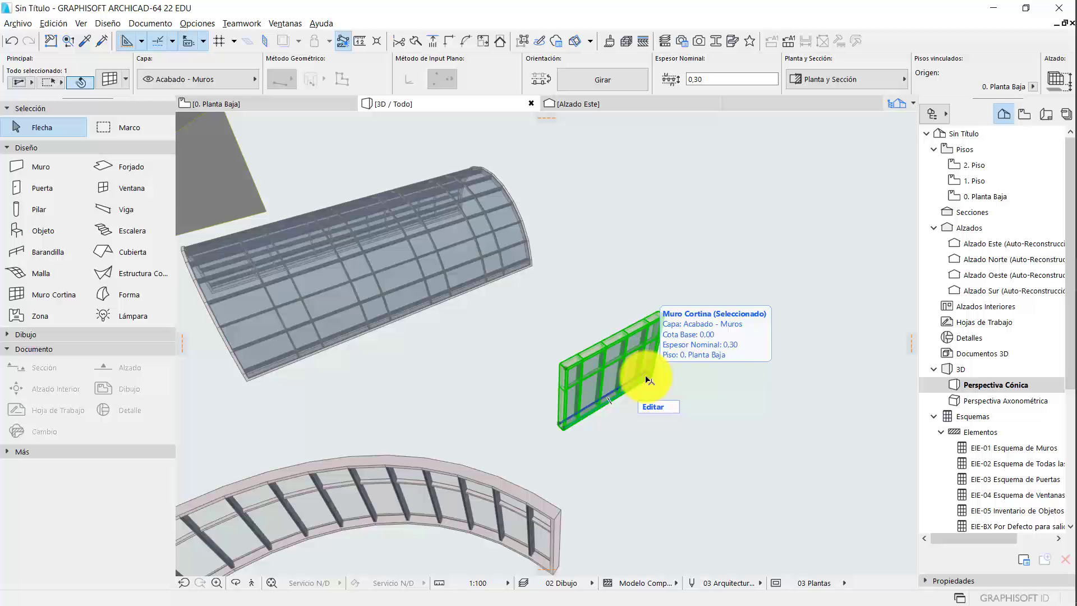
pyautogui.scroll(2, 649, 380)
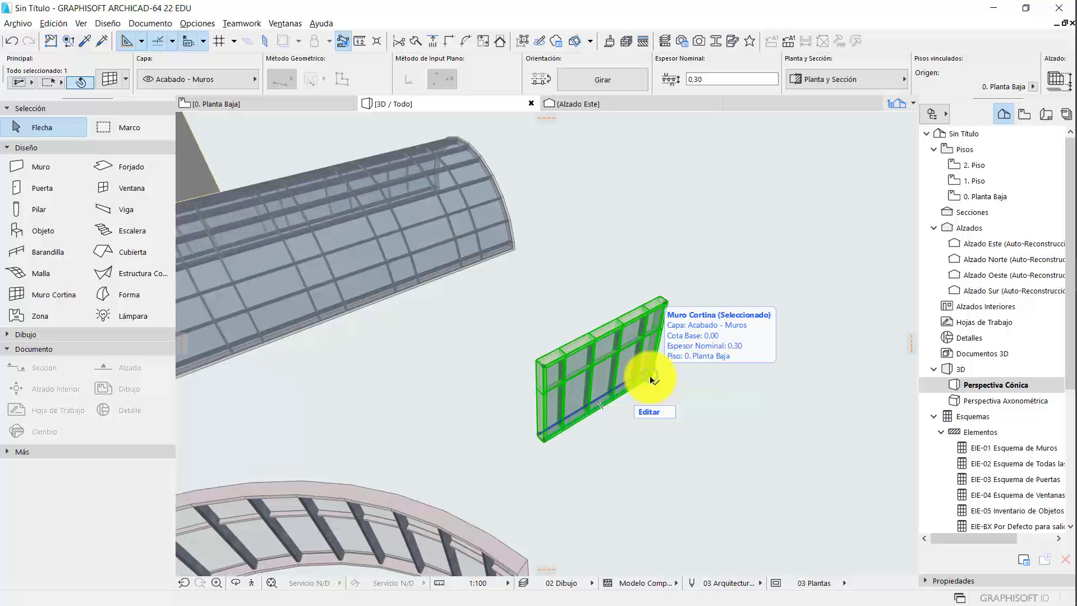
pyautogui.click(644, 372)
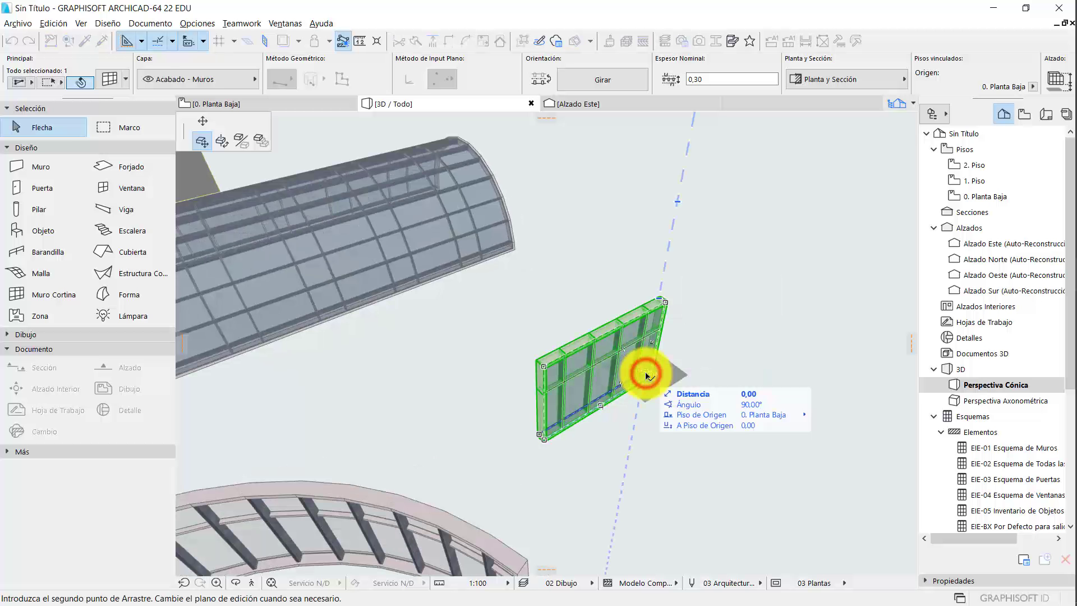
pyautogui.click(203, 123)
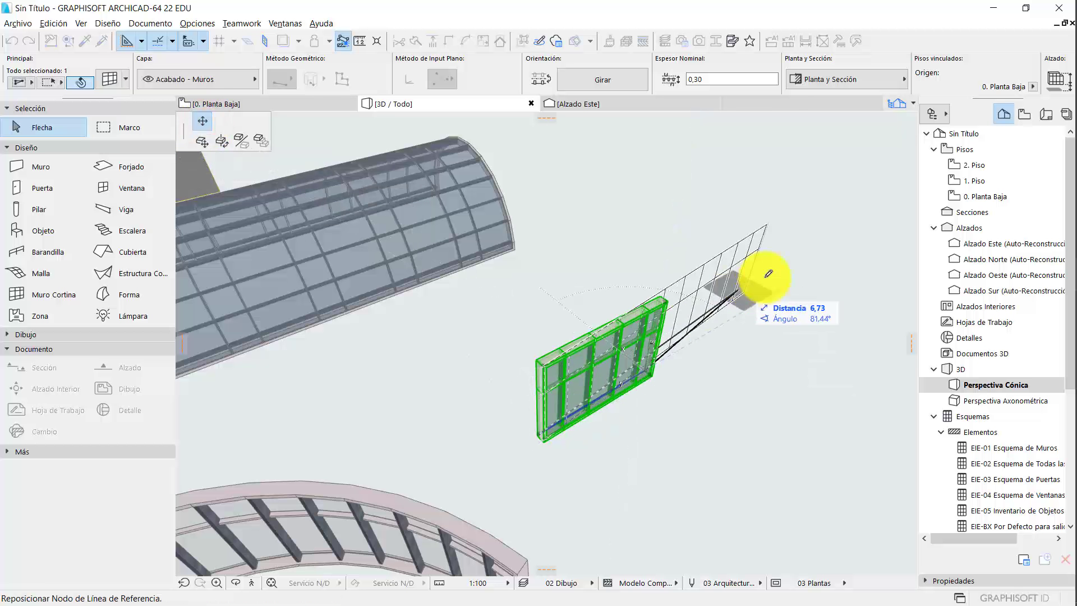
pyautogui.click(790, 277)
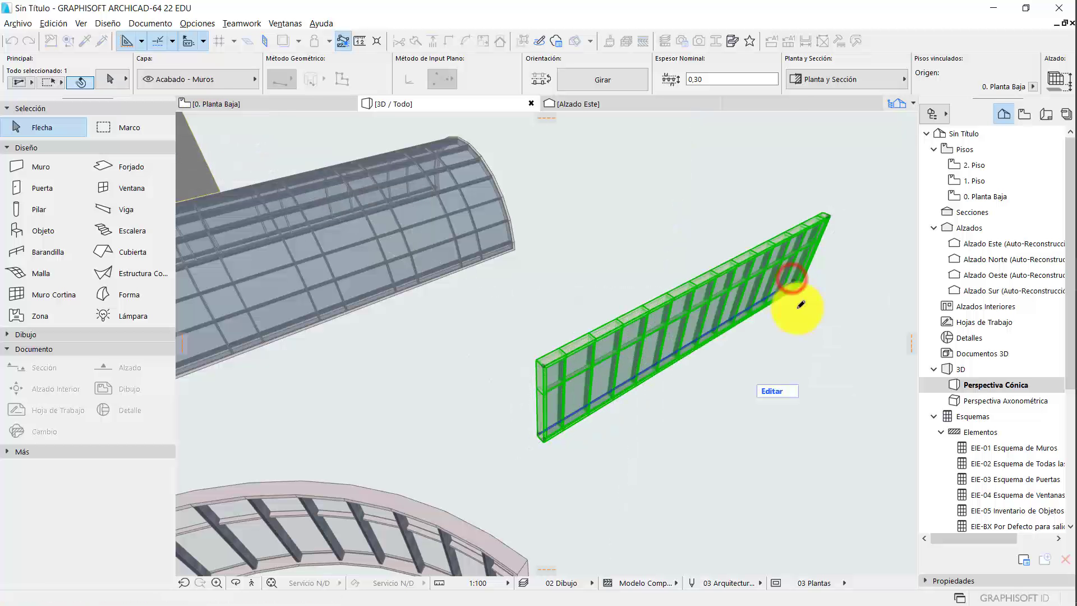
# - Bend the lengthened straight curtain wall into an arc bulging outward, away from the barrel vault, by curving its reference line
pyautogui.click(703, 335)
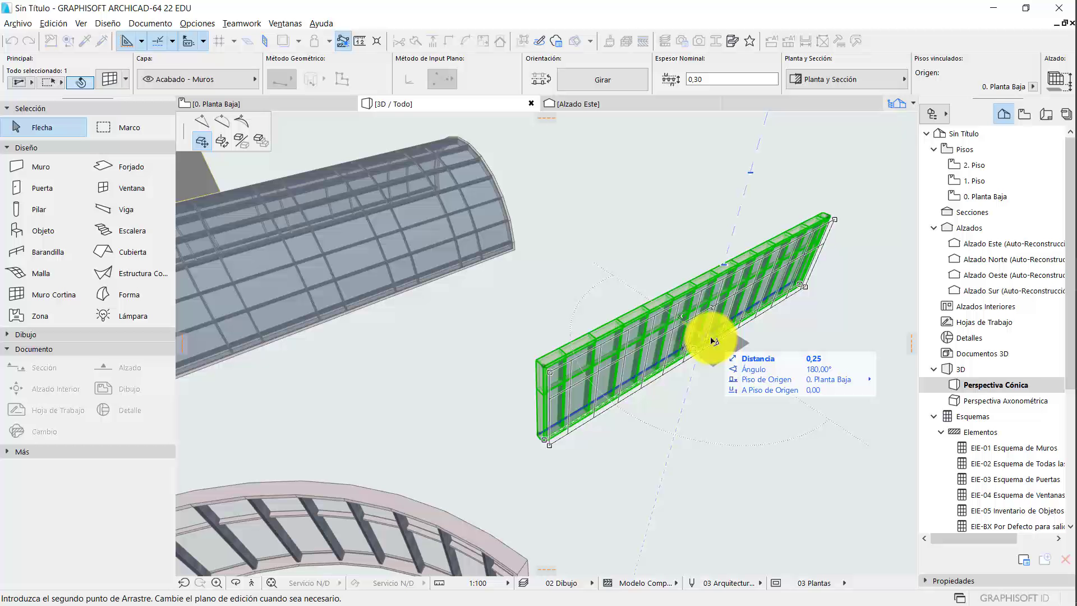
pyautogui.click(202, 119)
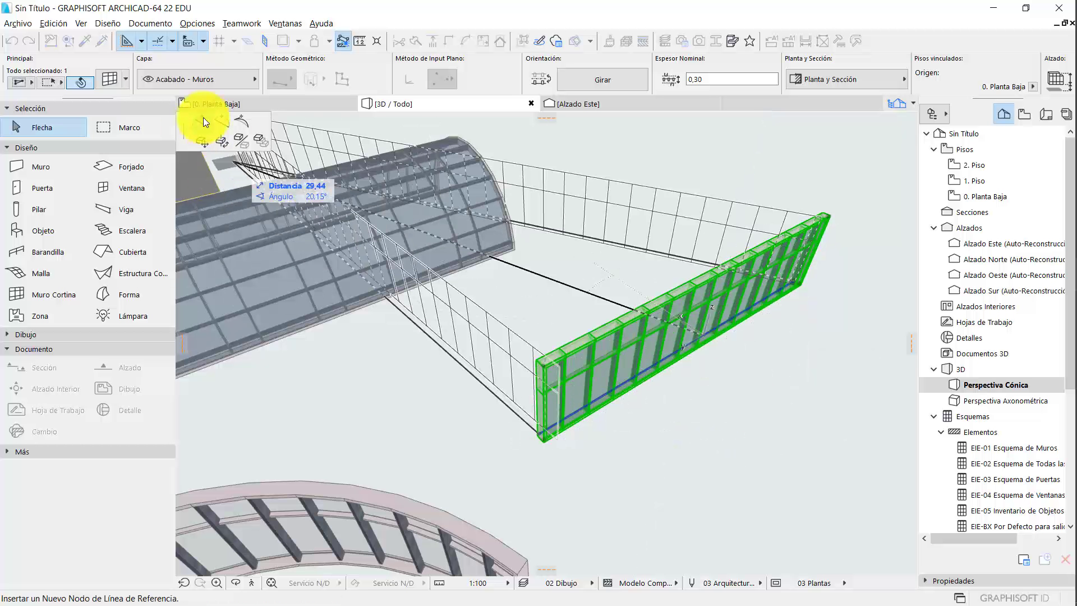
pyautogui.click(221, 120)
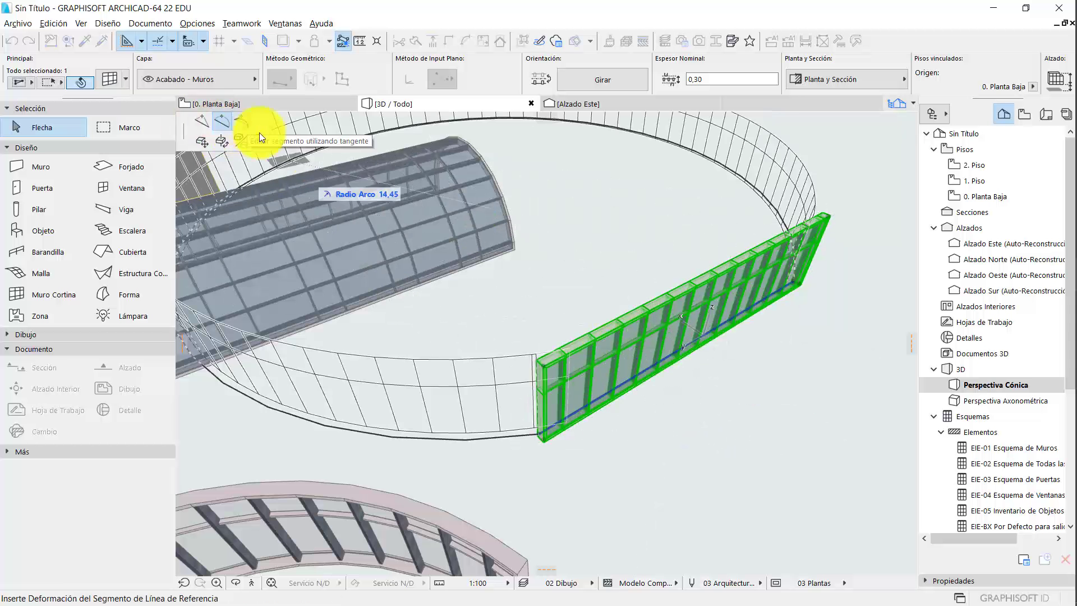
pyautogui.click(721, 392)
pyautogui.press('Escape')
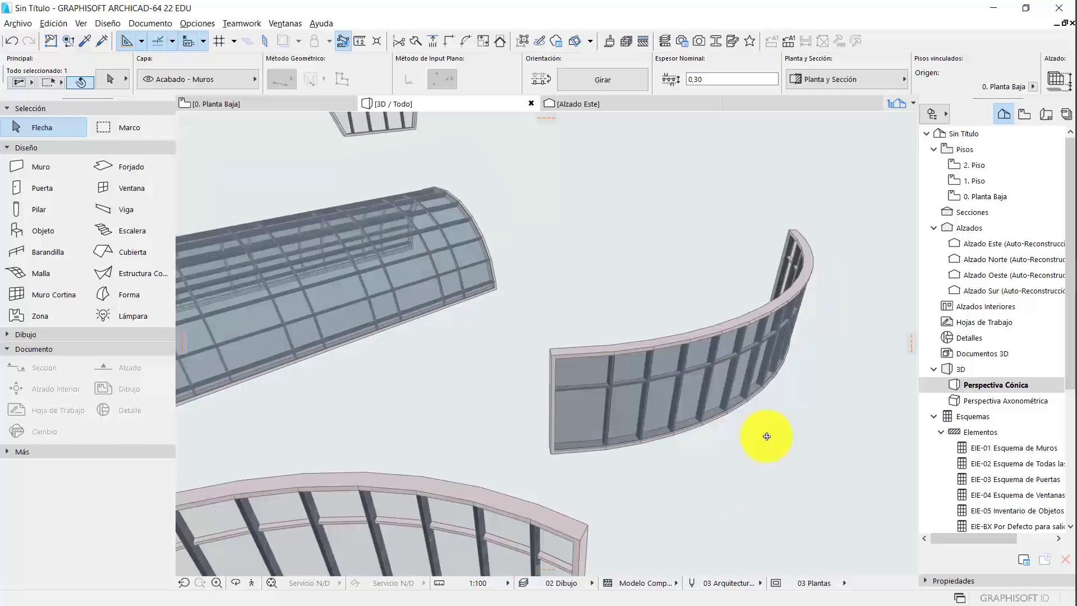
pyautogui.keyDown('shift'); pyautogui.moveTo(766, 437); pyautogui.dragTo(755, 414, button='middle'); pyautogui.keyUp('shift')
# - Stretch the newly curved curtain wall upward to a height of about 8.1 m
pyautogui.click(39, 137)
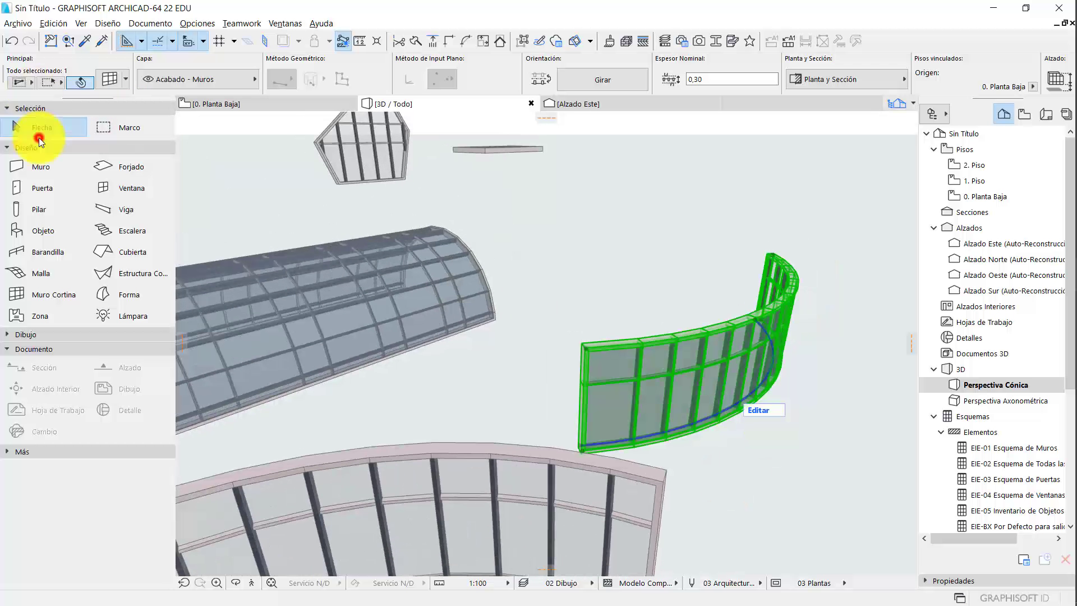
pyautogui.keyDown('shift'); pyautogui.moveTo(589, 301); pyautogui.dragTo(621, 461, button='middle'); pyautogui.keyUp('shift')
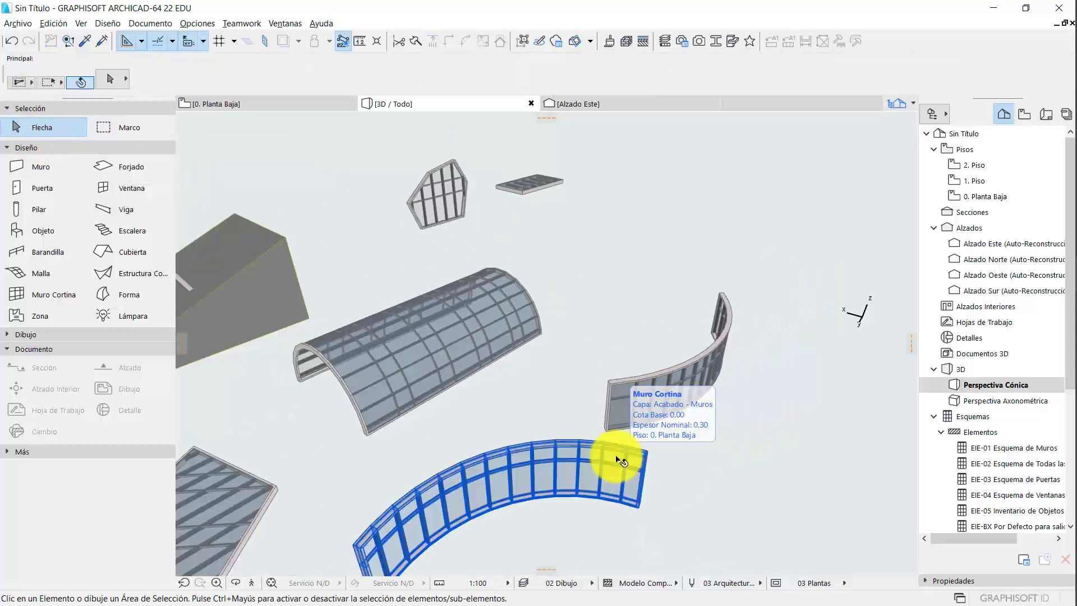
pyautogui.click(725, 313)
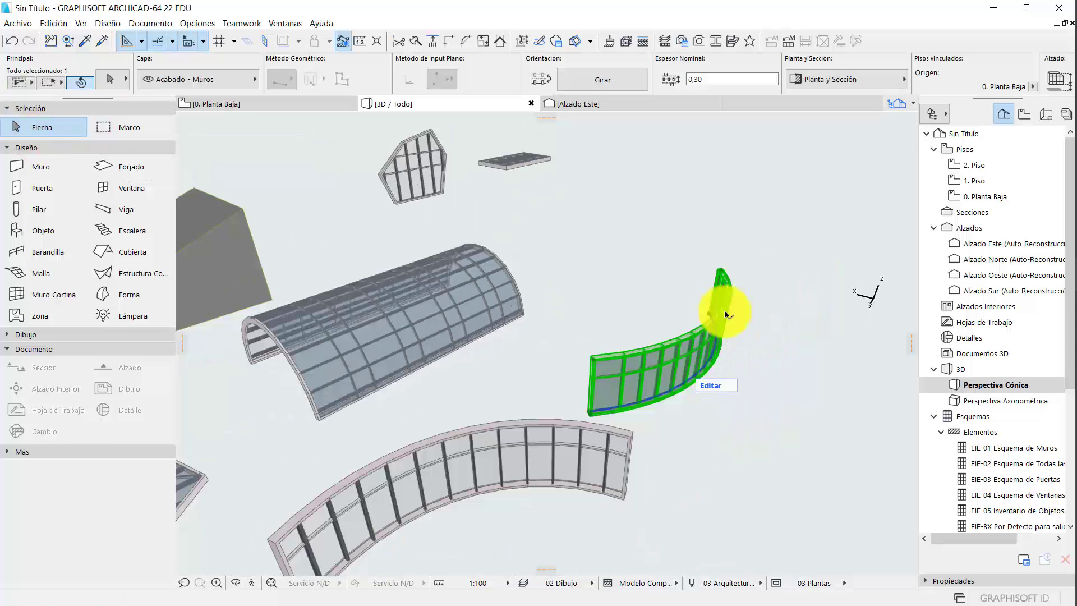
pyautogui.keyDown('shift'); pyautogui.moveTo(792, 306); pyautogui.dragTo(735, 303, button='middle'); pyautogui.keyUp('shift')
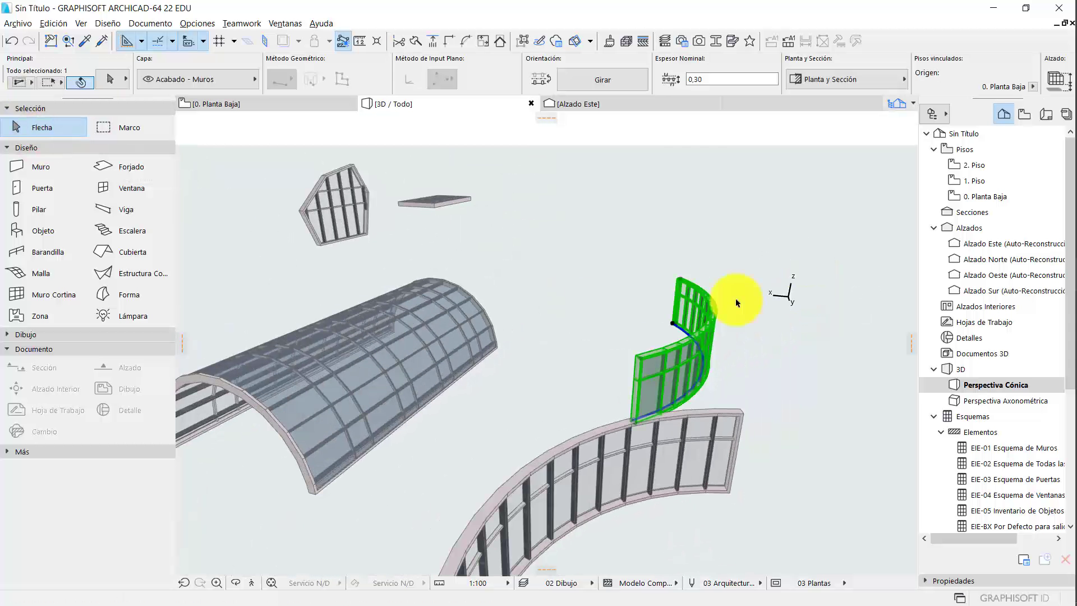
pyautogui.click(682, 280)
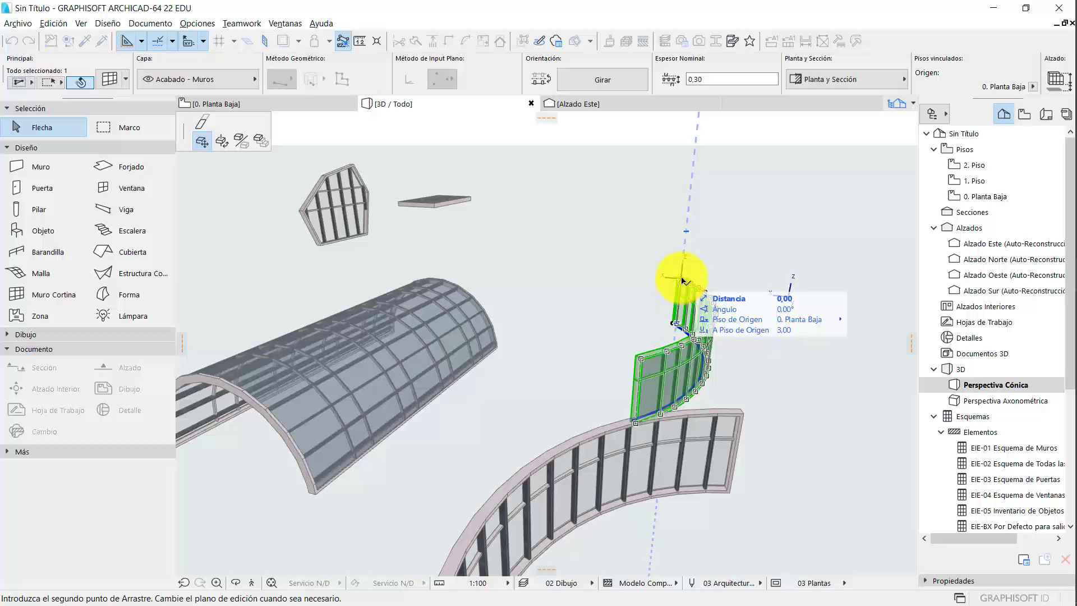
pyautogui.click(202, 122)
pyautogui.click(712, 190)
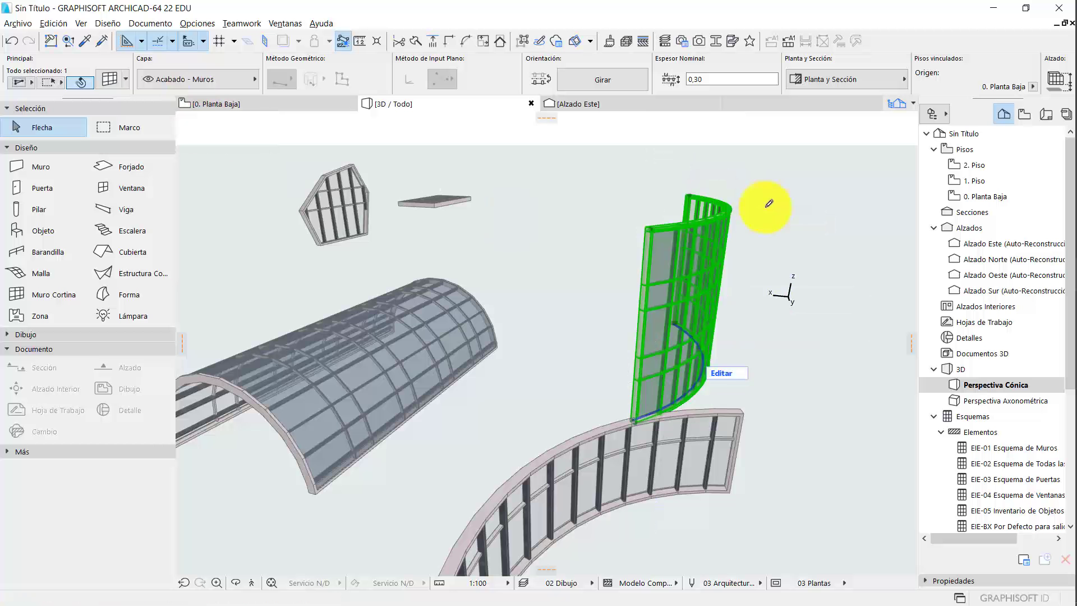
pyautogui.press('Escape')
pyautogui.keyDown('shift'); pyautogui.moveTo(769, 203); pyautogui.dragTo(652, 330, button='middle'); pyautogui.keyUp('shift')
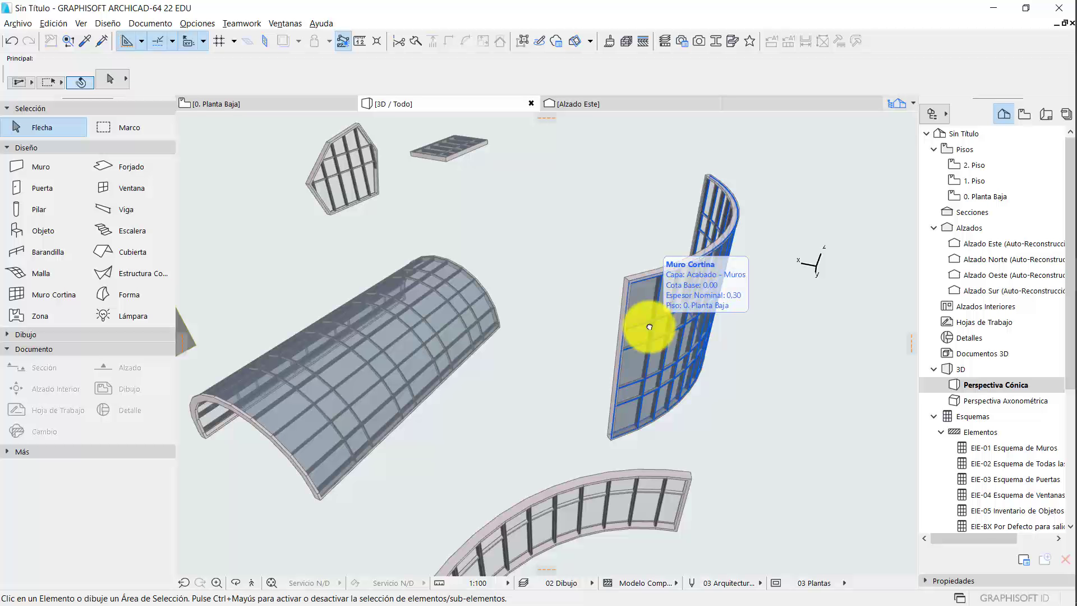
# - Examine the grid pattern scheme in the tall curved curtain wall's selection settings, leaving the values as they are
pyautogui.click(661, 325)
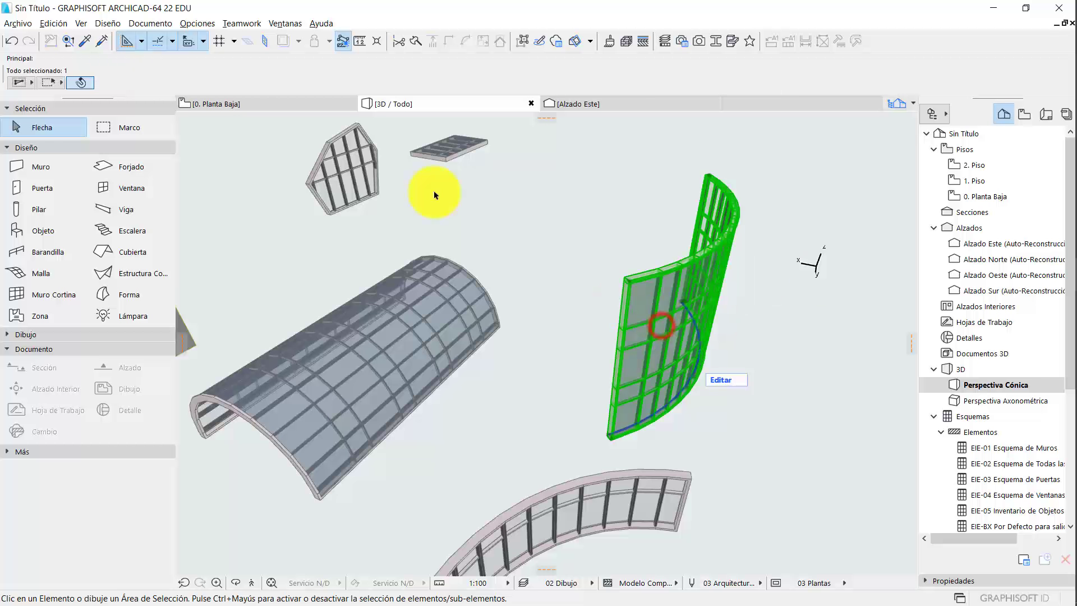
pyautogui.click(112, 73)
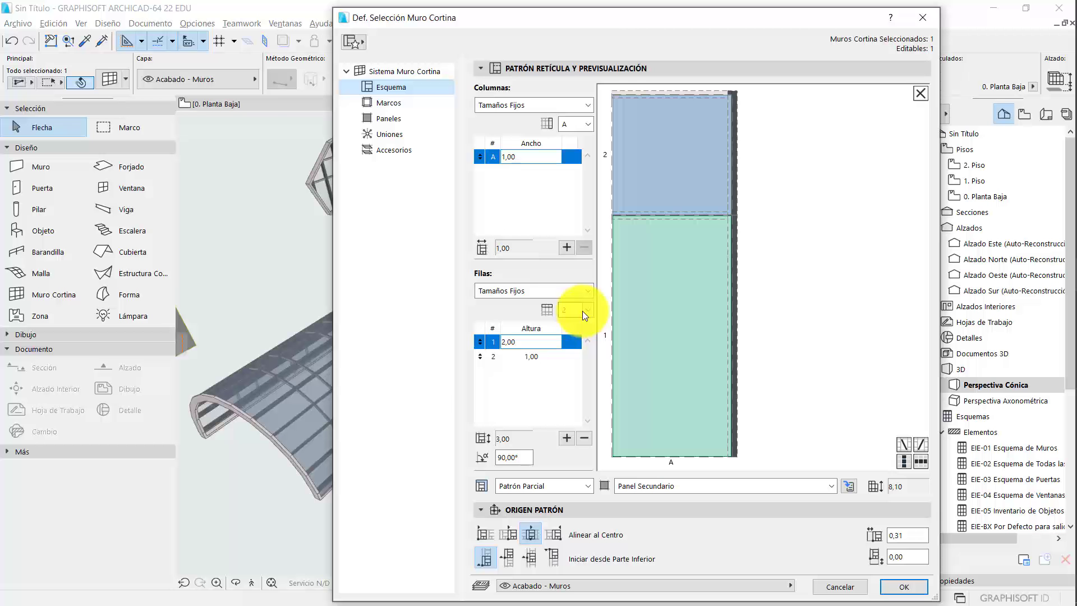
pyautogui.press('Escape')
pyautogui.press('Escape')
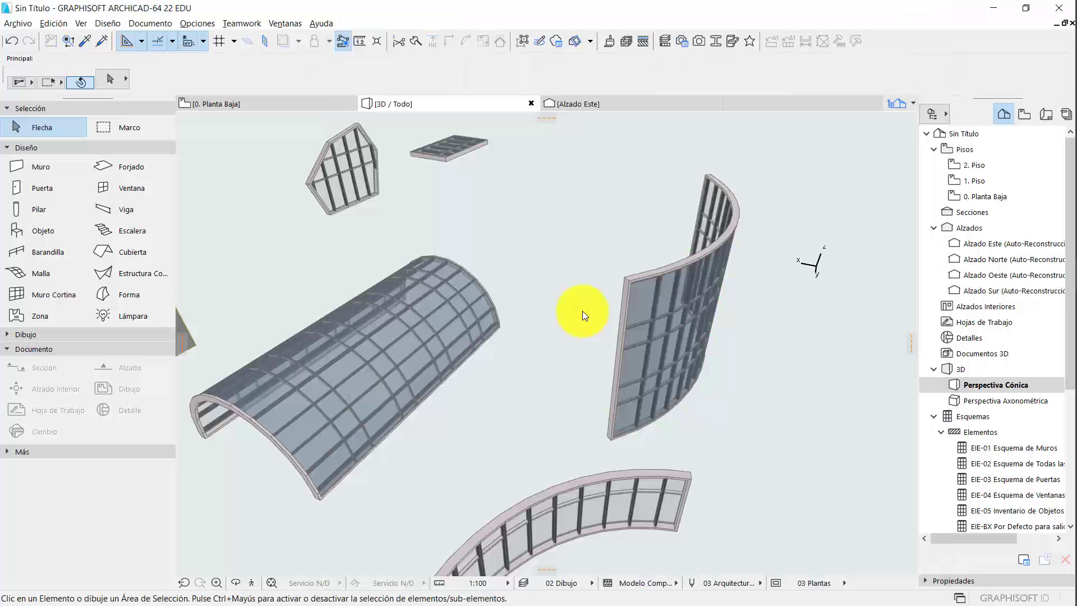
pyautogui.keyDown('shift'); pyautogui.moveTo(666, 338); pyautogui.dragTo(645, 308, button='middle'); pyautogui.keyUp('shift')
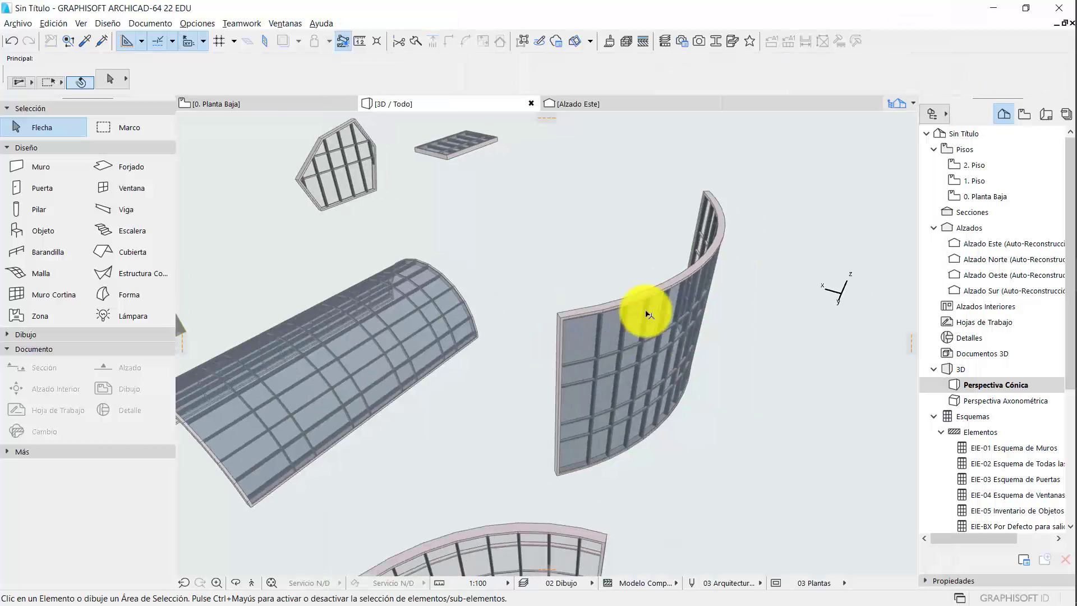
# - Select the tall curved curtain wall and enter its edit mode
pyautogui.click(654, 289)
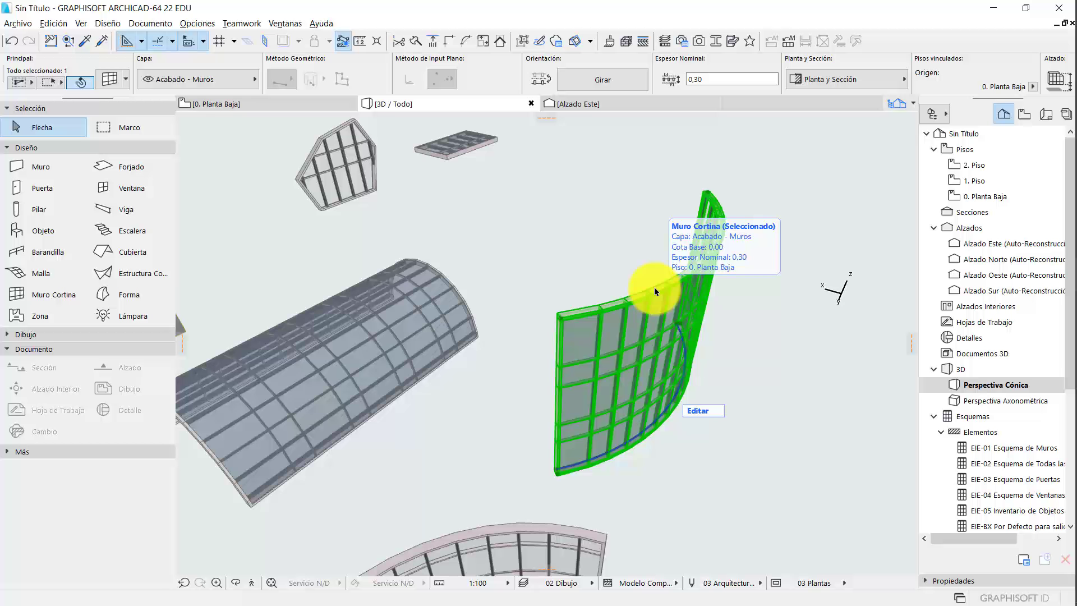
pyautogui.keyDown('shift'); pyautogui.moveTo(655, 291); pyautogui.dragTo(652, 333, button='middle'); pyautogui.keyUp('shift')
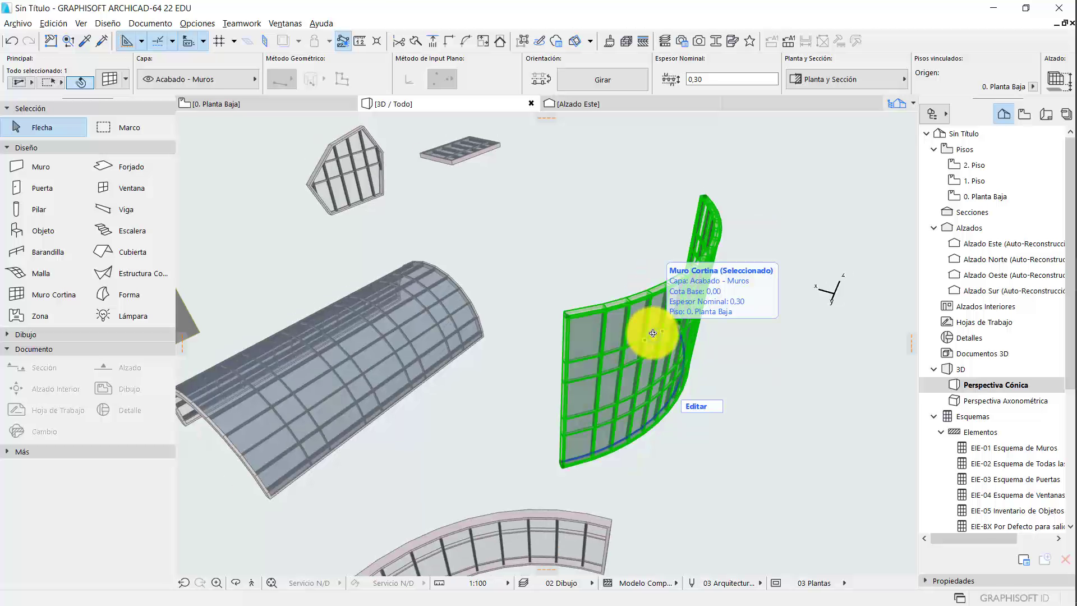
pyautogui.keyDown('shift'); pyautogui.moveTo(653, 333); pyautogui.dragTo(706, 440, button='middle'); pyautogui.keyUp('shift')
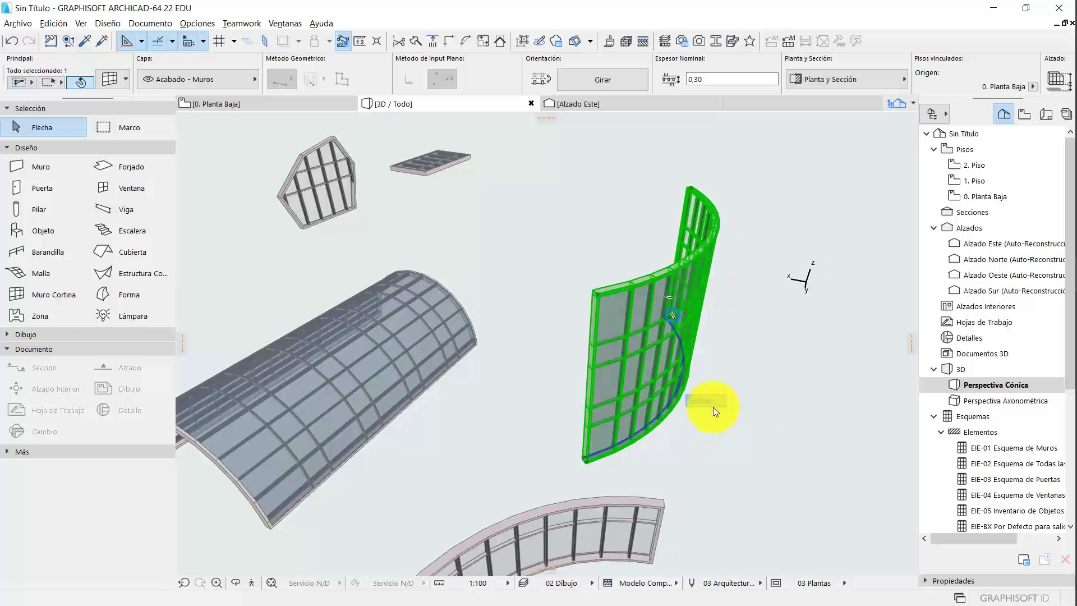
pyautogui.click(440, 365)
pyautogui.keyDown('shift'); pyautogui.moveTo(439, 365); pyautogui.dragTo(593, 359, button='middle'); pyautogui.keyUp('shift')
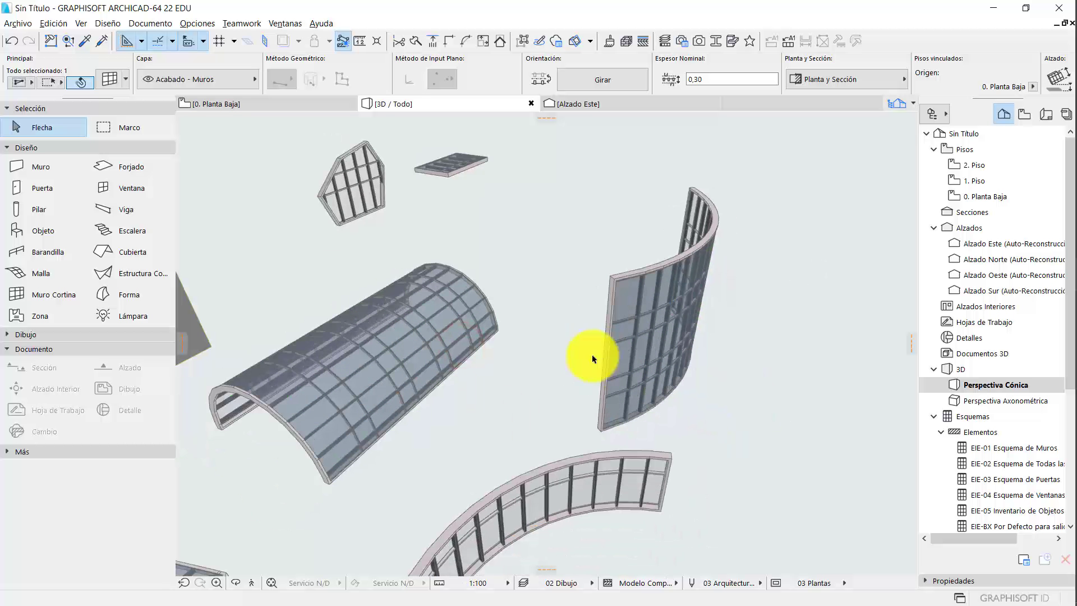
pyautogui.click(588, 475)
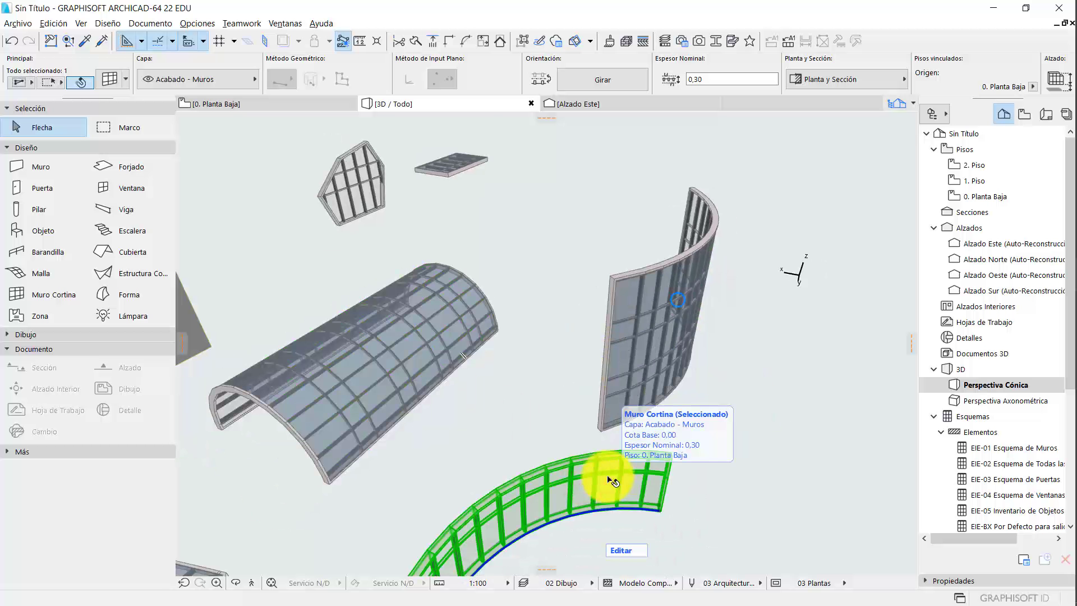
pyautogui.moveTo(679, 366); pyautogui.dragTo(691, 288, button='middle')
pyautogui.click(691, 288)
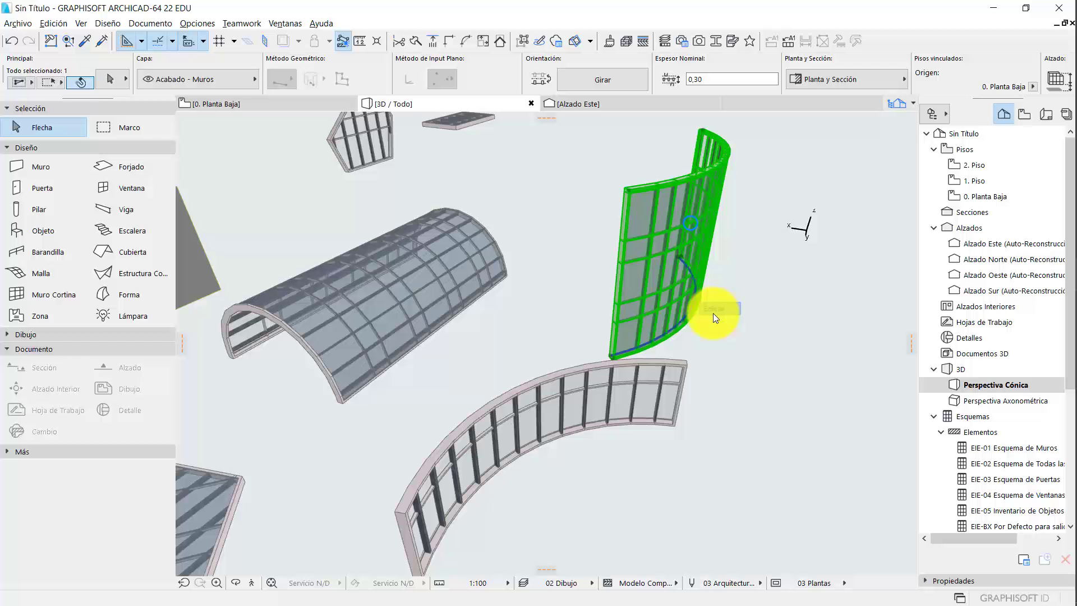
pyautogui.moveTo(695, 317)
pyautogui.keyDown('shift'); pyautogui.mouseDown(button='middle')
pyautogui.moveTo(636, 324)
pyautogui.moveTo(678, 329)
pyautogui.mouseUp(button='middle'); pyautogui.keyUp('shift')
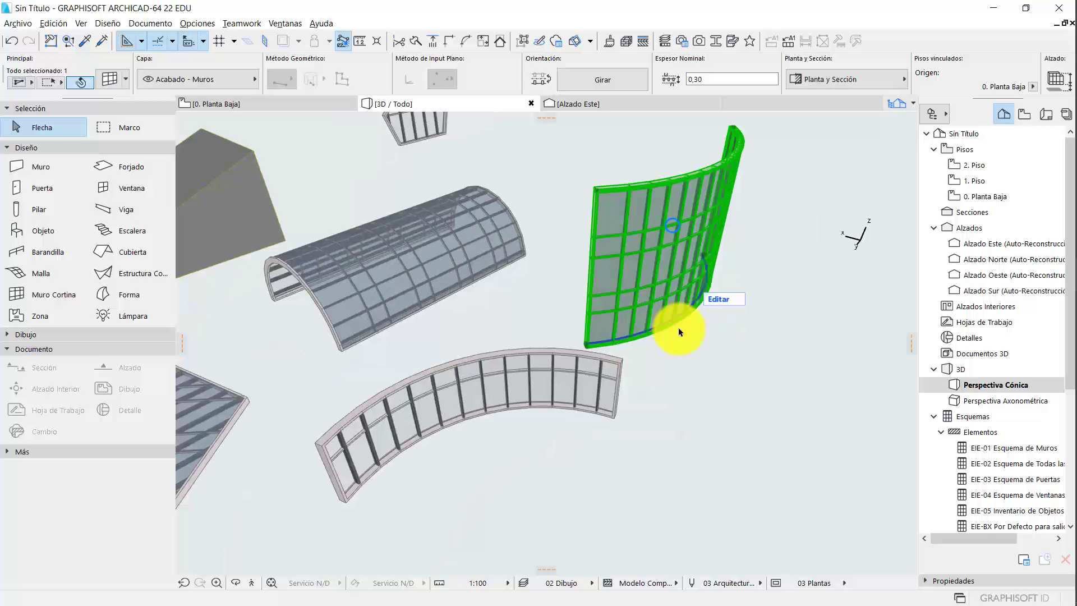
pyautogui.click(717, 302)
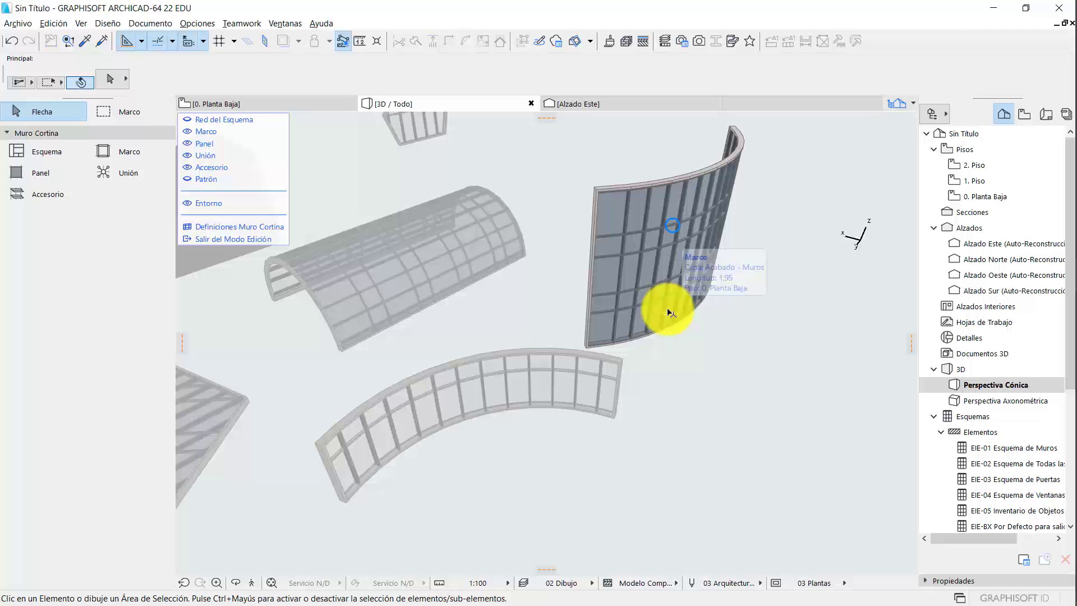
# - Hide the tall curved wall's frames, panels and junctions, and display its scheme grid
pyautogui.scroll(-1, 691, 281)
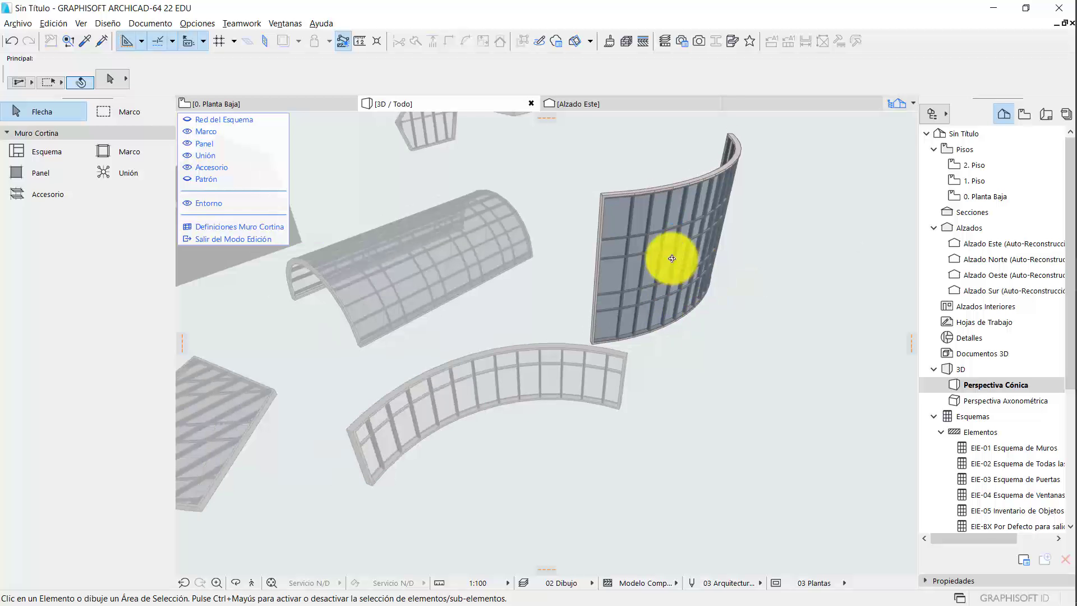
pyautogui.keyDown('shift'); pyautogui.moveTo(671, 258); pyautogui.dragTo(637, 255, button='middle'); pyautogui.keyUp('shift')
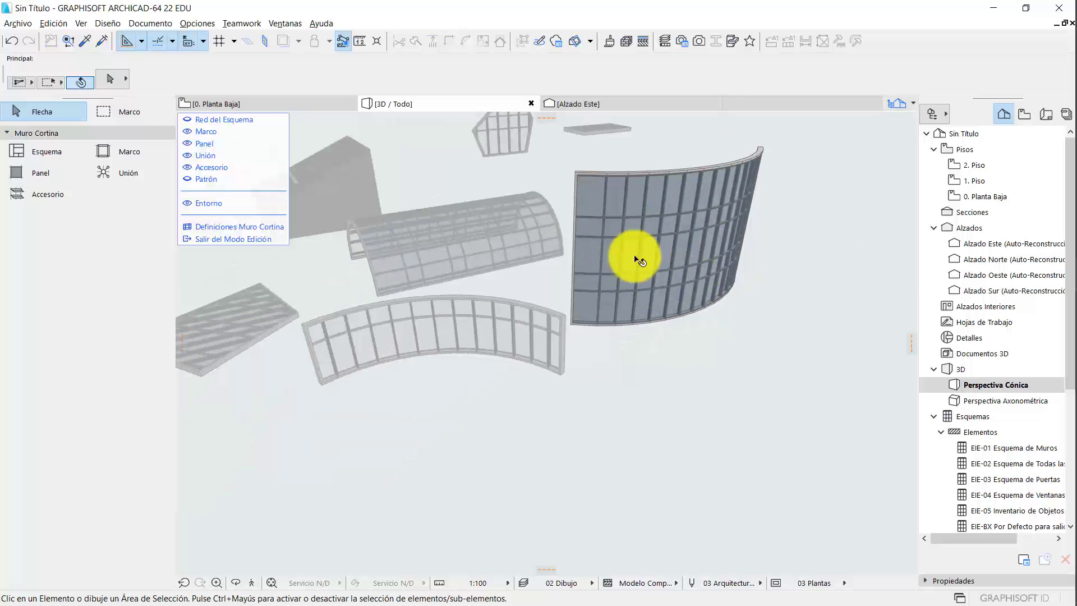
pyautogui.click(185, 134)
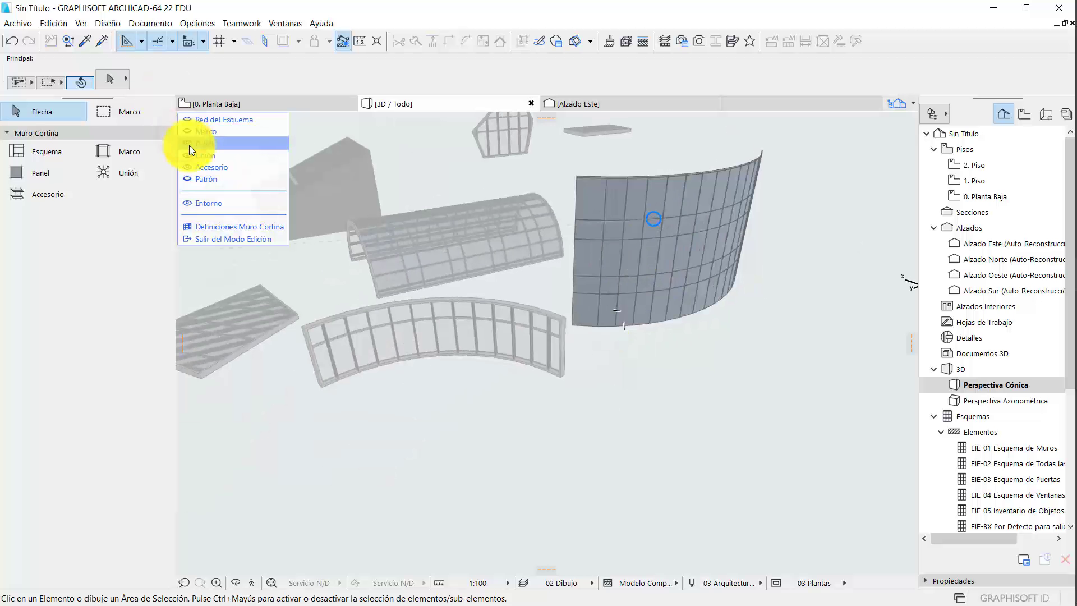
pyautogui.click(189, 145)
pyautogui.click(190, 156)
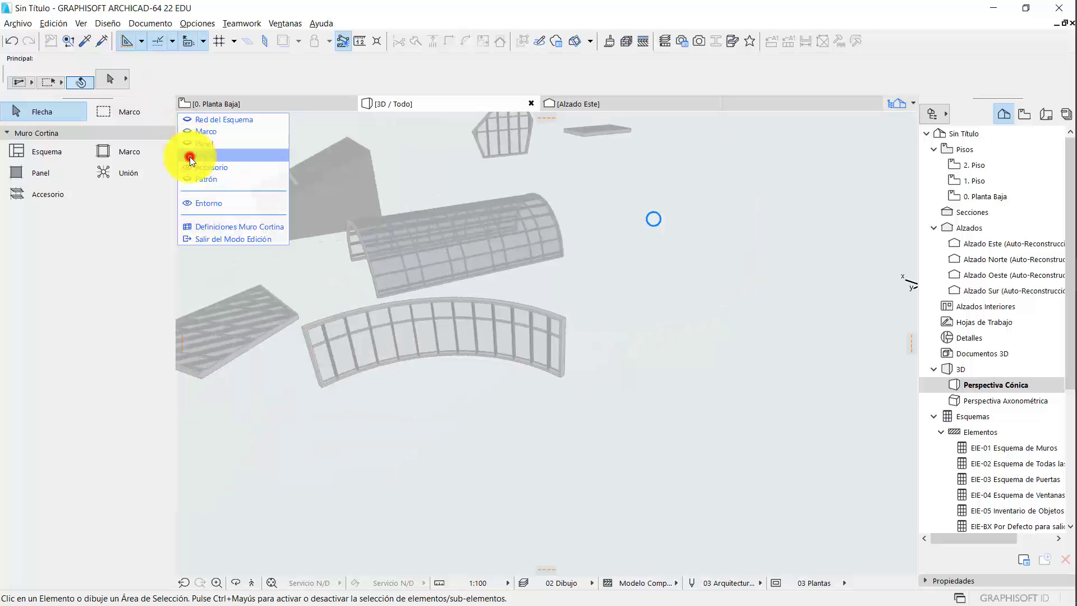
pyautogui.click(191, 121)
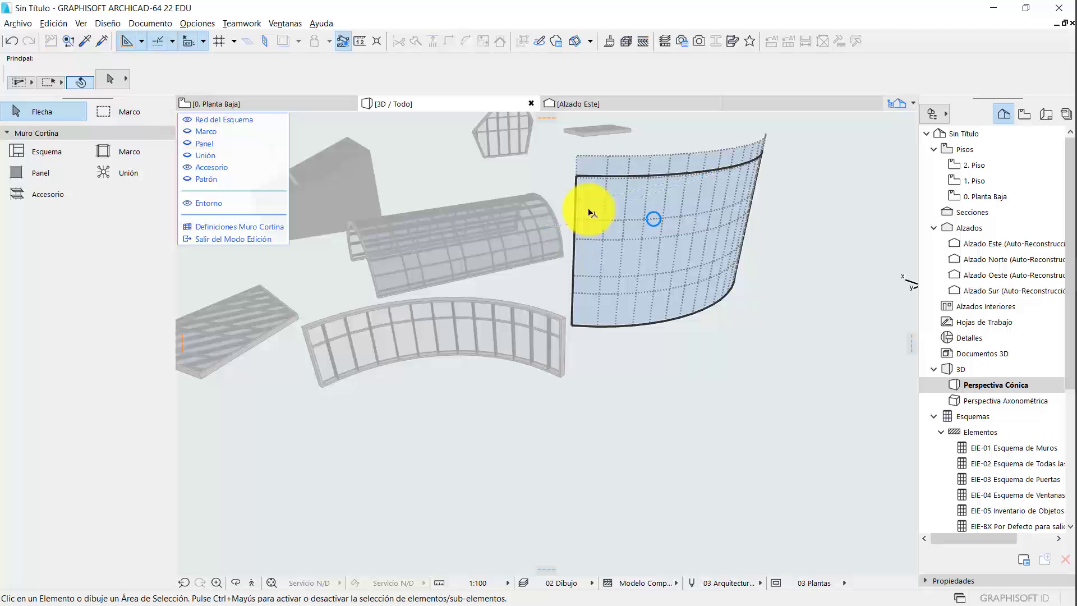
# - Hide the surrounding environment elements around the edited curtain wall and display them again
pyautogui.moveTo(641, 210); pyautogui.dragTo(635, 213, button='middle')
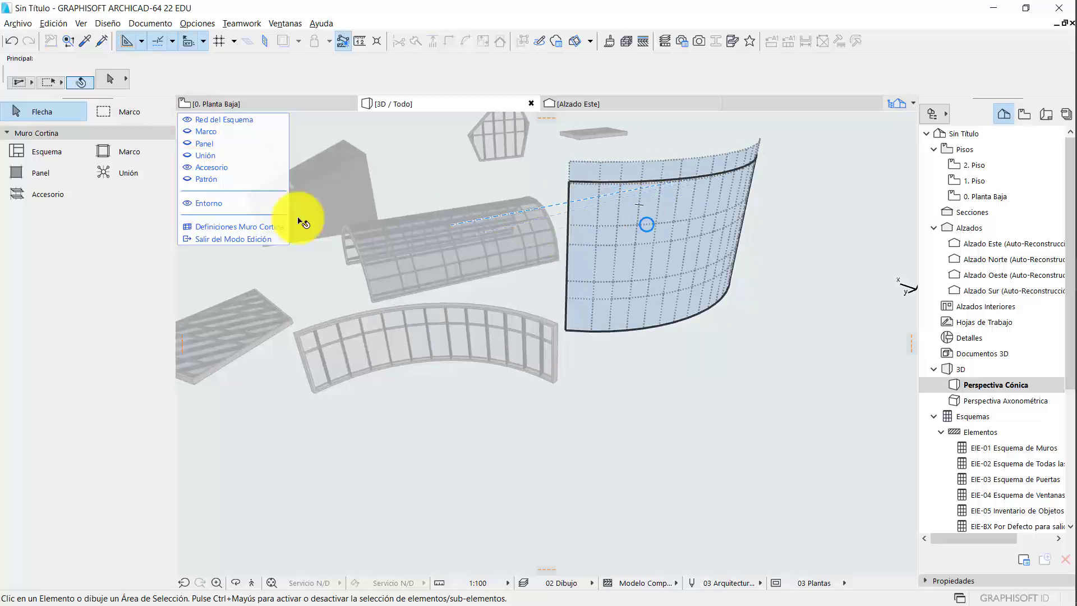
pyautogui.click(195, 206)
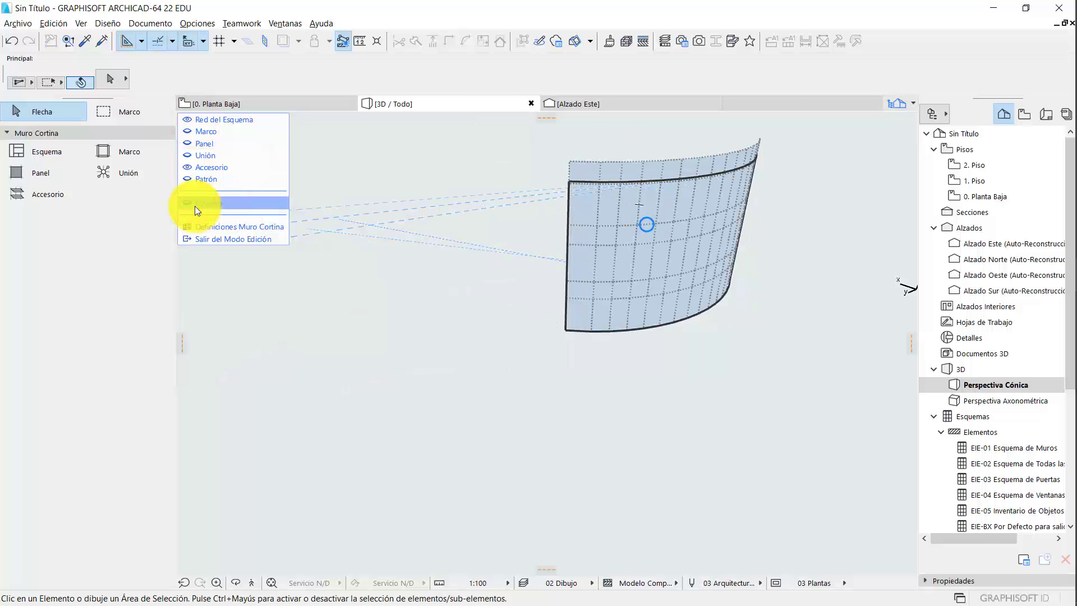
pyautogui.click(194, 207)
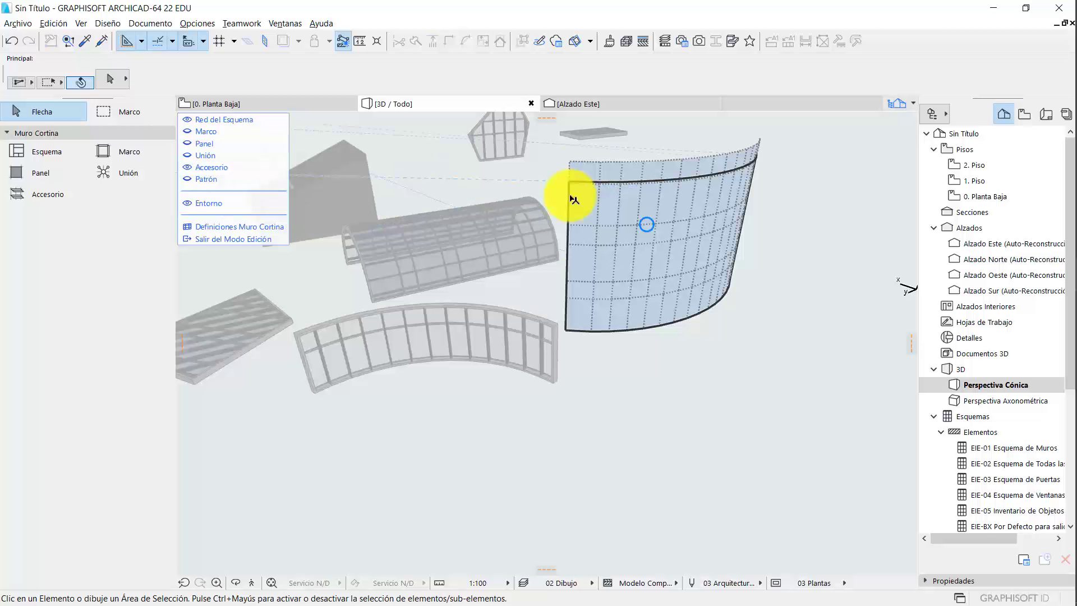
# - Curve the upper boundary of the tall curtain wall upward into an arc of about 14.3 m radius and exit edit mode
pyautogui.keyDown('shift'); pyautogui.moveTo(568, 195); pyautogui.dragTo(546, 223, button='middle'); pyautogui.keyUp('shift')
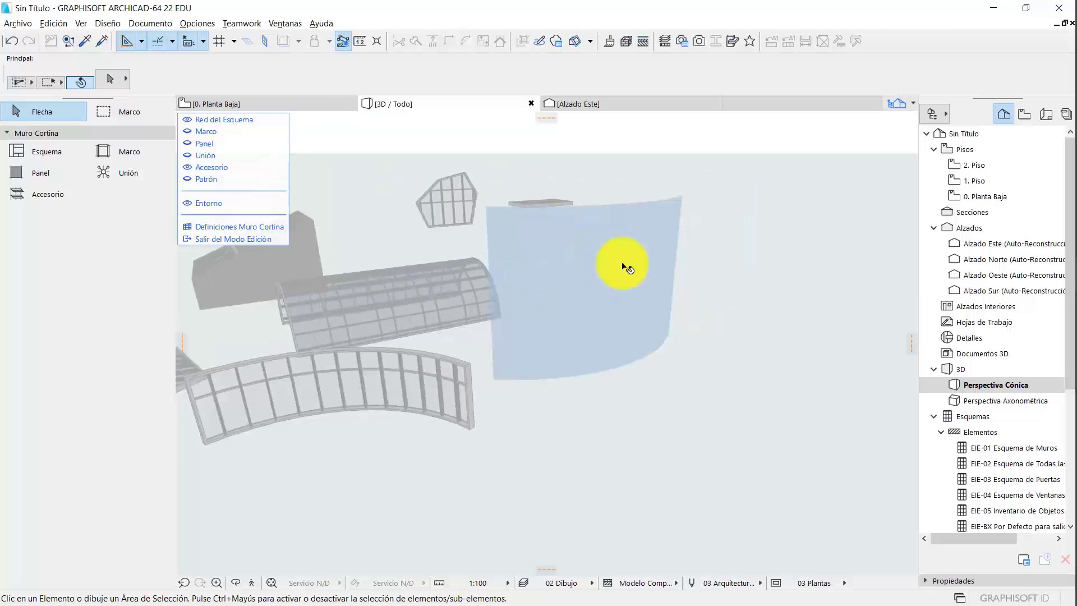
pyautogui.scroll(1, 622, 264)
pyautogui.keyDown('shift'); pyautogui.moveTo(619, 267); pyautogui.dragTo(594, 259, button='middle'); pyautogui.keyUp('shift')
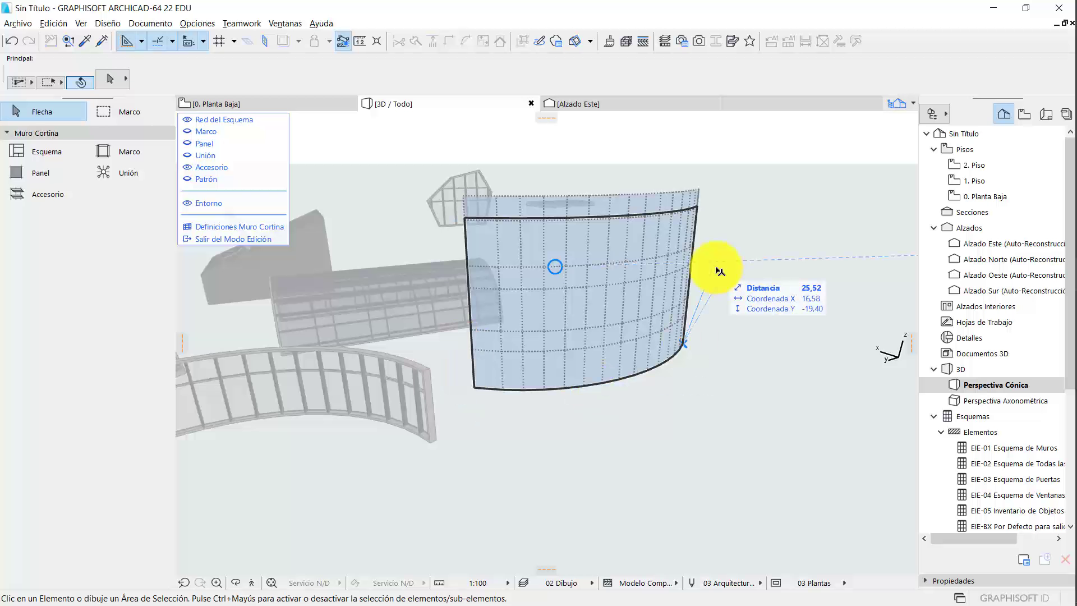
pyautogui.click(621, 218)
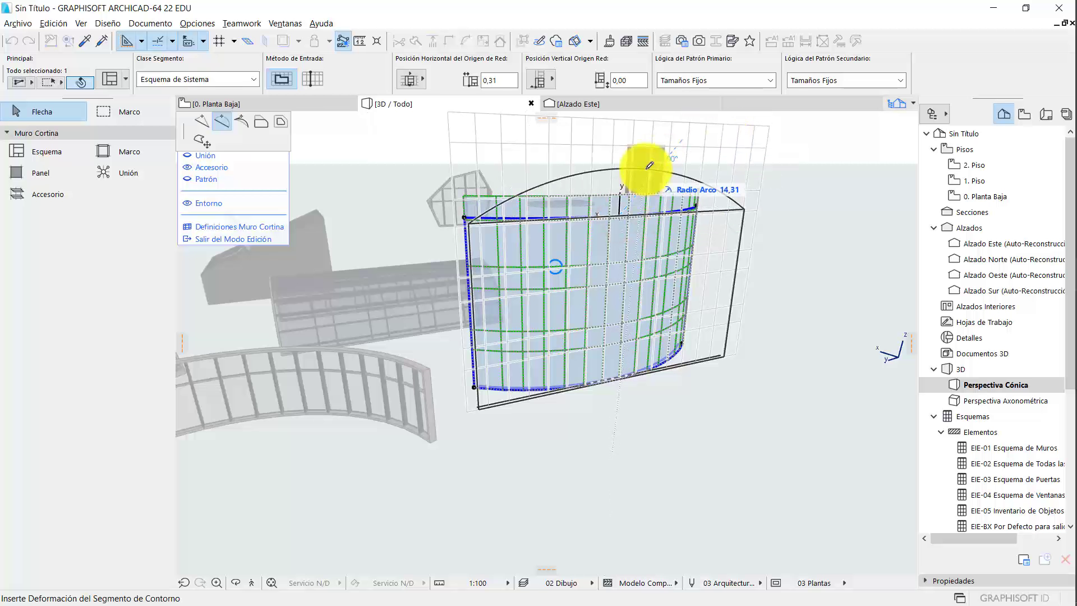
pyautogui.click(645, 168)
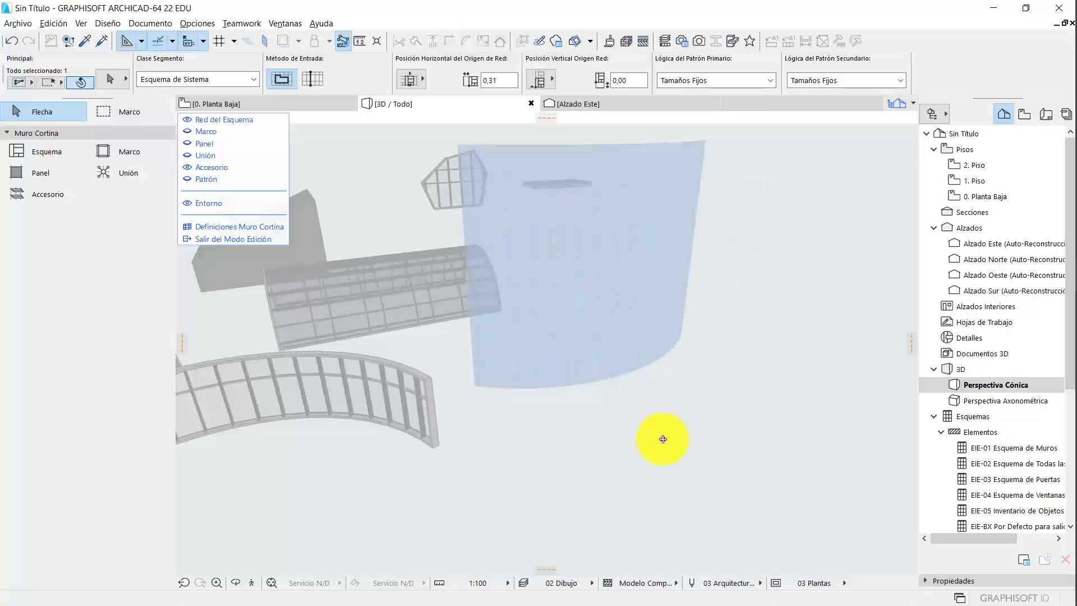
pyautogui.click(273, 241)
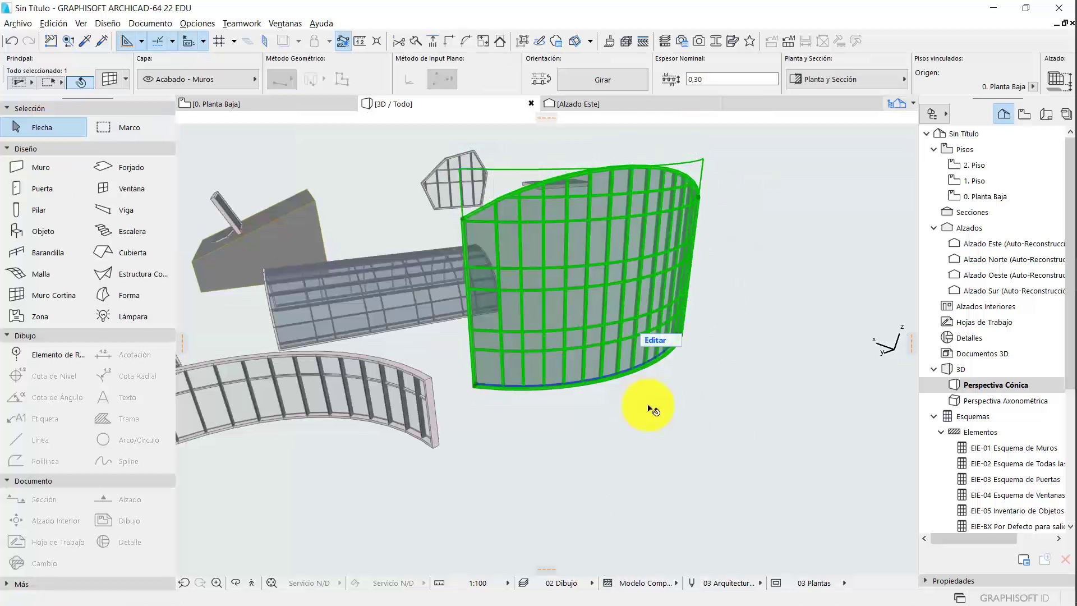
# - Enter edit mode on the six-sided curtain wall and show only its scheme grid, hiding frames, panels, junctions and accessories
pyautogui.click(653, 339)
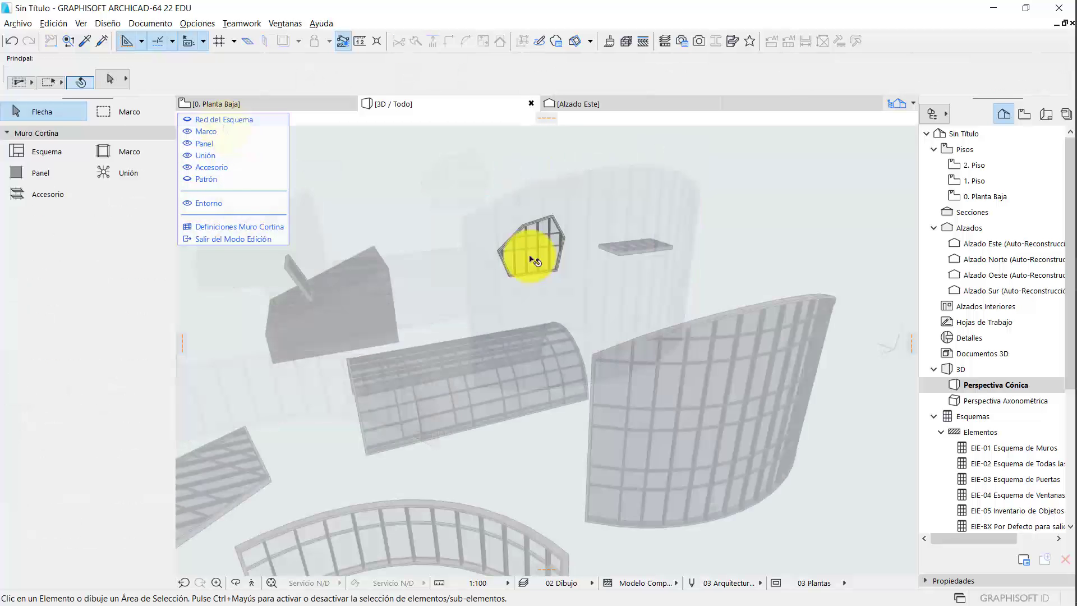
pyautogui.scroll(4, 529, 258)
pyautogui.click(187, 132)
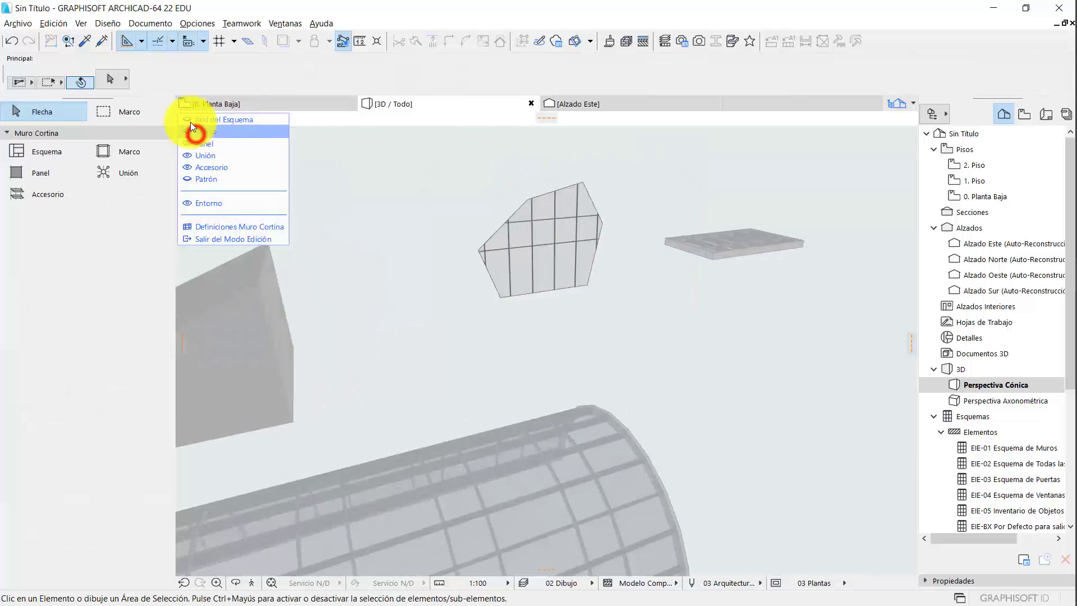
pyautogui.click(187, 119)
pyautogui.click(187, 143)
pyautogui.click(185, 156)
pyautogui.click(186, 166)
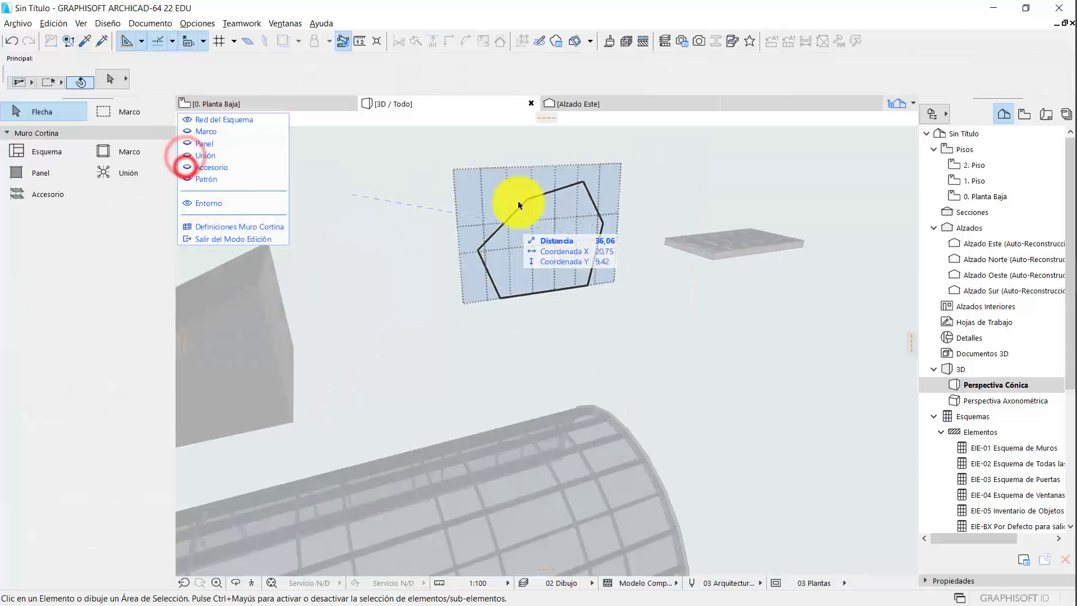
# - Delete the upper horizontal grid line from the six-sided curtain wall's scheme and exit edit mode
pyautogui.scroll(3, 545, 216)
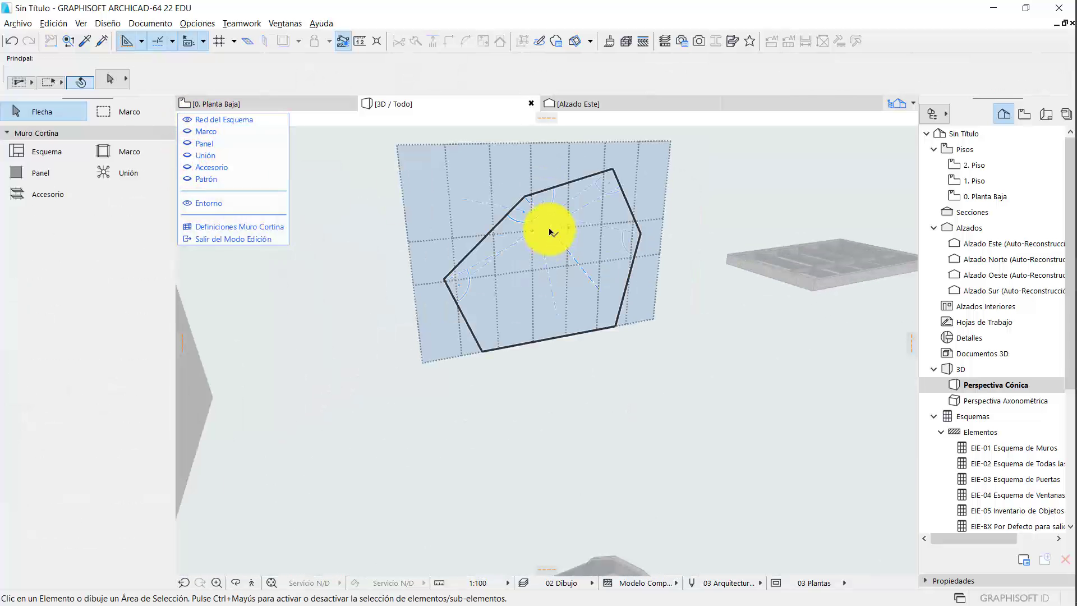
pyautogui.click(550, 230)
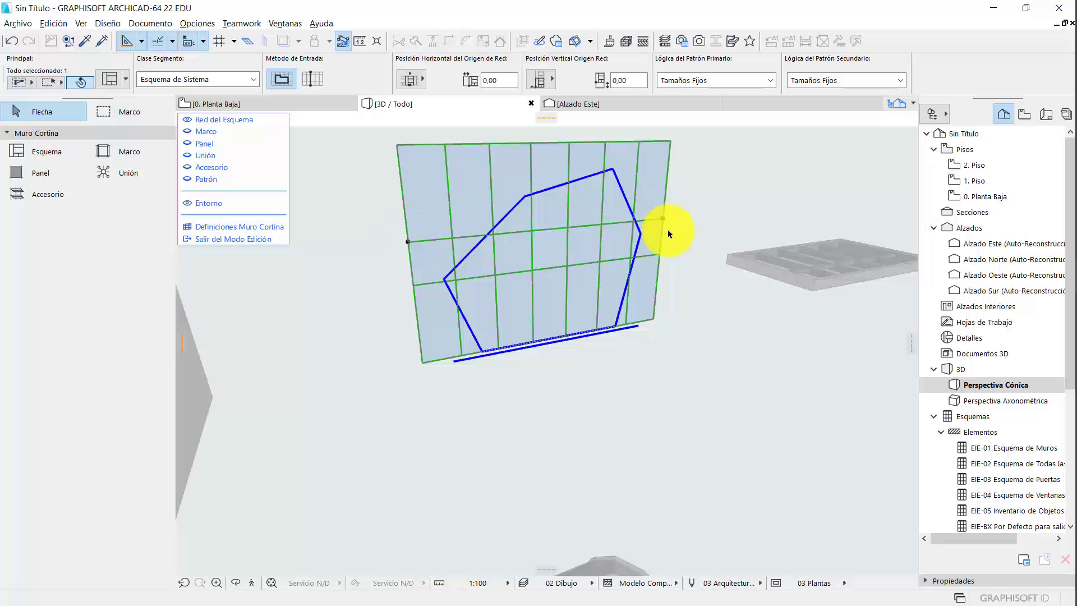
pyautogui.click(668, 234)
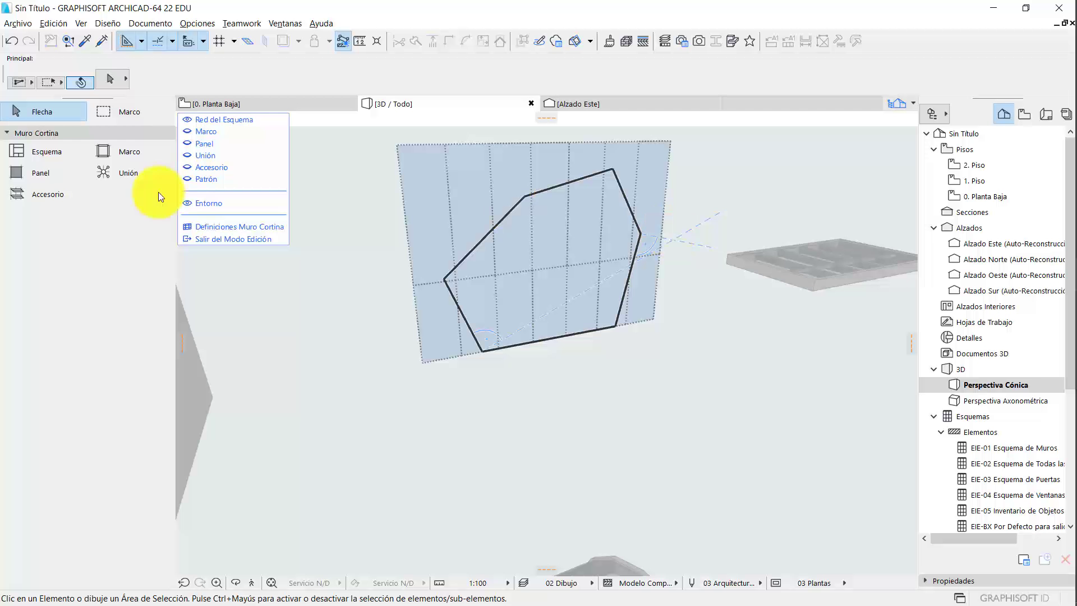
pyautogui.click(203, 240)
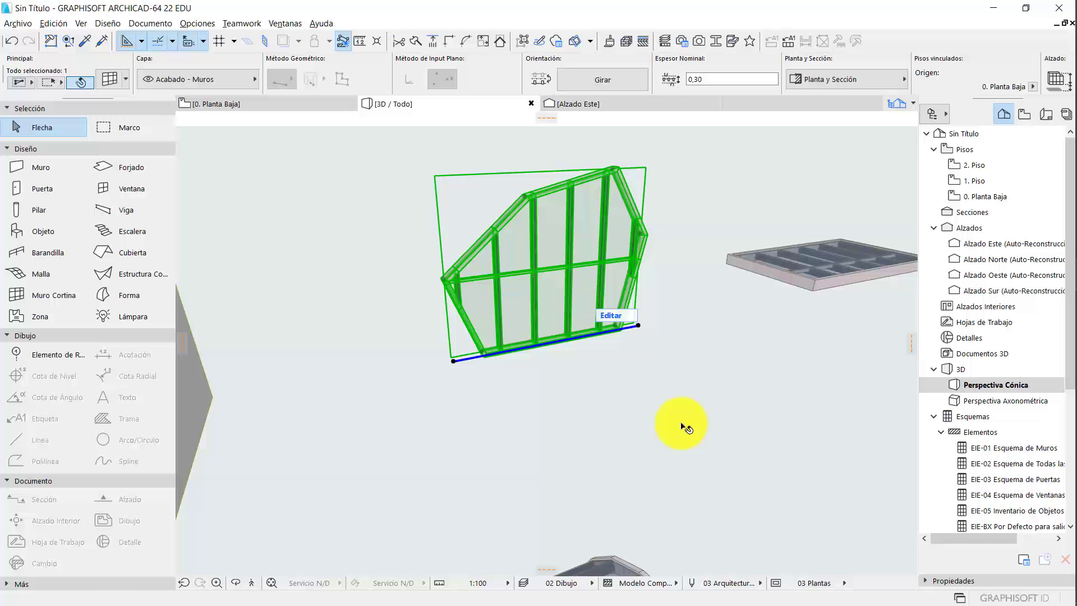
# - Re-enter edit mode on the six-sided curtain wall and delete both segments of the vertical mullion second from the tallest corner
pyautogui.scroll(1, 567, 314)
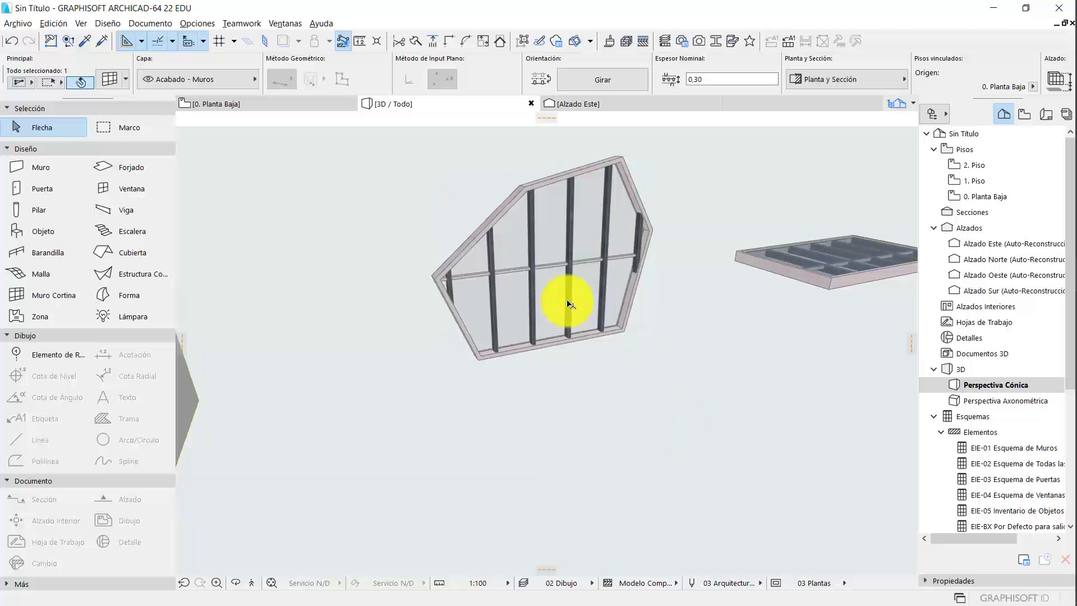
pyautogui.click(611, 315)
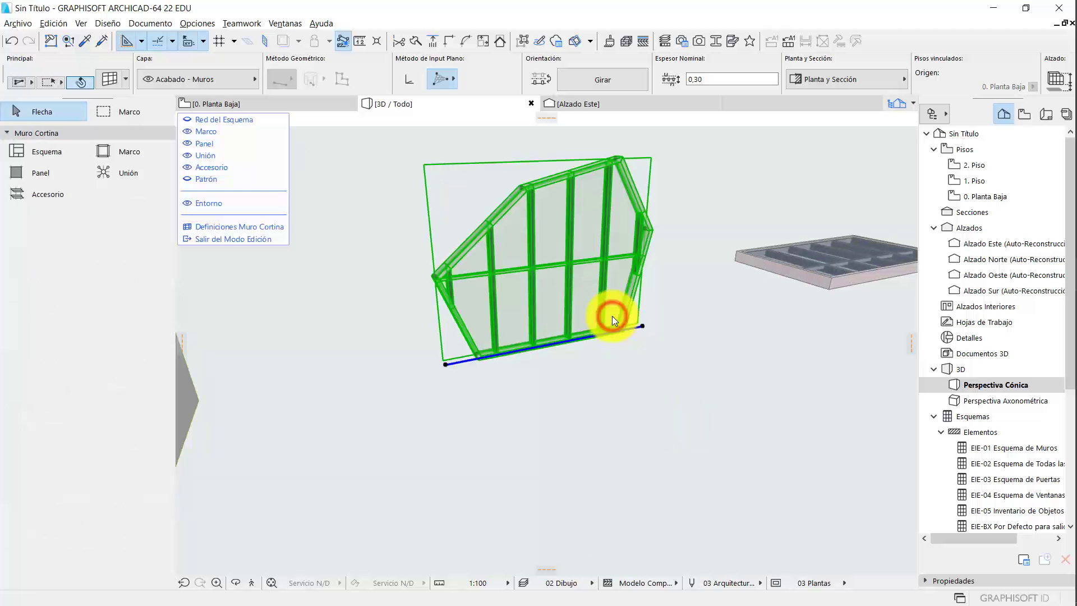
pyautogui.click(568, 305)
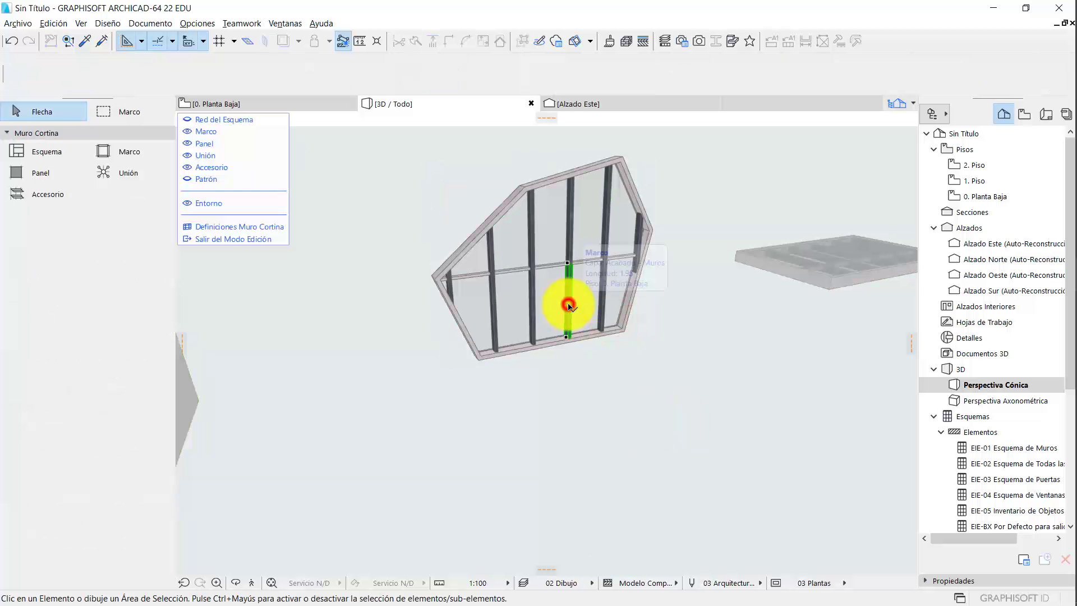
pyautogui.keyDown('shift'); pyautogui.click(568, 230); pyautogui.keyUp('shift')
pyautogui.press('Escape')
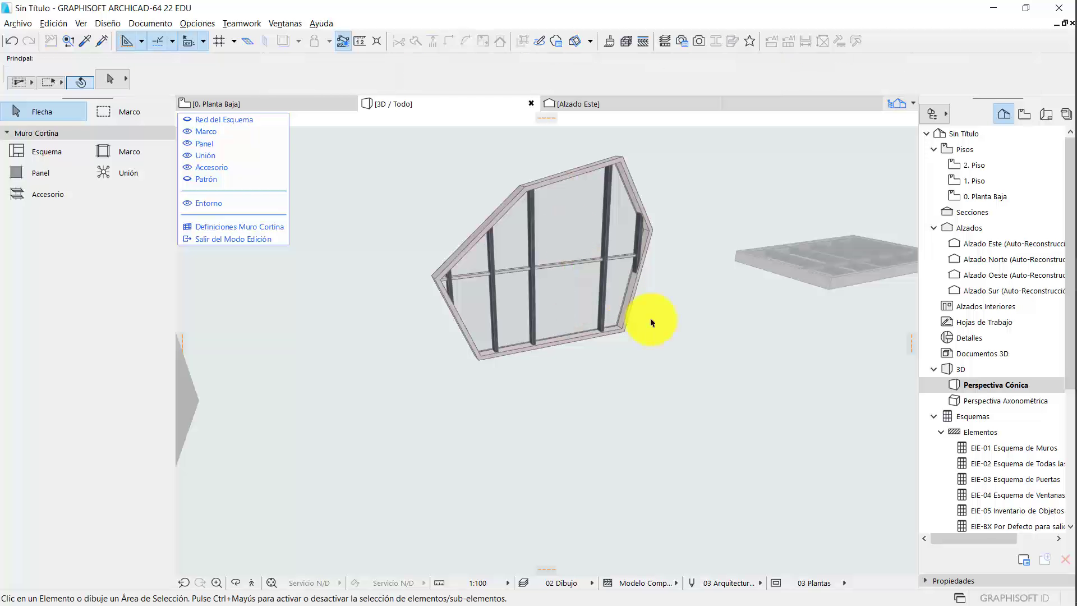
# - Display the scheme grid over the six-sided curtain wall to inspect where the mullion was deleted, and hide the grid again
pyautogui.click(203, 121)
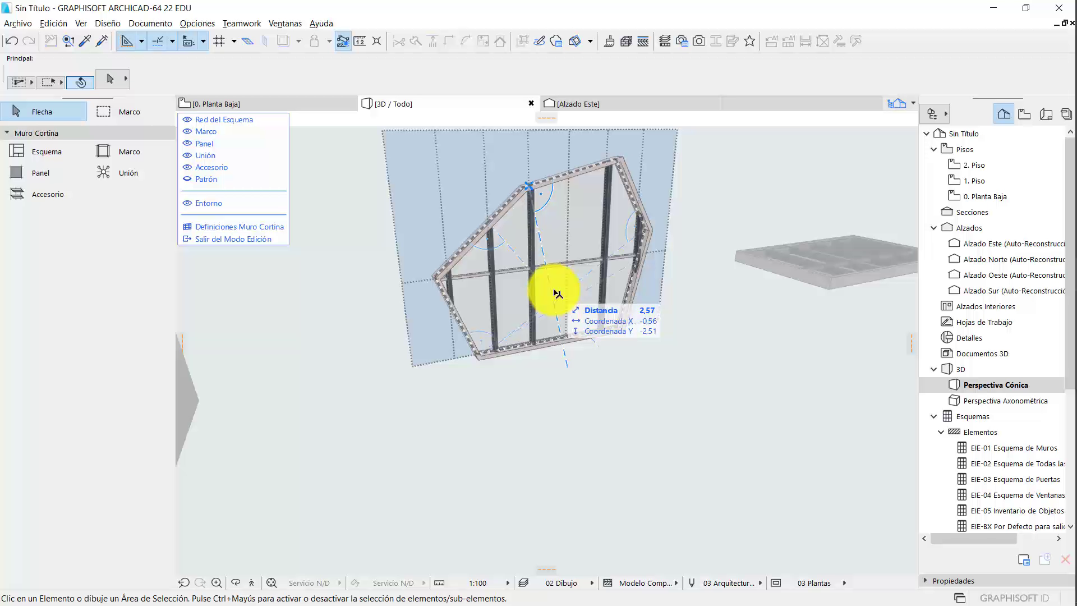
pyautogui.click(702, 338)
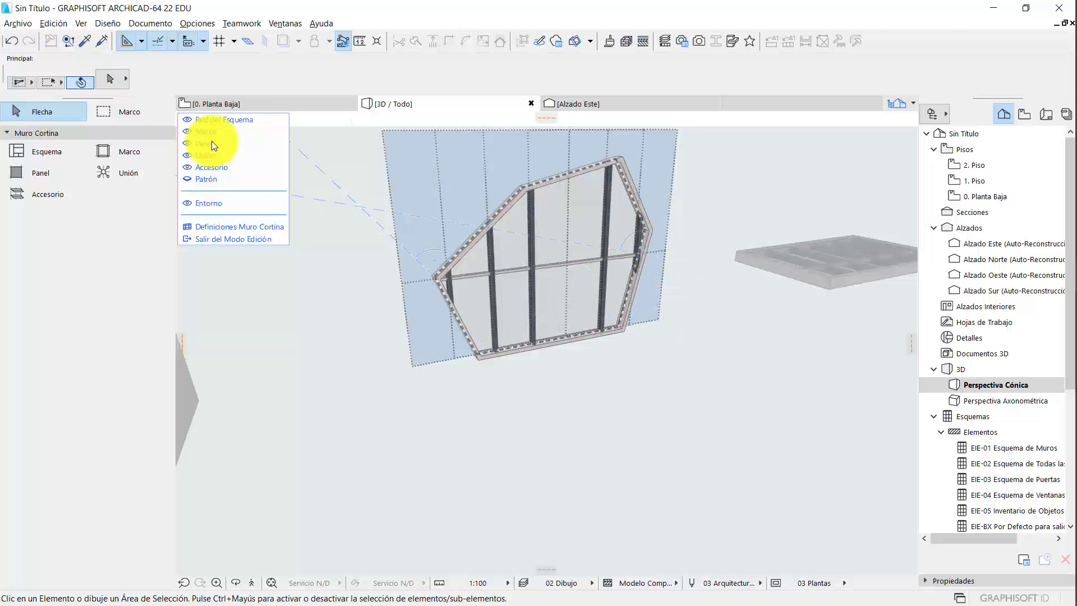
pyautogui.click(191, 122)
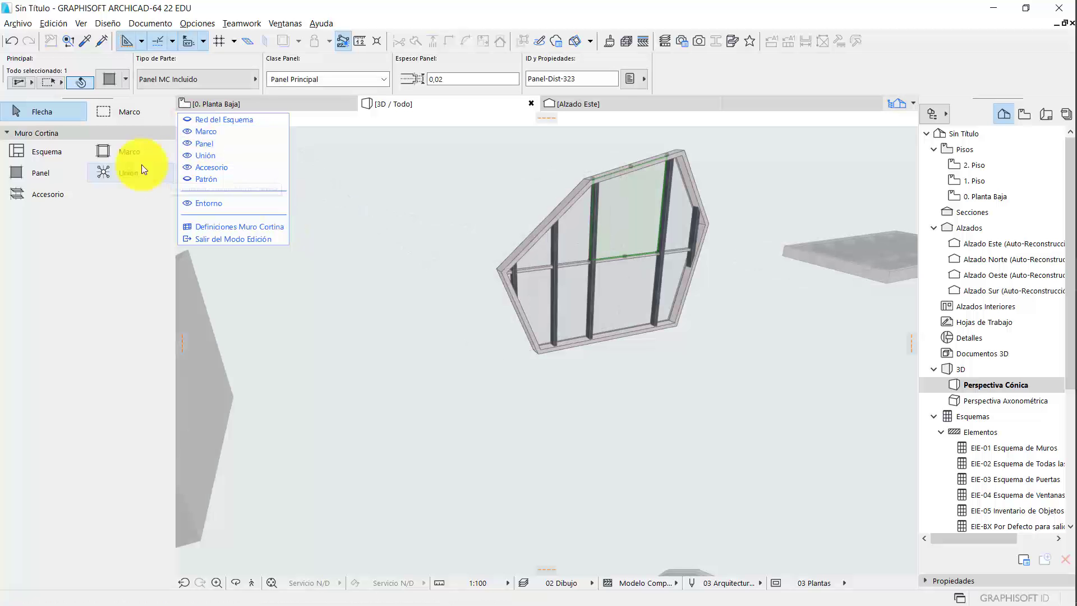
# - Draw a diagonal mullion-class frame across the tallest upper panel, from its lower horizontal frame junction up to the opposite vertical mullion
pyautogui.click(130, 157)
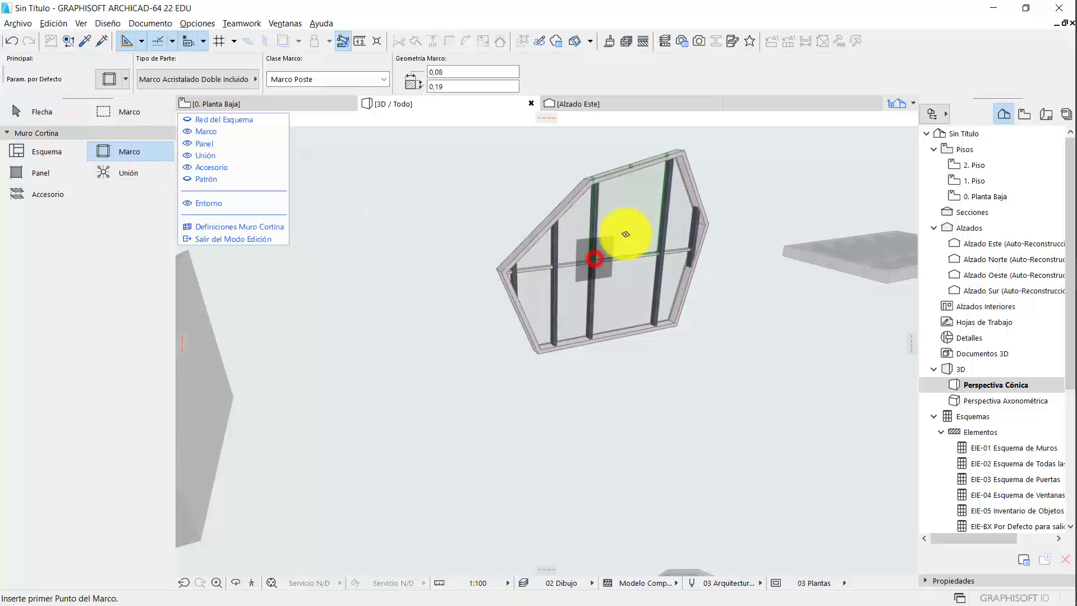
pyautogui.click(594, 257)
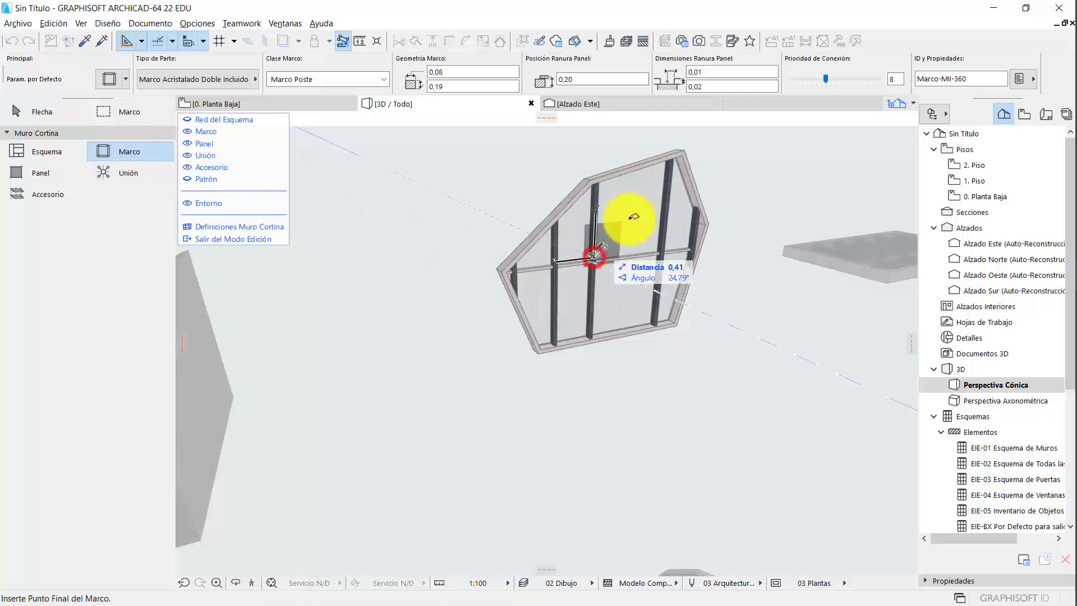
pyautogui.click(666, 184)
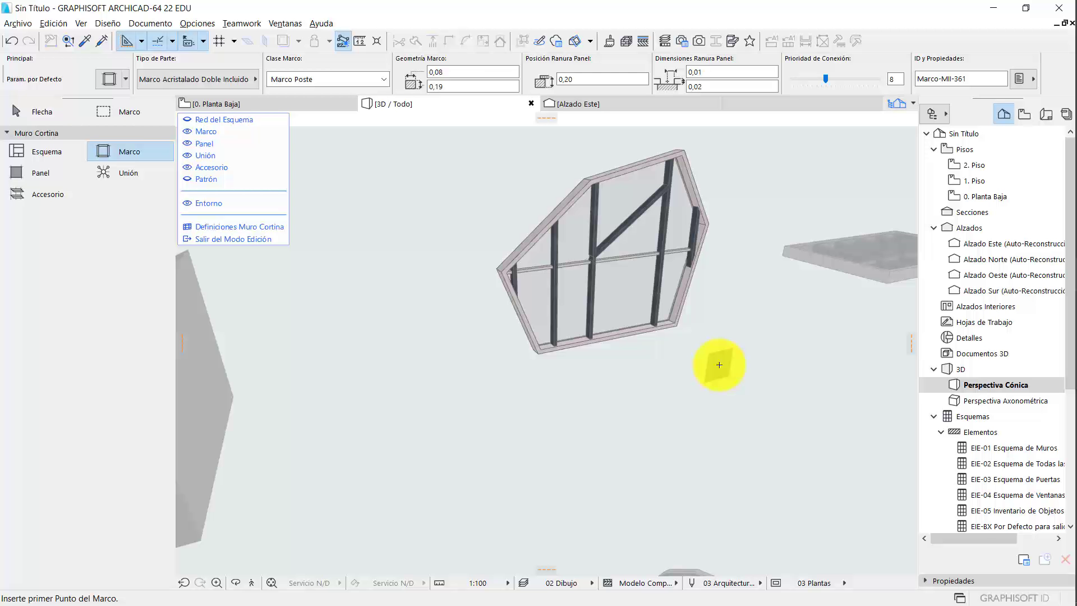
# - Change the large lower panel directly beneath the diagonal frame to the MC Puerta Doble 22 double-door type
pyautogui.keyDown('shift'); pyautogui.moveTo(565, 228); pyautogui.dragTo(708, 356, button='middle'); pyautogui.keyUp('shift')
pyautogui.click(31, 110)
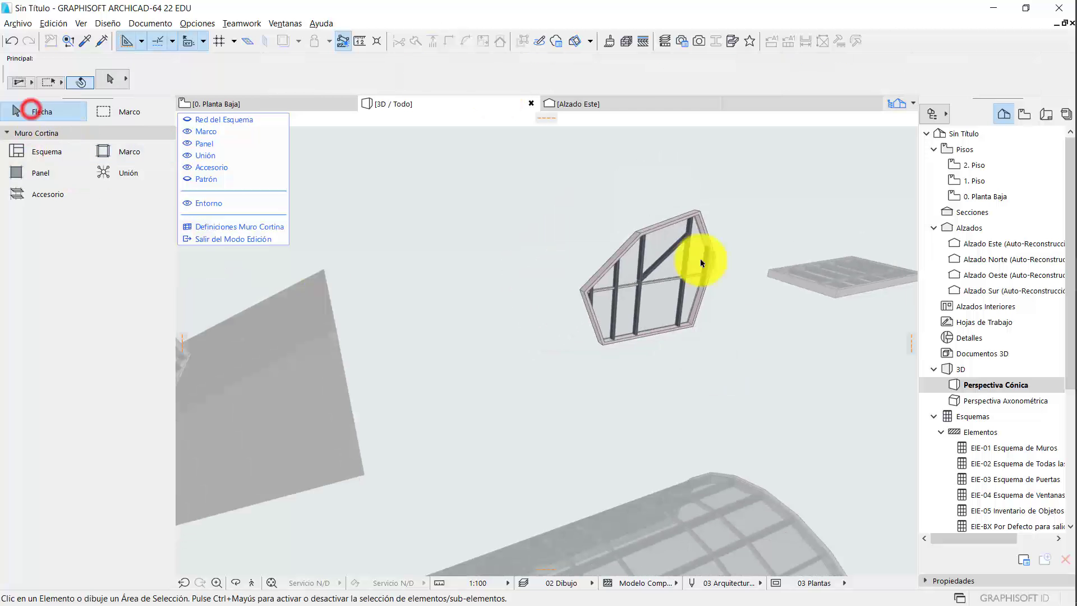
pyautogui.click(667, 304)
pyautogui.scroll(3, 676, 303)
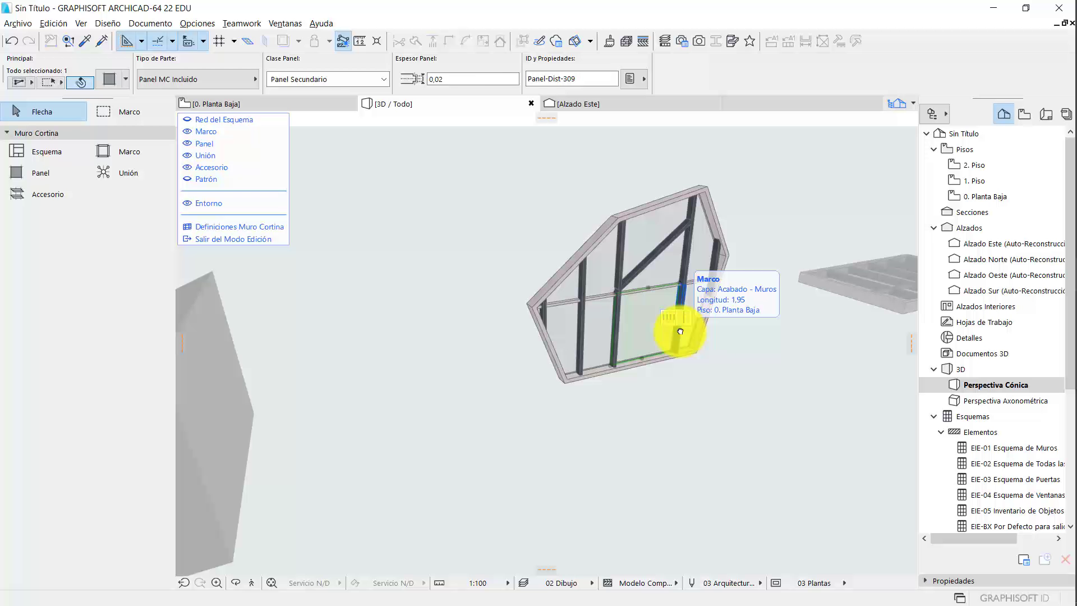
pyautogui.click(254, 79)
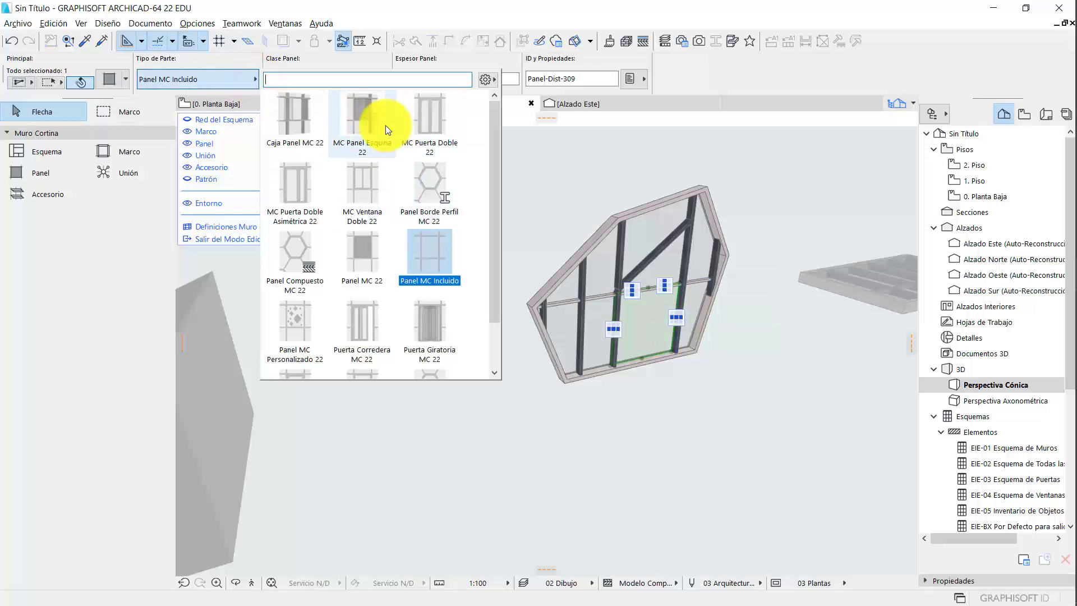
pyautogui.click(421, 119)
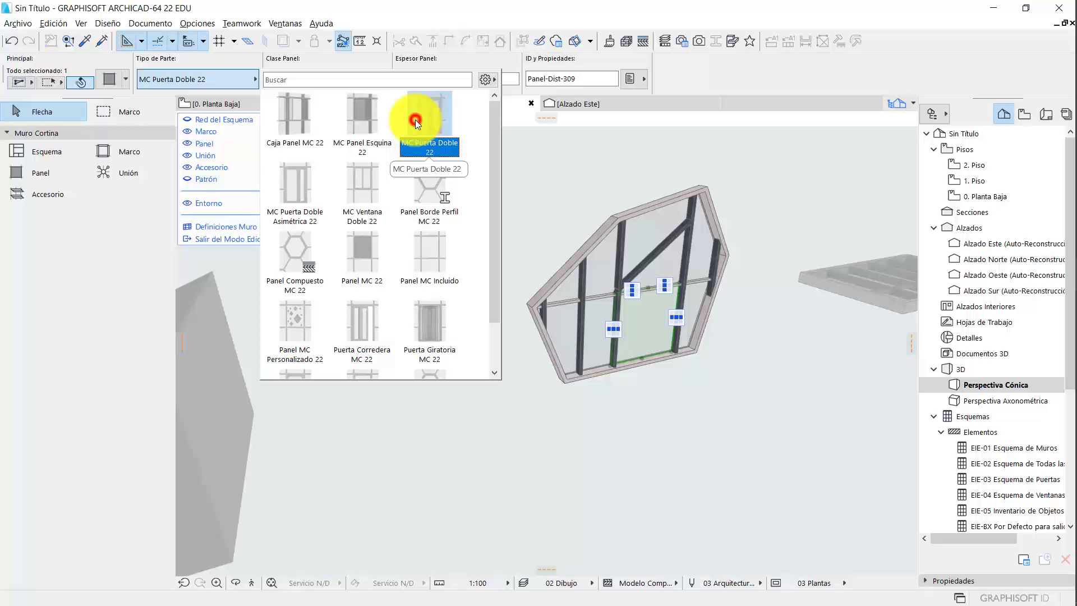
# - Change the selected curtain wall panel to the MC Puerta Doble 22 type
pyautogui.click(415, 119)
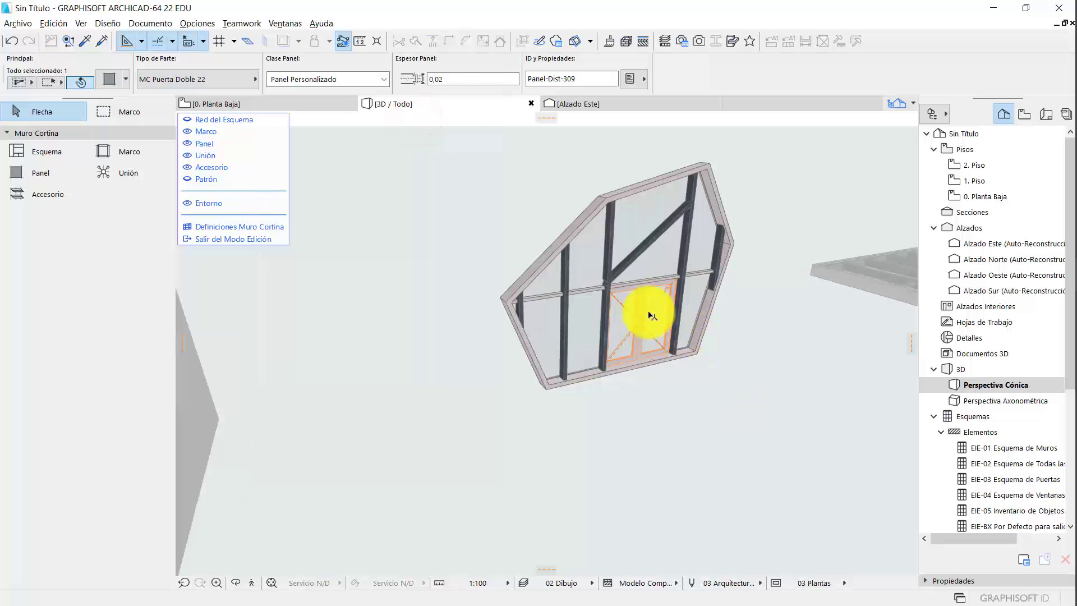
pyautogui.click(109, 79)
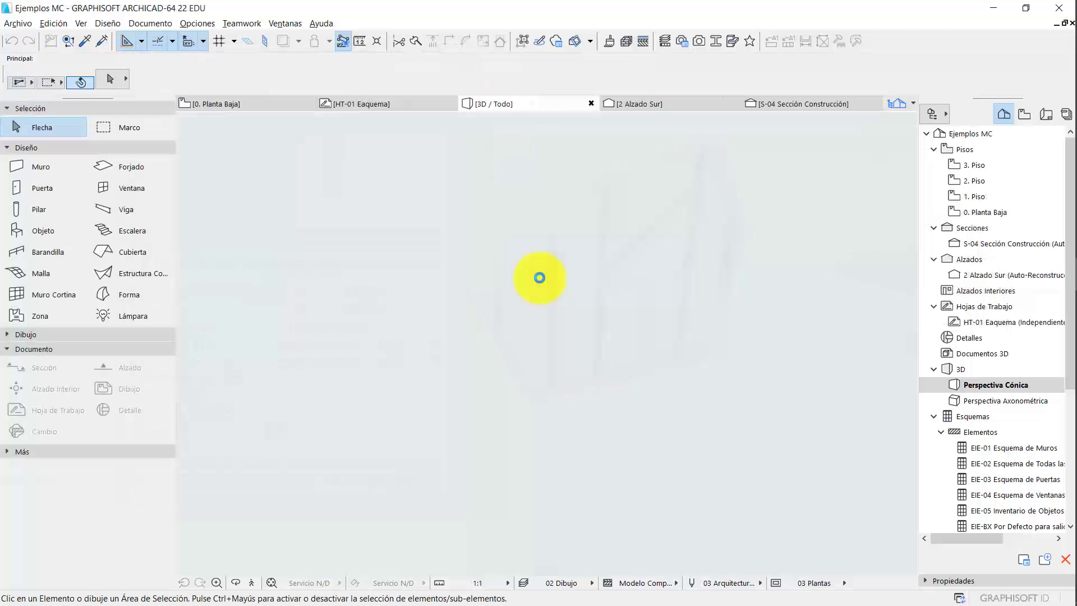
# - Pick up the parameters of the nearest of the three sample curtain walls beside the gabled frame building
pyautogui.scroll(4, 498, 255)
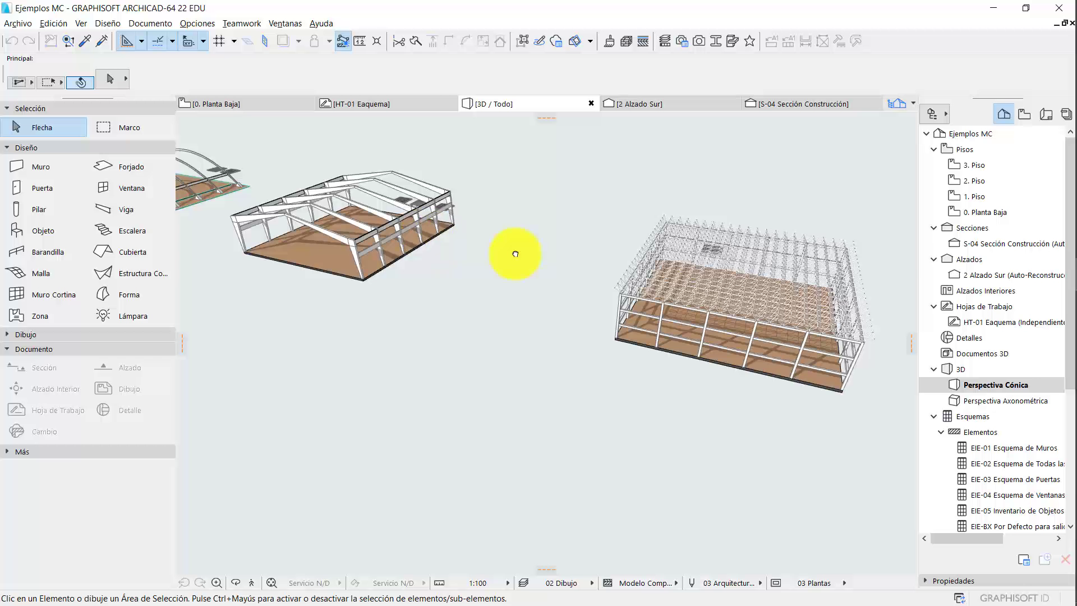
pyautogui.moveTo(515, 254); pyautogui.dragTo(529, 224)
pyautogui.scroll(3, 623, 245)
pyautogui.scroll(2, 622, 245)
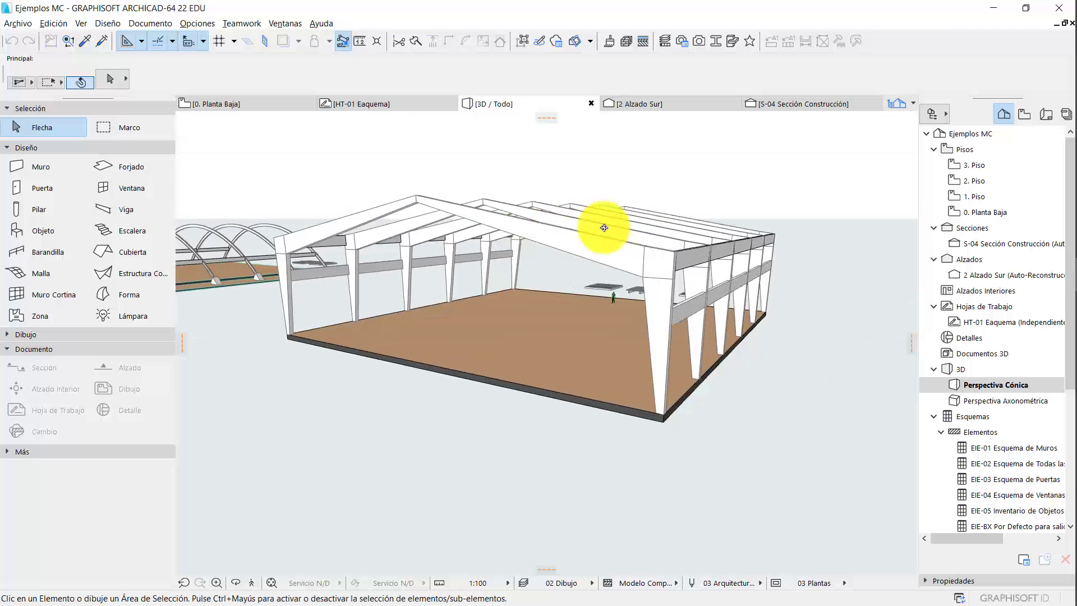
pyautogui.moveTo(604, 227); pyautogui.dragTo(724, 255)
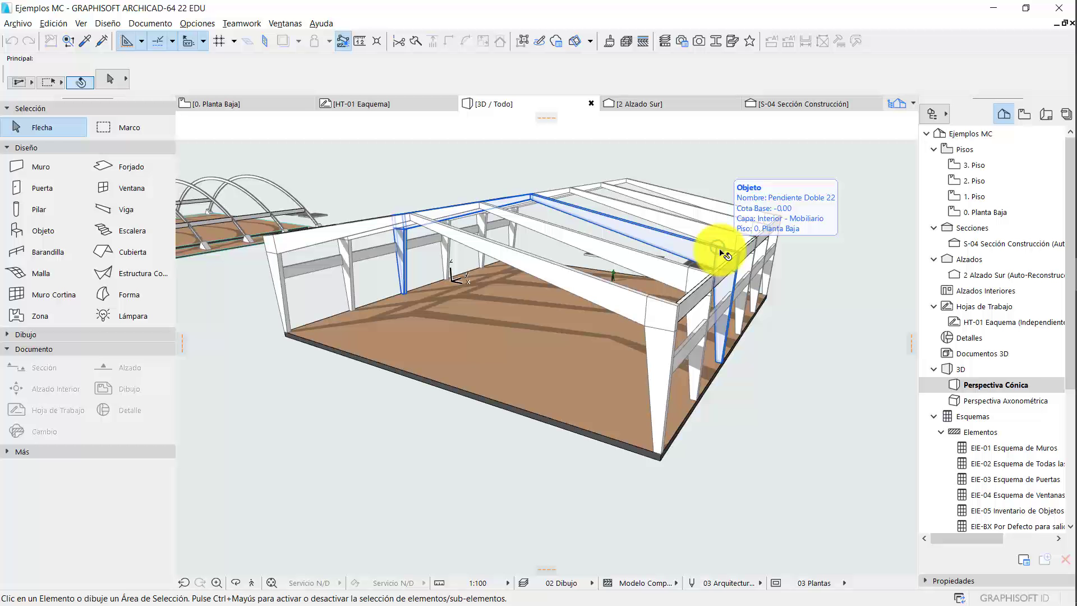
pyautogui.moveTo(725, 256); pyautogui.dragTo(815, 294)
pyautogui.keyDown('shift'); pyautogui.moveTo(815, 294); pyautogui.dragTo(577, 295, button='middle'); pyautogui.keyUp('shift')
pyautogui.click(89, 41)
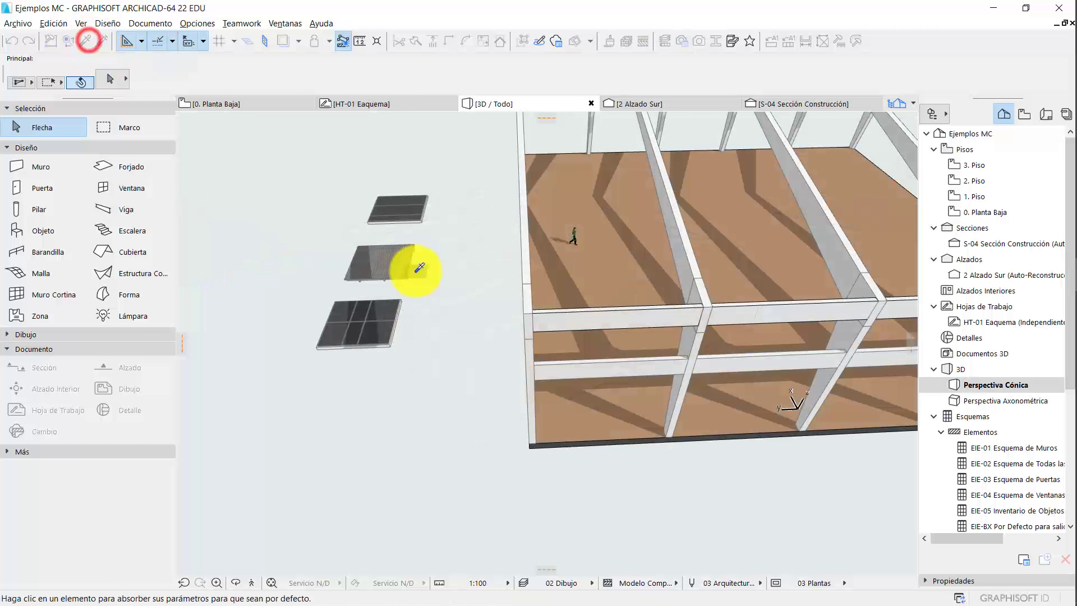
pyautogui.click(373, 307)
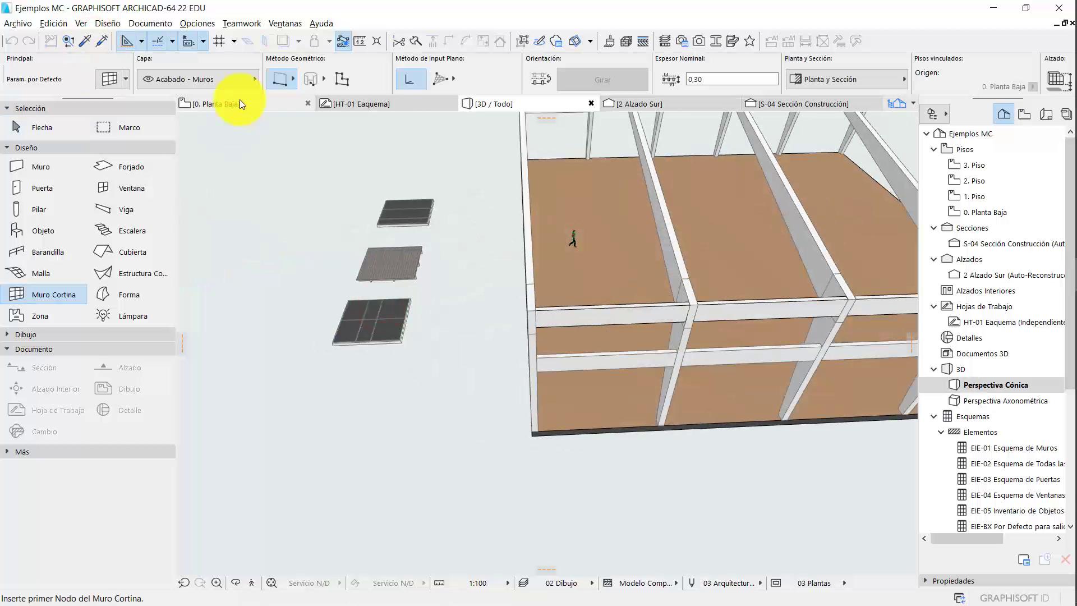
# - Draw a curtain wall 40.40 m long in the ground floor plan, along the building's left edge from upper to lower corner
pyautogui.click(230, 104)
pyautogui.scroll(15, 458, 268)
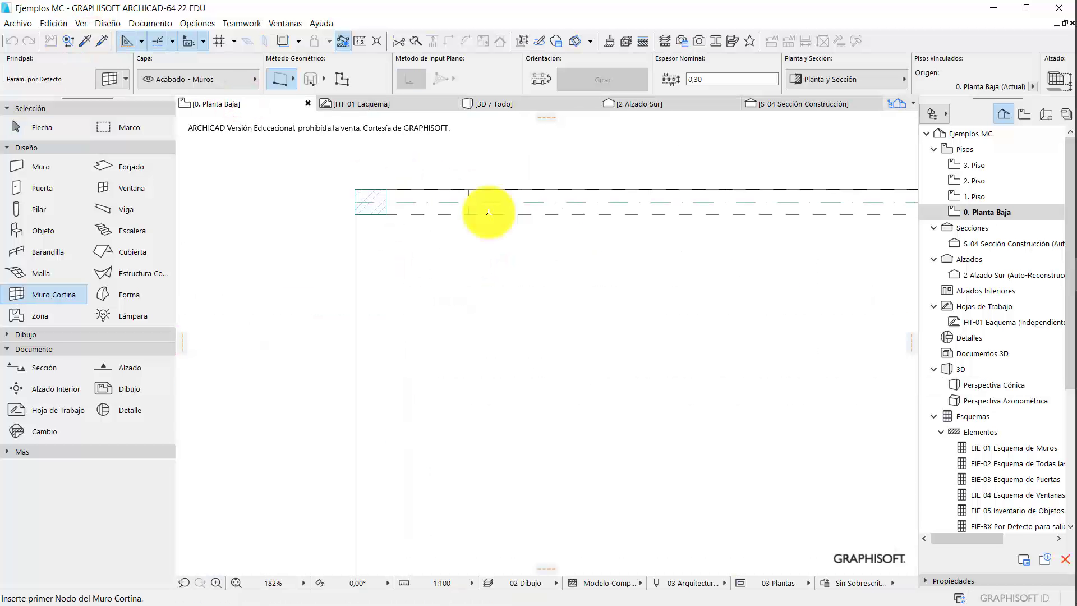
pyautogui.scroll(-4, 445, 204)
pyautogui.scroll(3, 442, 201)
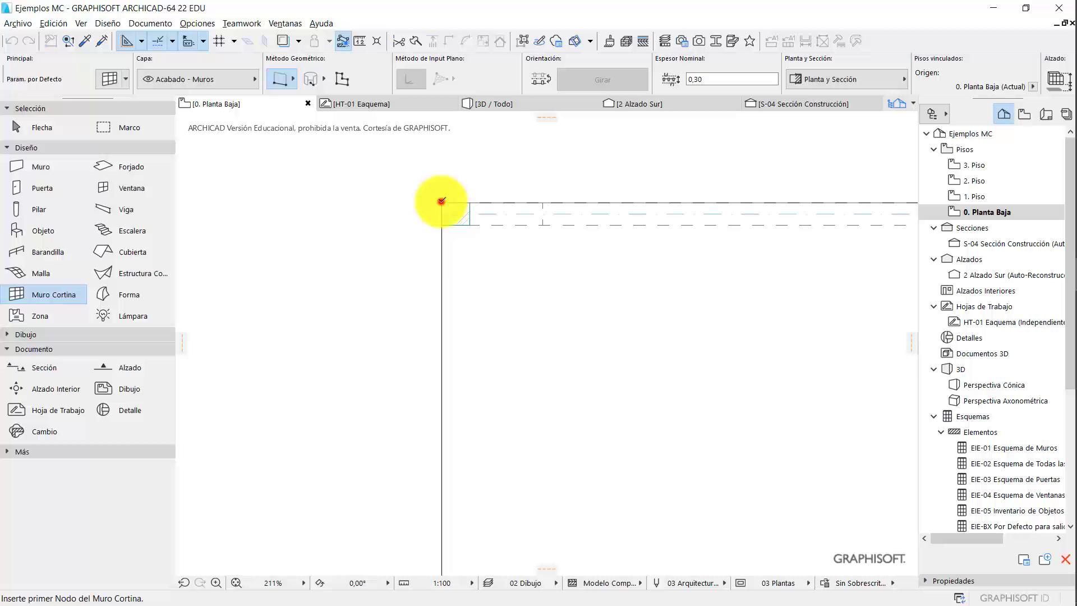
pyautogui.click(442, 199)
pyautogui.scroll(-4, 449, 276)
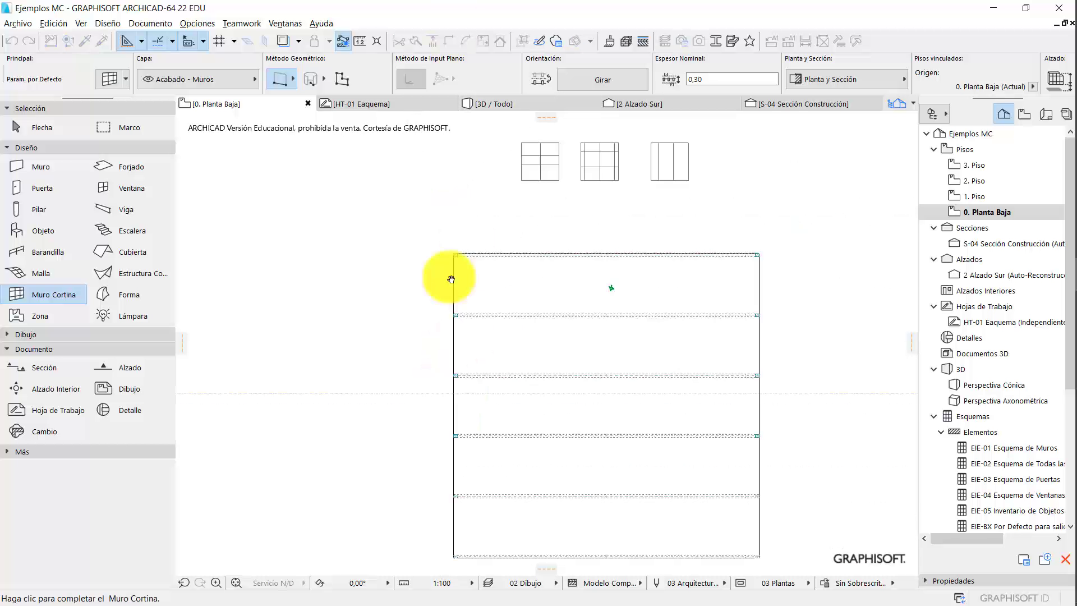
pyautogui.scroll(5, 463, 301)
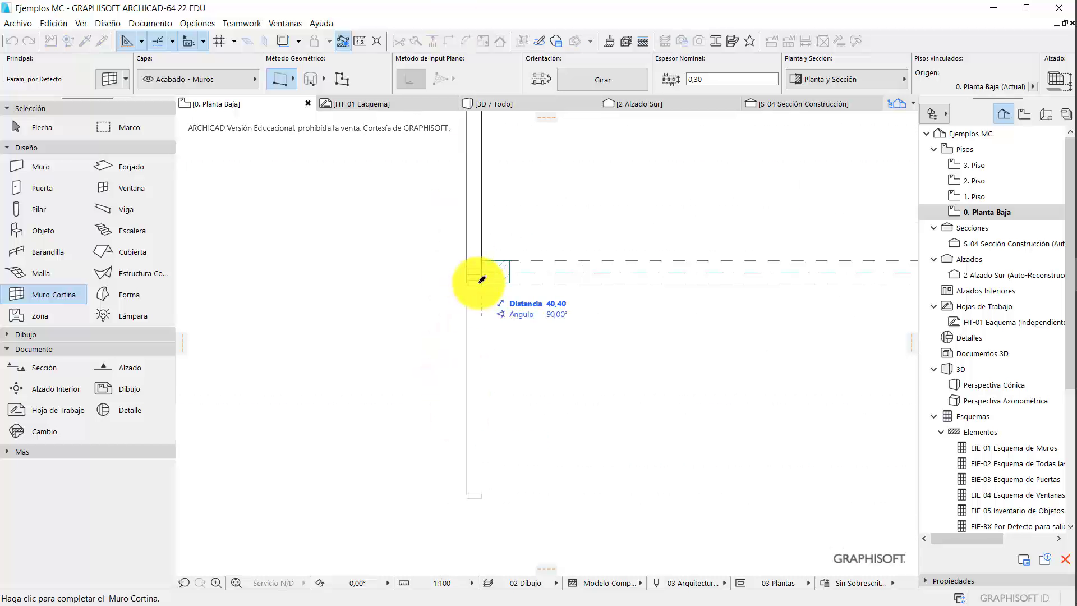
pyautogui.click(480, 282)
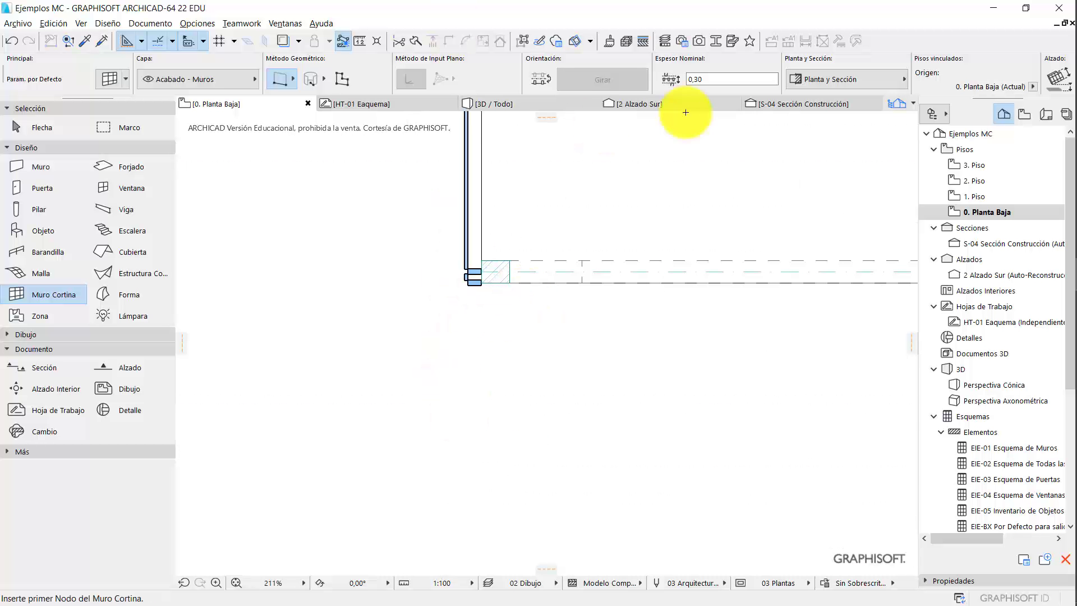
# - Raise the new side curtain wall's height in 3D to the top of the frame's eaves
pyautogui.click(505, 104)
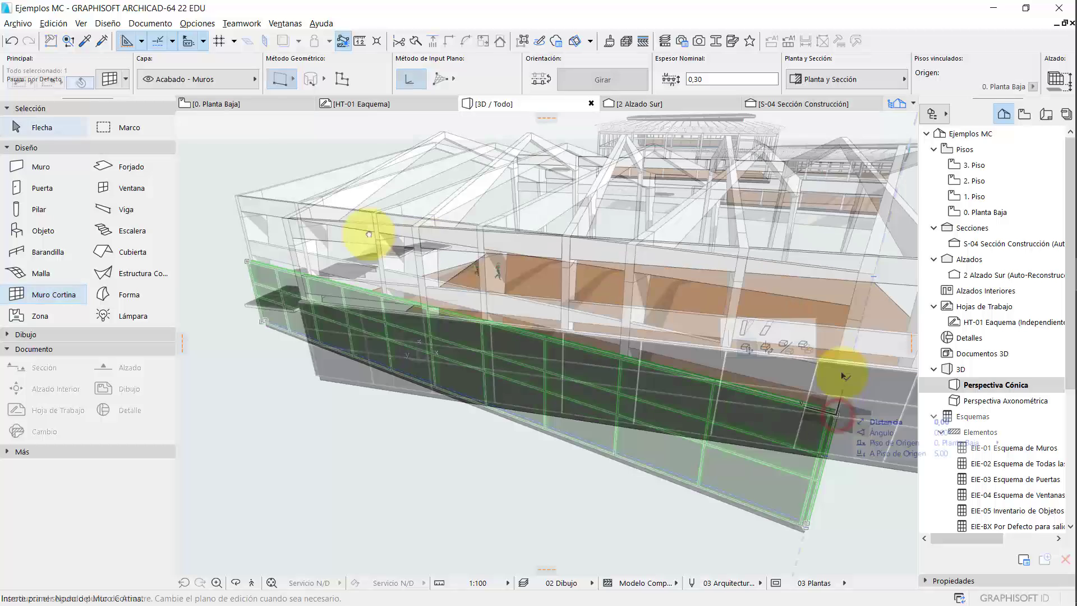
pyautogui.click(230, 120)
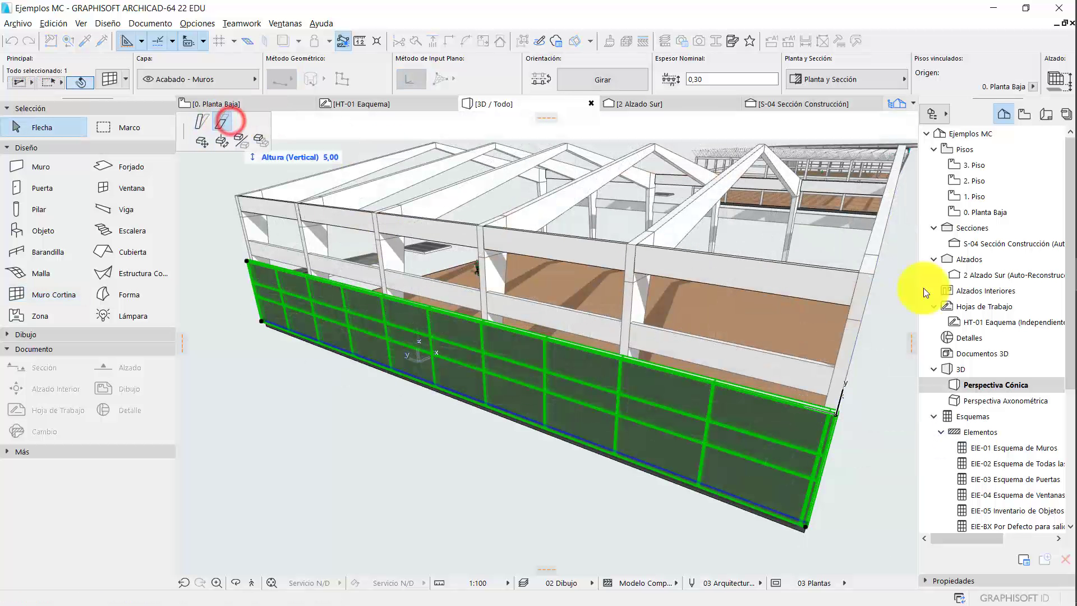
pyautogui.click(873, 275)
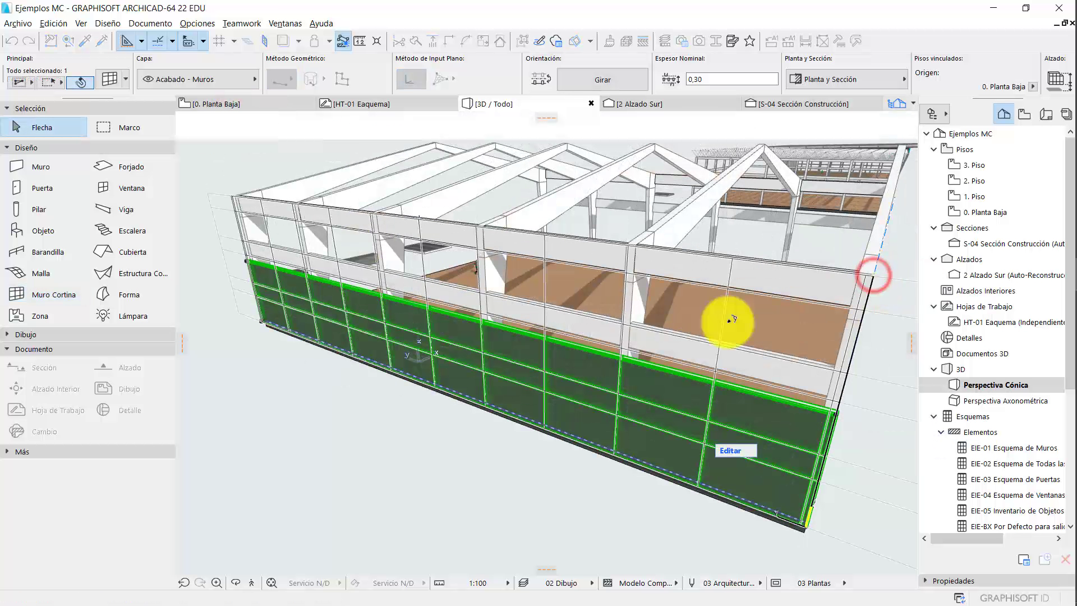
pyautogui.click(723, 317)
pyautogui.scroll(3, 649, 270)
pyautogui.scroll(-5, 746, 274)
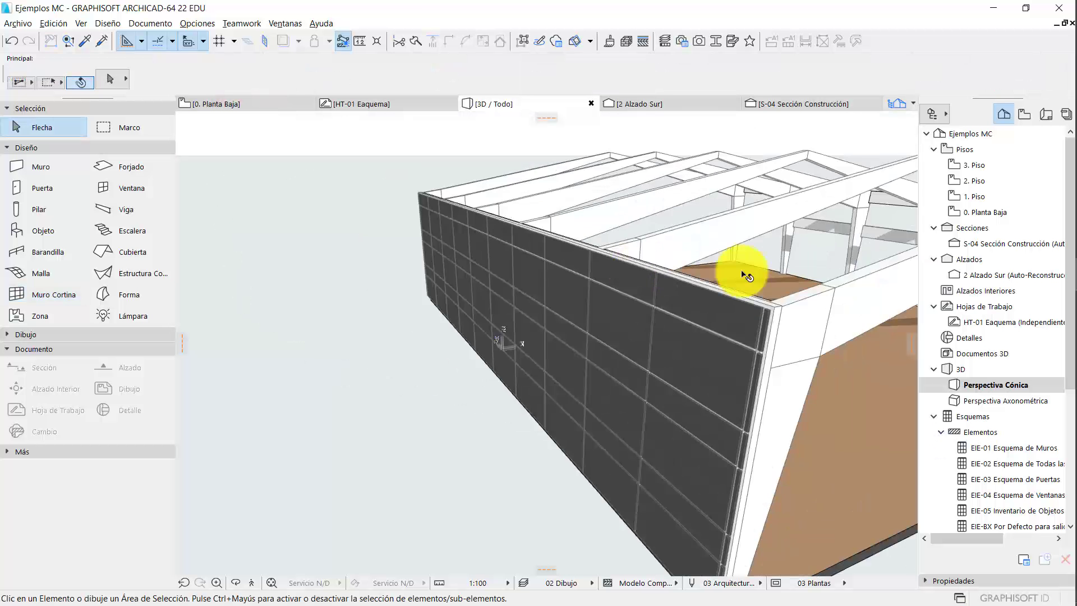
pyautogui.keyDown('shift'); pyautogui.moveTo(781, 277); pyautogui.dragTo(628, 269, button='middle'); pyautogui.keyUp('shift')
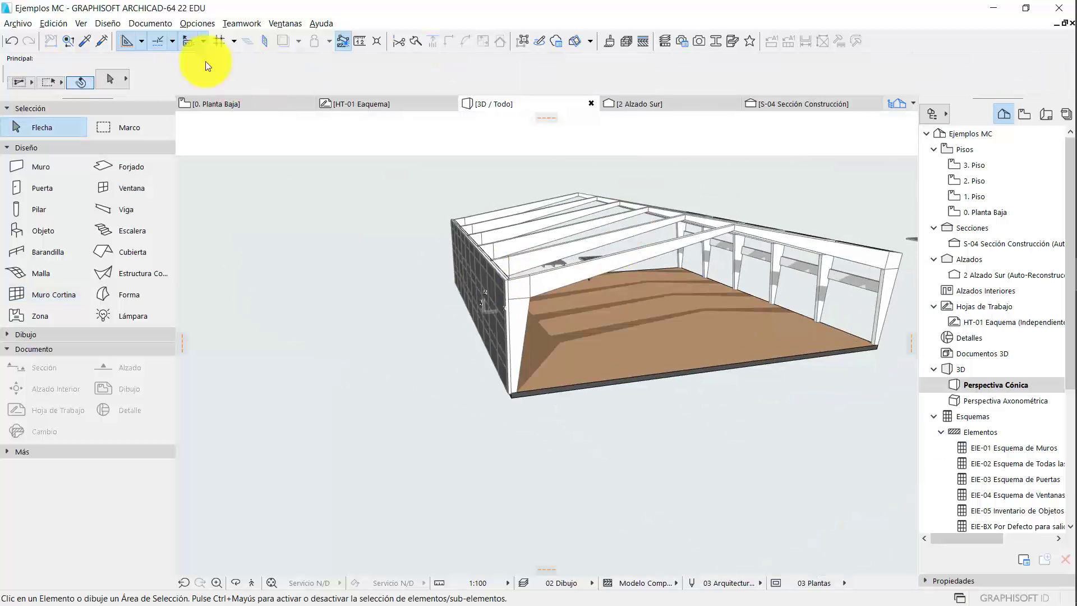
# - Draw a second curtain wall 40.50 m long in the ground floor plan along the building's front edge, and review it in 3D
pyautogui.click(232, 94)
pyautogui.click(54, 295)
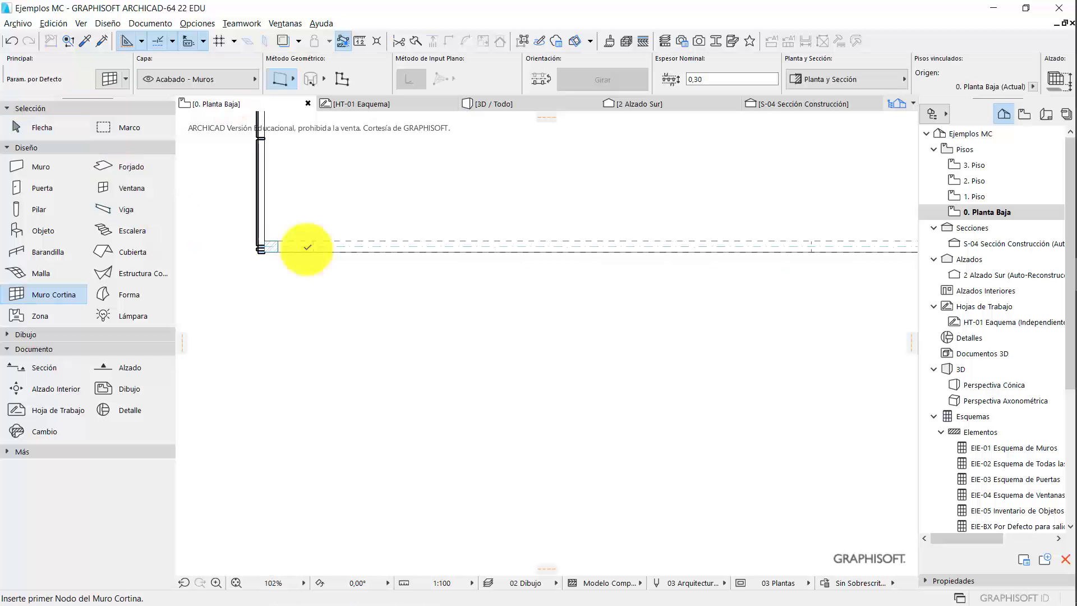
pyautogui.scroll(1, 255, 249)
pyautogui.click(238, 256)
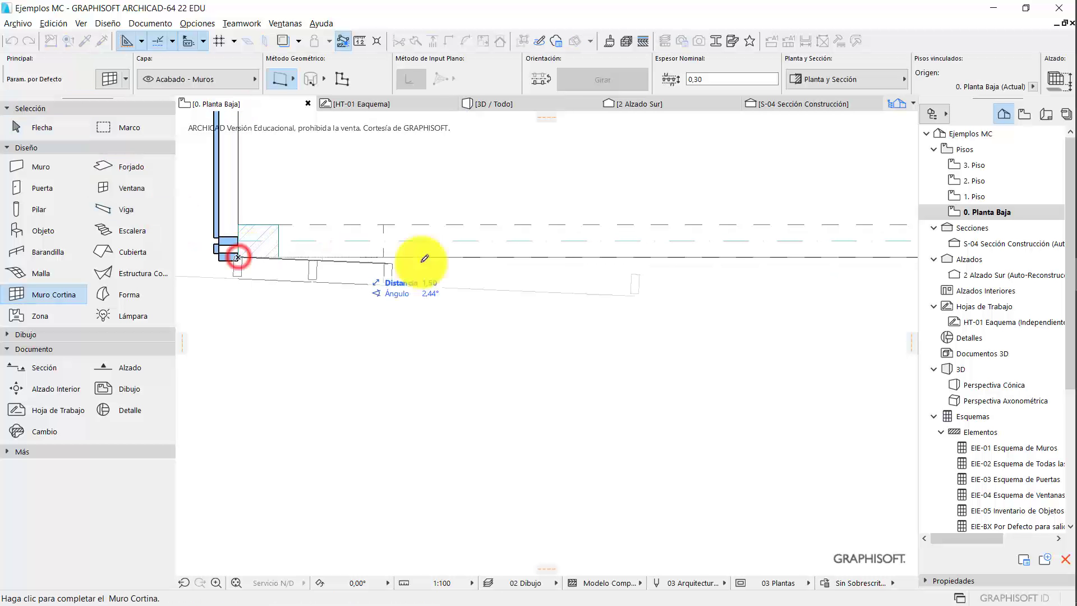
pyautogui.scroll(-3, 586, 261)
pyautogui.moveTo(586, 261); pyautogui.dragTo(187, 254, button='middle')
pyautogui.moveTo(673, 267); pyautogui.dragTo(334, 262, button='middle')
pyautogui.moveTo(693, 259); pyautogui.dragTo(485, 251, button='middle')
pyautogui.scroll(4, 693, 253)
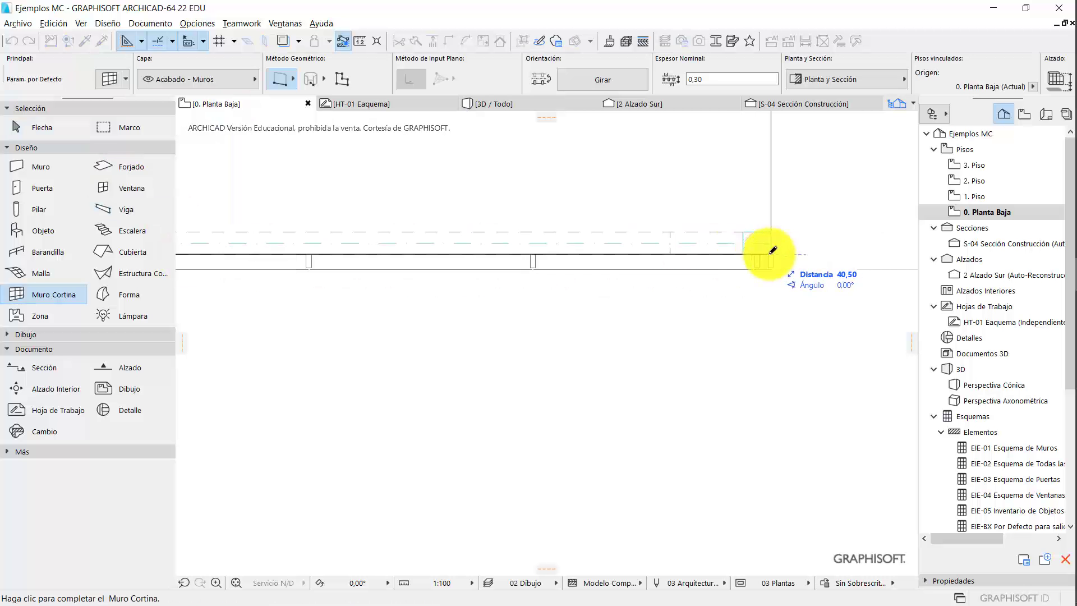
pyautogui.click(772, 250)
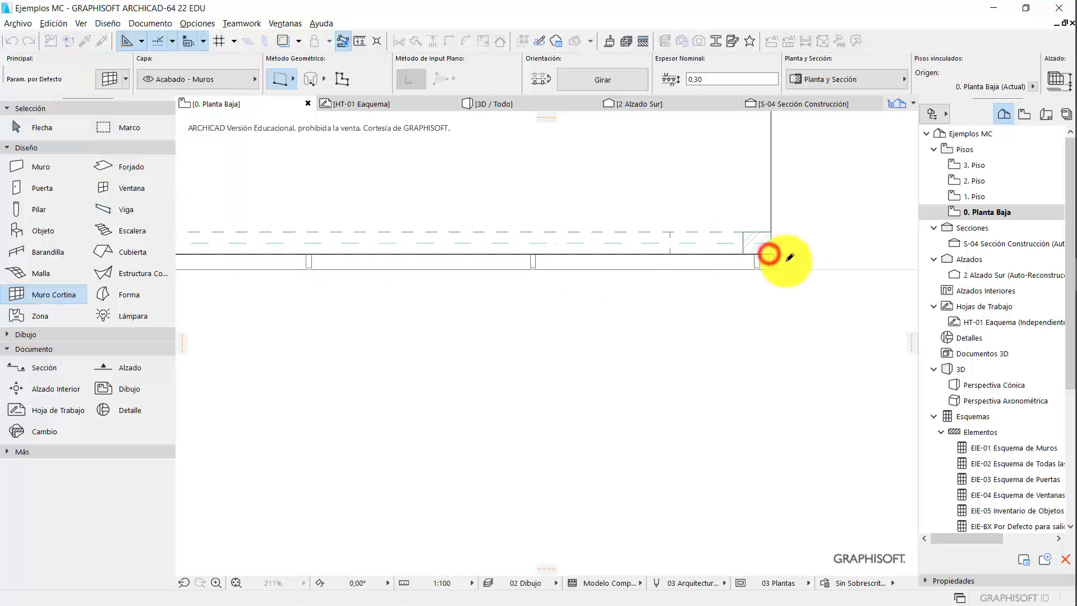
pyautogui.click(522, 102)
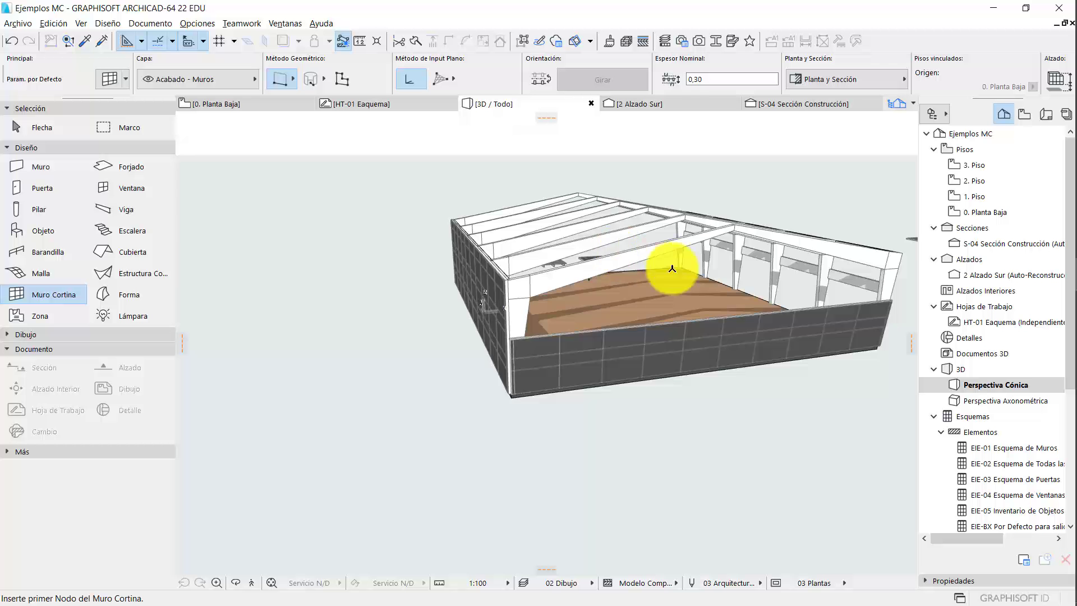
pyautogui.keyDown('shift'); pyautogui.moveTo(673, 264); pyautogui.dragTo(768, 261, button='middle'); pyautogui.keyUp('shift')
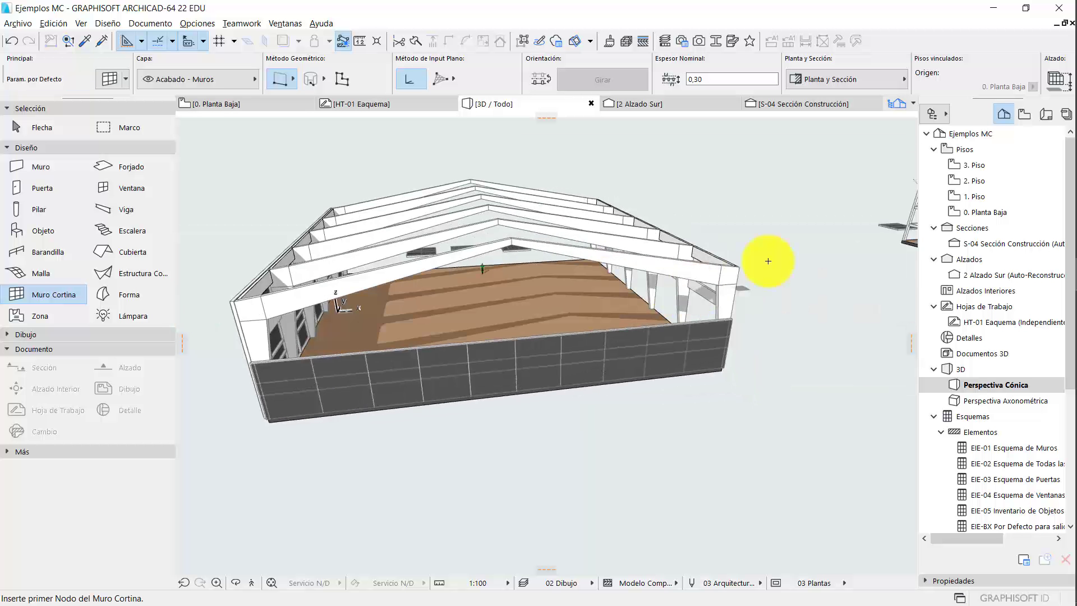
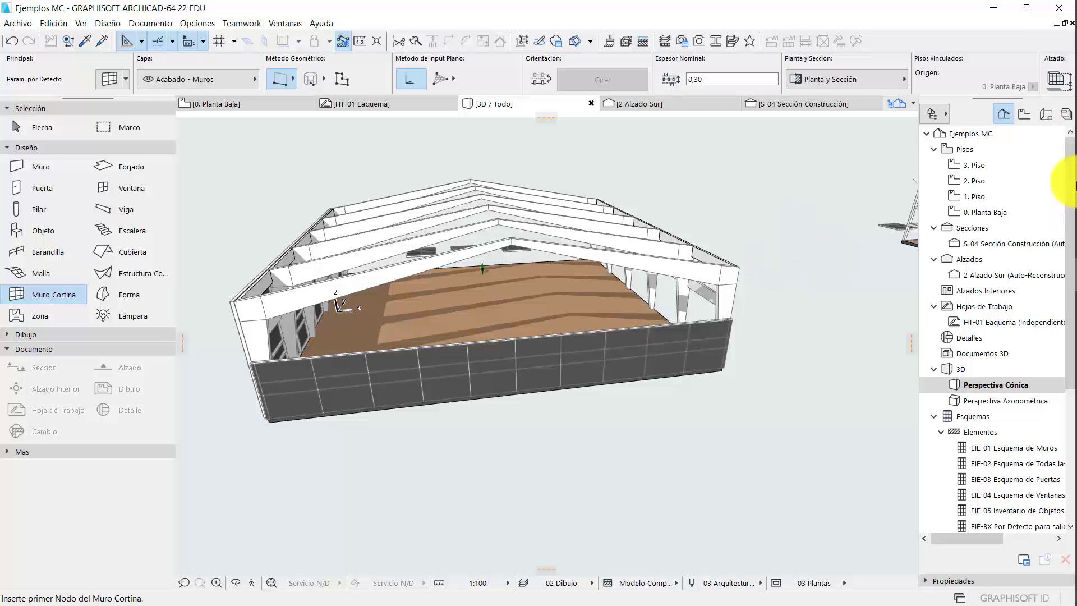
# - Open the 2 Alzado Sur elevation and place guide lines along both top slopes of the gabled frame
pyautogui.doubleClick(1004, 279)
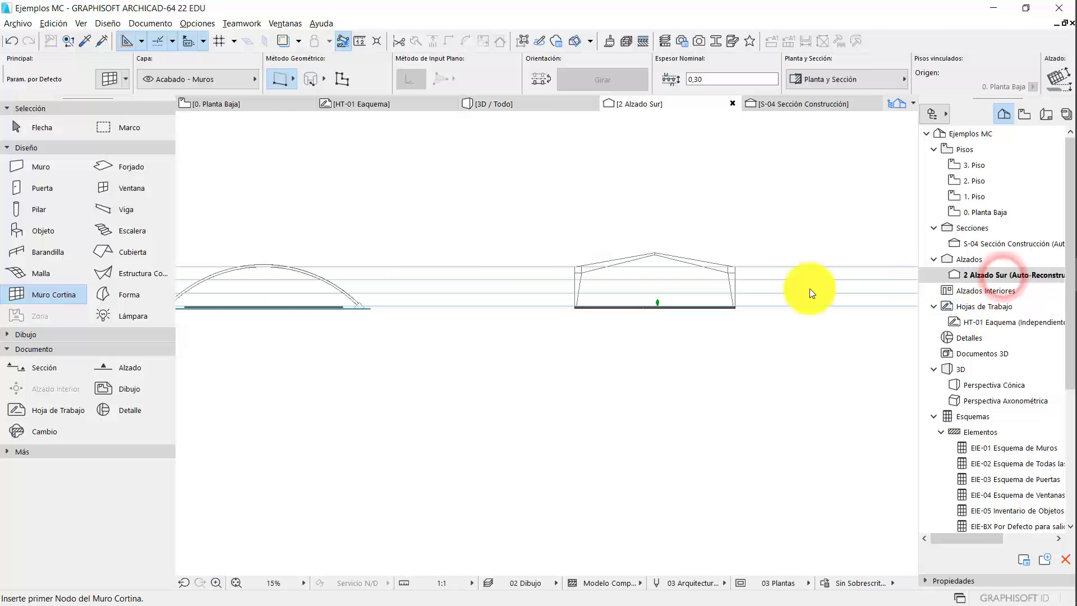
pyautogui.scroll(5, 722, 282)
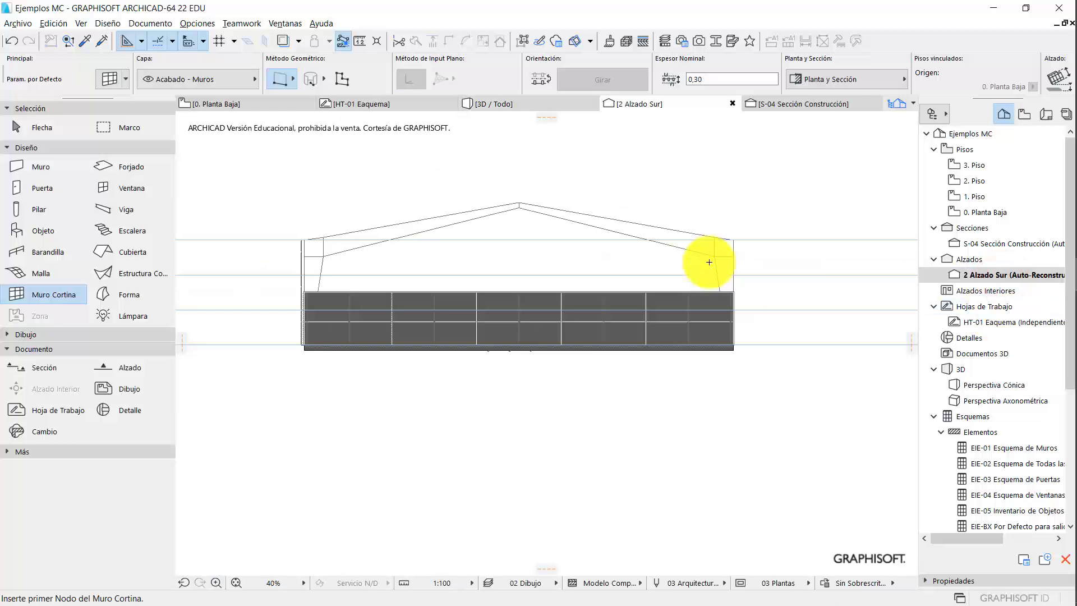
pyautogui.scroll(-1, 709, 262)
pyautogui.scroll(1, 669, 253)
pyautogui.scroll(1, 614, 270)
pyautogui.moveTo(425, 151); pyautogui.dragTo(491, 166, button='middle')
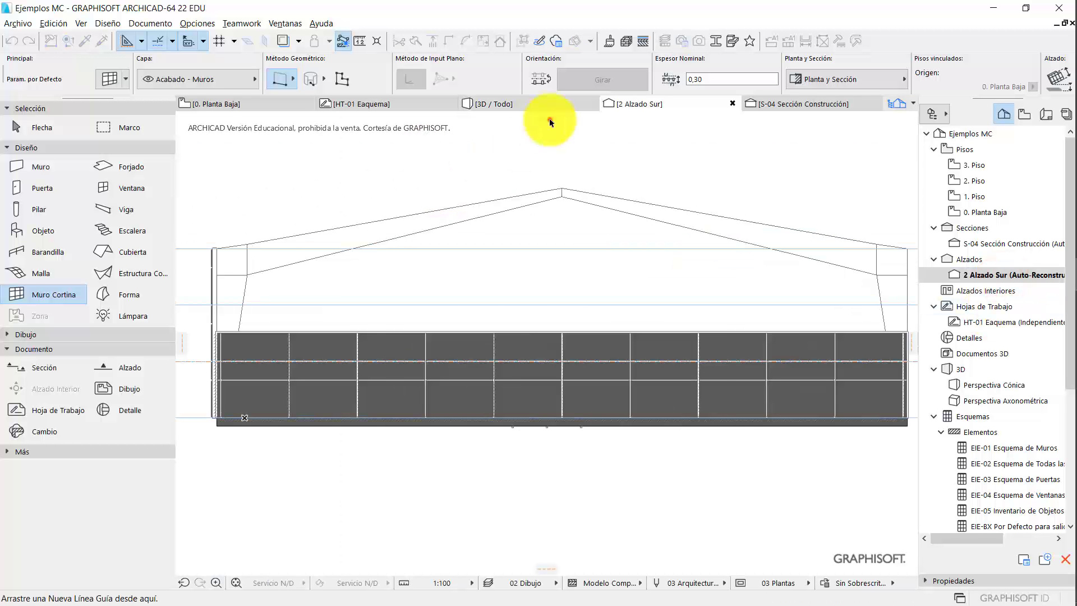
pyautogui.moveTo(549, 122); pyautogui.dragTo(465, 208)
pyautogui.moveTo(492, 208); pyautogui.dragTo(520, 210, button='middle')
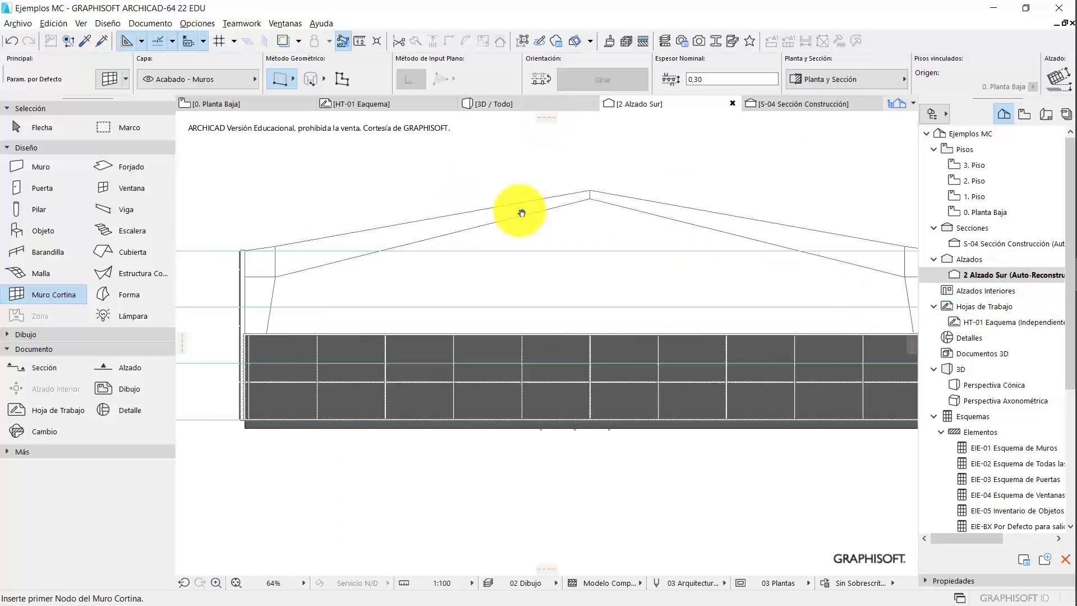
pyautogui.moveTo(557, 127); pyautogui.dragTo(663, 202)
pyautogui.scroll(1, 505, 207)
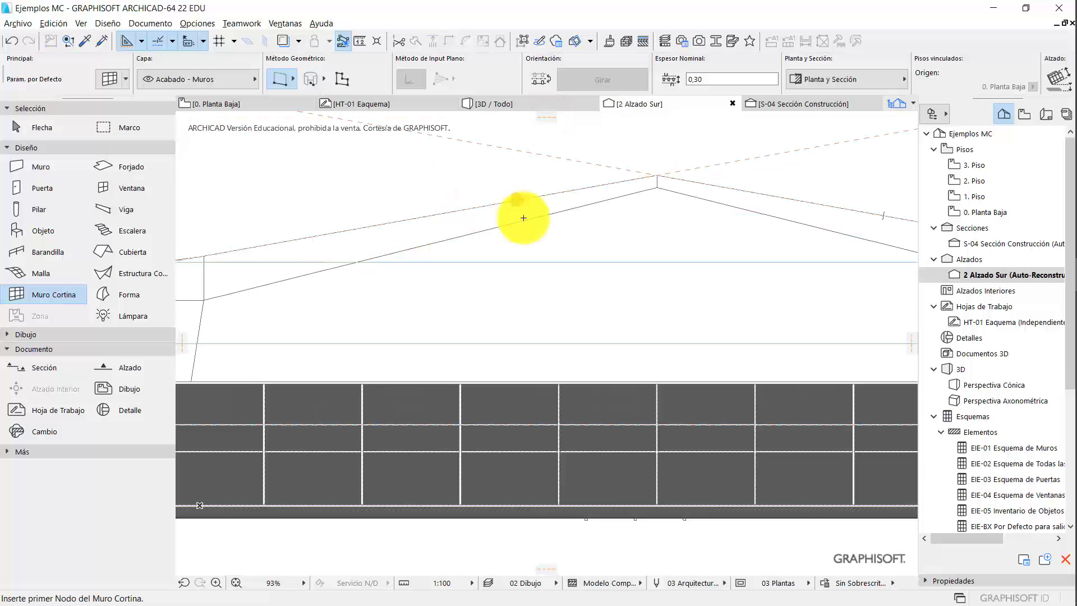
# - Offset a guide line 1 m above the left roof slope and shift the right slope's guide line up to match
pyautogui.scroll(1, 532, 218)
pyautogui.moveTo(547, 219); pyautogui.dragTo(542, 205)
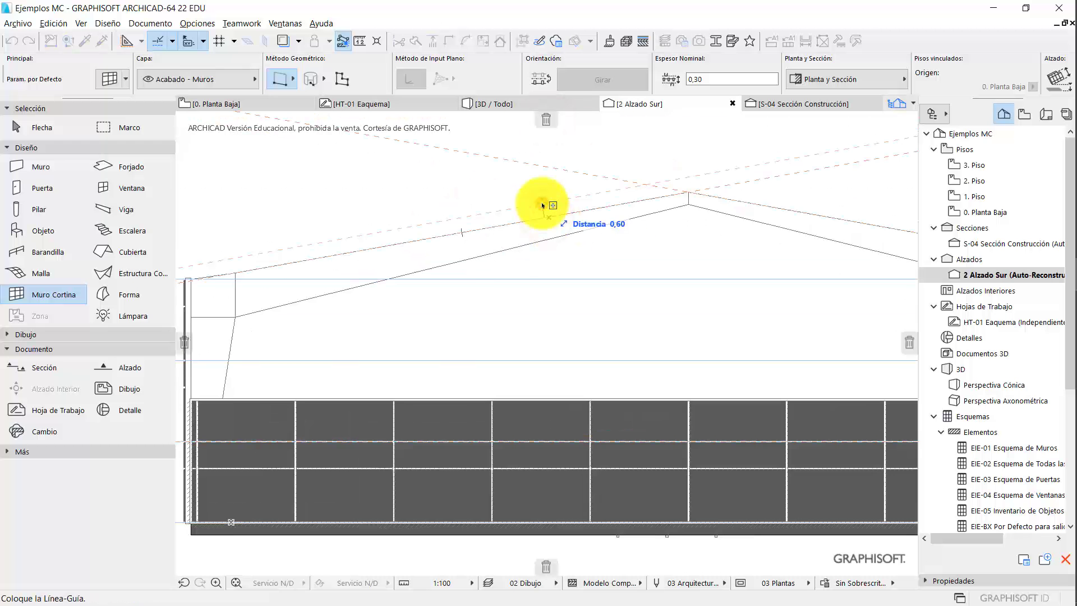
pyautogui.write('1')
pyautogui.press('Return')
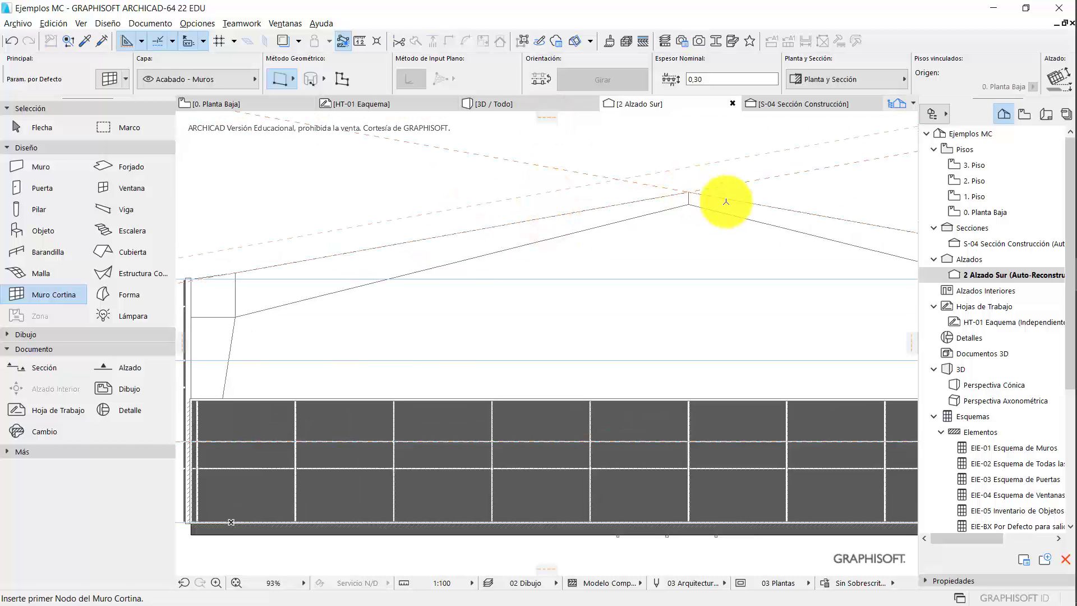
pyautogui.moveTo(696, 194); pyautogui.dragTo(708, 164)
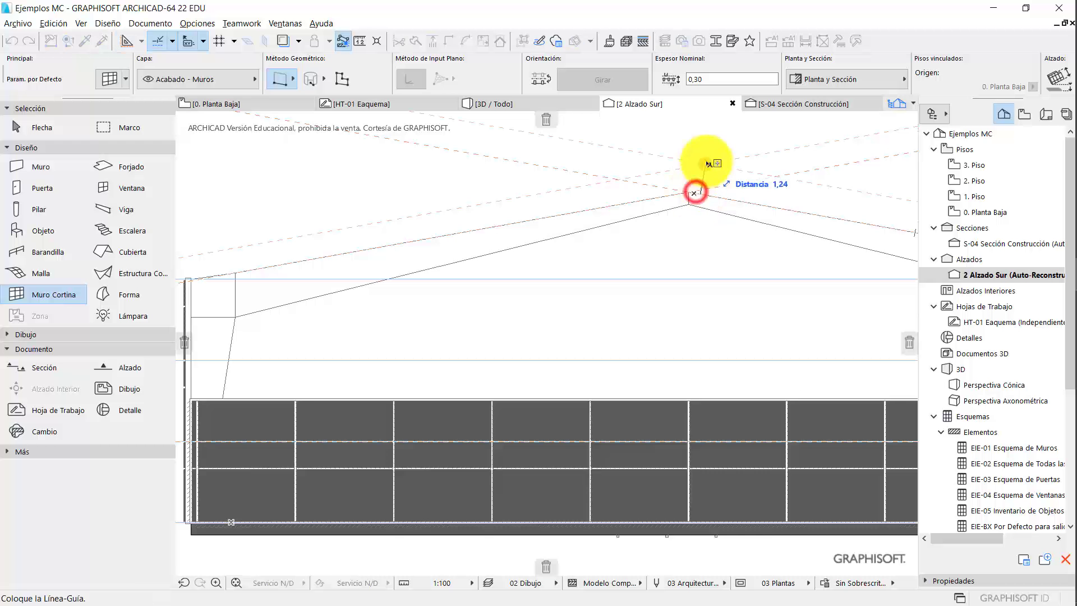
pyautogui.press('Return')
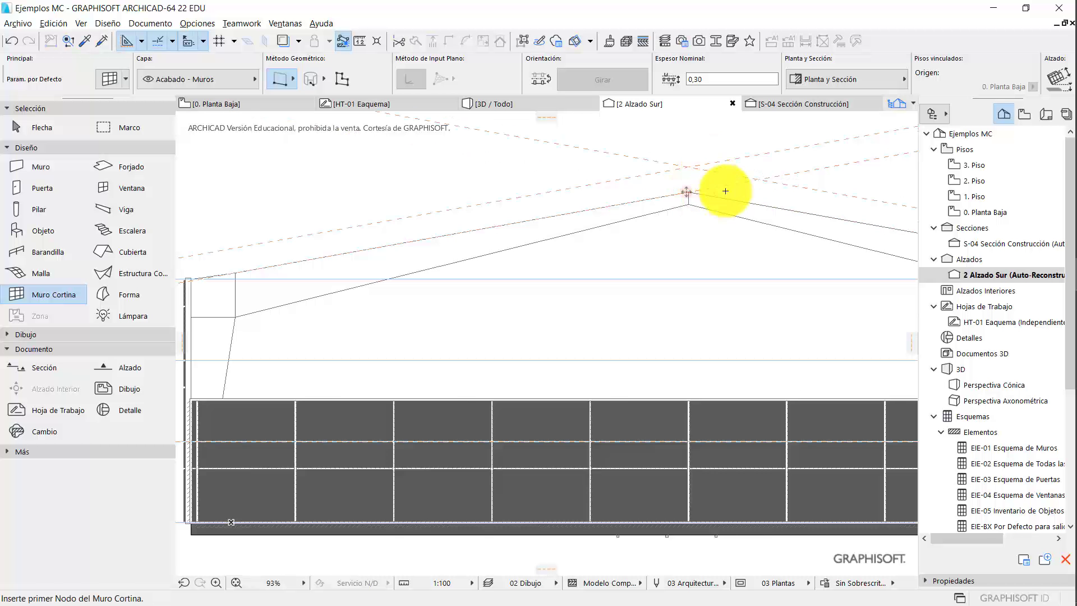
pyautogui.scroll(-2, 725, 191)
pyautogui.moveTo(722, 193); pyautogui.dragTo(594, 236, button='middle')
pyautogui.press('Escape')
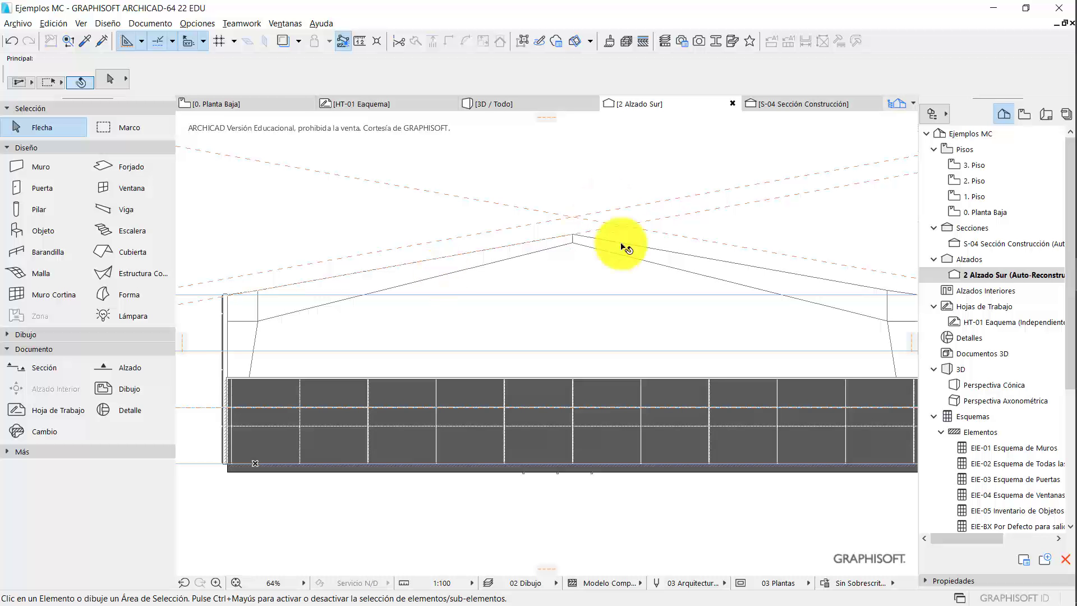
pyautogui.scroll(-2, 668, 233)
pyautogui.moveTo(694, 234); pyautogui.dragTo(683, 244, button='middle')
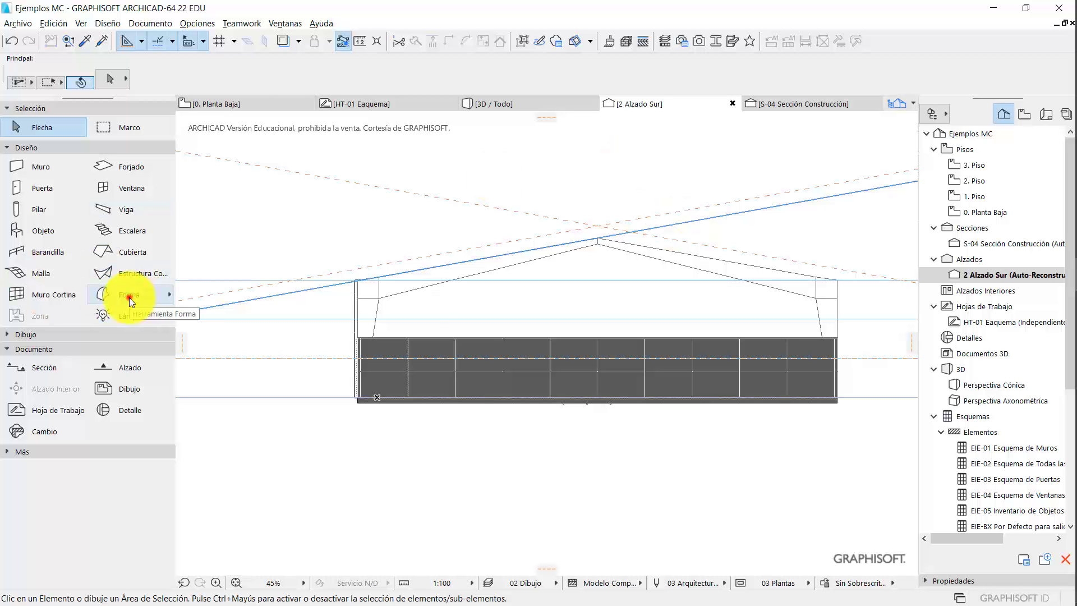
# - Draw an open Morph (Forma) line in the elevation along the raised guide lines, from the left eave over the ridge to the right eave
pyautogui.click(129, 297)
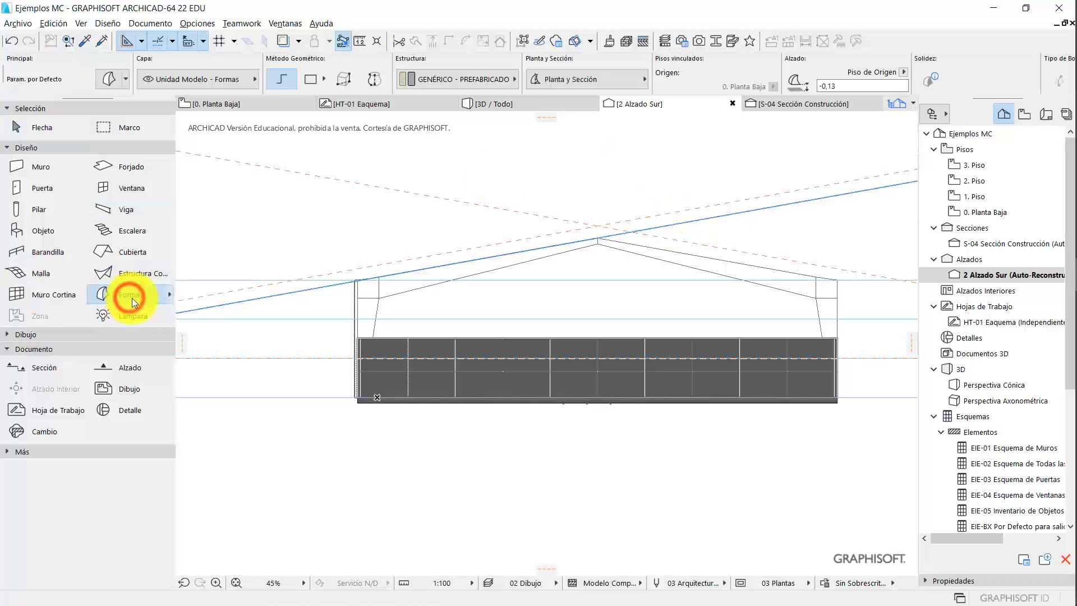
pyautogui.click(285, 85)
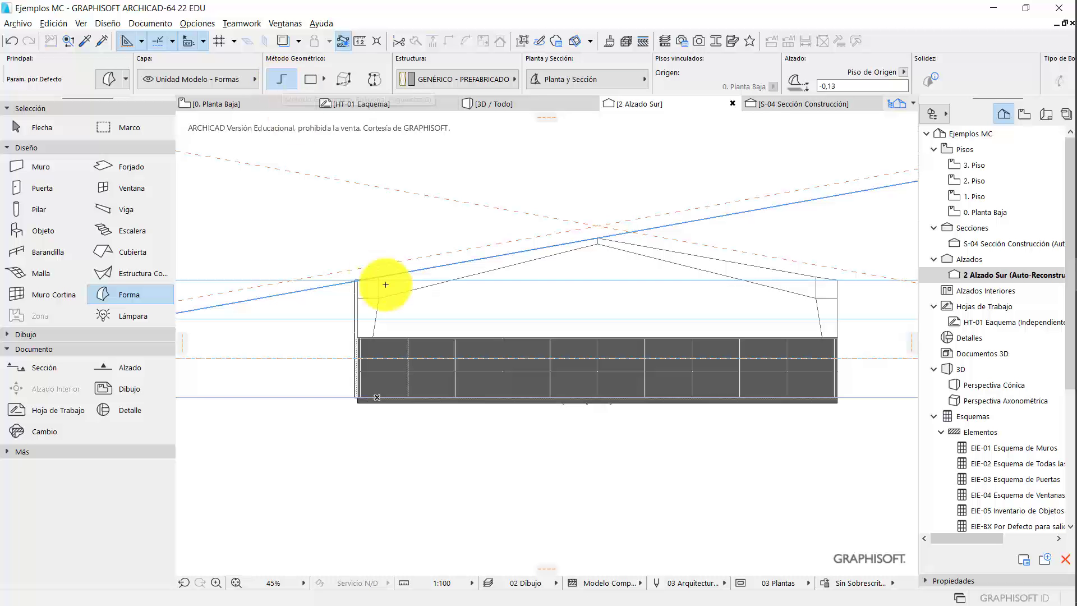
pyautogui.scroll(3, 354, 270)
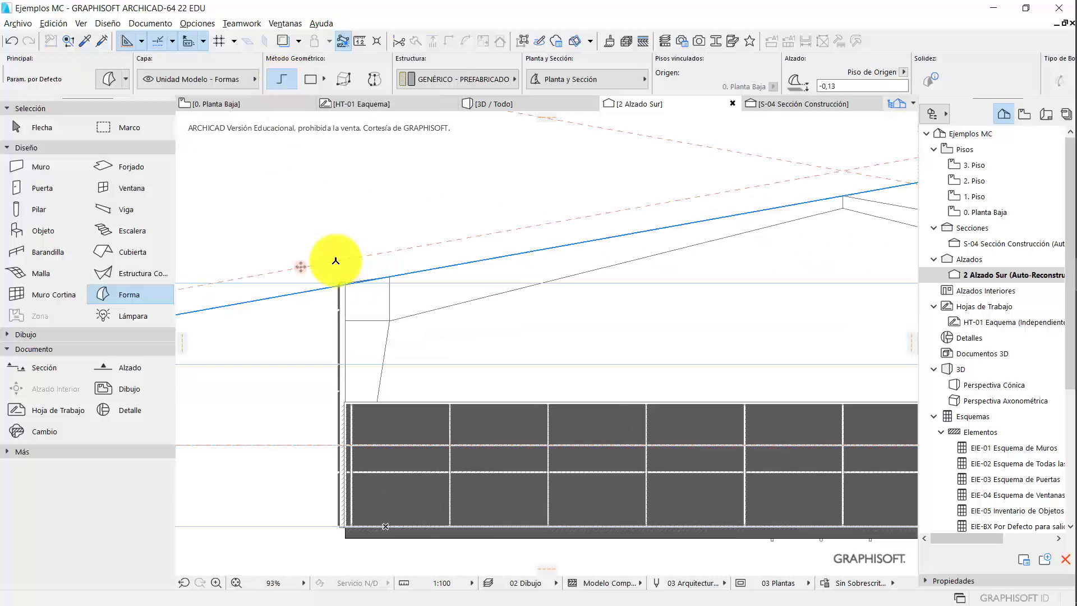
pyautogui.click(335, 261)
pyautogui.moveTo(664, 208); pyautogui.dragTo(470, 232, button='middle')
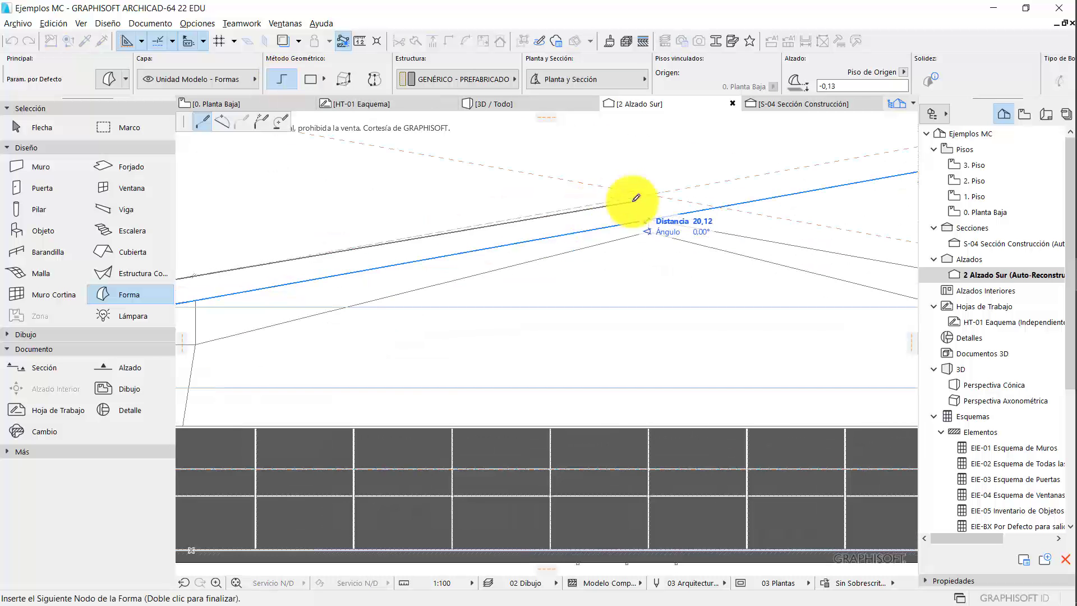
pyautogui.click(650, 191)
pyautogui.moveTo(704, 240); pyautogui.dragTo(403, 247, button='middle')
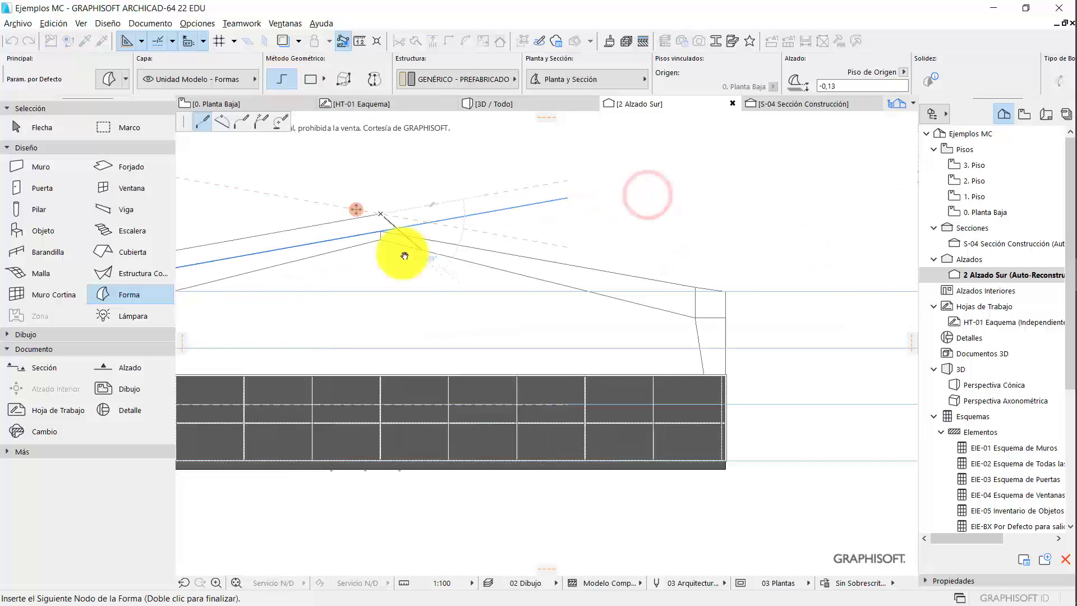
pyautogui.click(729, 271)
pyautogui.scroll(1, 747, 218)
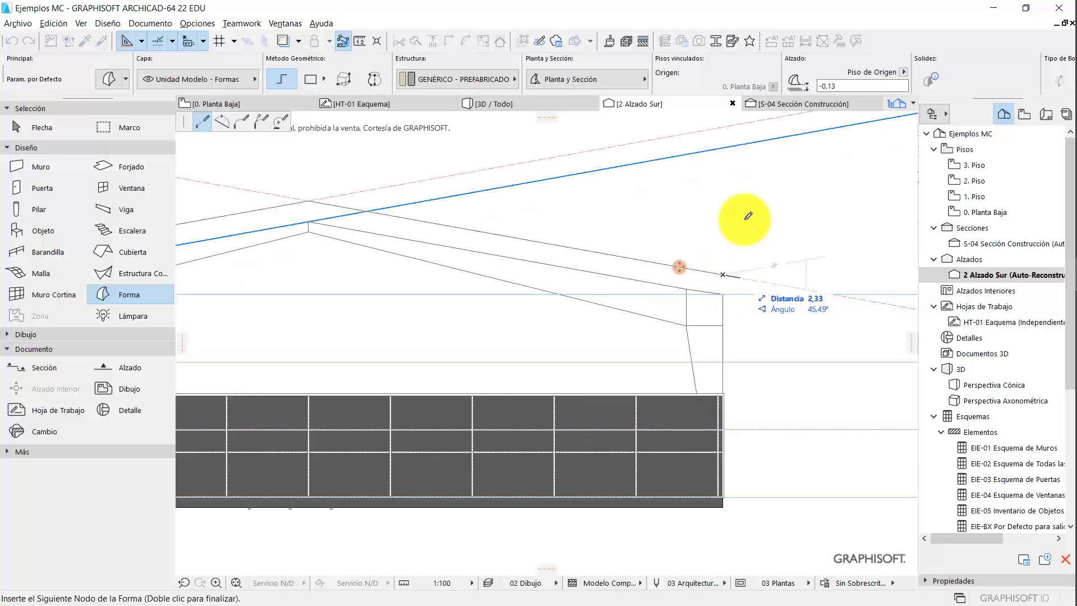
pyautogui.rightClick(748, 215)
pyautogui.click(776, 318)
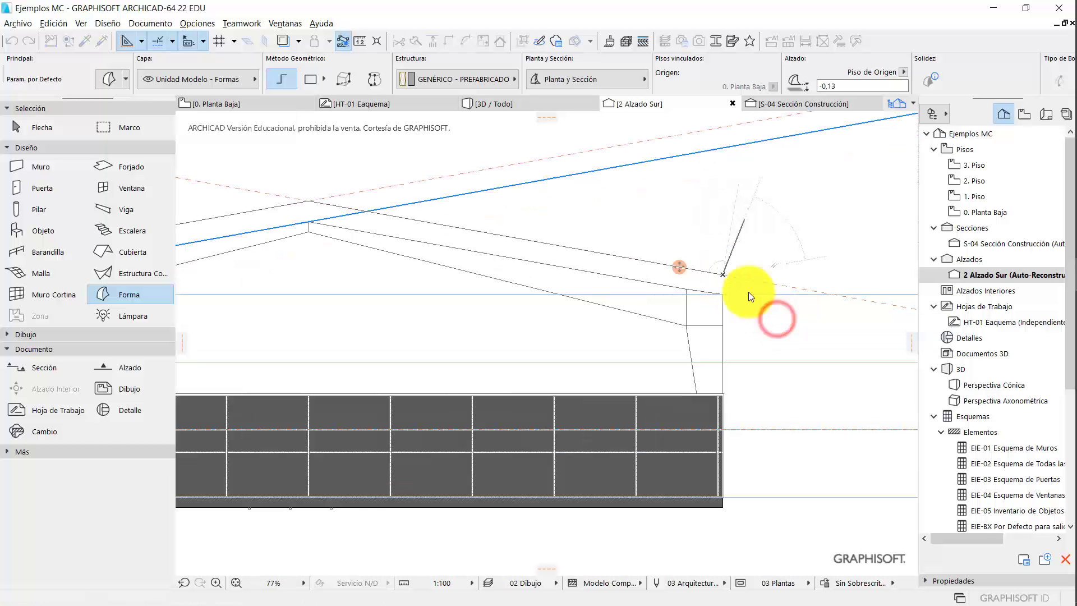
pyautogui.scroll(-5, 657, 272)
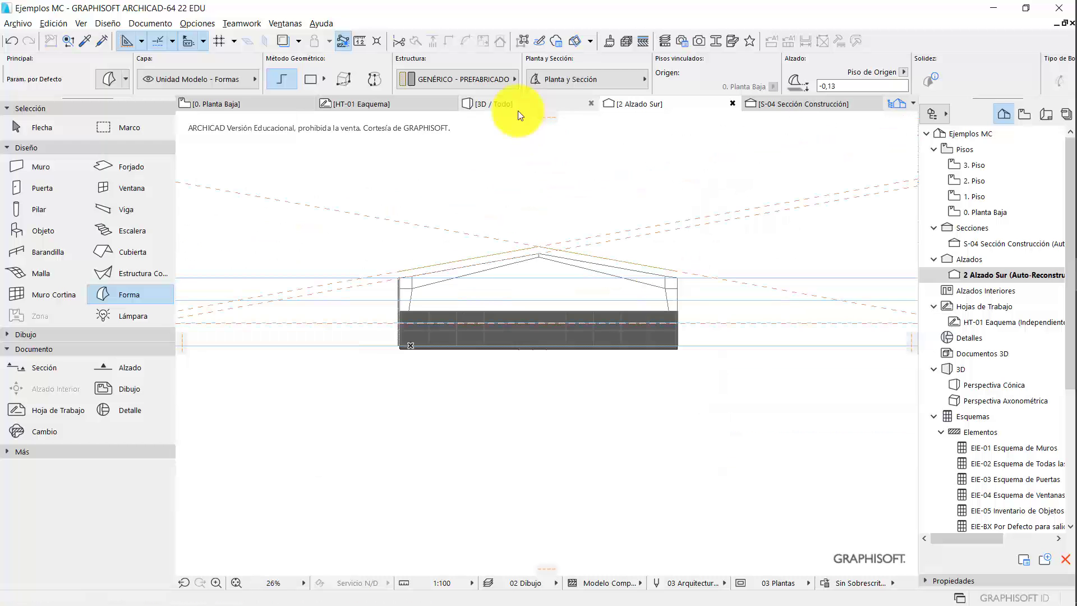
# - Examine where the new roof-slope morph line sits relative to the building, in 3D and in the ground floor plan
pyautogui.click(518, 111)
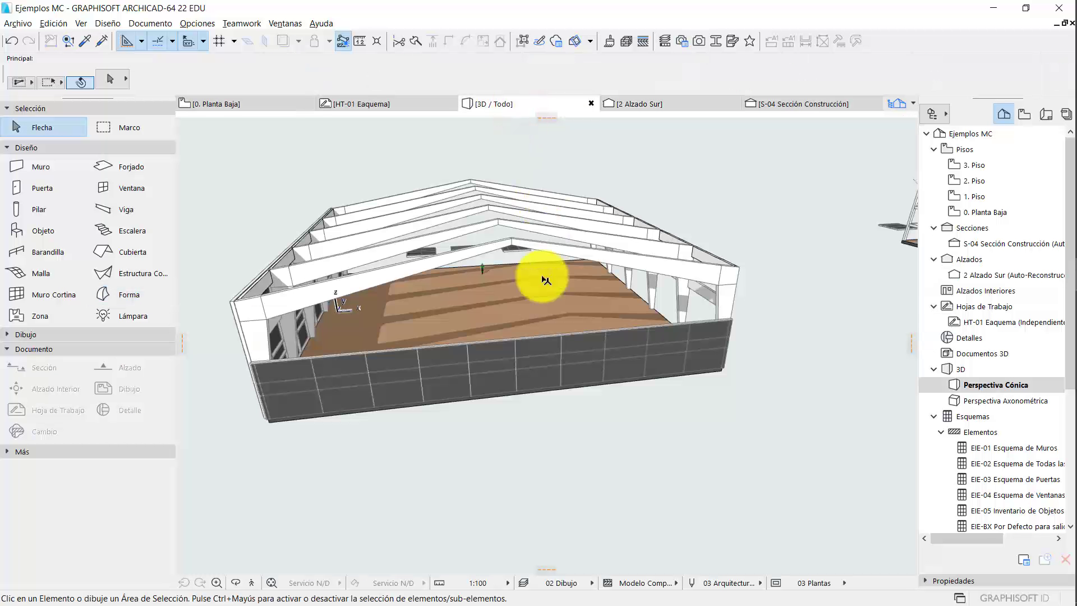
pyautogui.scroll(-3, 542, 278)
pyautogui.keyDown('shift'); pyautogui.moveTo(492, 328); pyautogui.dragTo(535, 263, button='middle'); pyautogui.keyUp('shift')
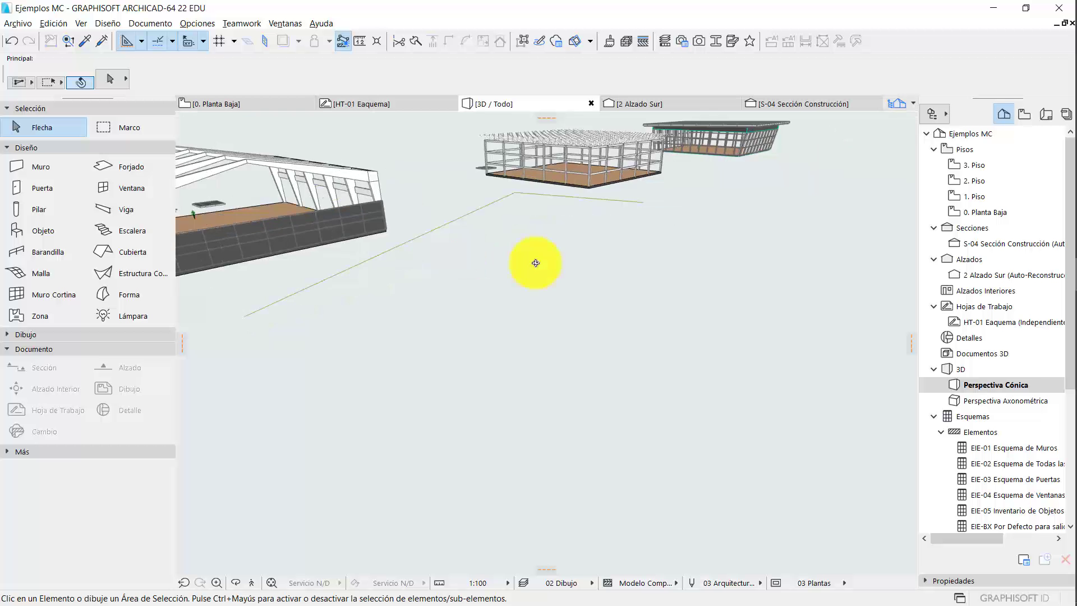
pyautogui.keyDown('shift'); pyautogui.moveTo(488, 228); pyautogui.dragTo(778, 345, button='middle'); pyautogui.keyUp('shift')
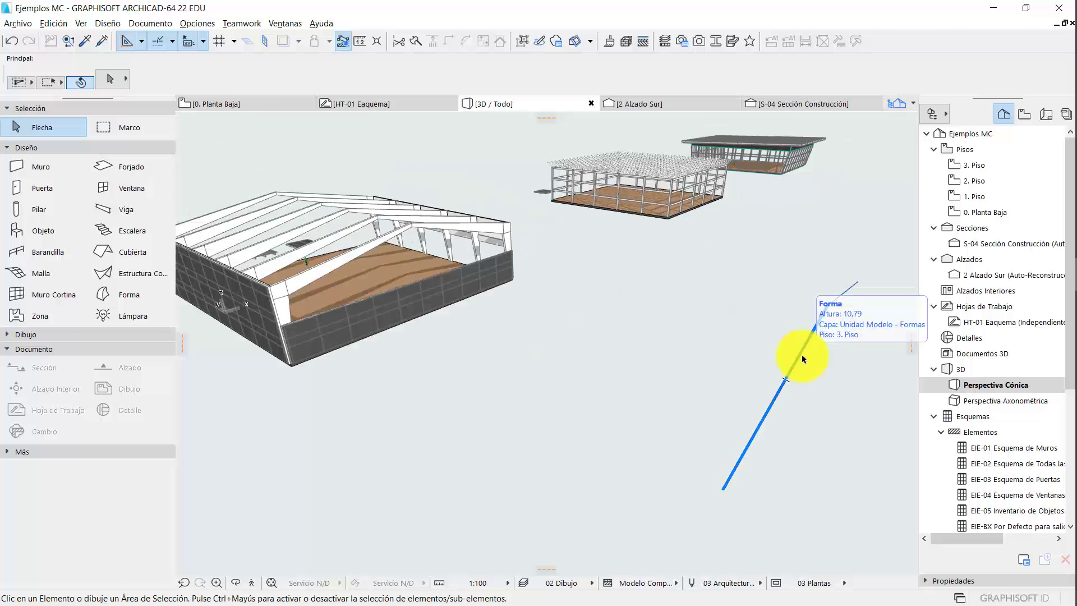
pyautogui.click(230, 102)
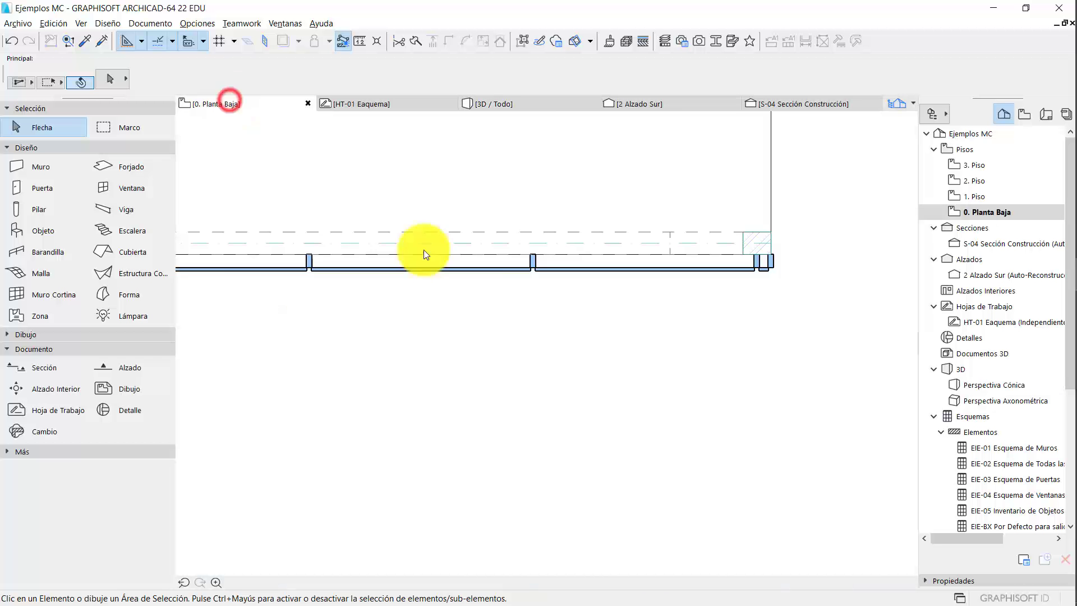
pyautogui.scroll(-9, 497, 303)
pyautogui.moveTo(498, 365); pyautogui.dragTo(589, 245, button='middle')
pyautogui.scroll(-3, 561, 347)
pyautogui.moveTo(557, 379); pyautogui.dragTo(597, 269, button='middle')
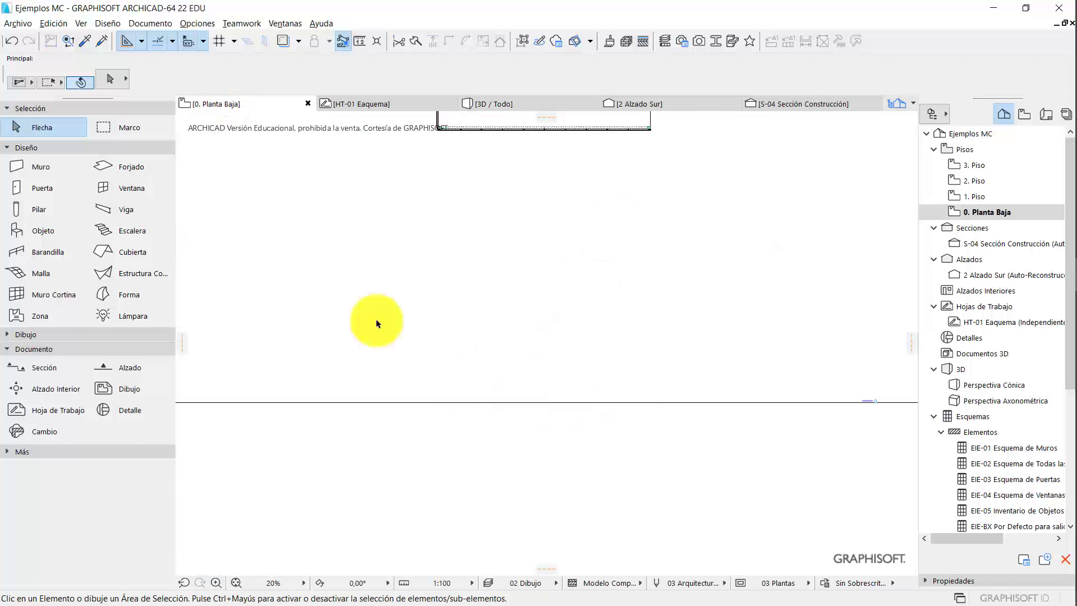
pyautogui.click(332, 297)
pyautogui.click(749, 464)
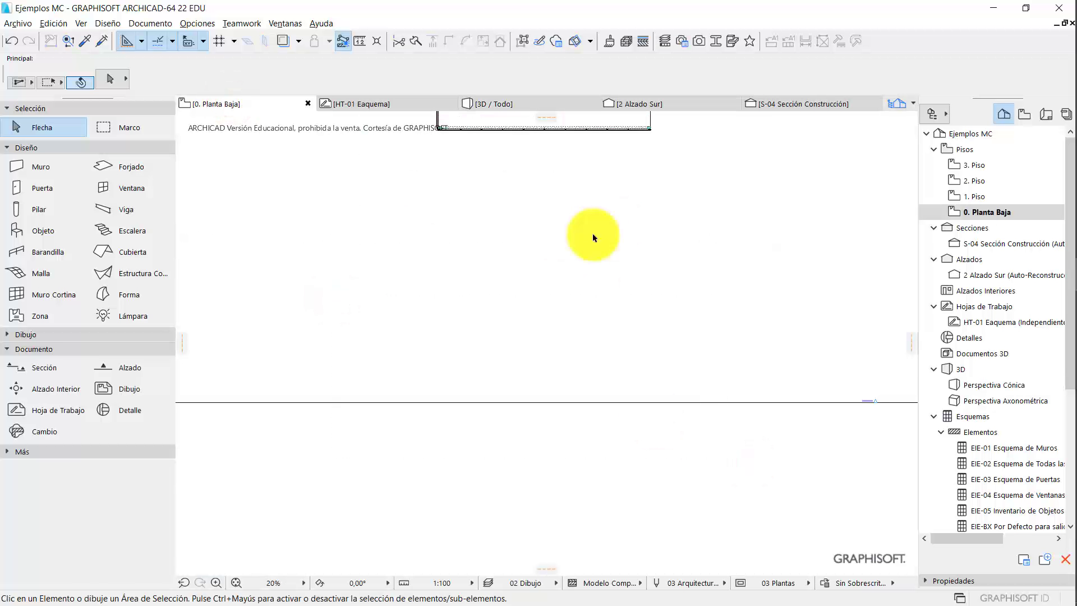
# - Move the roof-slope morph line in 3D closer to the front of the gabled building
pyautogui.click(490, 104)
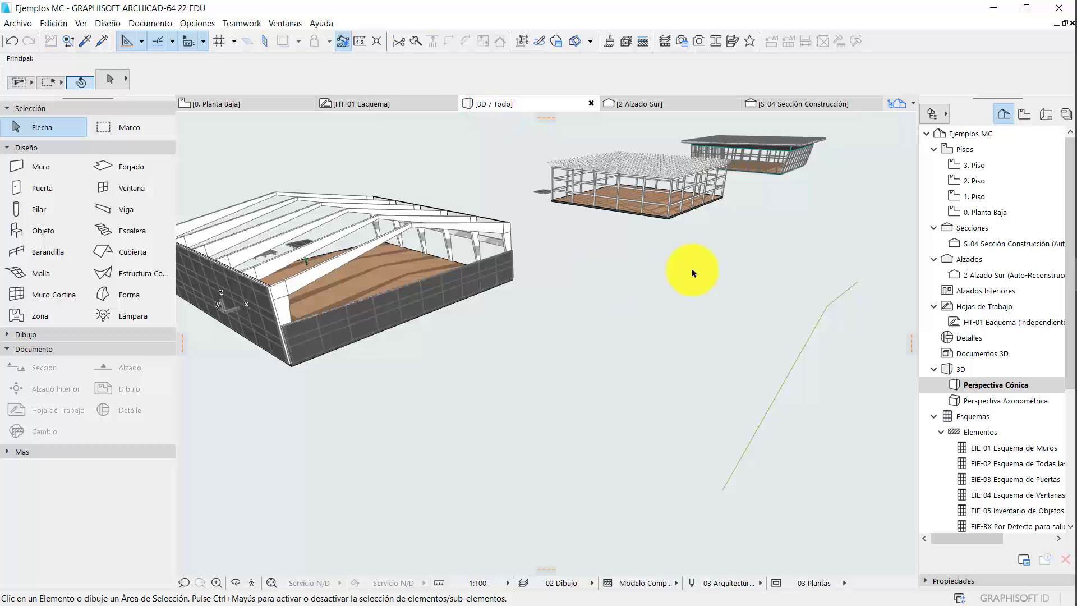
pyautogui.click(795, 346)
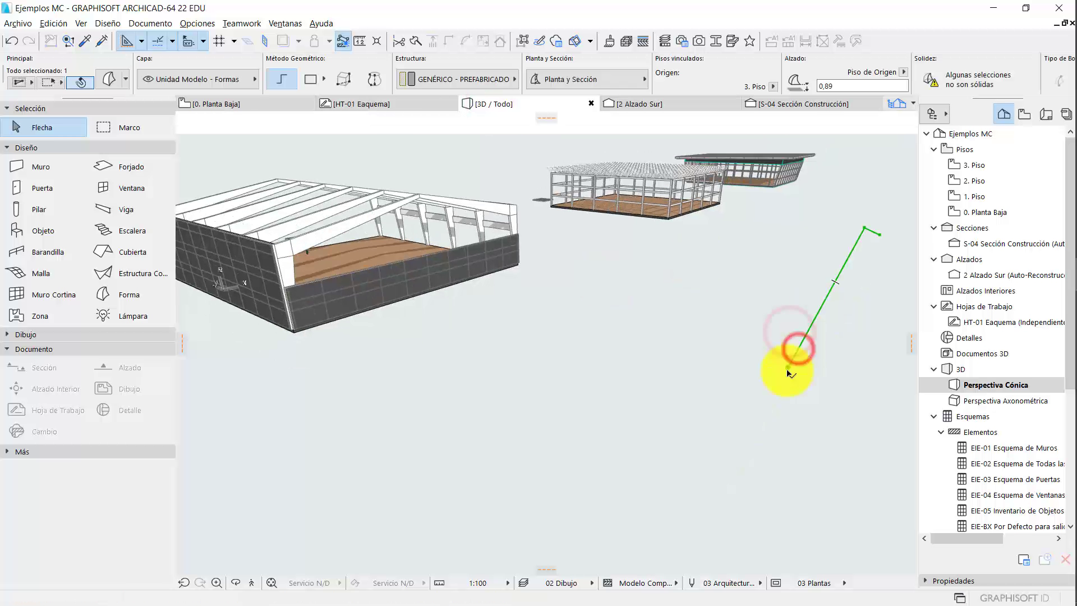
pyautogui.click(757, 414)
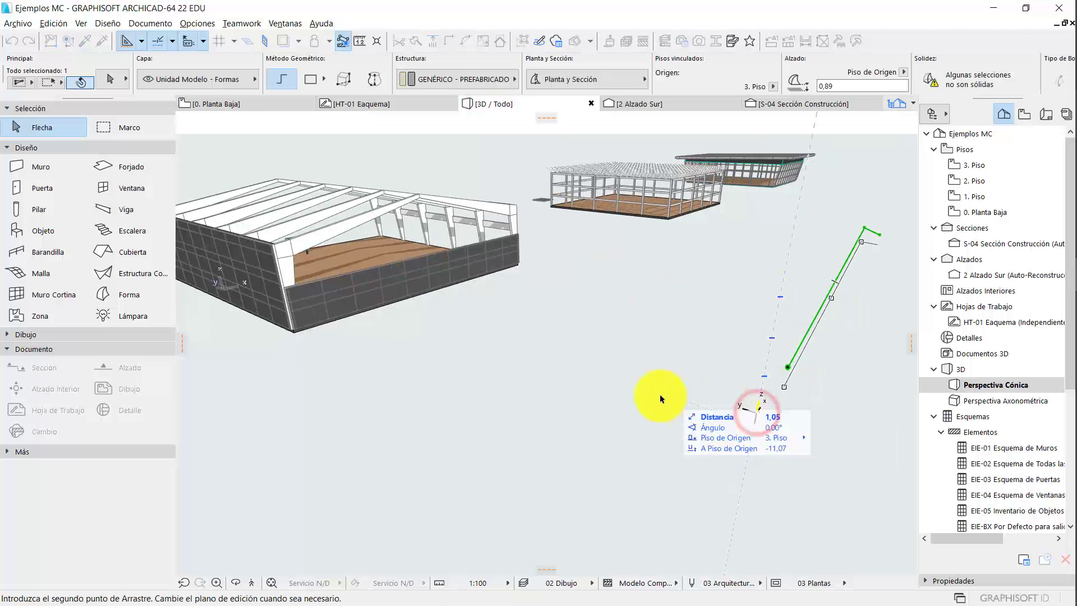
pyautogui.click(391, 376)
# - Enter edit mode for the front curtain wall and hide its frames, panels, junctions and accessories
pyautogui.scroll(2, 443, 246)
pyautogui.keyDown('shift'); pyautogui.moveTo(484, 257); pyautogui.dragTo(515, 240, button='middle'); pyautogui.keyUp('shift')
pyautogui.keyDown('shift'); pyautogui.moveTo(589, 212); pyautogui.dragTo(523, 289, button='middle'); pyautogui.keyUp('shift')
pyautogui.click(522, 285)
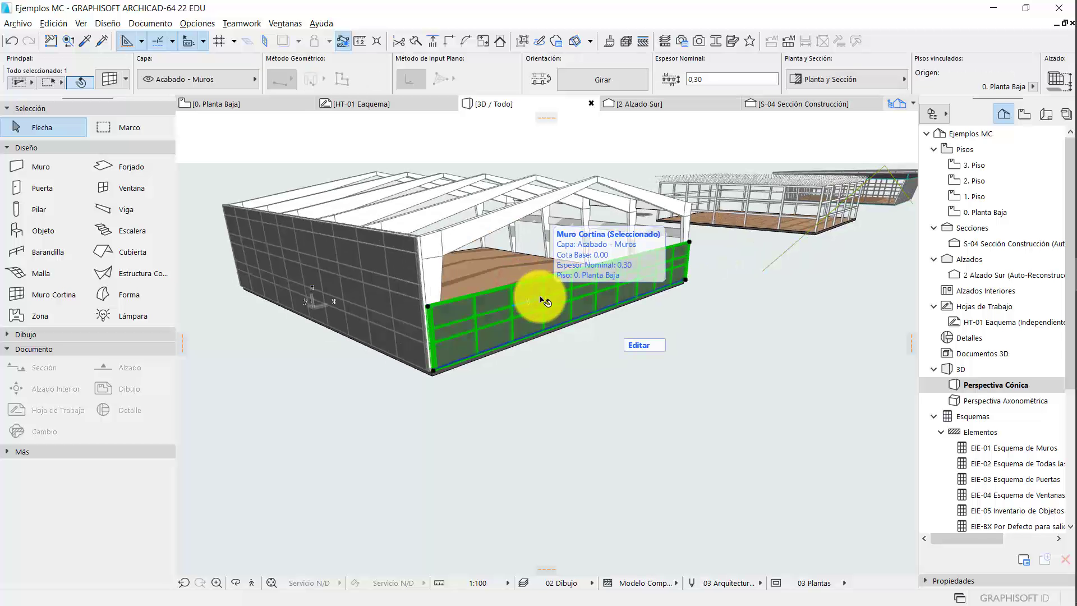
pyautogui.click(638, 346)
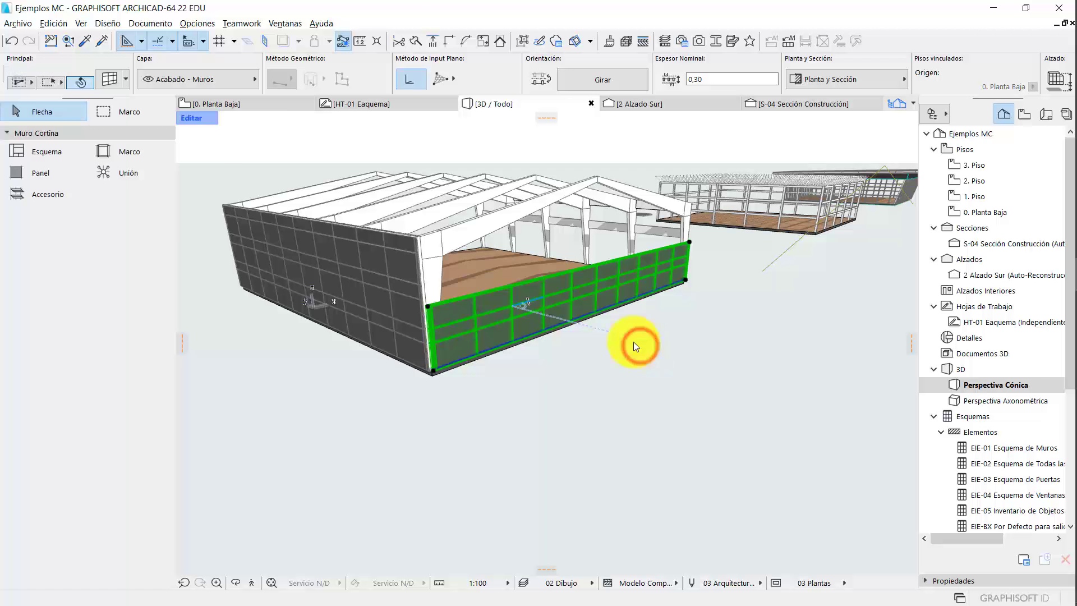
pyautogui.click(191, 120)
pyautogui.click(191, 131)
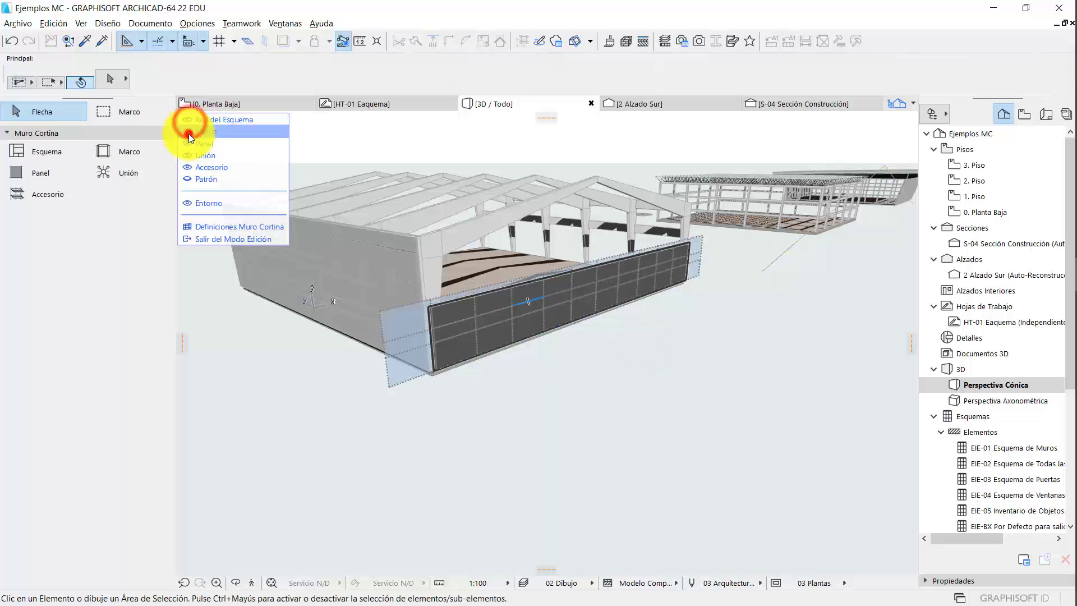
pyautogui.click(192, 143)
pyautogui.click(190, 155)
pyautogui.click(190, 167)
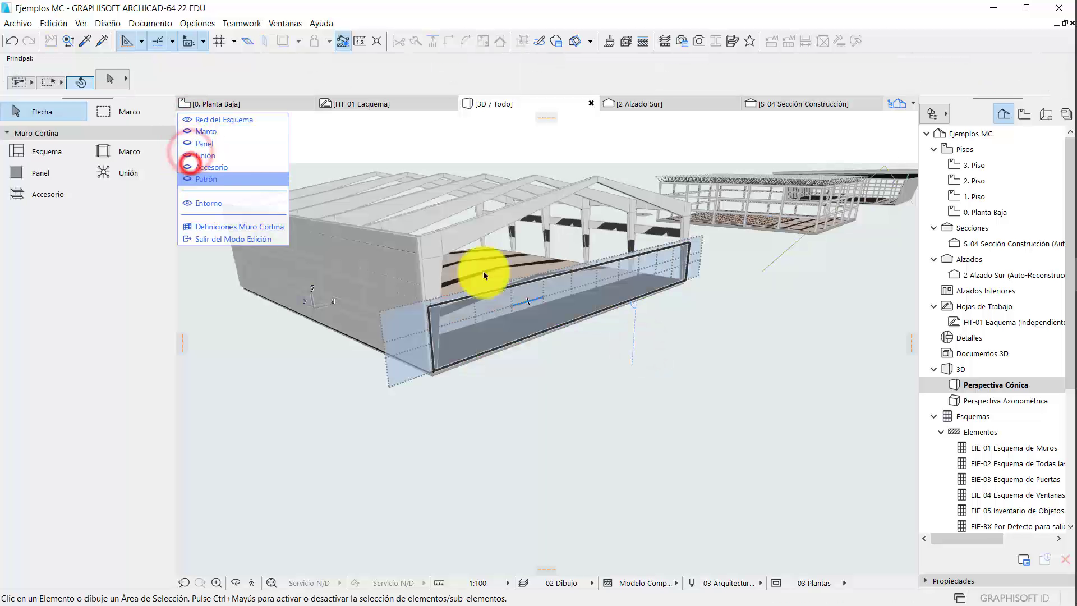
# - Select the front wall's scheme outline and raise its two upper corners vertically to the heights of the morph line's ends
pyautogui.scroll(1, 519, 295)
pyautogui.scroll(4, 519, 295)
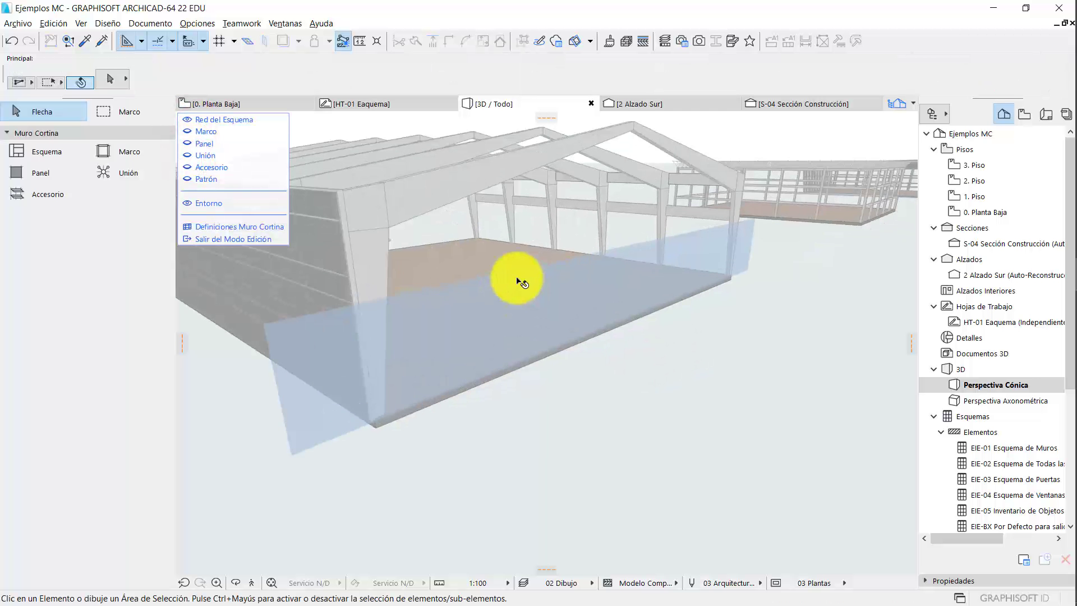
pyautogui.click(364, 314)
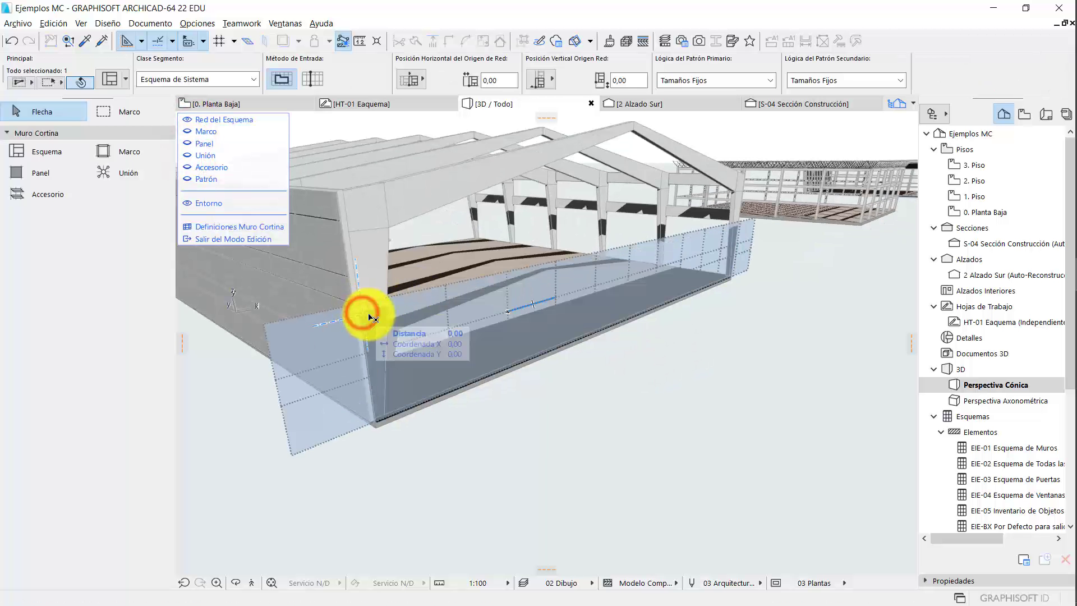
pyautogui.scroll(1, 370, 312)
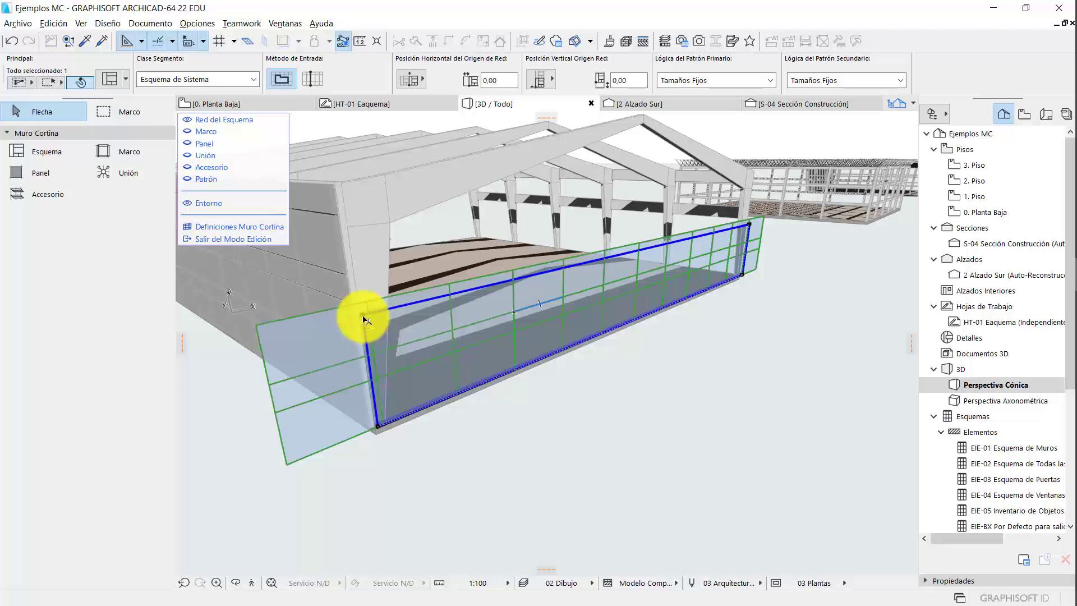
pyautogui.click(362, 315)
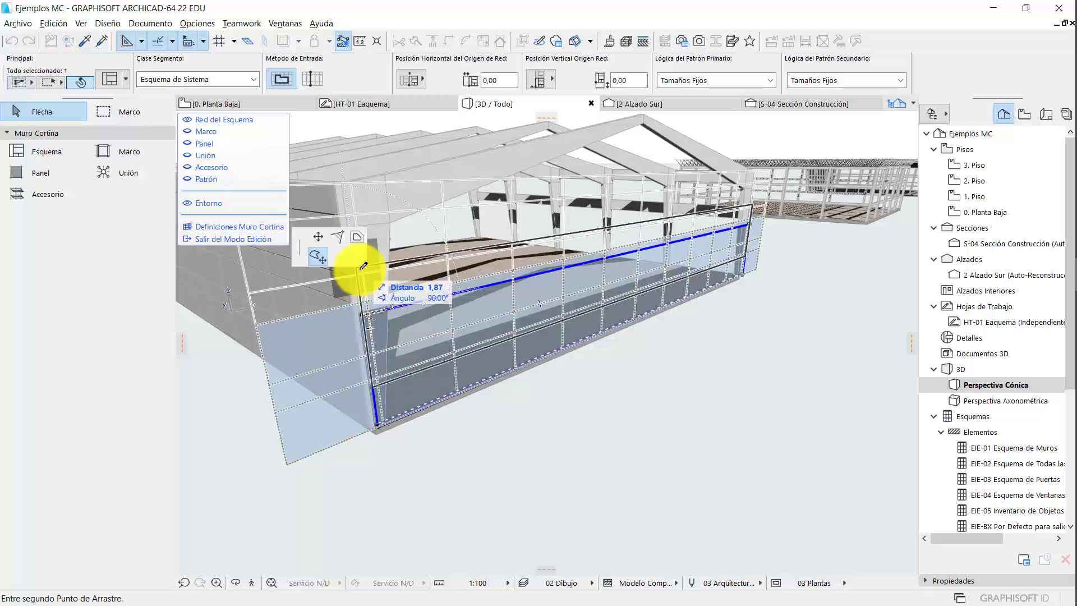
pyautogui.click(202, 121)
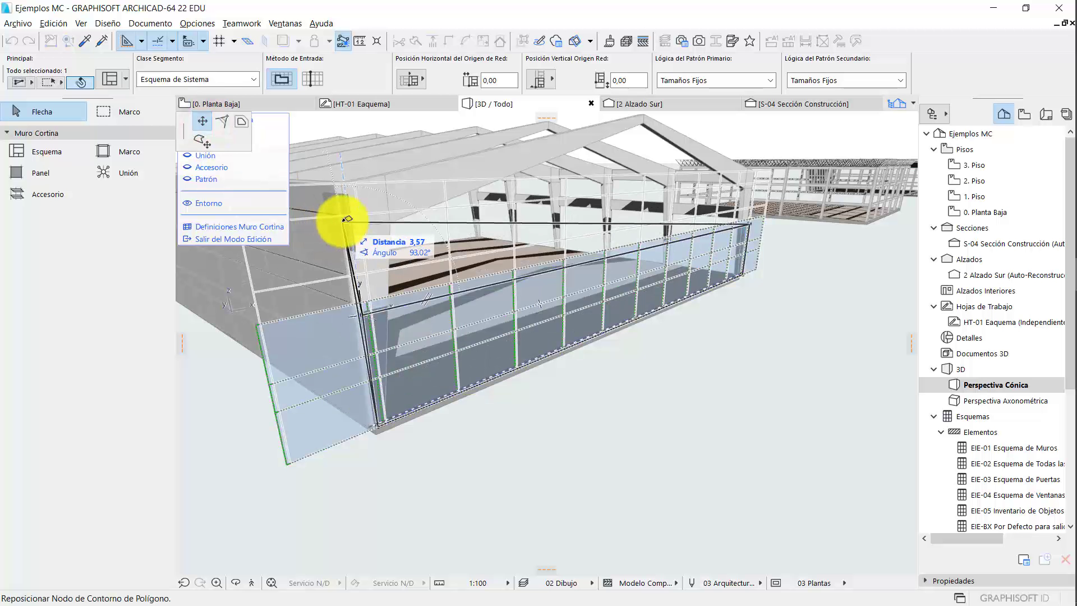
pyautogui.click(366, 224)
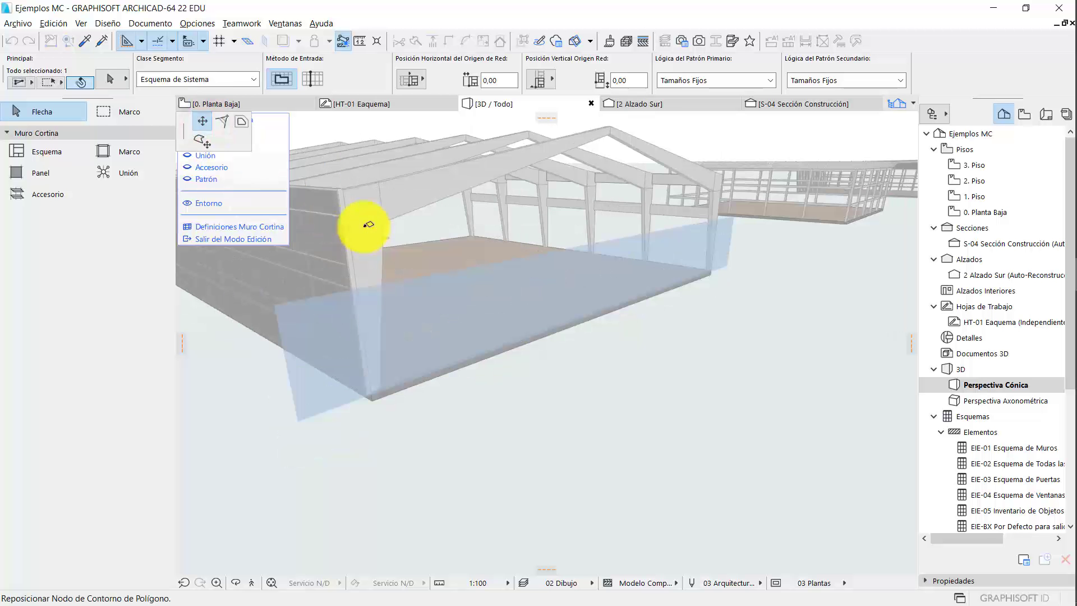
pyautogui.scroll(-3, 371, 228)
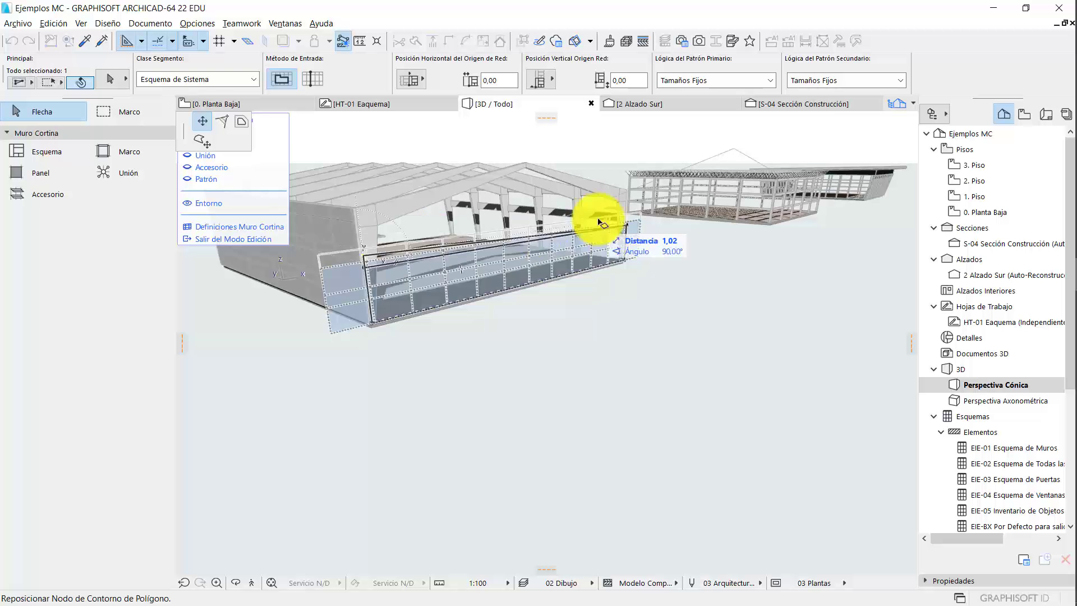
pyautogui.keyDown('shift'); pyautogui.moveTo(602, 223); pyautogui.dragTo(635, 251, button='middle'); pyautogui.keyUp('shift')
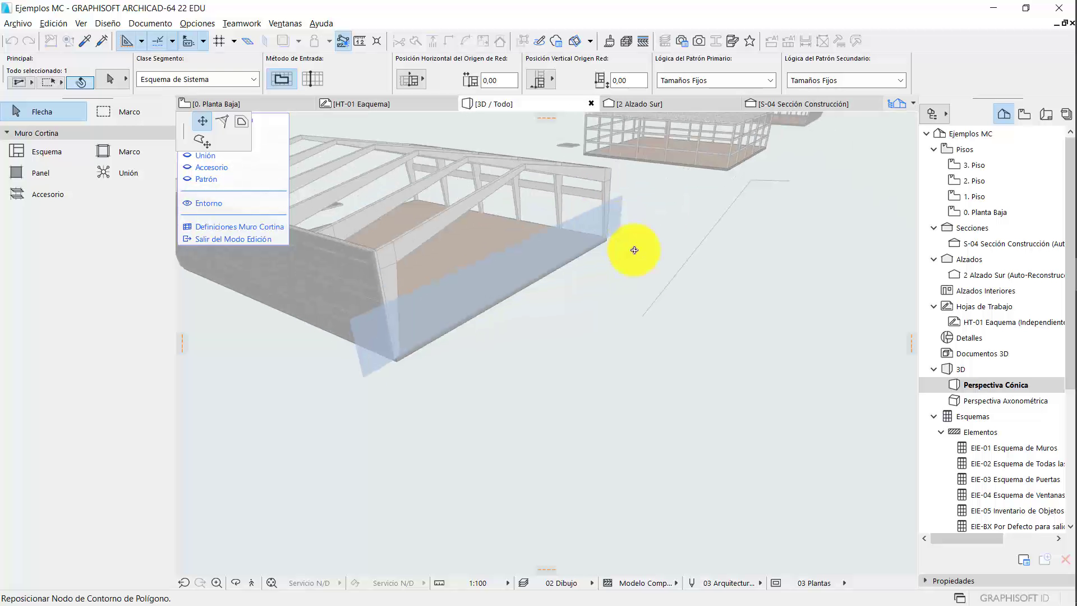
pyautogui.click(645, 317)
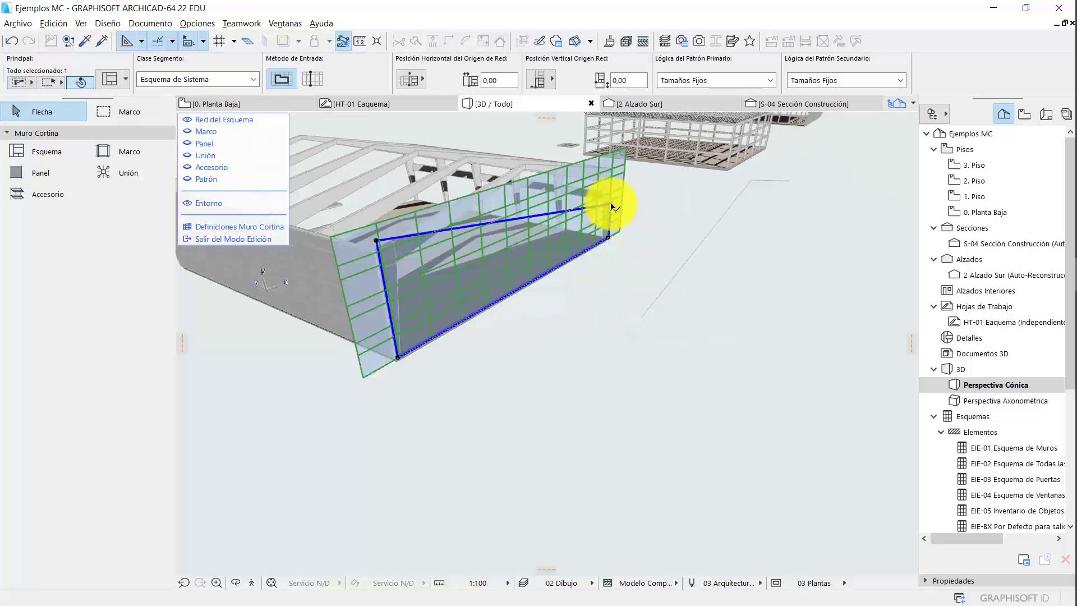
pyautogui.click(612, 206)
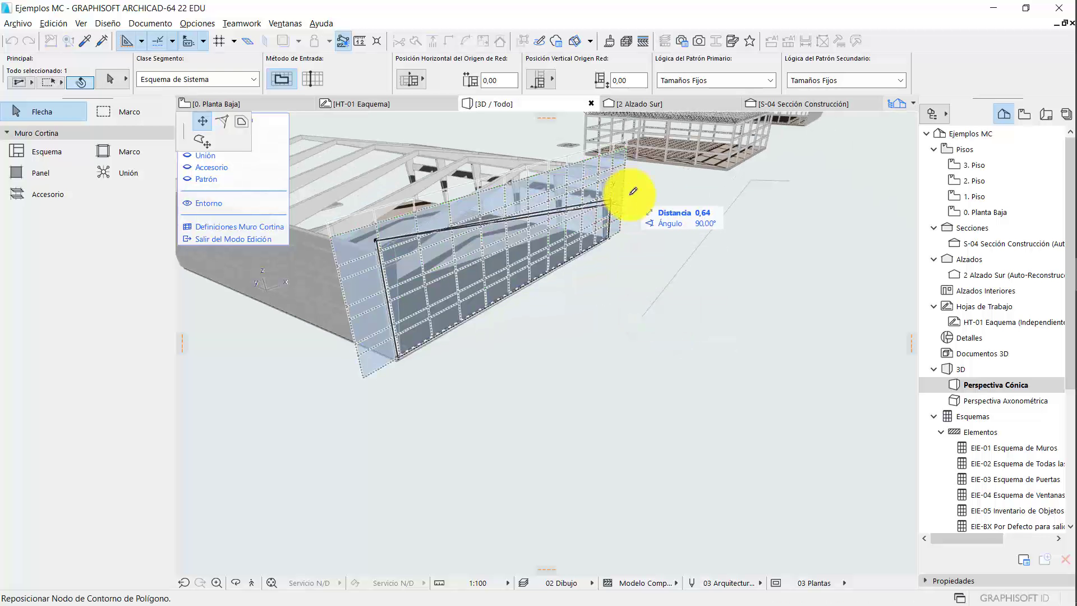
pyautogui.click(786, 176)
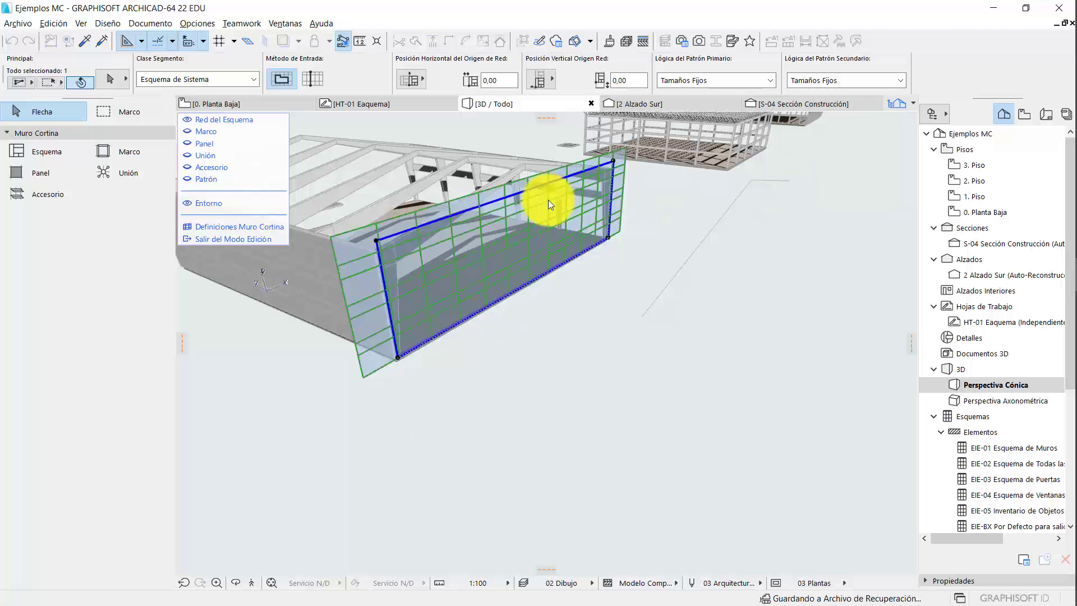
# - Try to insert a peak node in the upper edge of the front wall's scheme outline at the morph line's ridge
pyautogui.scroll(1, 519, 194)
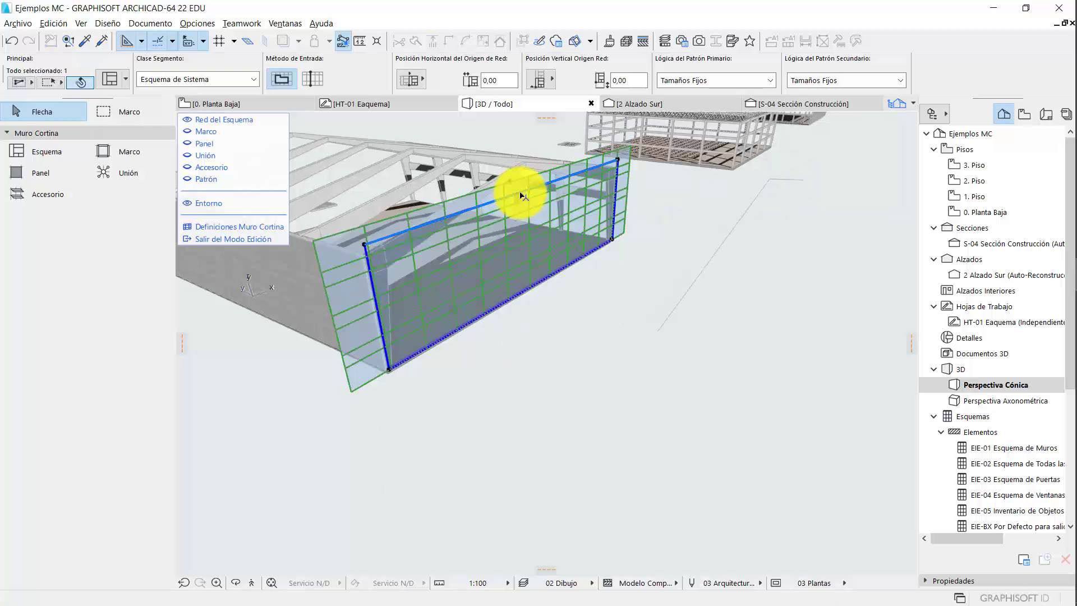
pyautogui.scroll(1, 520, 196)
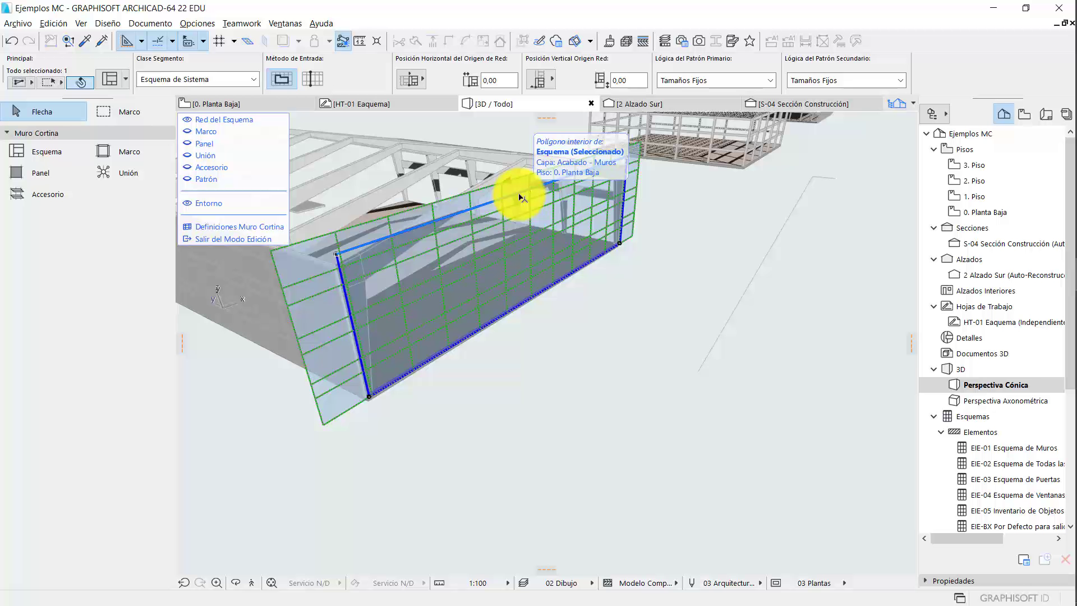
pyautogui.click(481, 203)
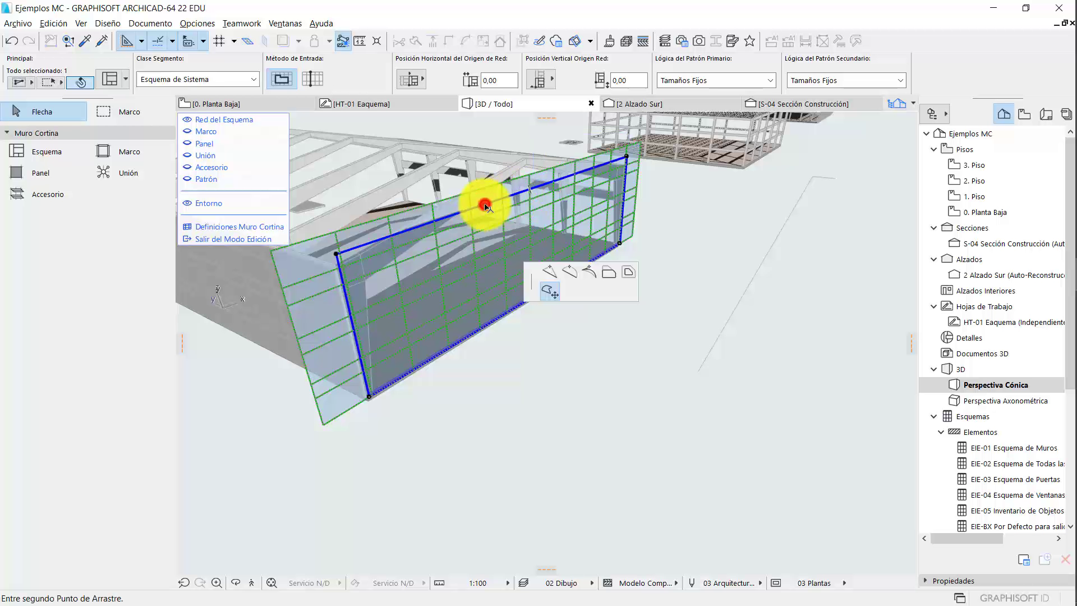
pyautogui.click(484, 199)
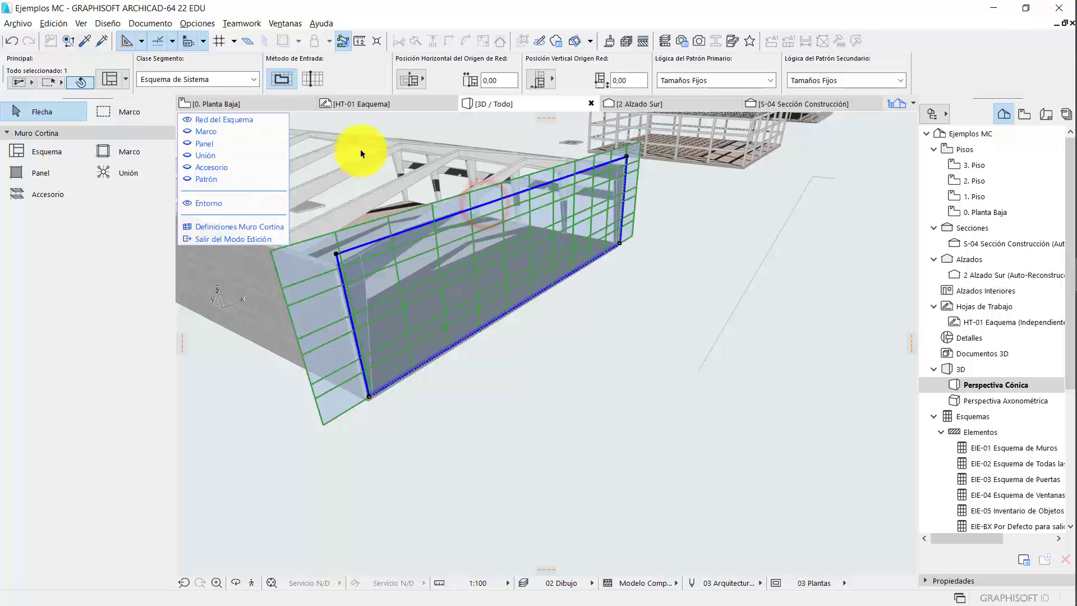
pyautogui.click(481, 203)
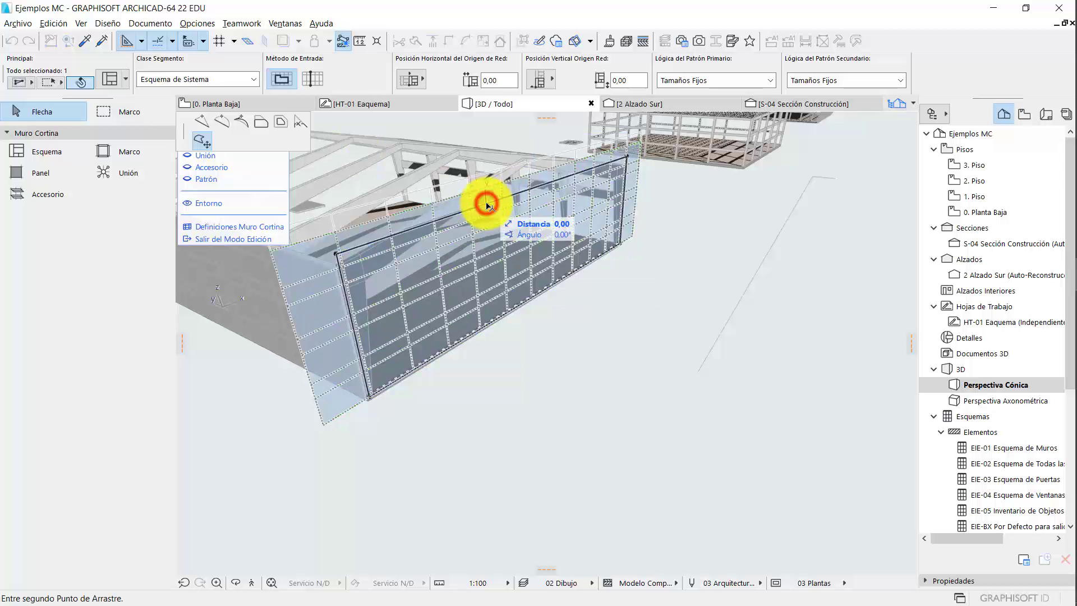
pyautogui.click(204, 120)
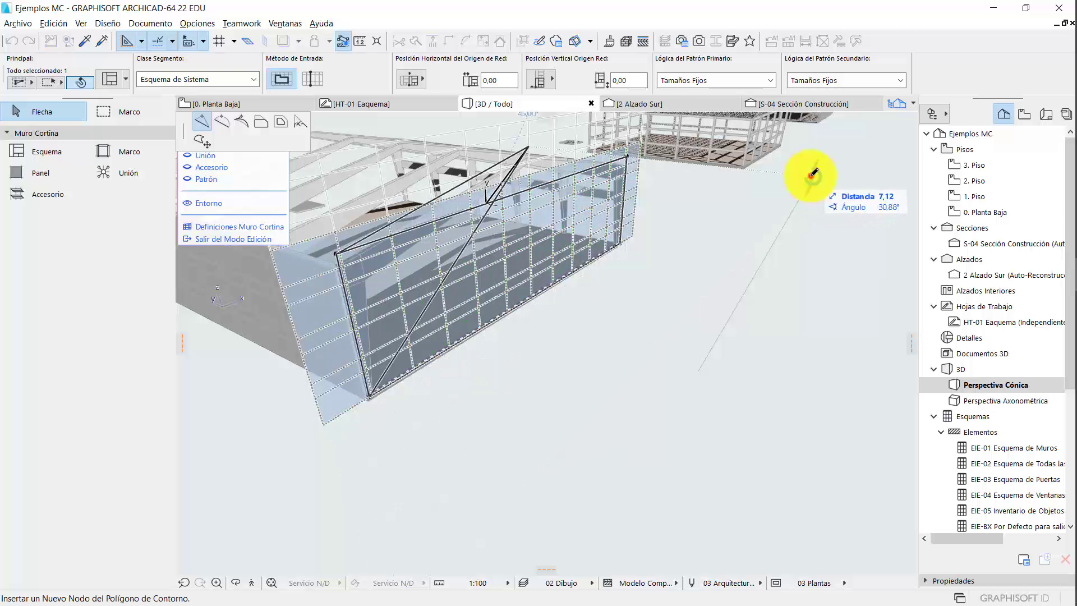
pyautogui.click(811, 174)
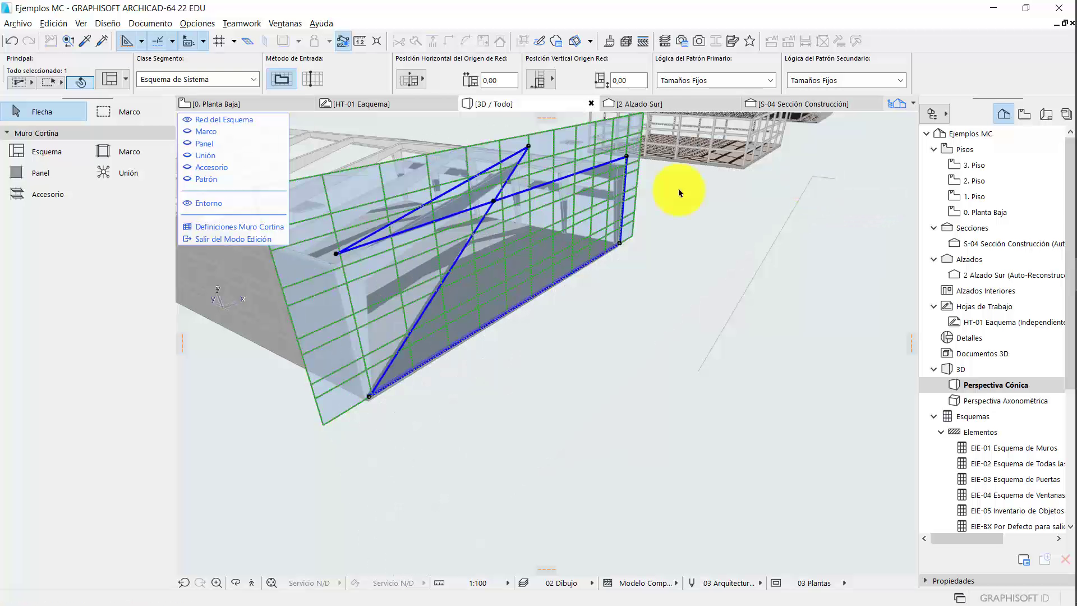
pyautogui.hotkey('ctrl', 'z')
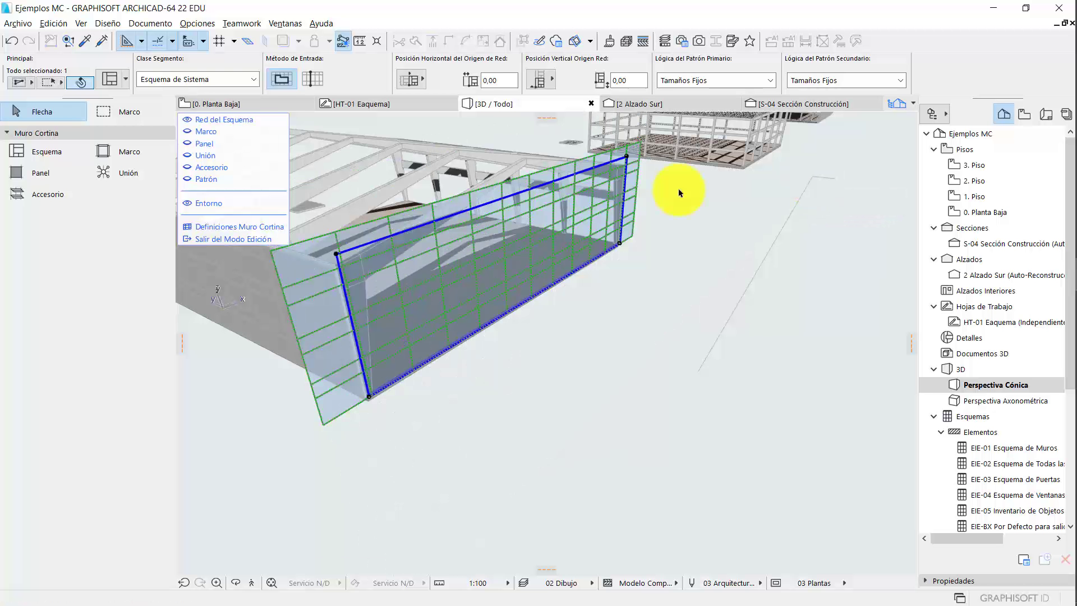
# - Insert a node in the front wall outline's upper edge at the morph line's ridge point and exit curtain wall edit mode
pyautogui.click(493, 197)
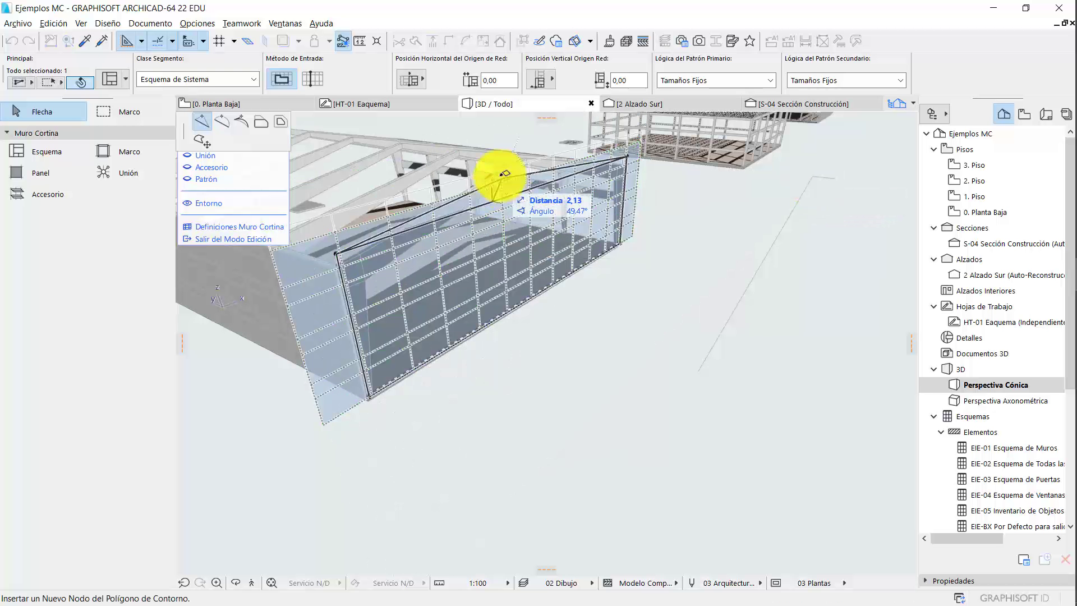
pyautogui.click(811, 177)
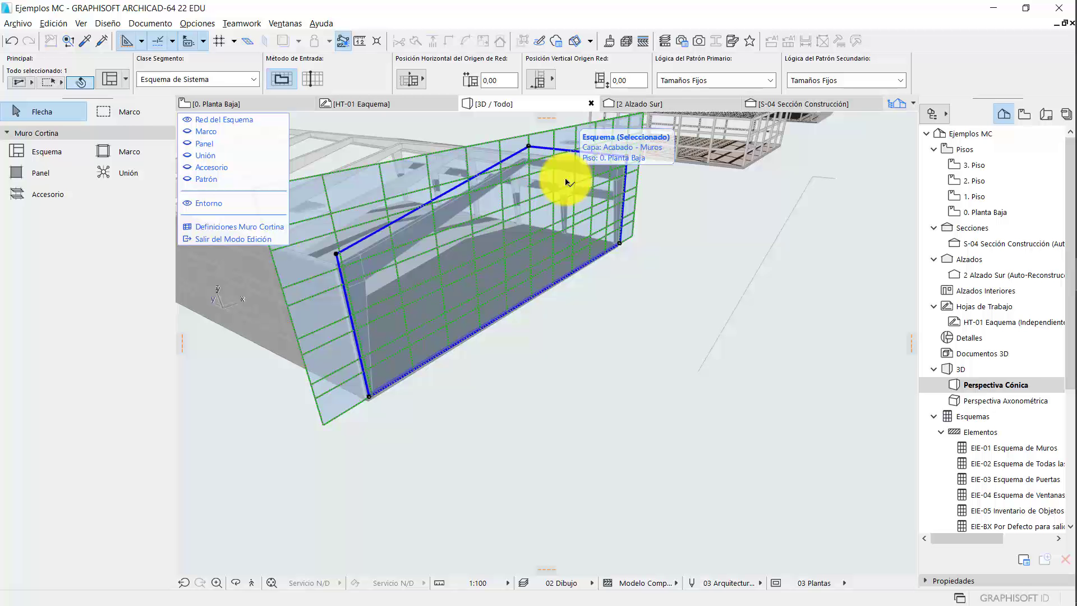
pyautogui.click(598, 293)
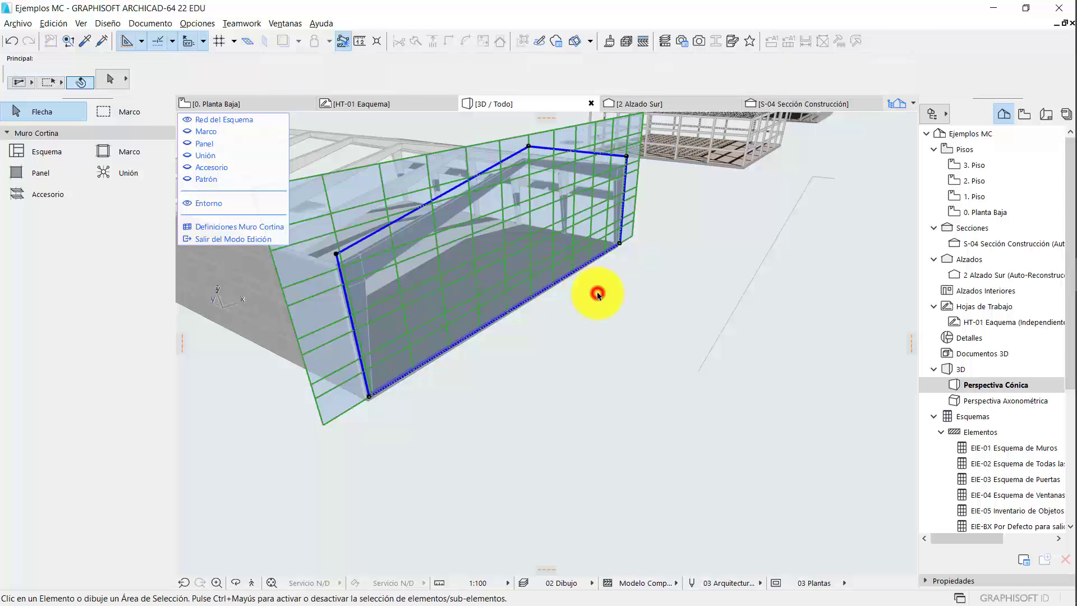
pyautogui.click(258, 237)
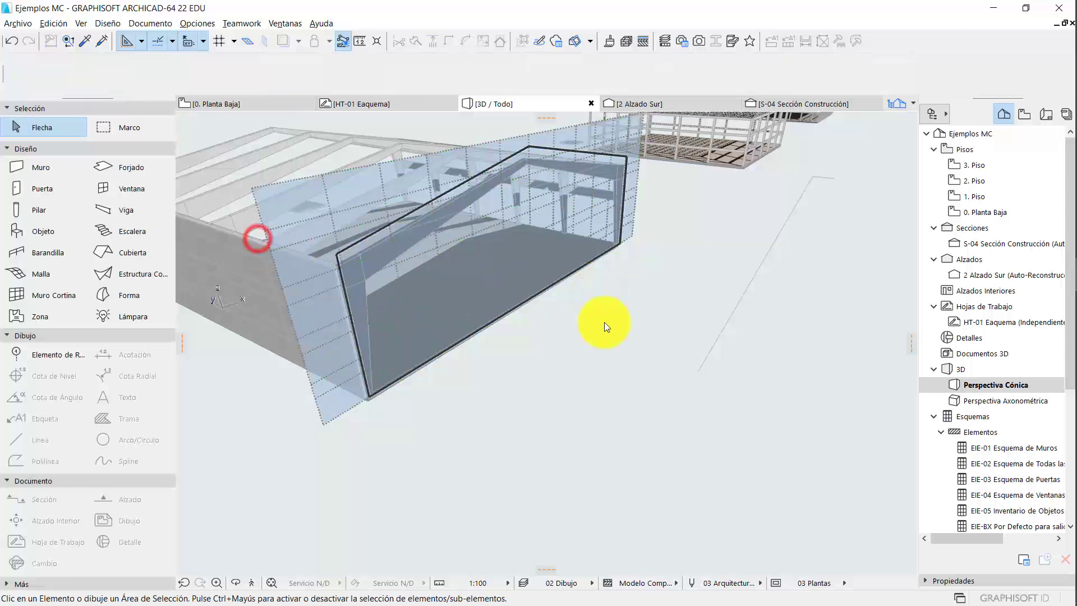
pyautogui.click(604, 322)
pyautogui.click(632, 339)
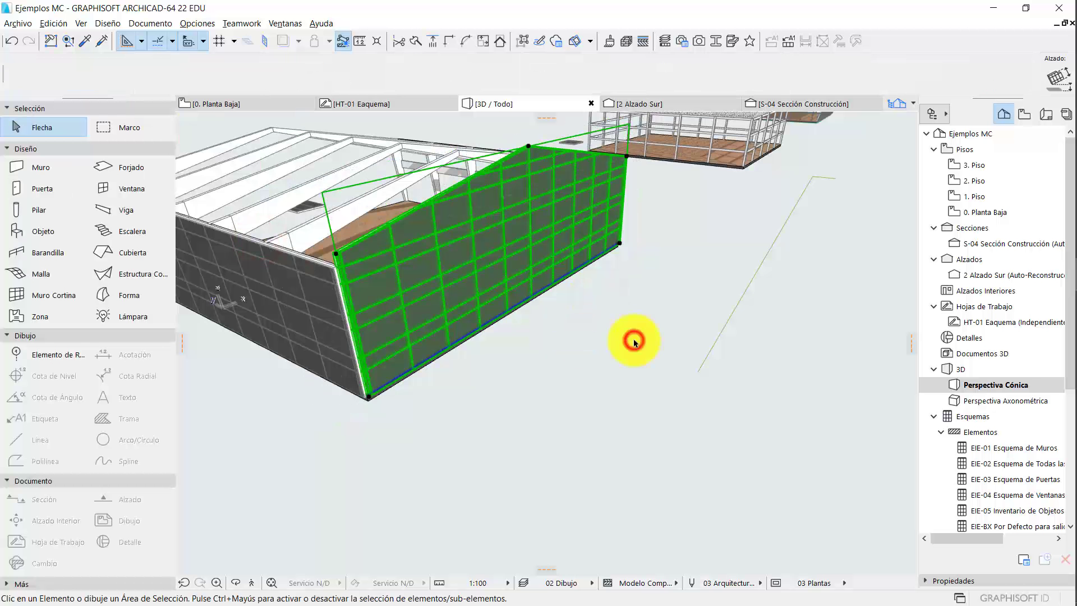
# - Draw a straight curtain wall in the ground floor plan along the arched building's front arch, between its two longitudinal side beams
pyautogui.scroll(-5, 630, 264)
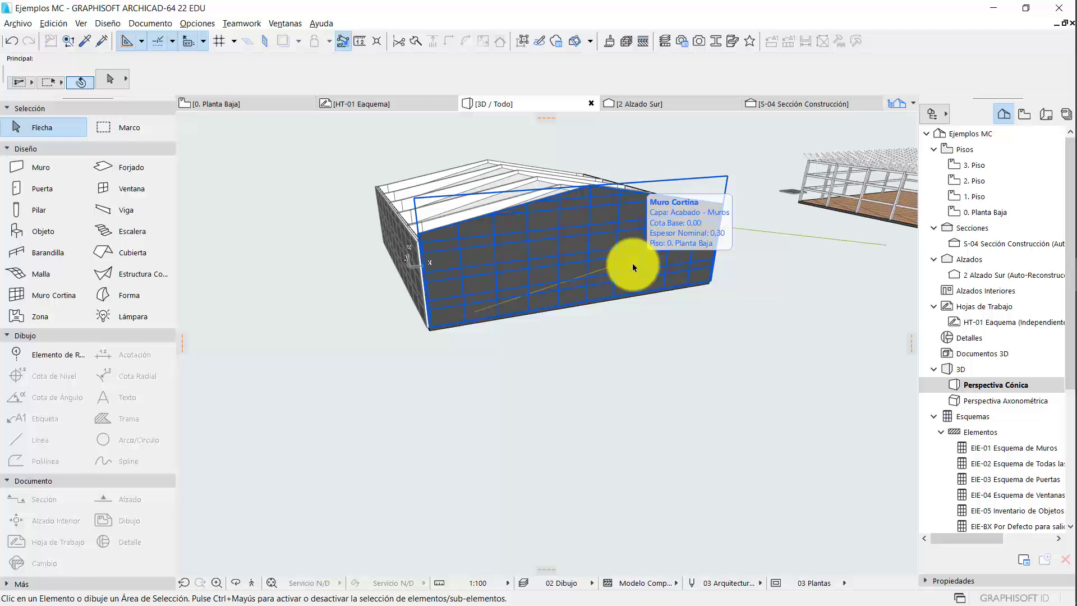
pyautogui.keyDown('shift'); pyautogui.moveTo(633, 267); pyautogui.dragTo(479, 272, button='middle'); pyautogui.keyUp('shift')
pyautogui.scroll(3, 262, 163)
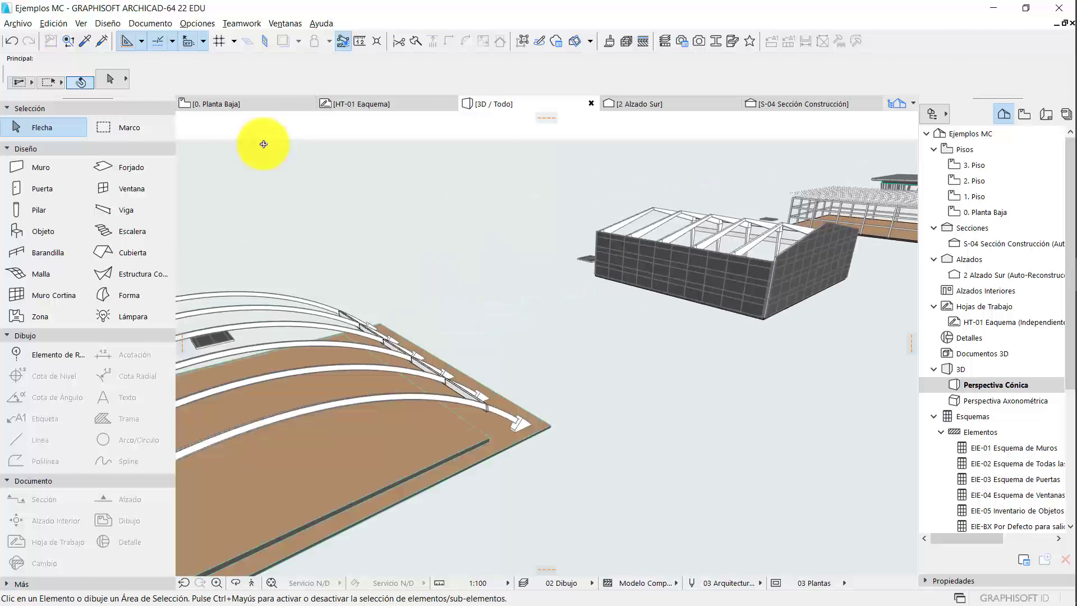
pyautogui.keyDown('shift'); pyautogui.moveTo(258, 143); pyautogui.dragTo(464, 238, button='middle'); pyautogui.keyUp('shift')
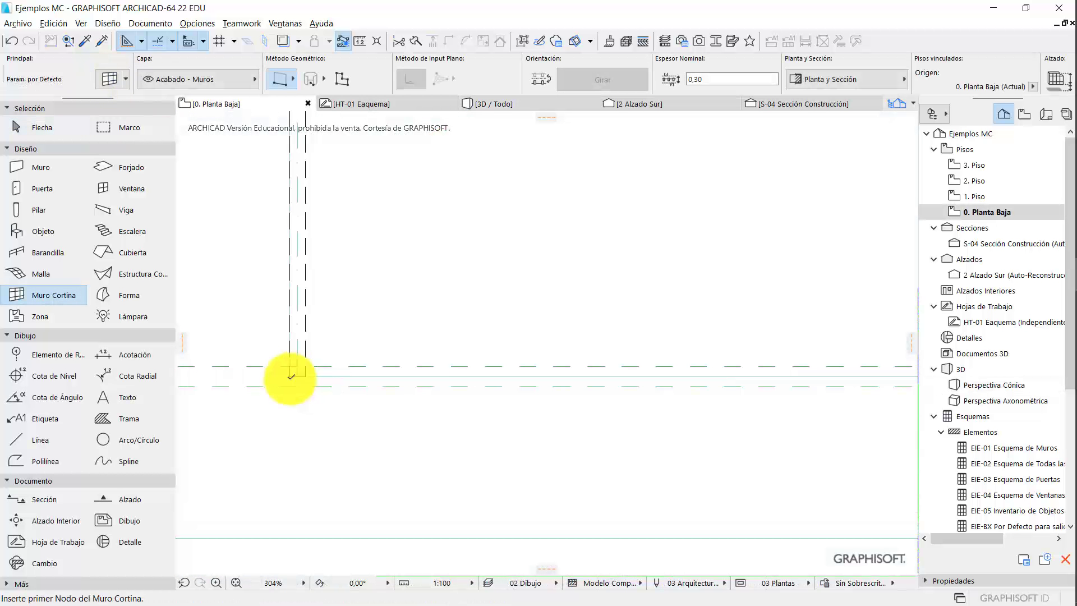
pyautogui.click(291, 377)
pyautogui.scroll(-5, 577, 377)
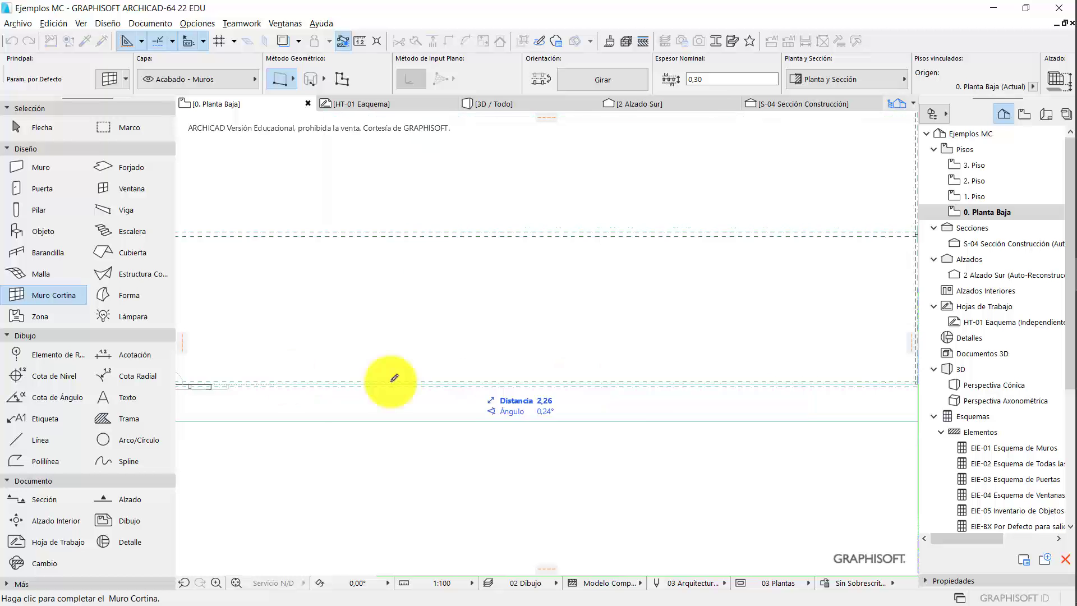
pyautogui.scroll(5, 601, 385)
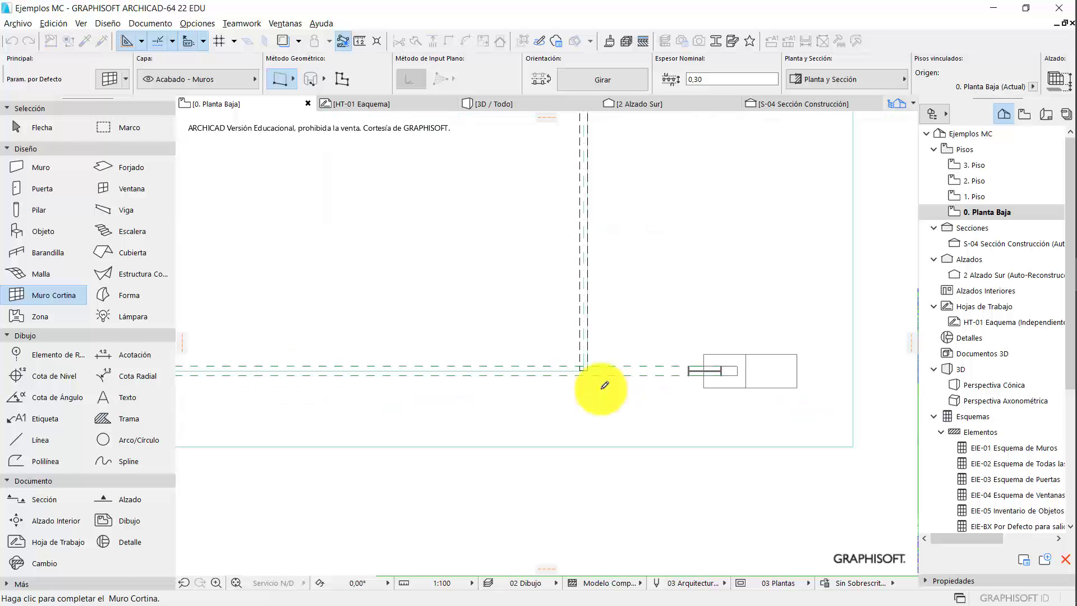
pyautogui.click(584, 365)
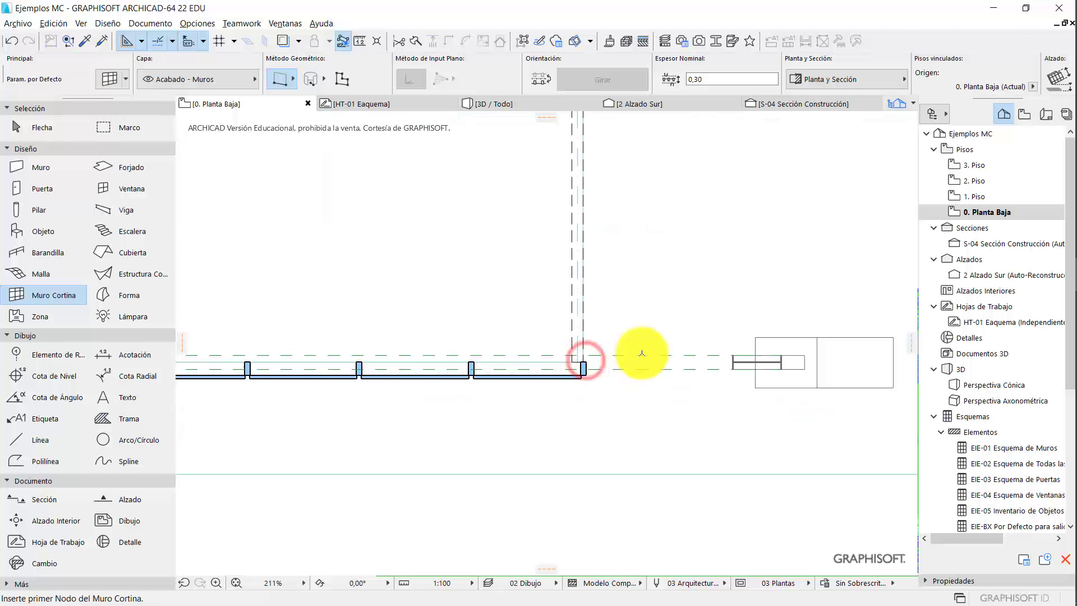
# - Examine how the new curtain wall meets the arches, side beams and slab in 3D and in section S-04
pyautogui.scroll(-3, 701, 337)
pyautogui.click(530, 101)
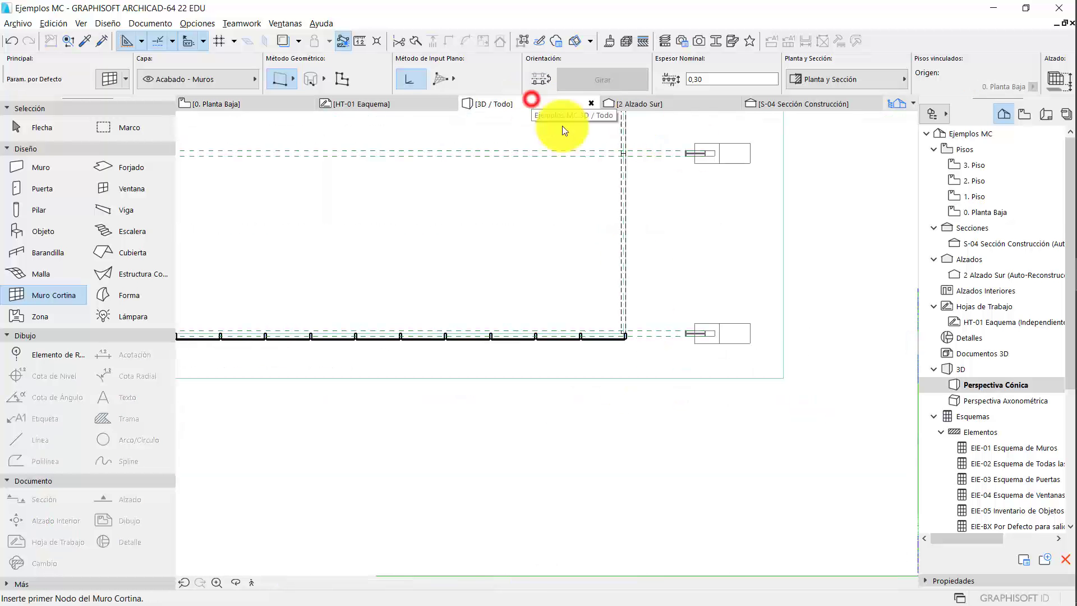
pyautogui.keyDown('shift'); pyautogui.moveTo(619, 301); pyautogui.dragTo(663, 352, button='middle'); pyautogui.keyUp('shift')
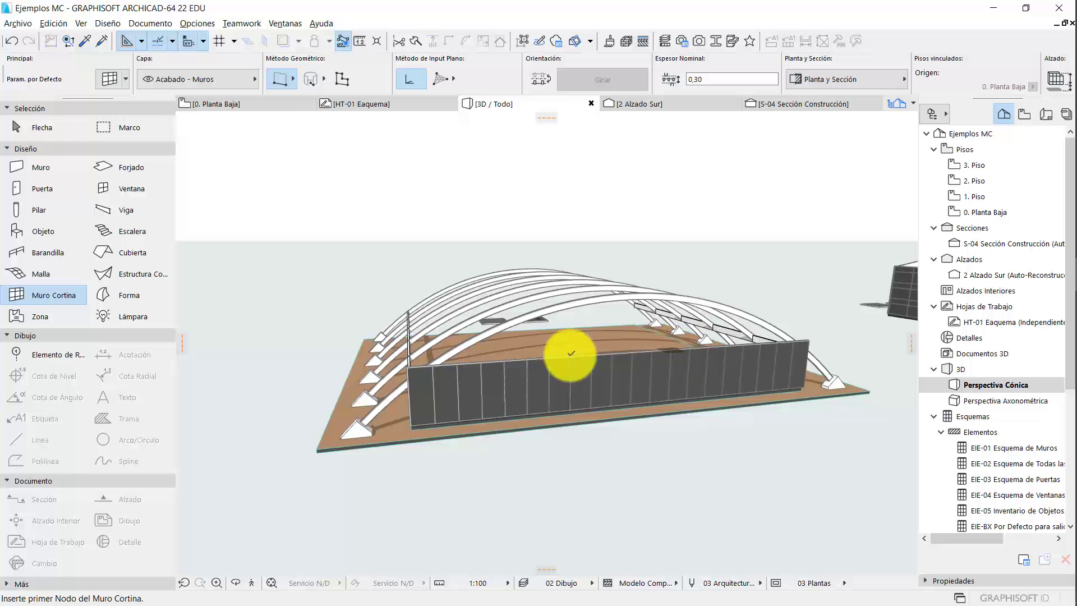
pyautogui.scroll(1, 533, 365)
pyautogui.keyDown('shift'); pyautogui.moveTo(533, 366); pyautogui.dragTo(704, 383, button='middle'); pyautogui.keyUp('shift')
pyautogui.scroll(5, 704, 383)
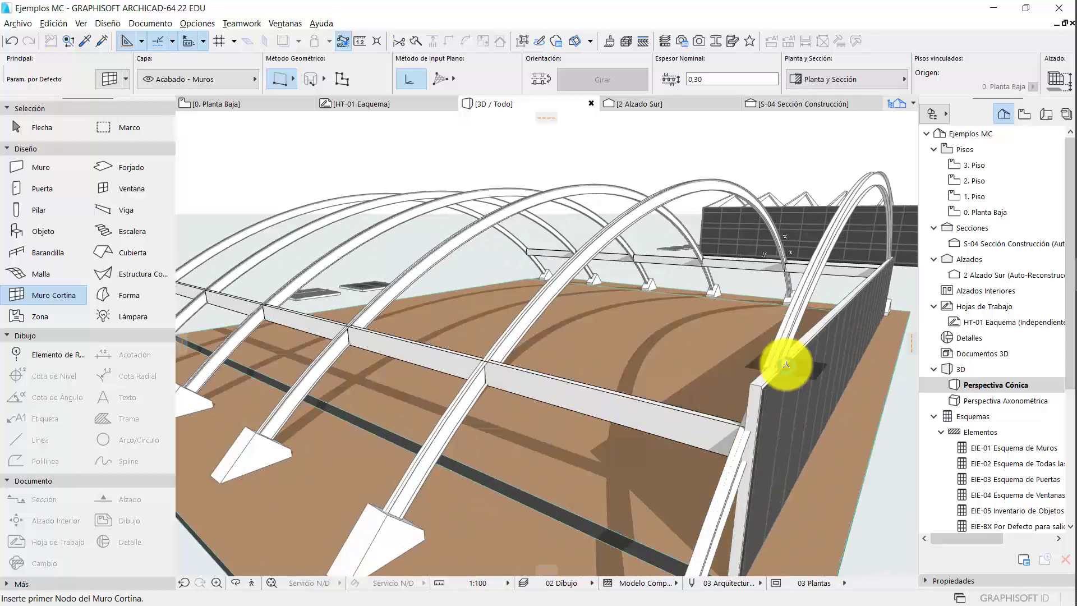
pyautogui.click(786, 365)
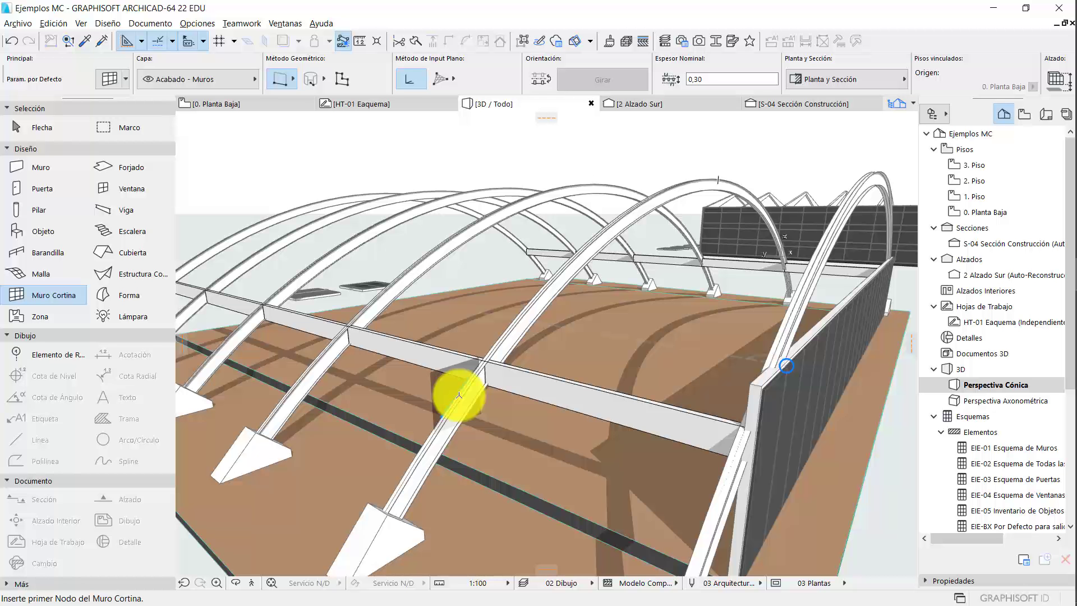
pyautogui.click(1025, 247)
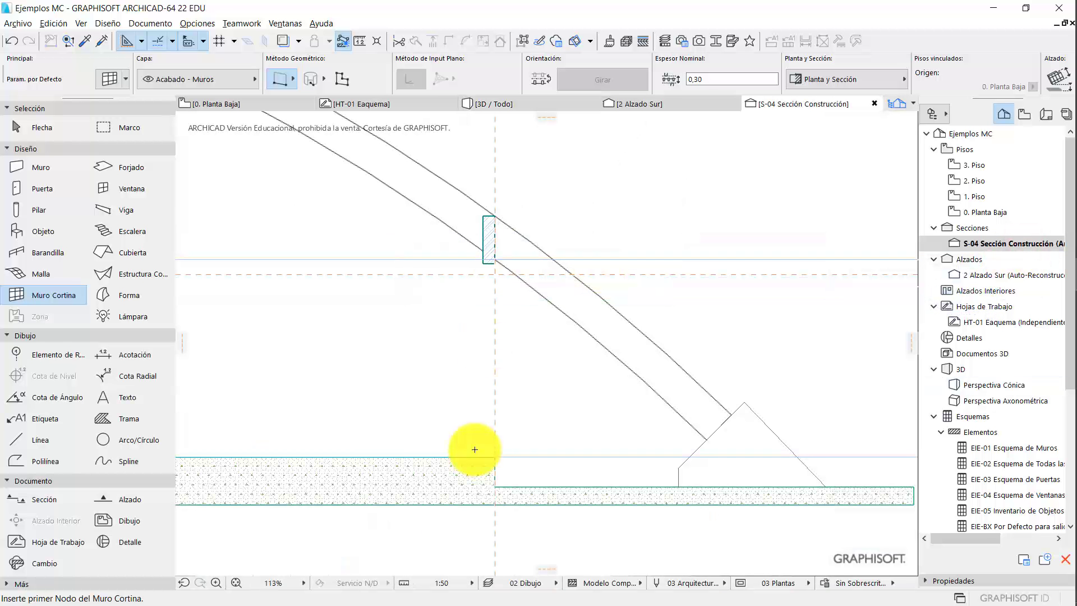
pyautogui.keyDown('shift'); pyautogui.moveTo(488, 289); pyautogui.dragTo(509, 234, button='middle'); pyautogui.keyUp('shift')
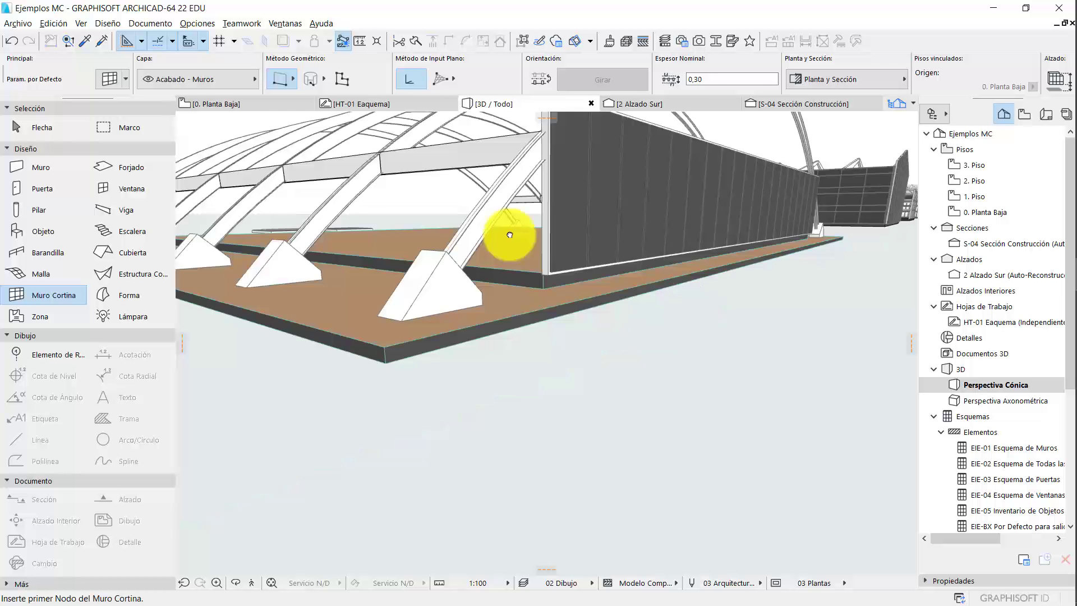
# - In the south elevation, lower the arched building's curtain wall to about 3.3 m, where its end meets the arch's underside
pyautogui.click(666, 104)
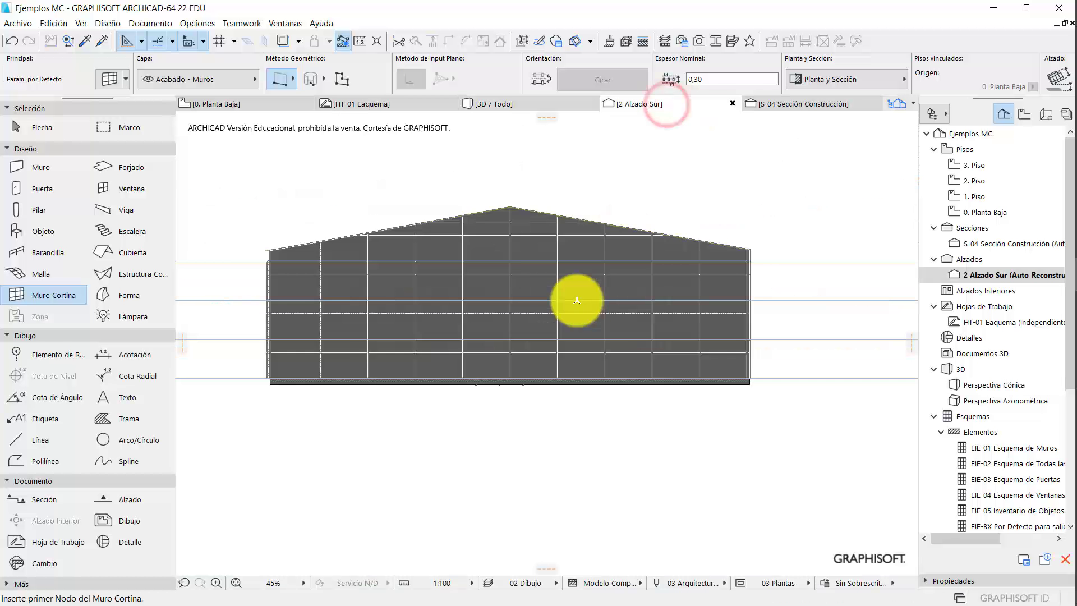
pyautogui.scroll(-3, 506, 291)
pyautogui.moveTo(408, 291); pyautogui.dragTo(707, 298, button='middle')
pyautogui.moveTo(387, 275); pyautogui.dragTo(593, 271, button='middle')
pyautogui.scroll(3, 423, 291)
pyautogui.moveTo(425, 292); pyautogui.dragTo(589, 271, button='middle')
pyautogui.scroll(2, 588, 271)
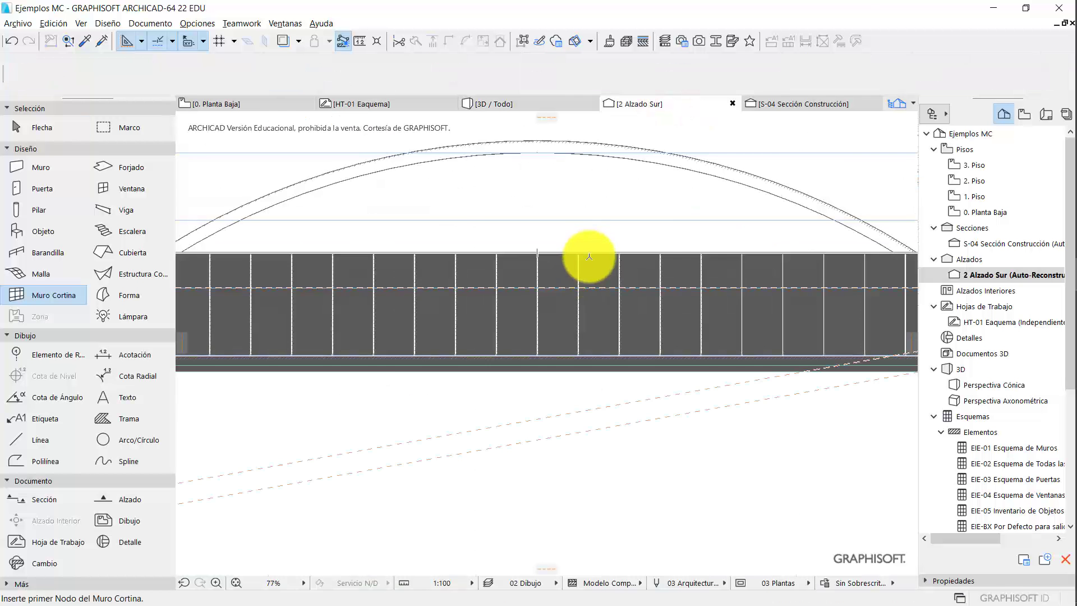
pyautogui.press('Escape')
pyautogui.click(593, 254)
pyautogui.scroll(-4, 592, 256)
pyautogui.scroll(3, 401, 257)
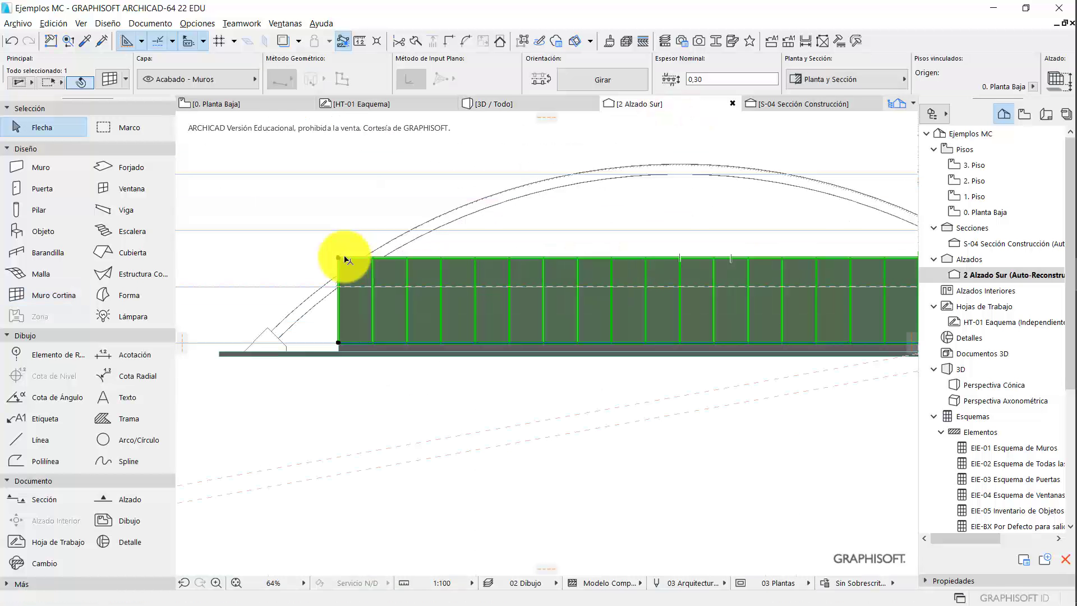
pyautogui.click(338, 258)
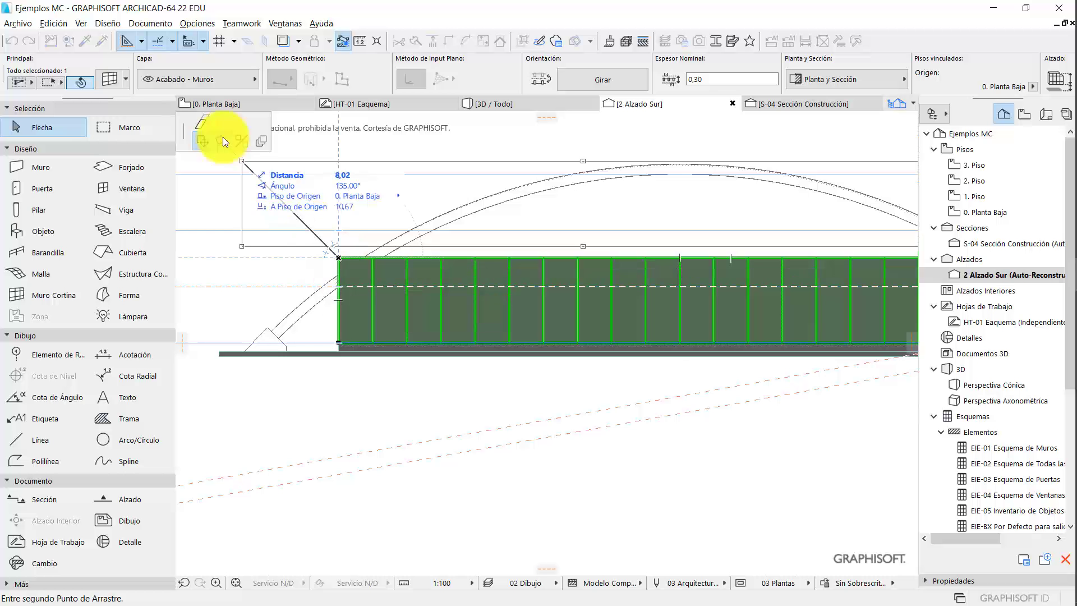
pyautogui.click(201, 123)
pyautogui.scroll(5, 353, 308)
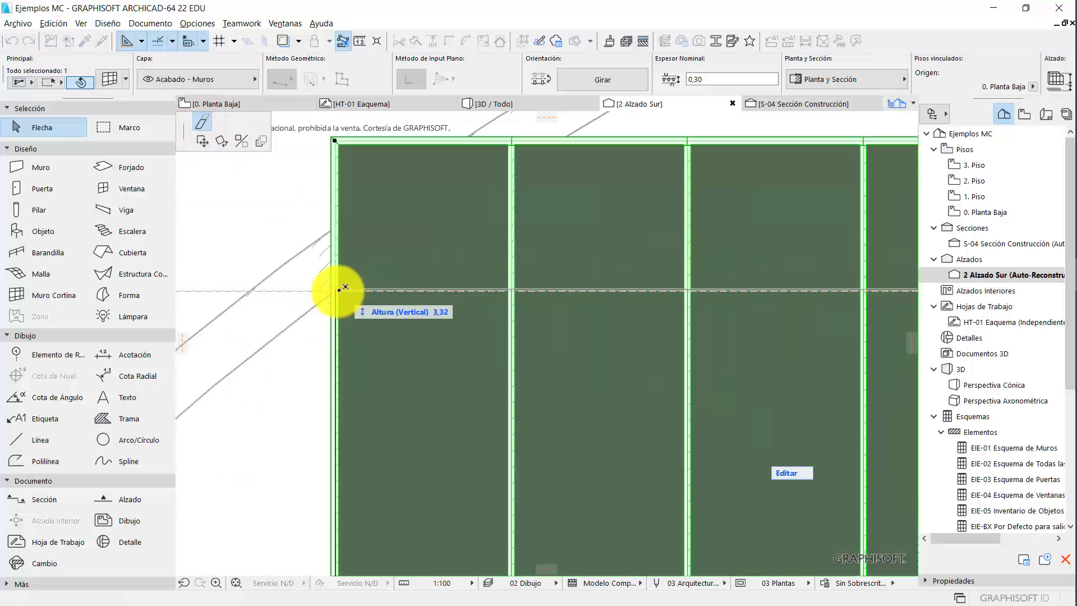
pyautogui.click(336, 294)
# - Enter edit mode for the arched building's curtain wall, hide its frames, panels, junctions and accessories, and select the scheme outline
pyautogui.scroll(-7, 366, 290)
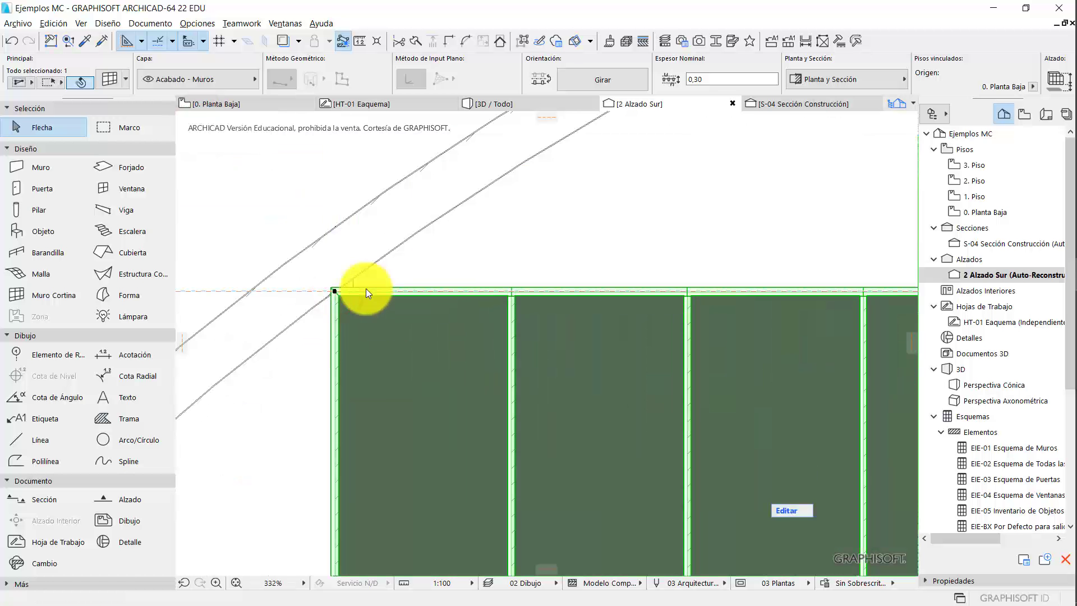
pyautogui.moveTo(706, 301); pyautogui.dragTo(700, 301, button='middle')
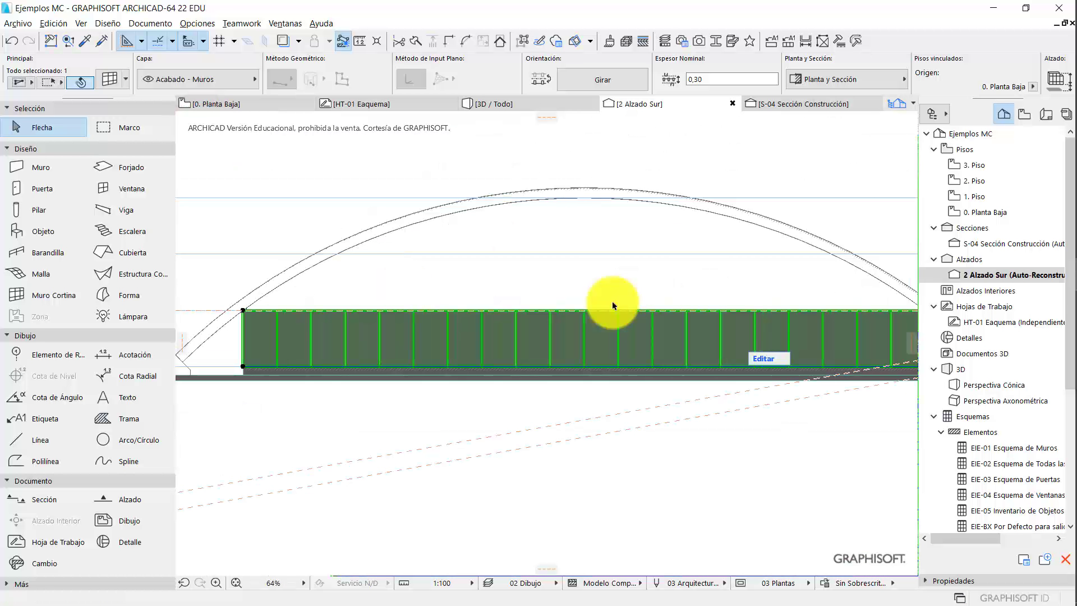
pyautogui.click(757, 360)
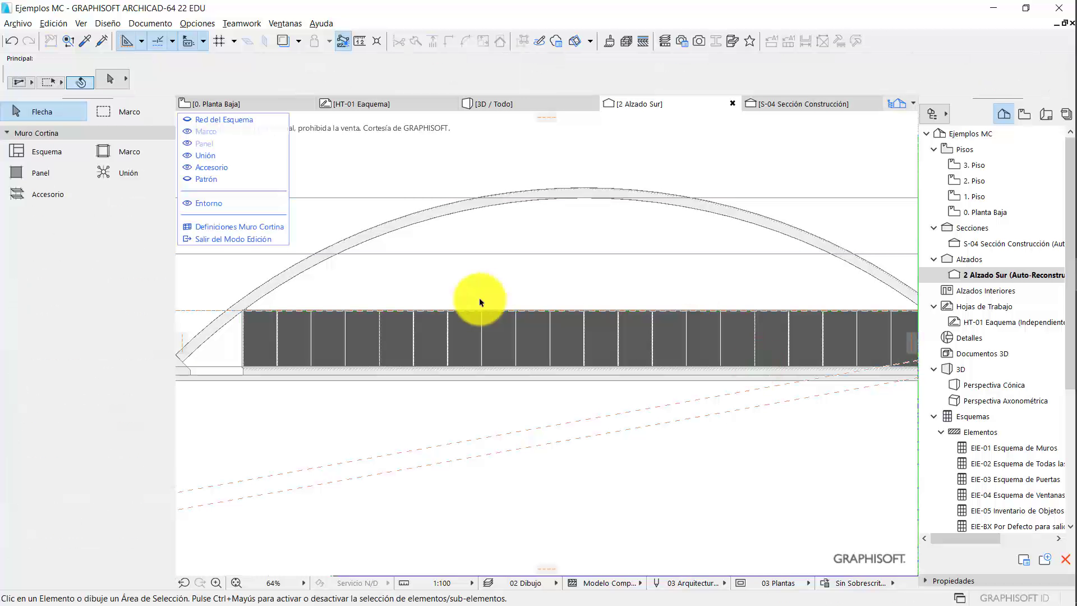
pyautogui.click(188, 133)
pyautogui.click(188, 142)
pyautogui.click(187, 156)
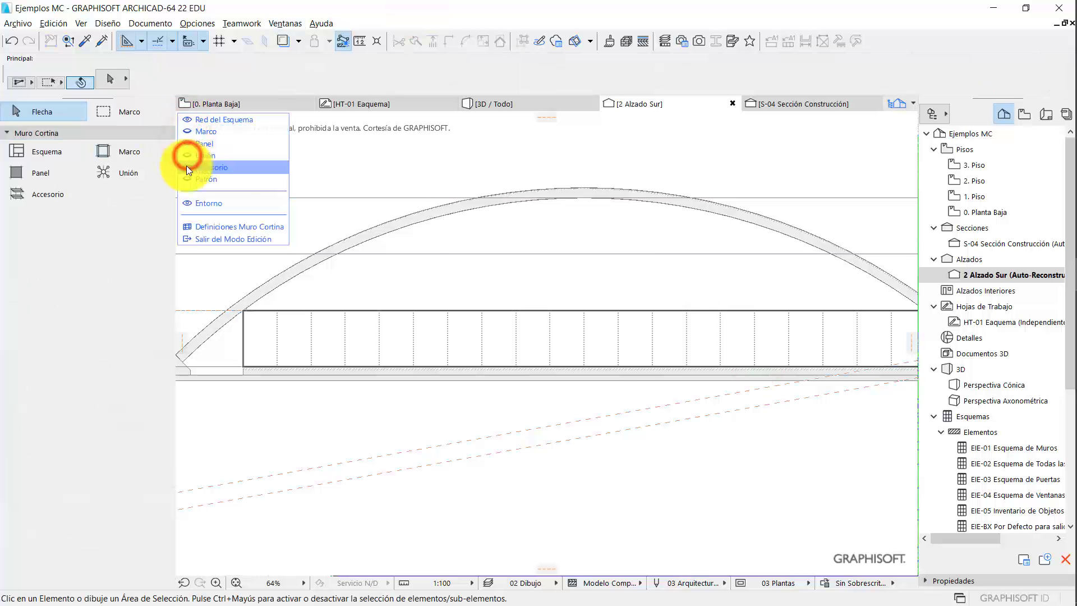
pyautogui.click(187, 166)
pyautogui.click(609, 310)
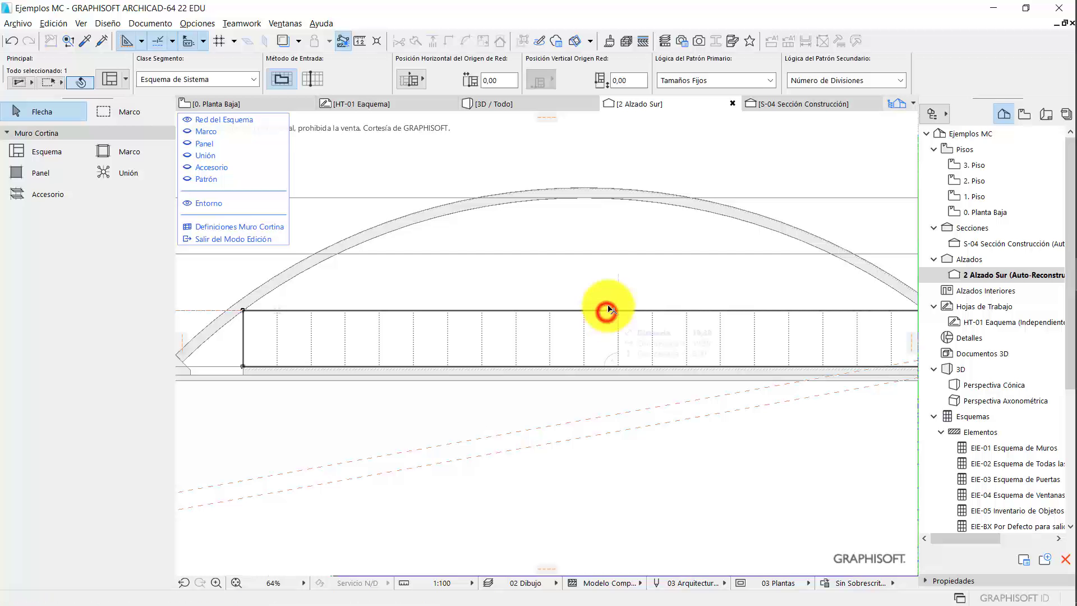
# - Curve the top edge of the arched building's curtain wall outline to follow the front arch's underside, and exit edit mode
pyautogui.click(608, 310)
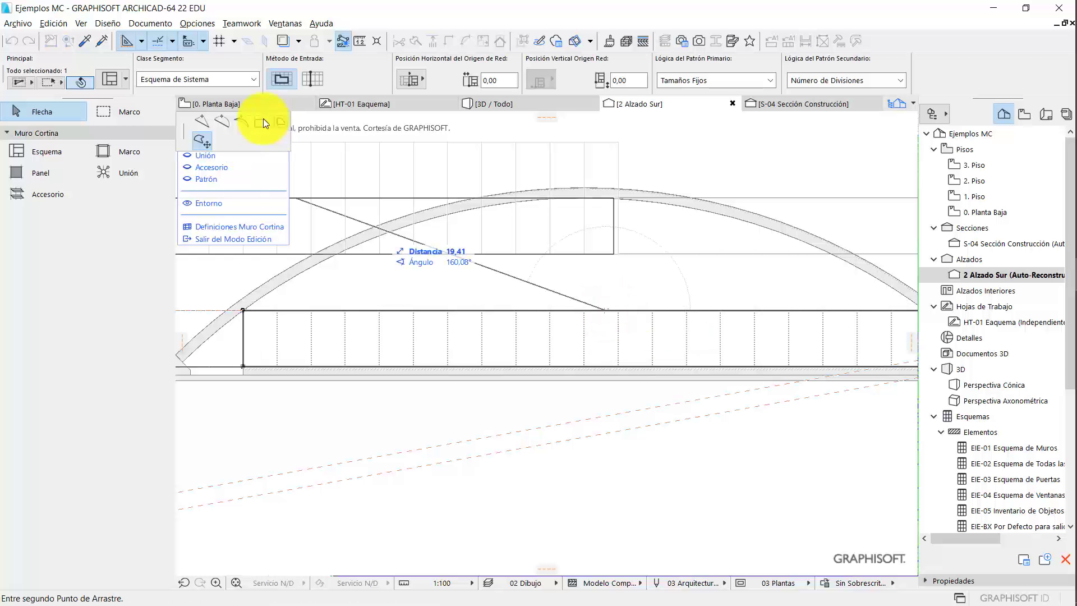
pyautogui.click(227, 118)
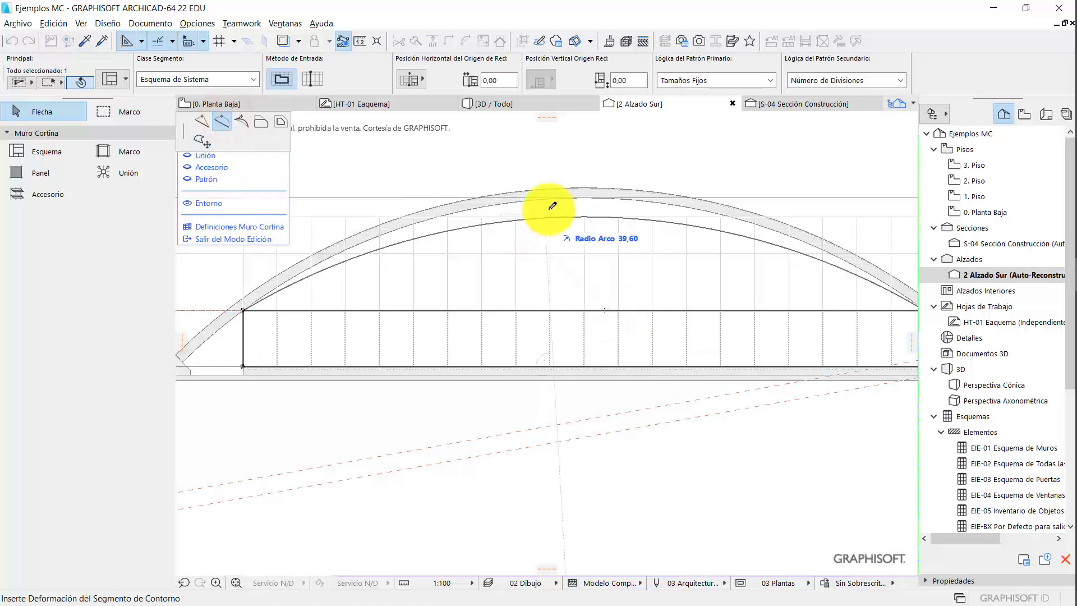
pyautogui.click(569, 196)
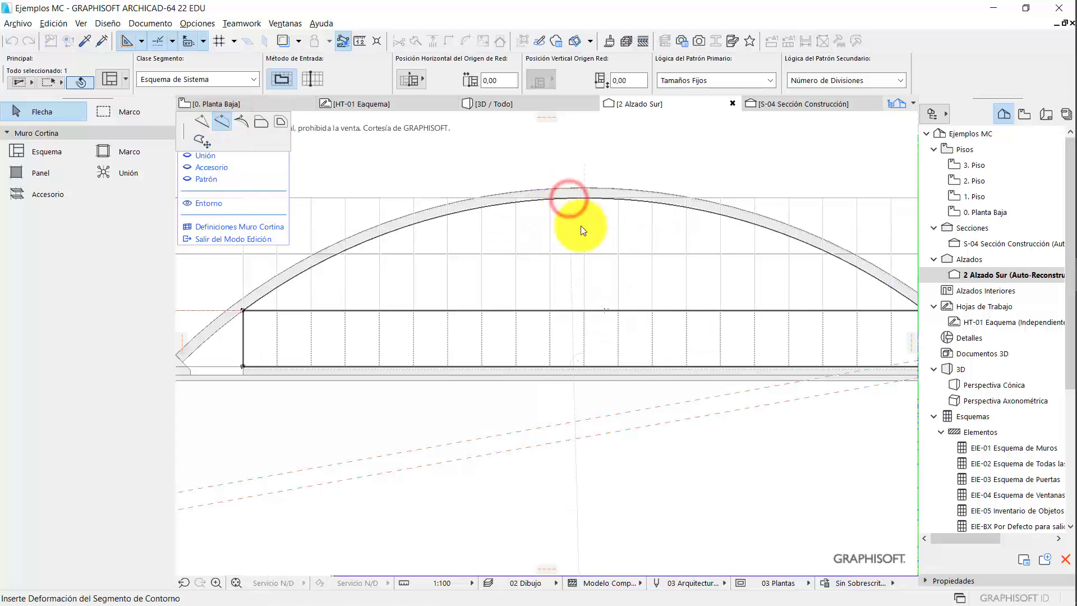
pyautogui.click(252, 239)
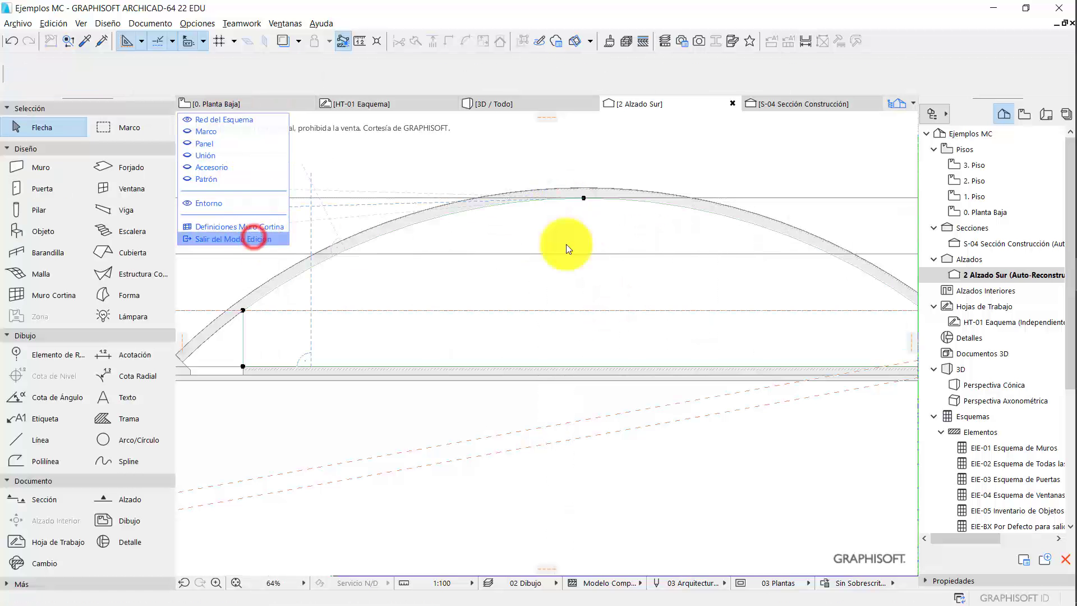
# - Examine in 3D how the arched building's curved curtain wall meets the front arch and the side beam
pyautogui.click(507, 106)
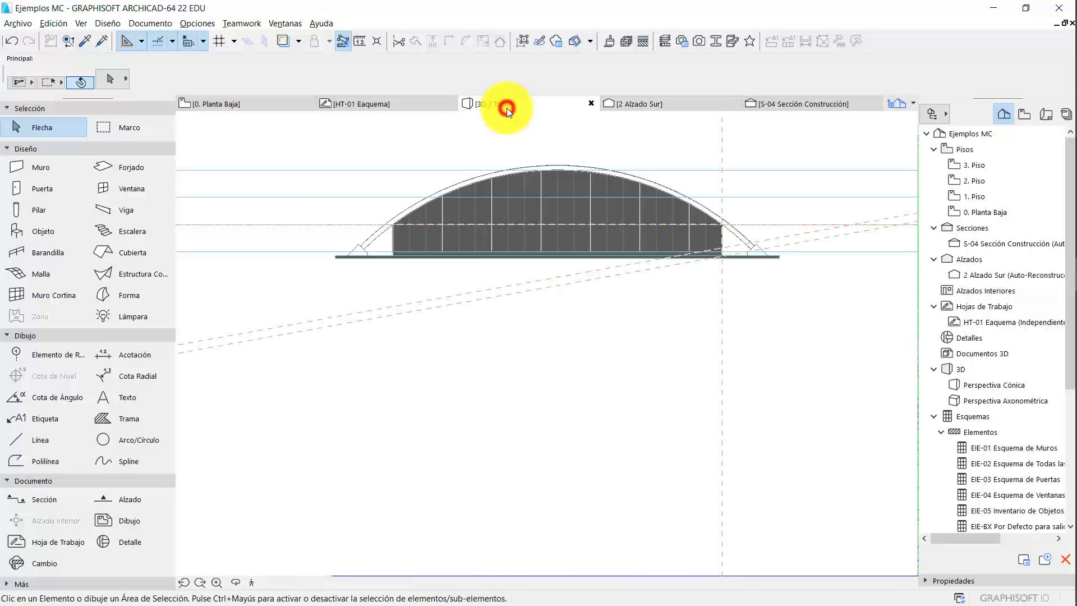
pyautogui.keyDown('shift'); pyautogui.moveTo(618, 240); pyautogui.dragTo(601, 219, button='middle'); pyautogui.keyUp('shift')
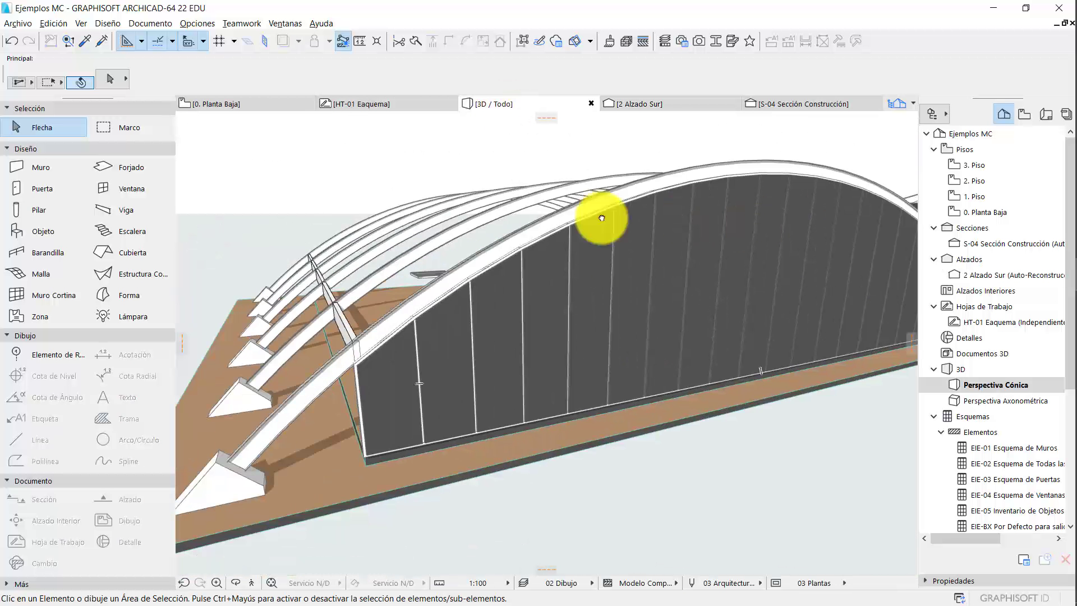
pyautogui.click(601, 218)
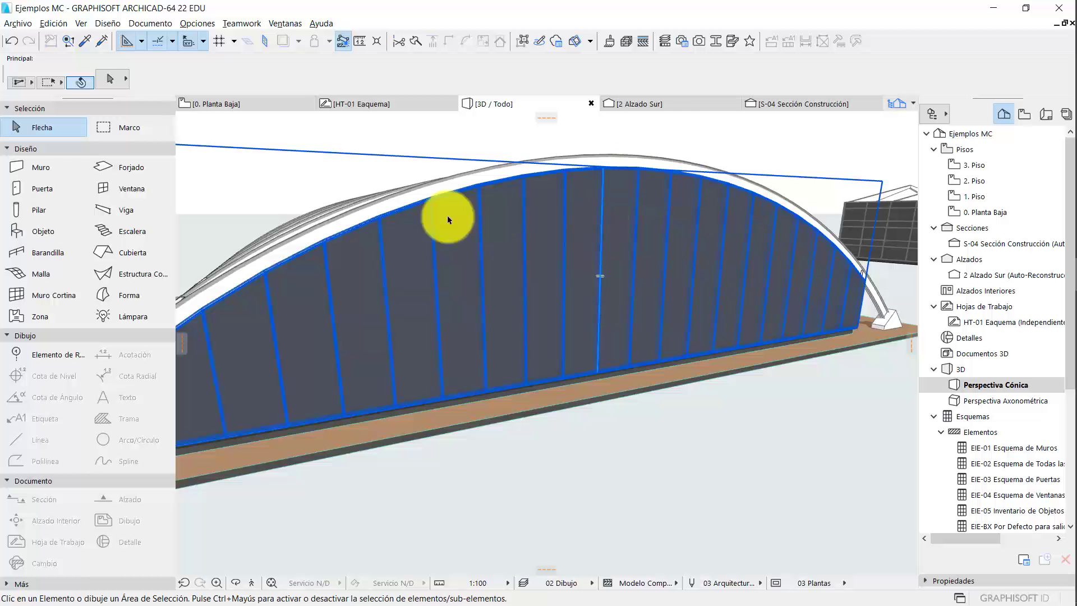
pyautogui.keyDown('shift'); pyautogui.moveTo(440, 217); pyautogui.dragTo(632, 204, button='middle'); pyautogui.keyUp('shift')
pyautogui.scroll(10, 311, 346)
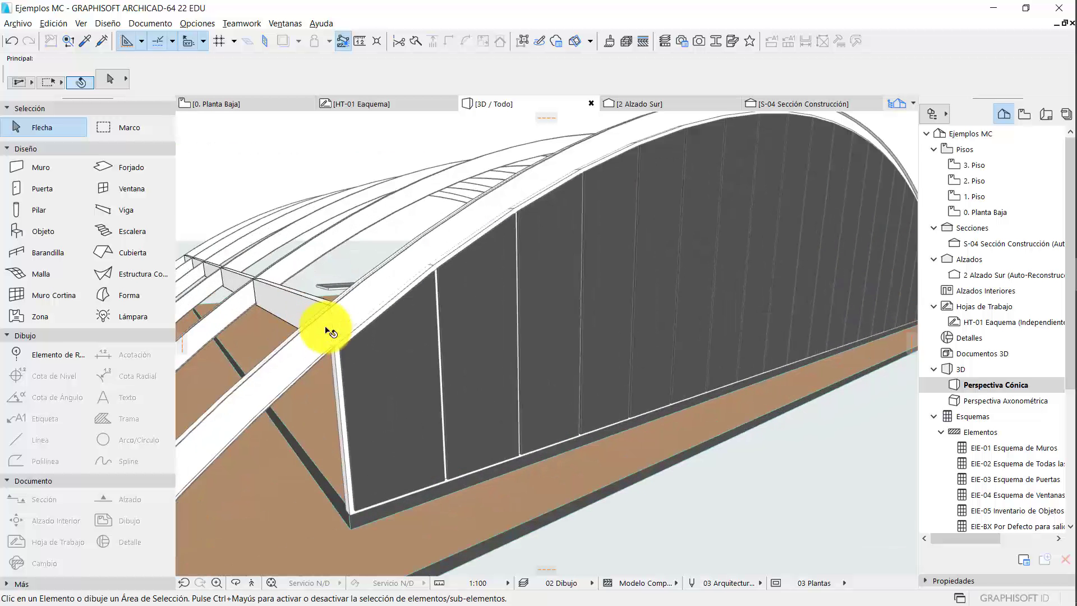
pyautogui.scroll(-3, 354, 391)
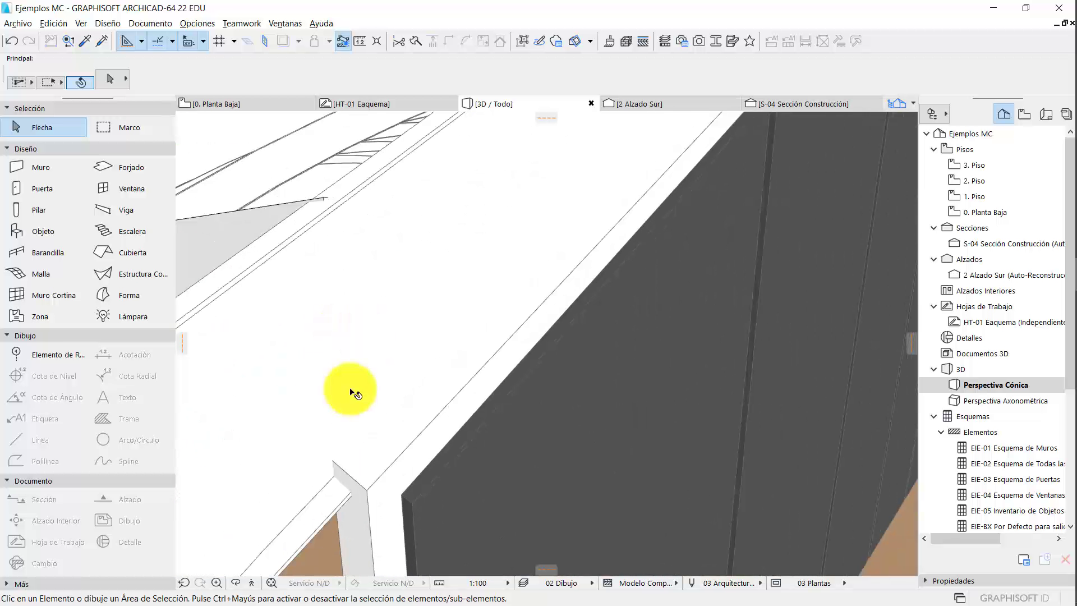
pyautogui.moveTo(355, 393); pyautogui.dragTo(491, 336, button='middle')
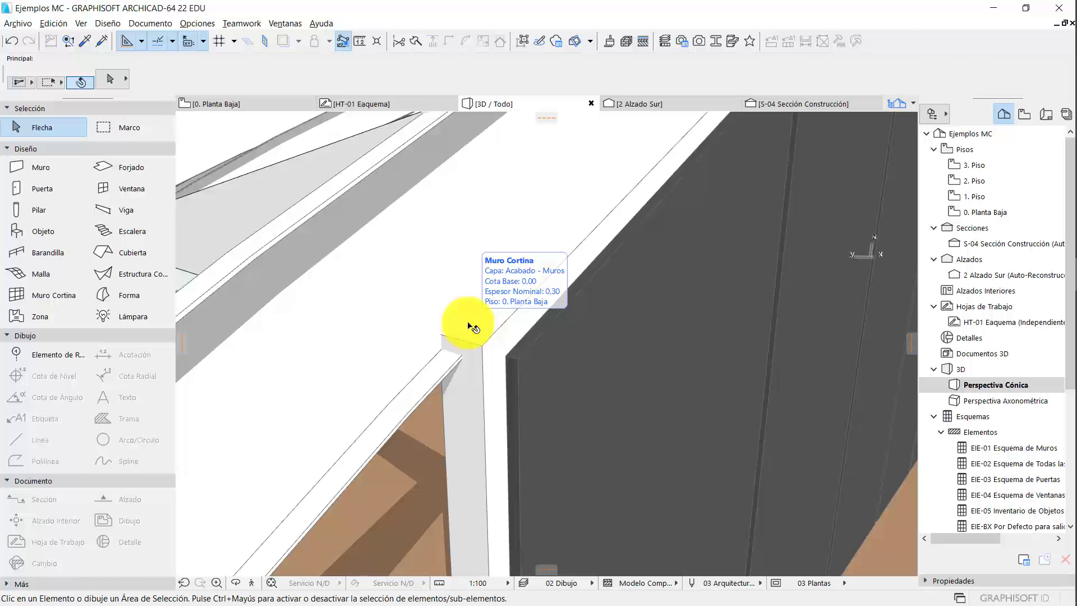
pyautogui.scroll(-10, 473, 327)
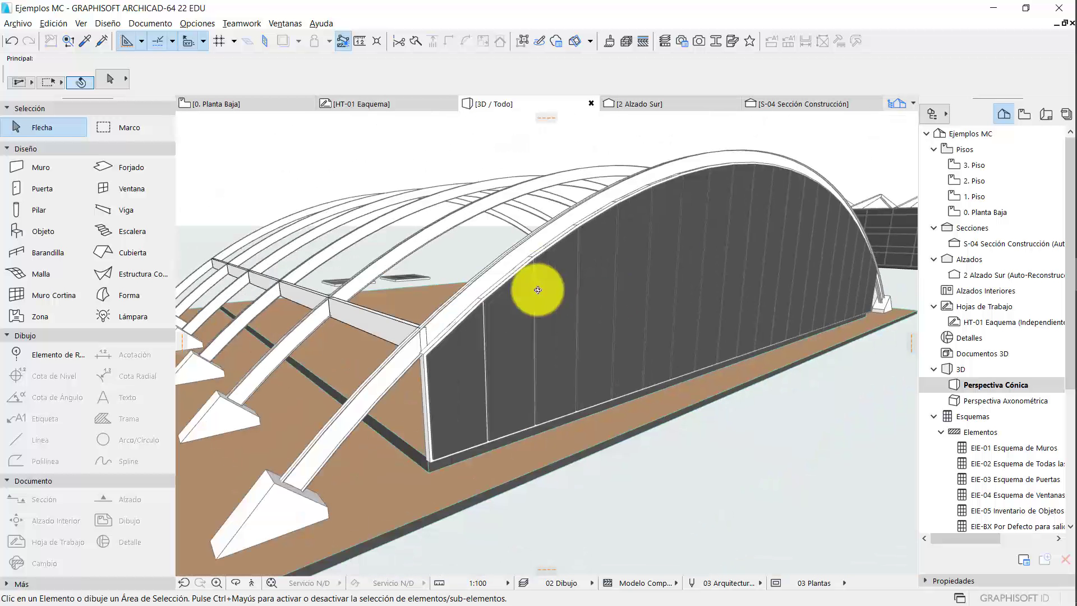
# - Examine the gabled building's front curtain wall and its open roof frames in 3D
pyautogui.keyDown('shift'); pyautogui.moveTo(538, 290); pyautogui.dragTo(634, 276, button='middle'); pyautogui.keyUp('shift')
pyautogui.keyDown('shift'); pyautogui.moveTo(707, 264); pyautogui.dragTo(533, 278, button='middle'); pyautogui.keyUp('shift')
pyautogui.keyDown('shift'); pyautogui.moveTo(692, 267); pyautogui.dragTo(697, 260, button='middle'); pyautogui.keyUp('shift')
pyautogui.moveTo(722, 296); pyautogui.dragTo(413, 260, button='middle')
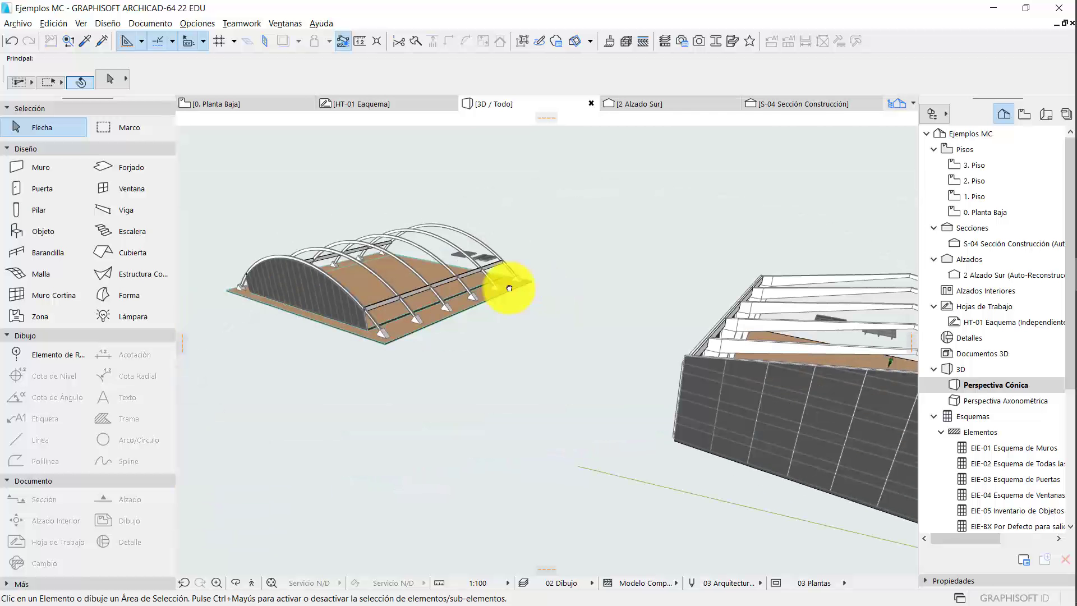
pyautogui.keyDown('shift'); pyautogui.moveTo(738, 351); pyautogui.dragTo(735, 293, button='middle'); pyautogui.keyUp('shift')
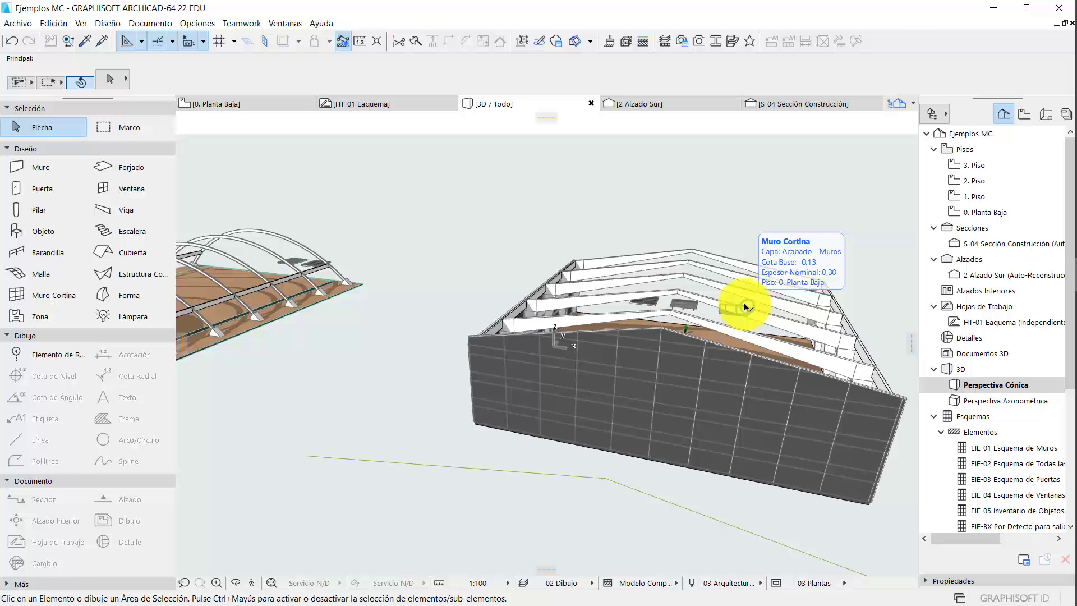
pyautogui.moveTo(745, 306); pyautogui.dragTo(716, 325)
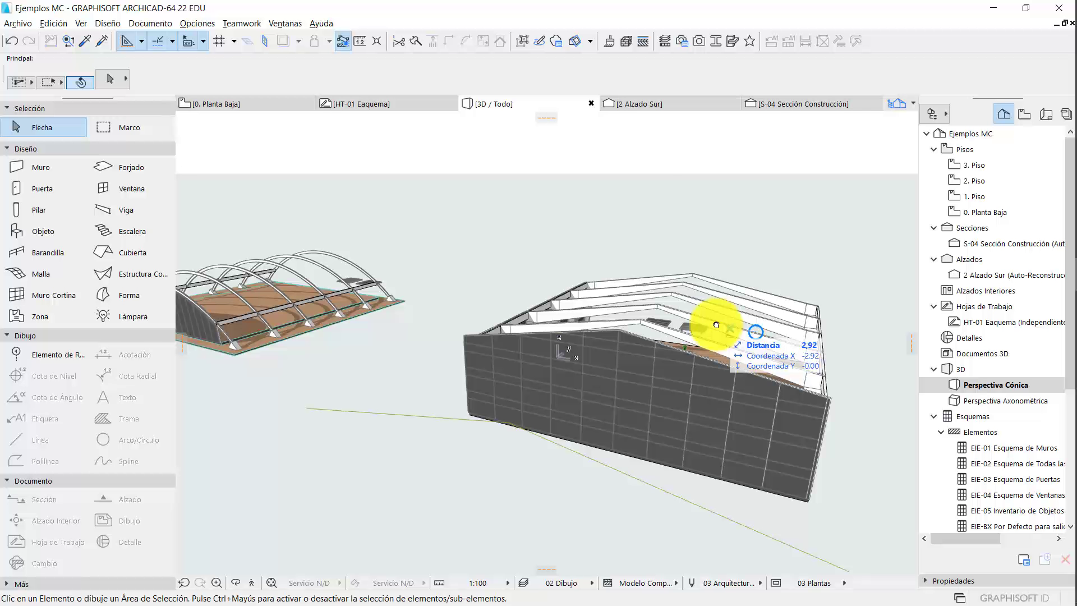
pyautogui.moveTo(644, 212); pyautogui.dragTo(742, 276)
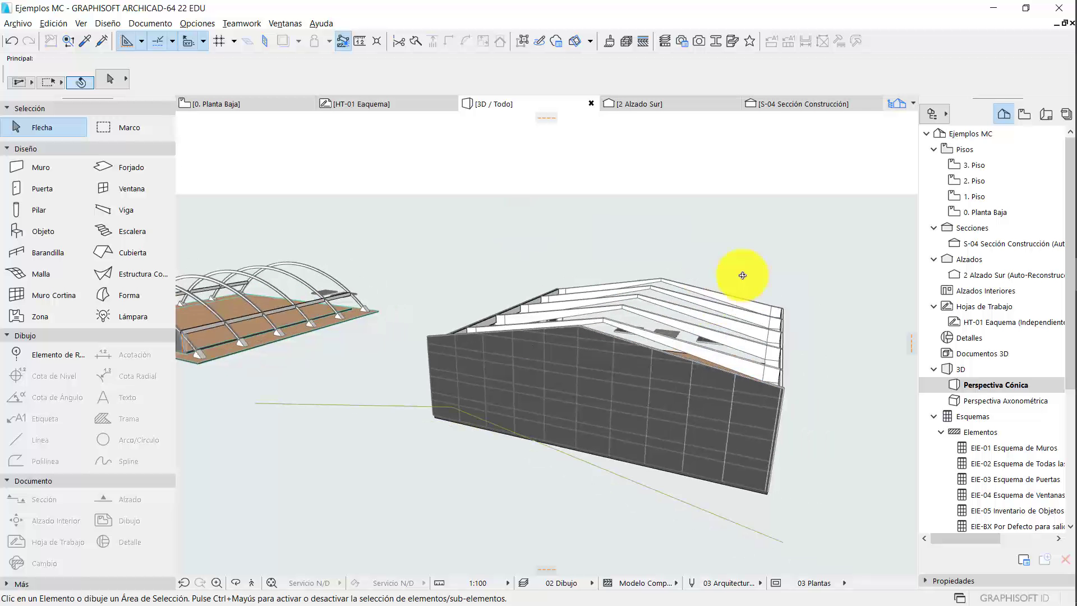
# - Open section S-04 and show the gabled building's frame
pyautogui.doubleClick(988, 242)
pyautogui.scroll(-5, 729, 244)
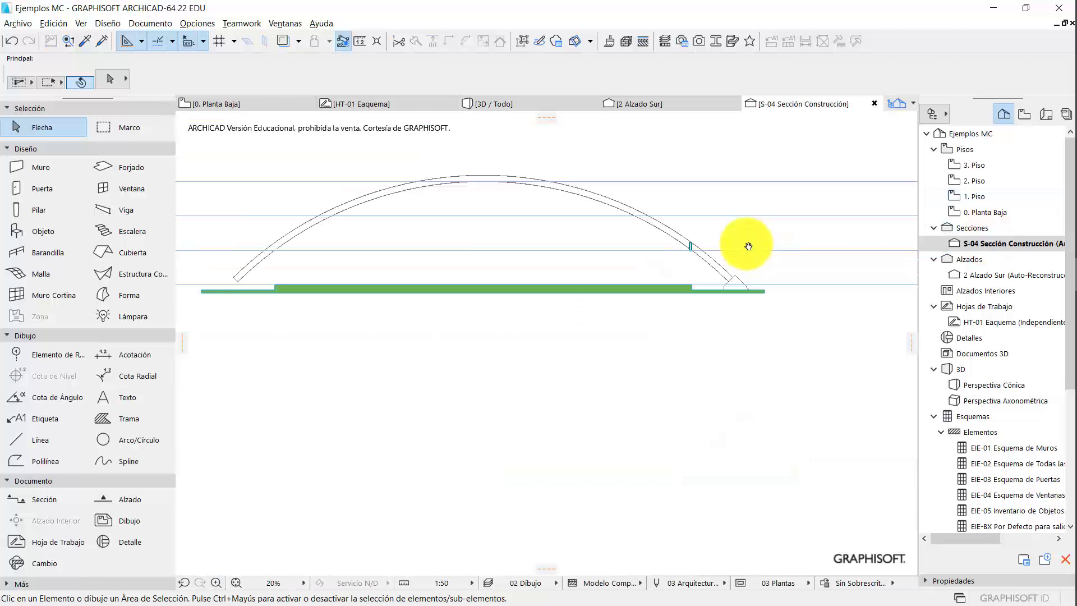
pyautogui.moveTo(749, 246); pyautogui.dragTo(558, 252, button='middle')
pyautogui.scroll(-3, 540, 241)
pyautogui.scroll(3, 642, 223)
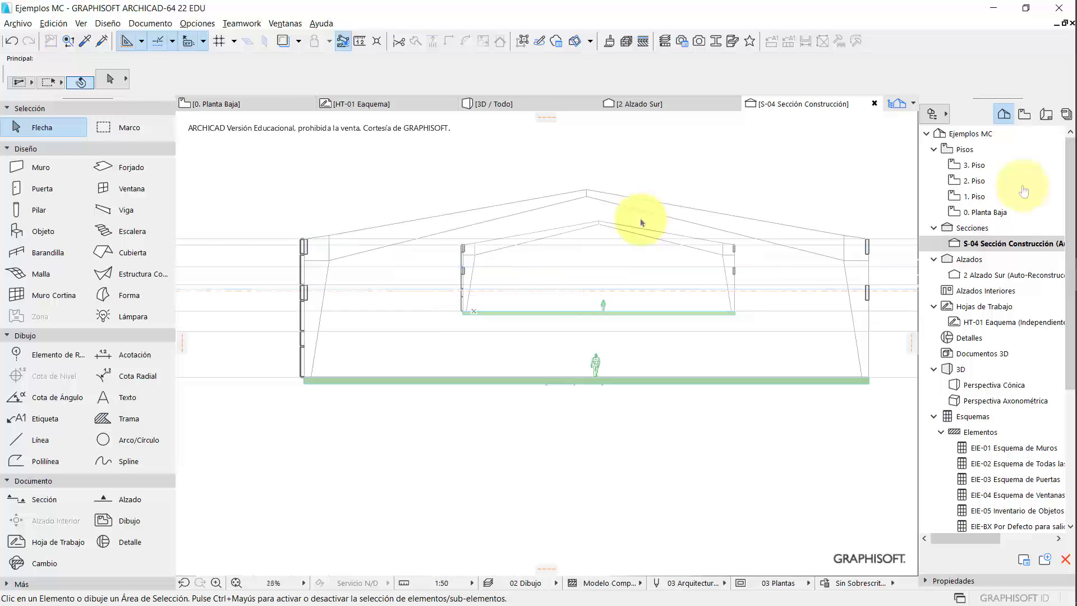
# - Start the Curtain Wall tool, accept its default settings and choose the chained geometry method
pyautogui.click(22, 295)
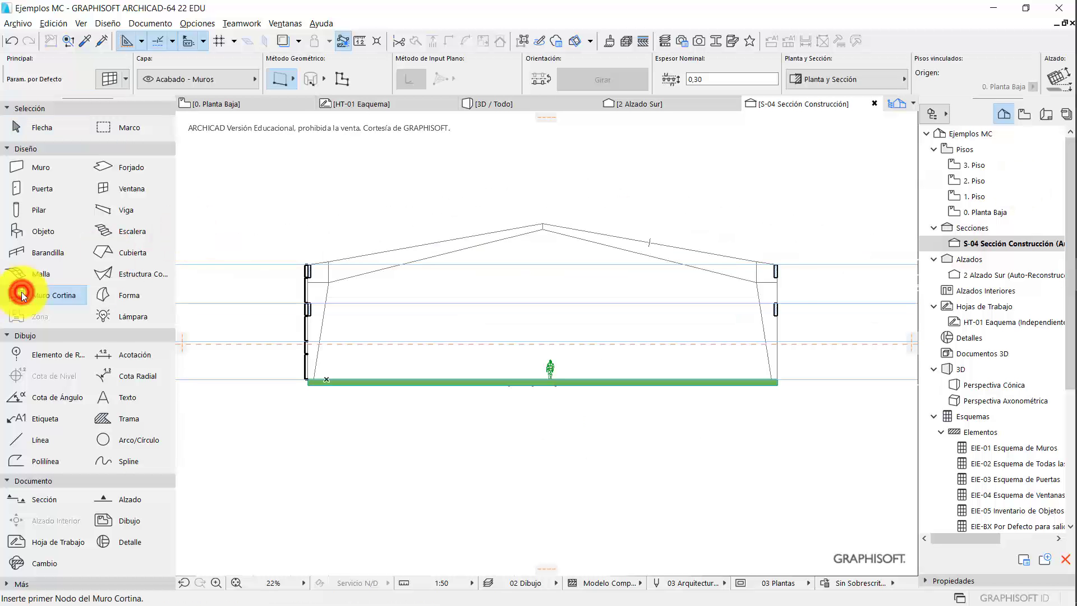
pyautogui.doubleClick(22, 294)
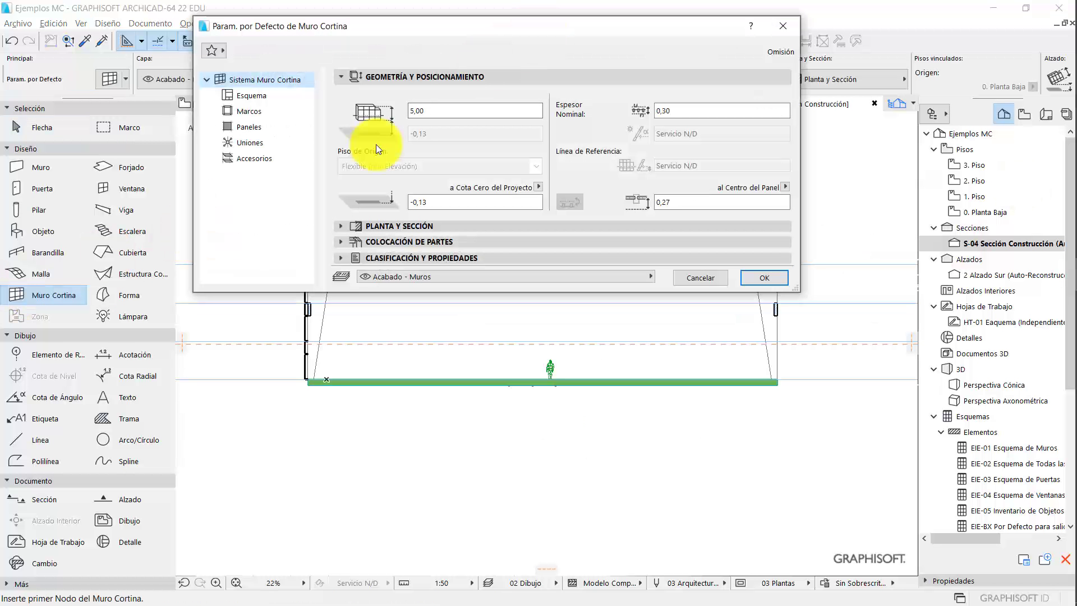
pyautogui.click(763, 277)
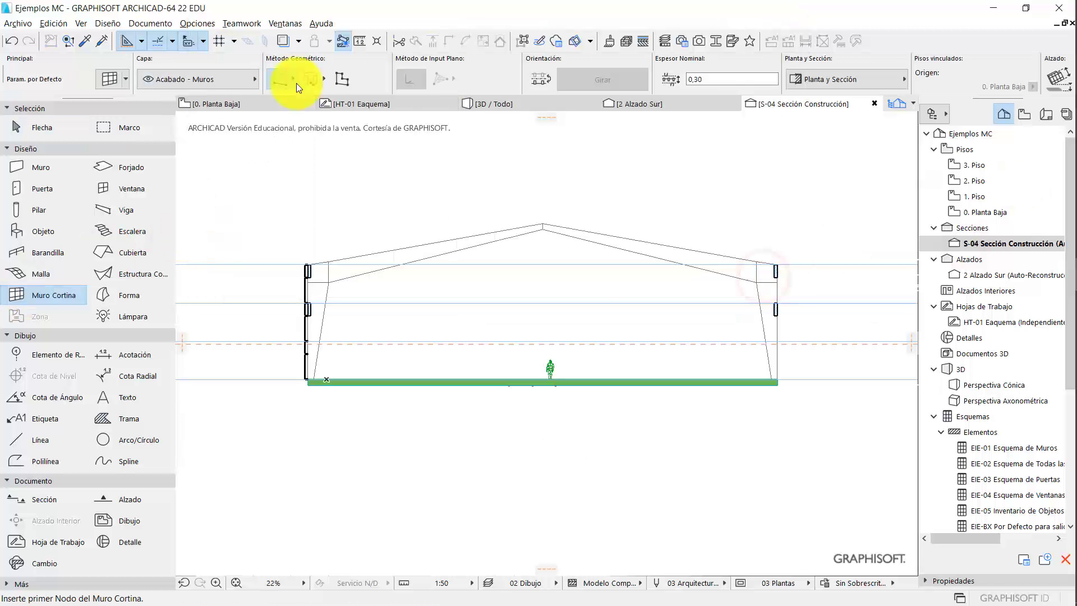
pyautogui.click(292, 83)
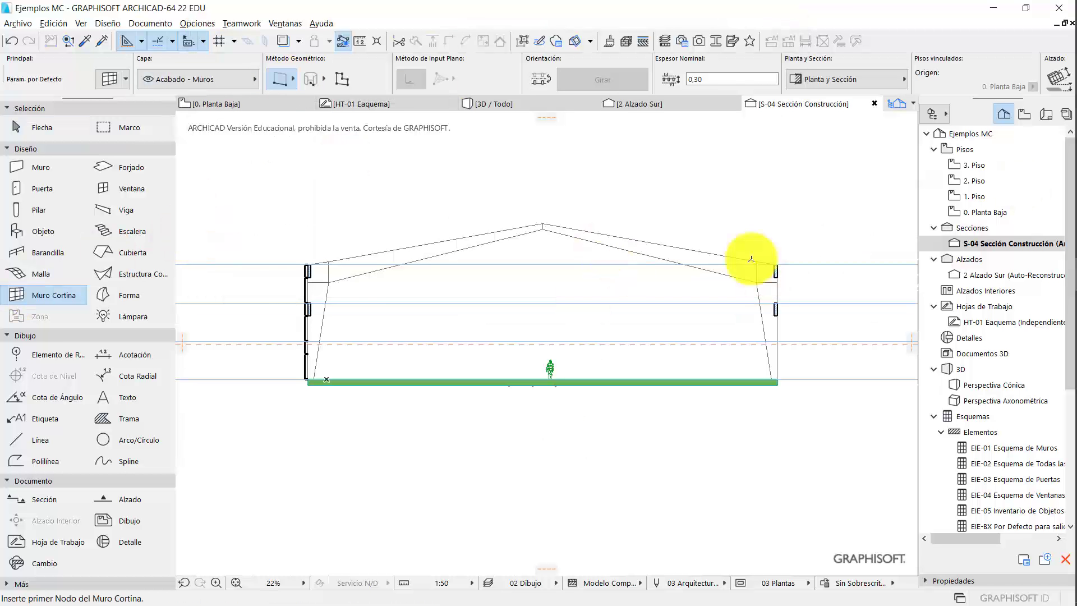
pyautogui.scroll(2, 622, 247)
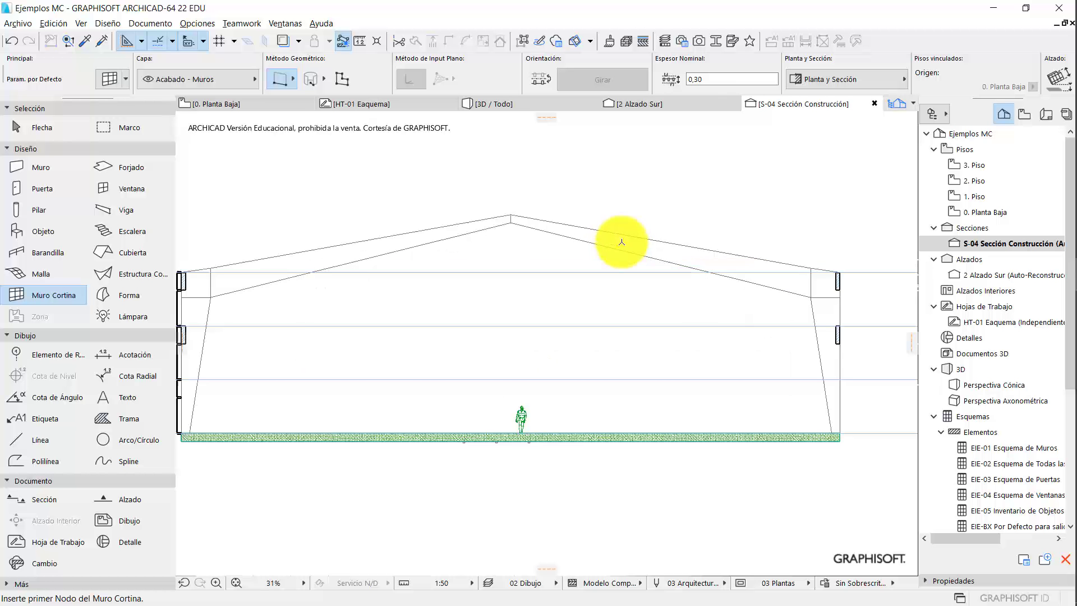
pyautogui.moveTo(620, 241); pyautogui.dragTo(505, 241, button='middle')
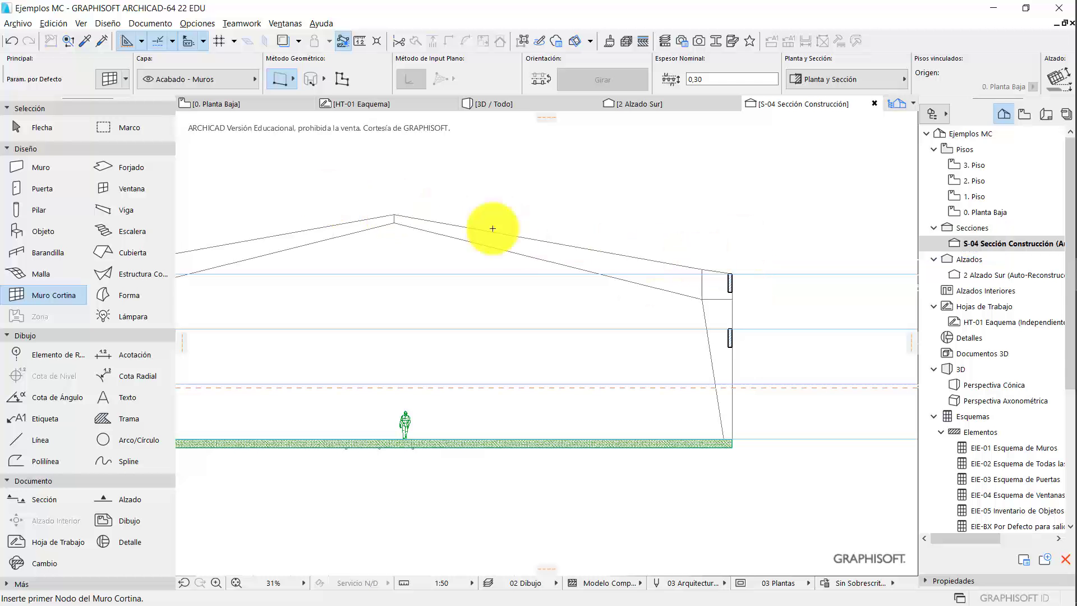
pyautogui.click(295, 81)
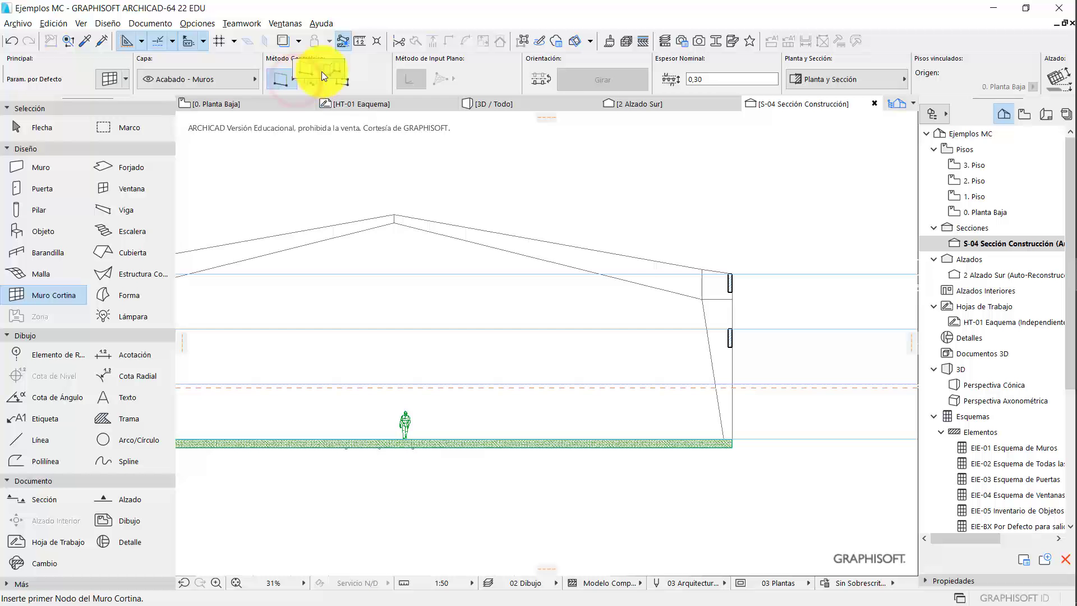
pyautogui.click(321, 72)
pyautogui.scroll(5, 401, 210)
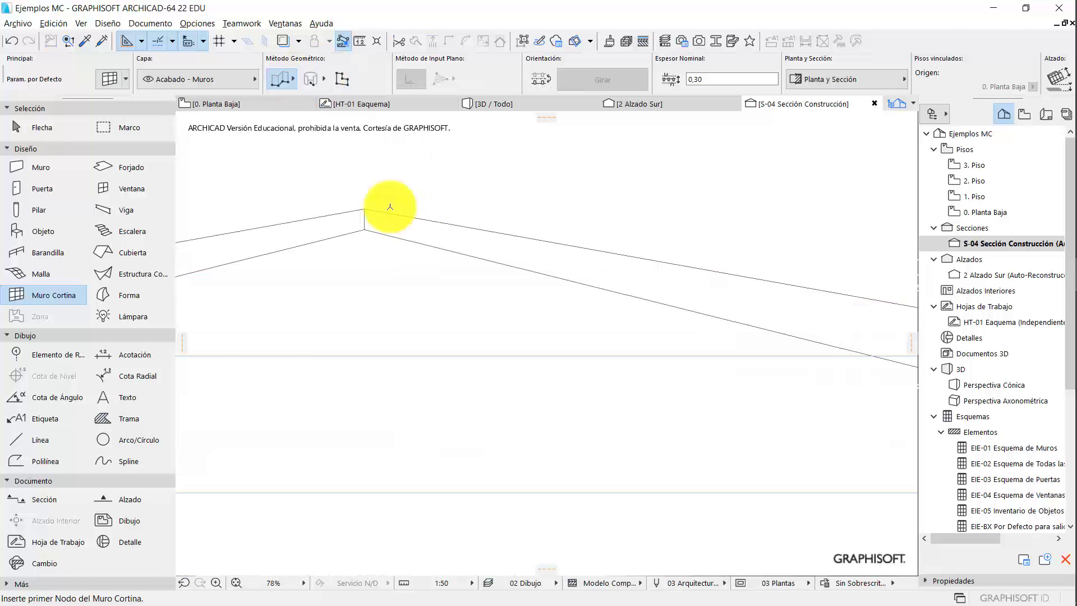
# - Draw a chained curtain wall from the gable ridge to the frame's upper knee corner plus an upturned end segment, placed centred with a 40,00 length
pyautogui.click(365, 208)
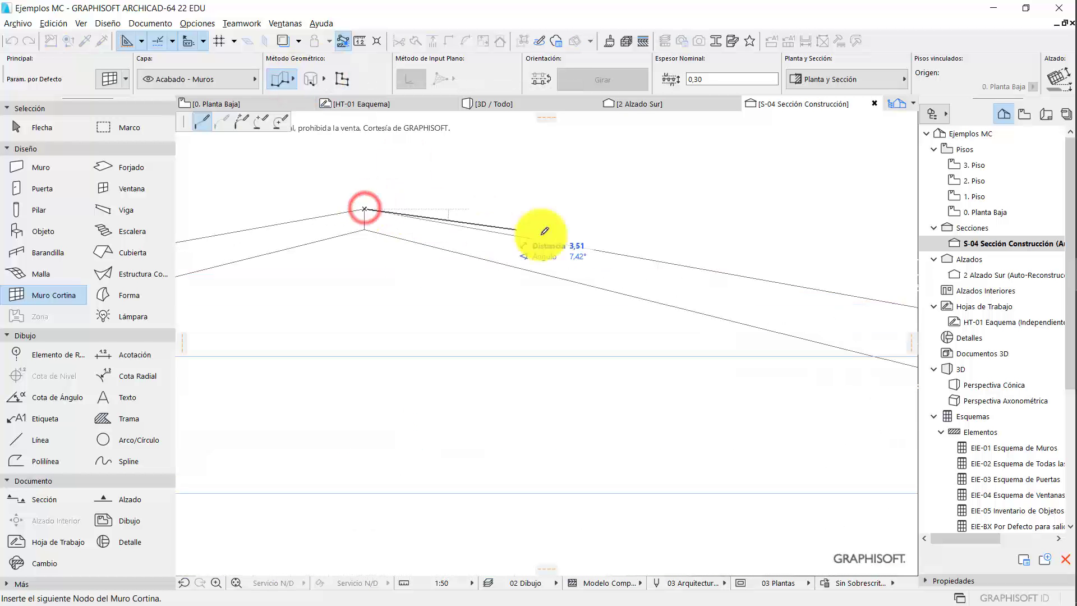
pyautogui.moveTo(605, 246); pyautogui.dragTo(402, 215, button='middle')
pyautogui.moveTo(676, 248); pyautogui.dragTo(233, 214, button='middle')
pyautogui.scroll(5, 676, 294)
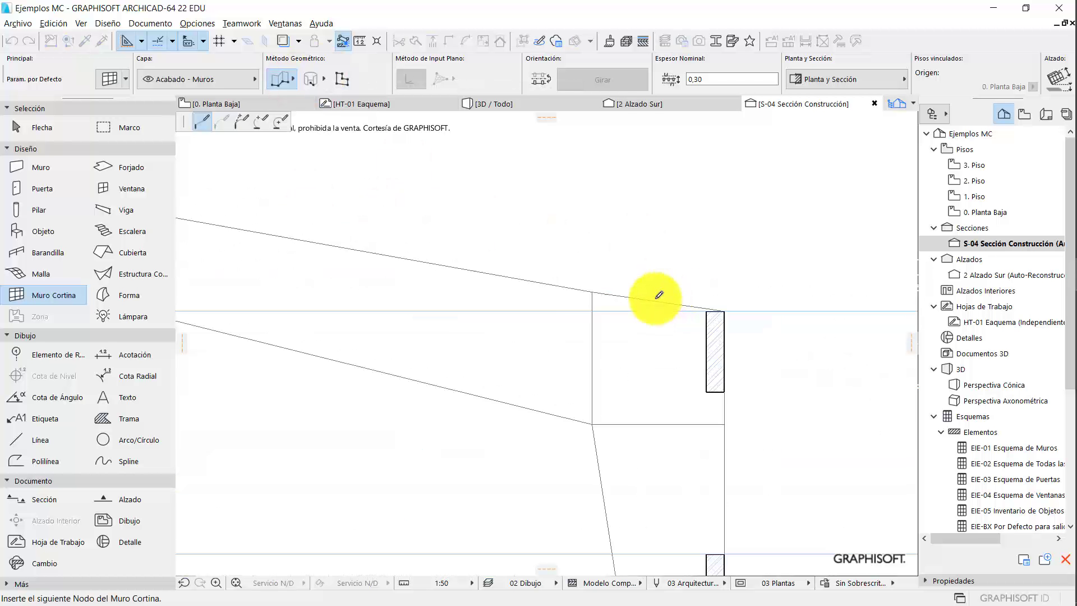
pyautogui.click(565, 290)
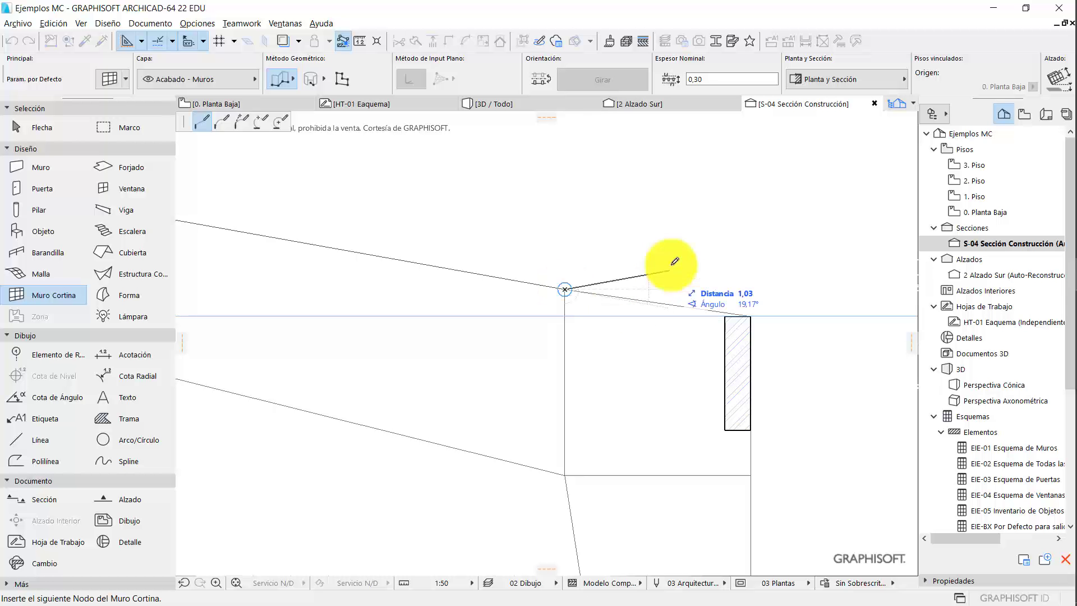
pyautogui.click(741, 214)
pyautogui.rightClick(766, 229)
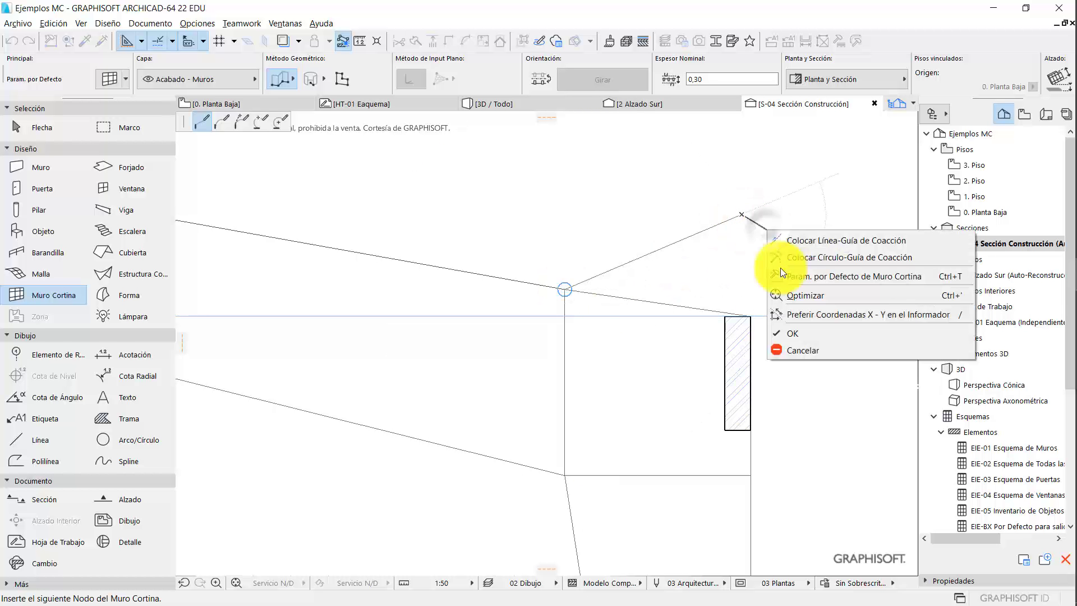
pyautogui.click(797, 332)
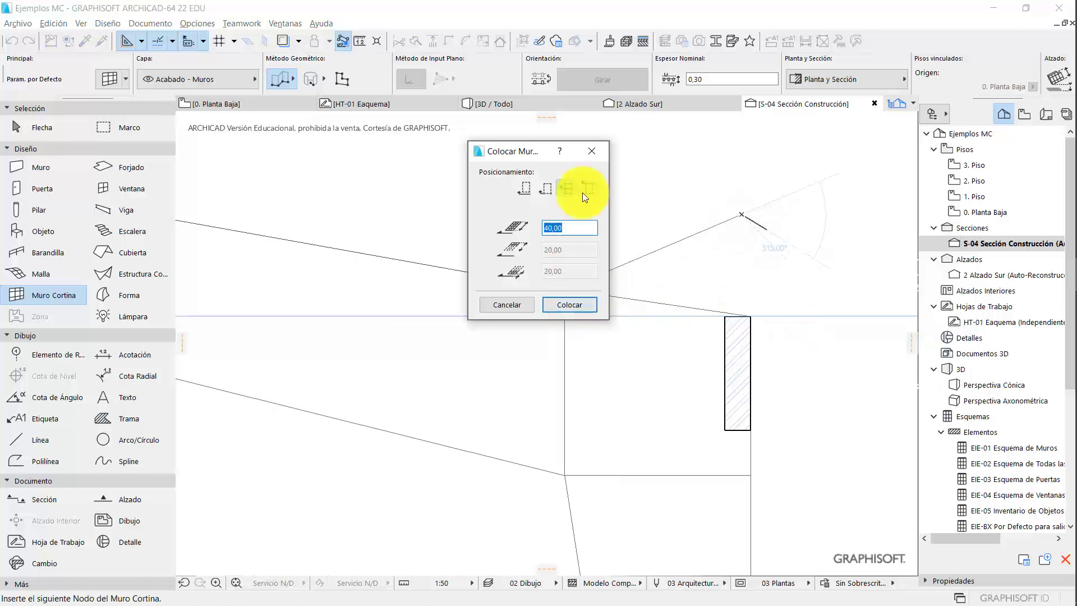
pyautogui.click(570, 304)
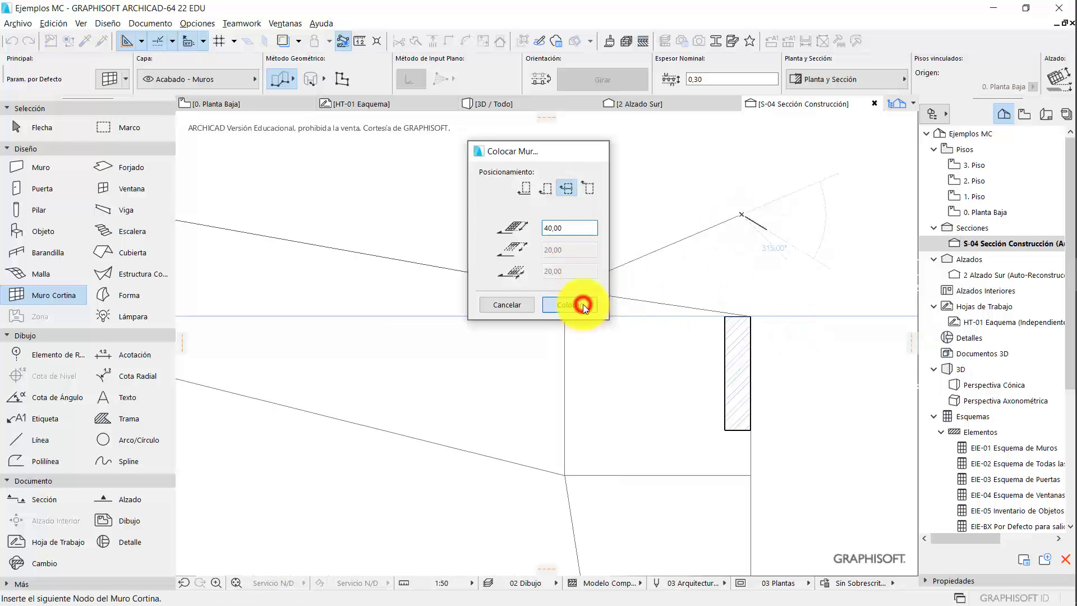
# - Examine the gabled building's new roof curtain wall in section S-04 and 3D, checking its panels, frames, corner and fit over the rafters
pyautogui.scroll(-2, 660, 260)
pyautogui.scroll(-5, 644, 262)
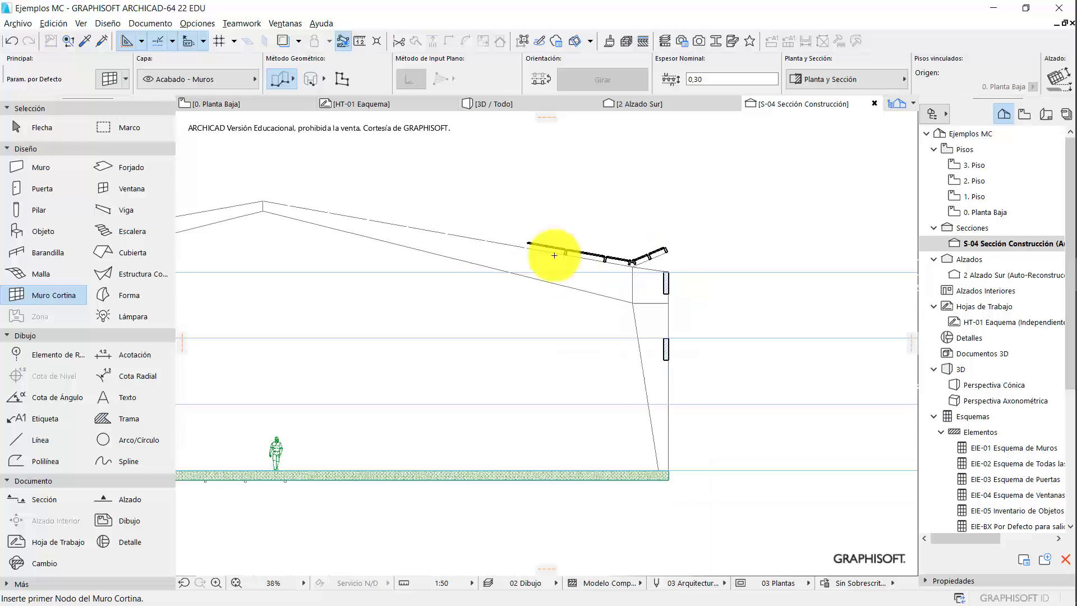
pyautogui.scroll(11, 556, 257)
pyautogui.moveTo(616, 252); pyautogui.dragTo(486, 277, button='middle')
pyautogui.scroll(-3, 649, 269)
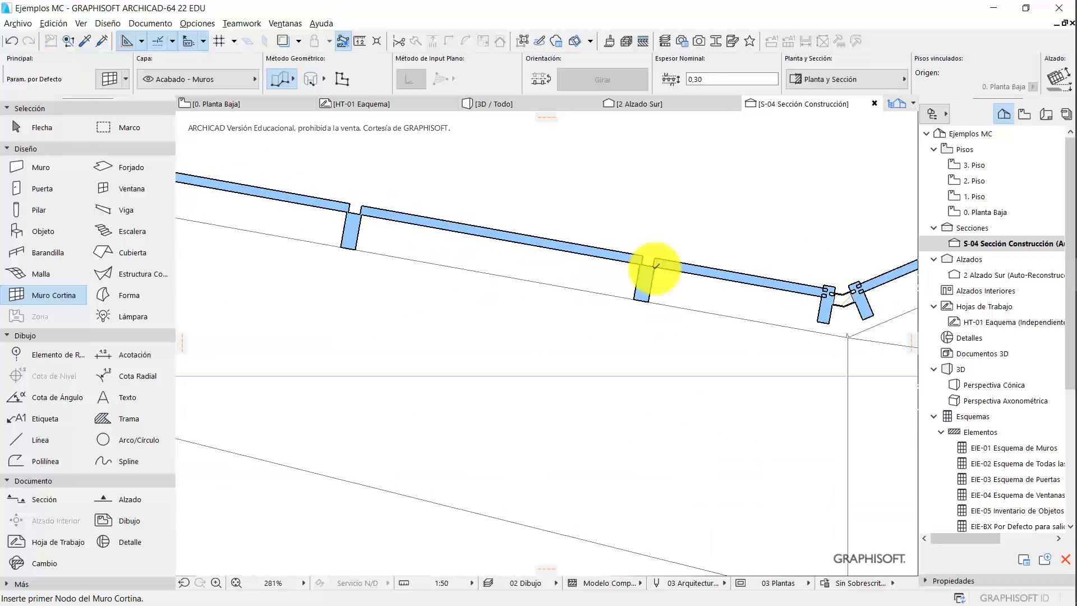
pyautogui.click(534, 102)
pyautogui.scroll(5, 456, 413)
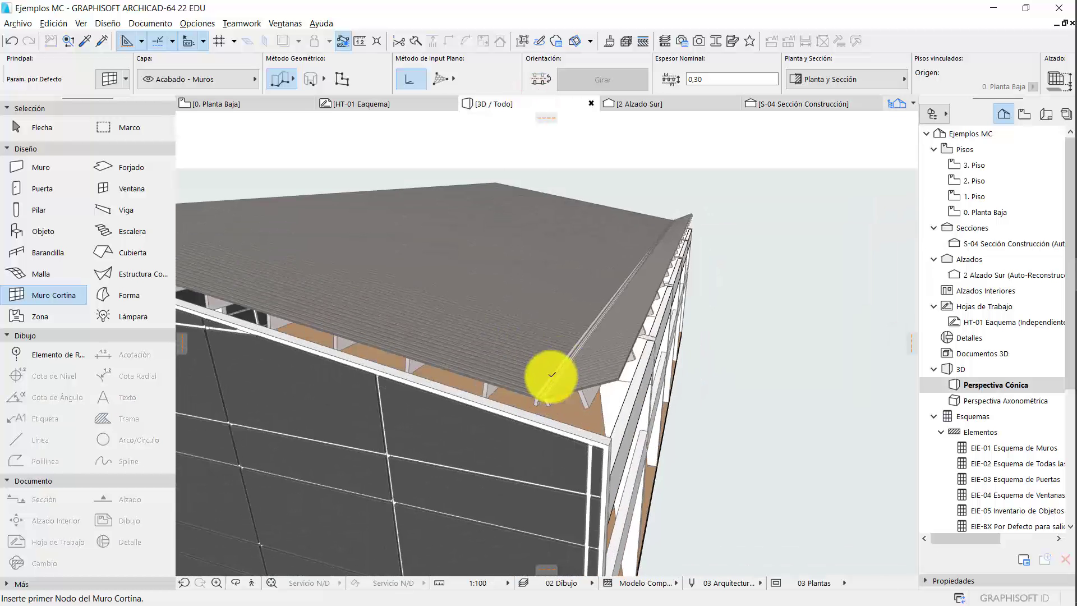
pyautogui.scroll(6, 550, 375)
pyautogui.scroll(8, 503, 385)
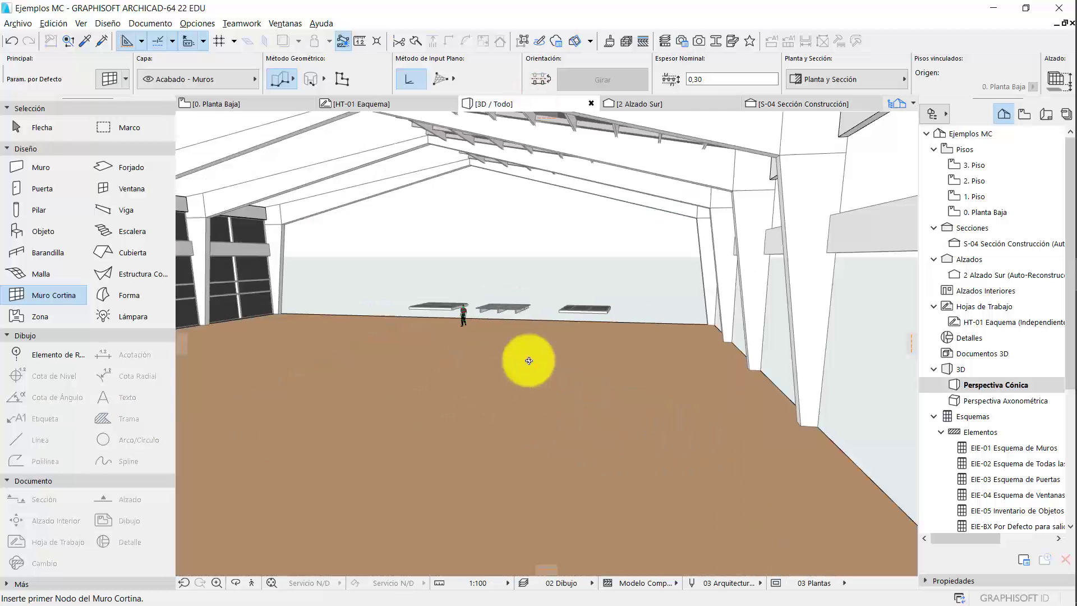
# - Examine the roof curtain wall's framing members, panel thickness and valley joint over the rafters in section S-04
pyautogui.scroll(-10, 470, 208)
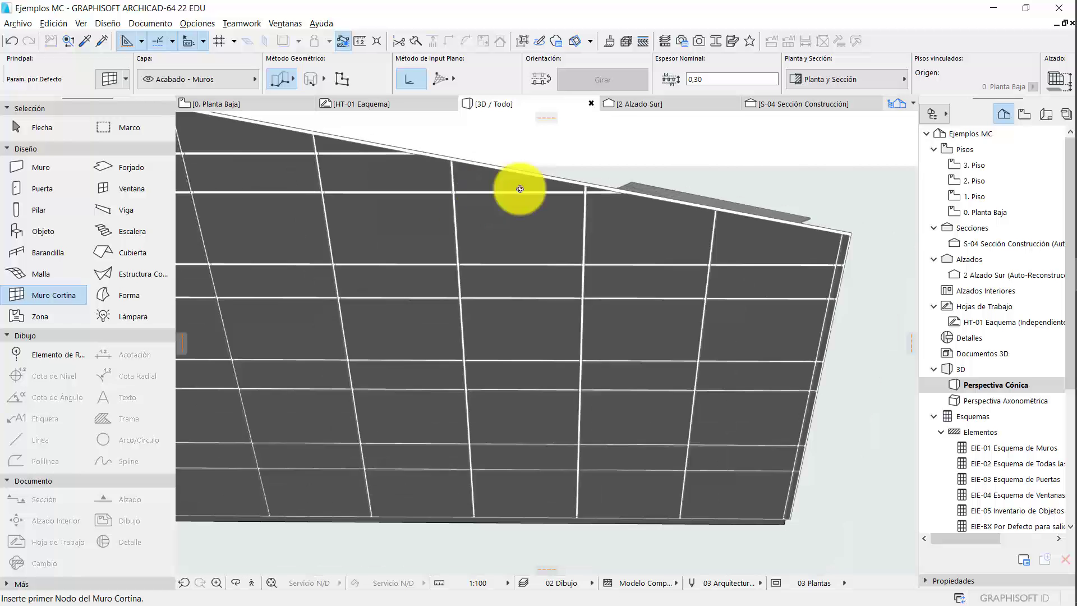
pyautogui.doubleClick(990, 248)
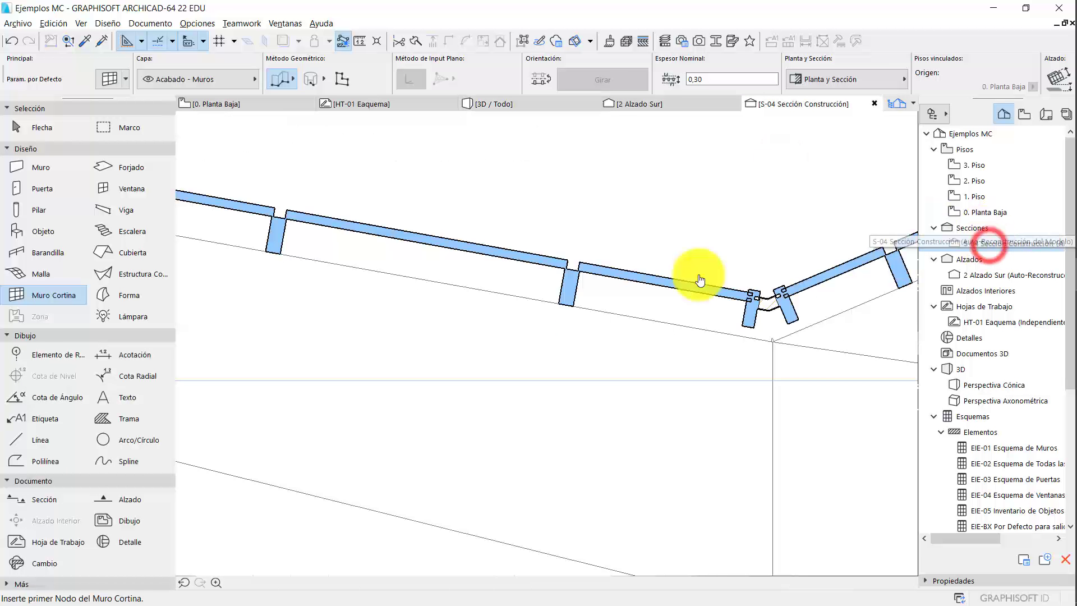
pyautogui.scroll(-3, 645, 282)
pyautogui.scroll(5, 627, 295)
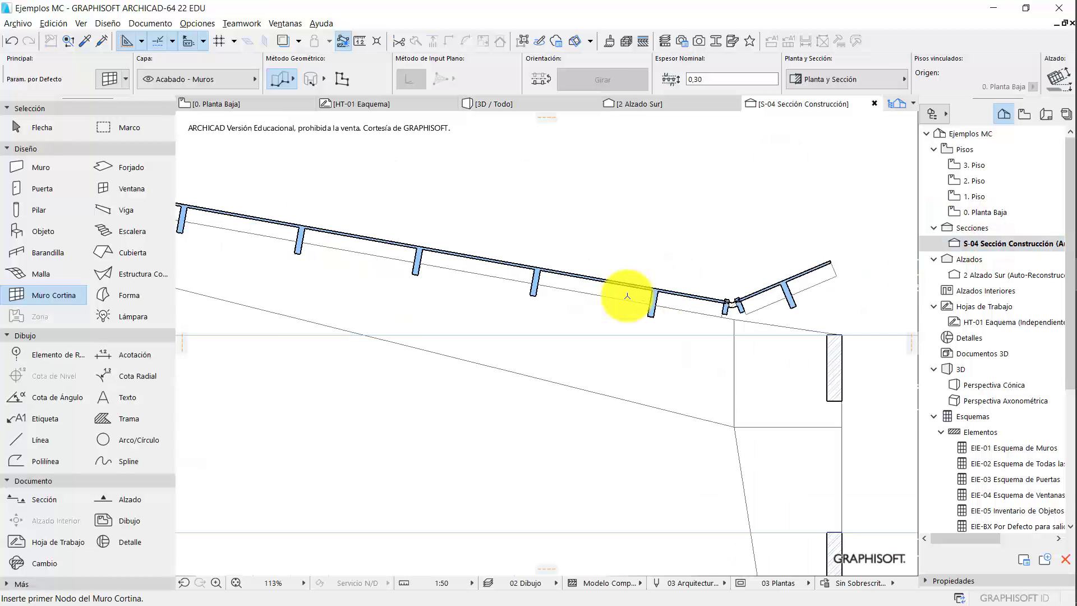
pyautogui.scroll(-3, 575, 333)
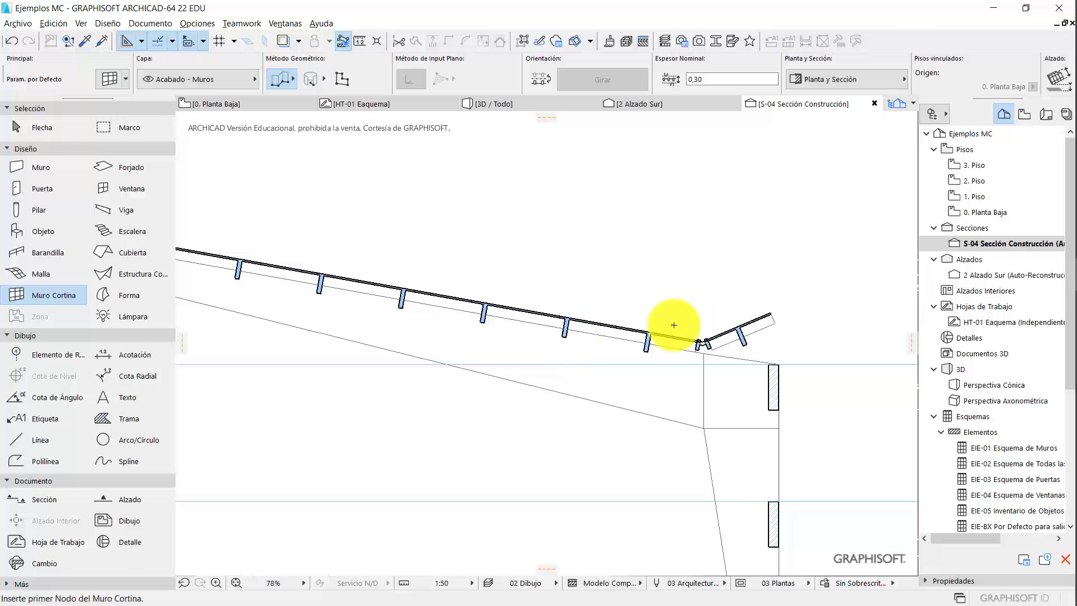
pyautogui.scroll(10, 701, 336)
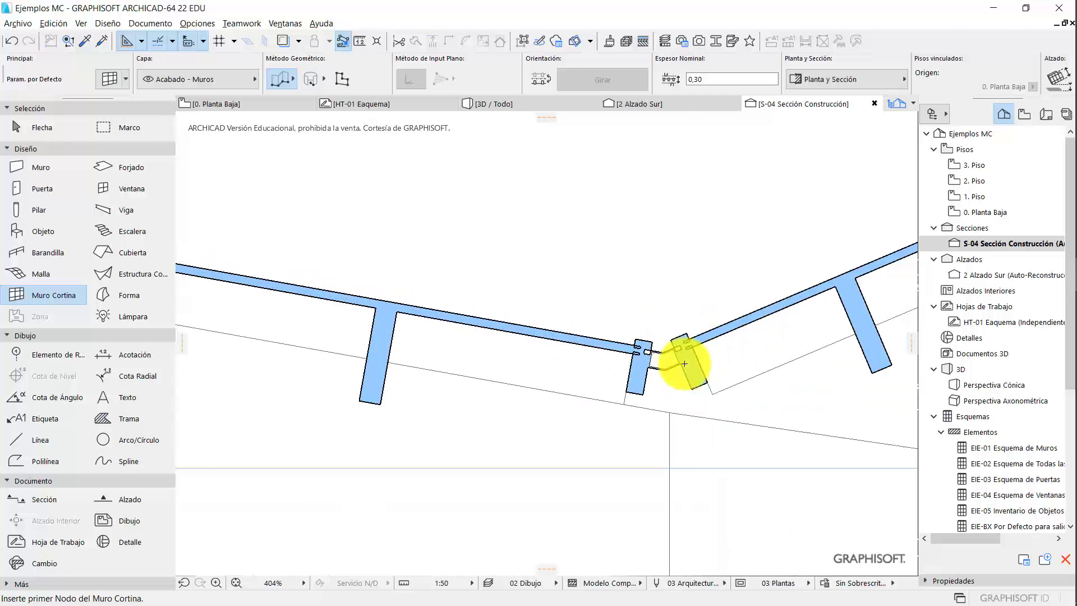
# - Examine the gabled building's roof curtain wall in 3D, from its corrugated panels and valley corner to its underside and overall fit
pyautogui.click(523, 106)
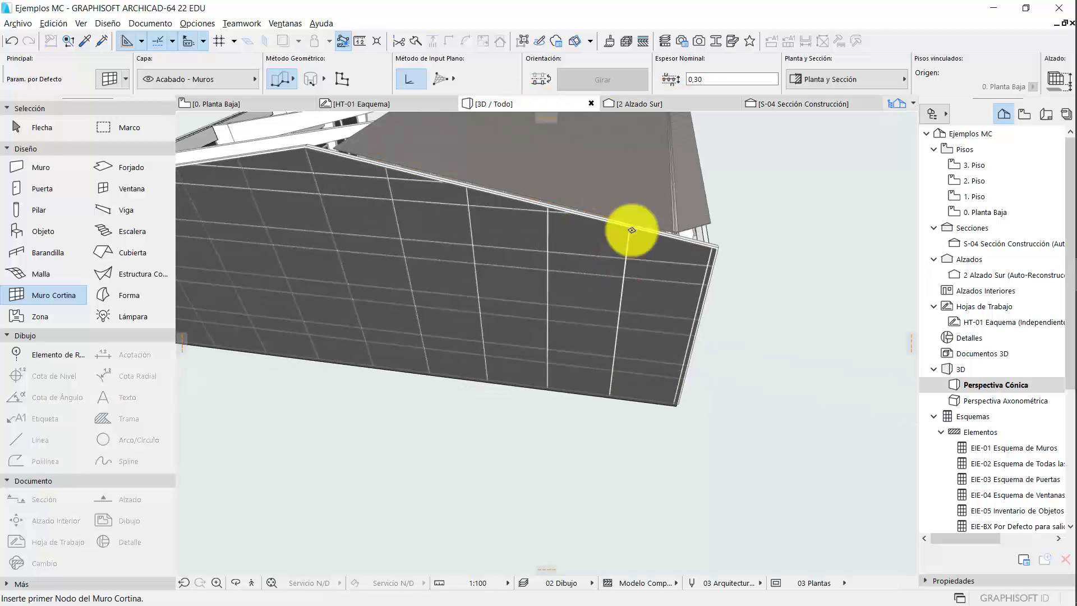
pyautogui.moveTo(632, 230); pyautogui.dragTo(570, 365, button='middle')
pyautogui.scroll(5, 570, 365)
pyautogui.scroll(6, 638, 346)
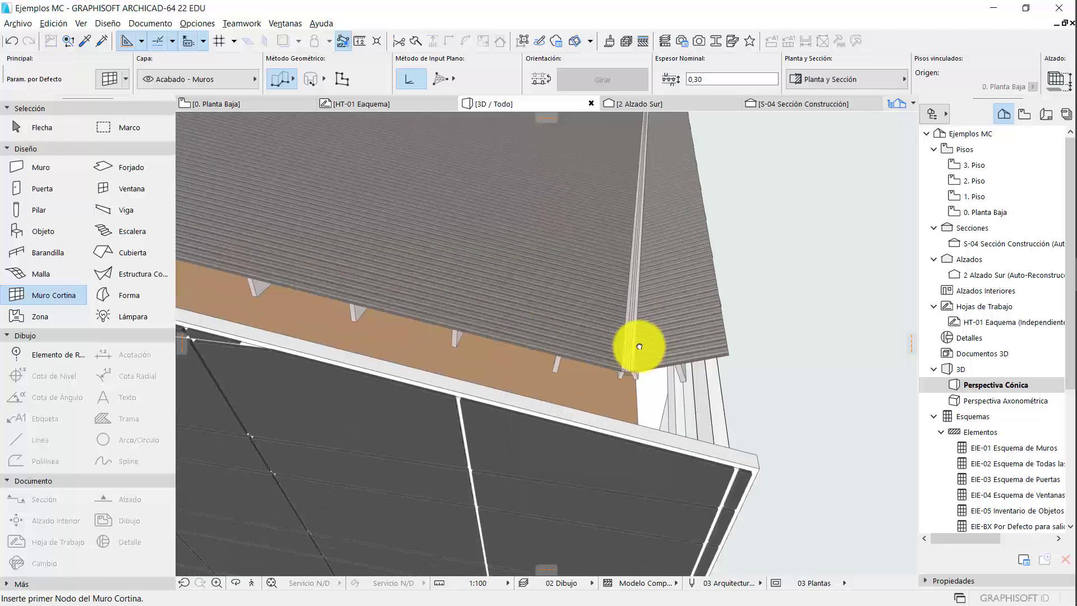
pyautogui.scroll(5, 613, 371)
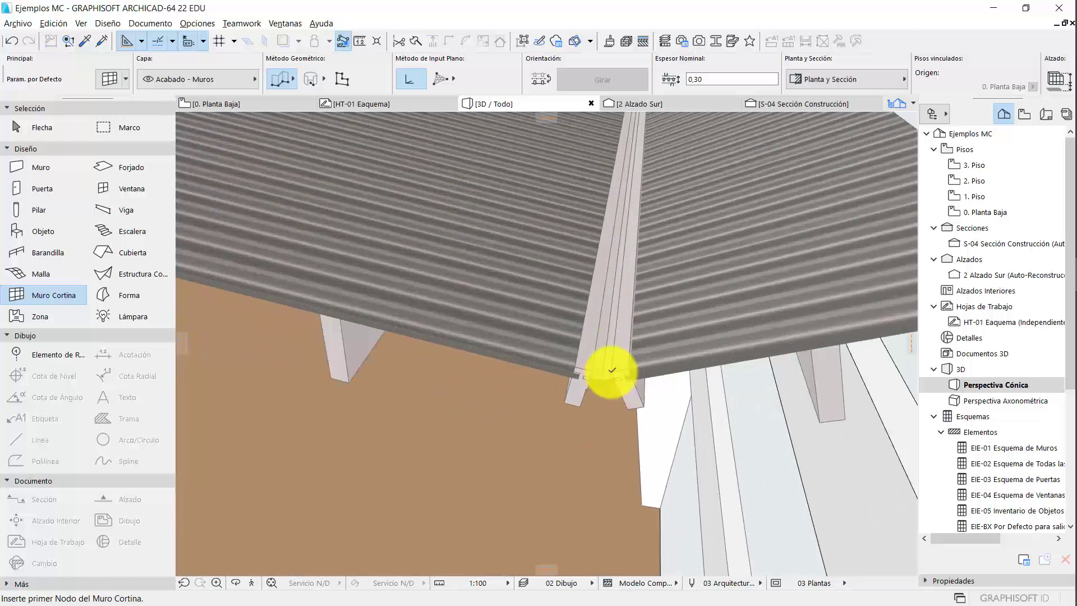
pyautogui.scroll(-5, 613, 362)
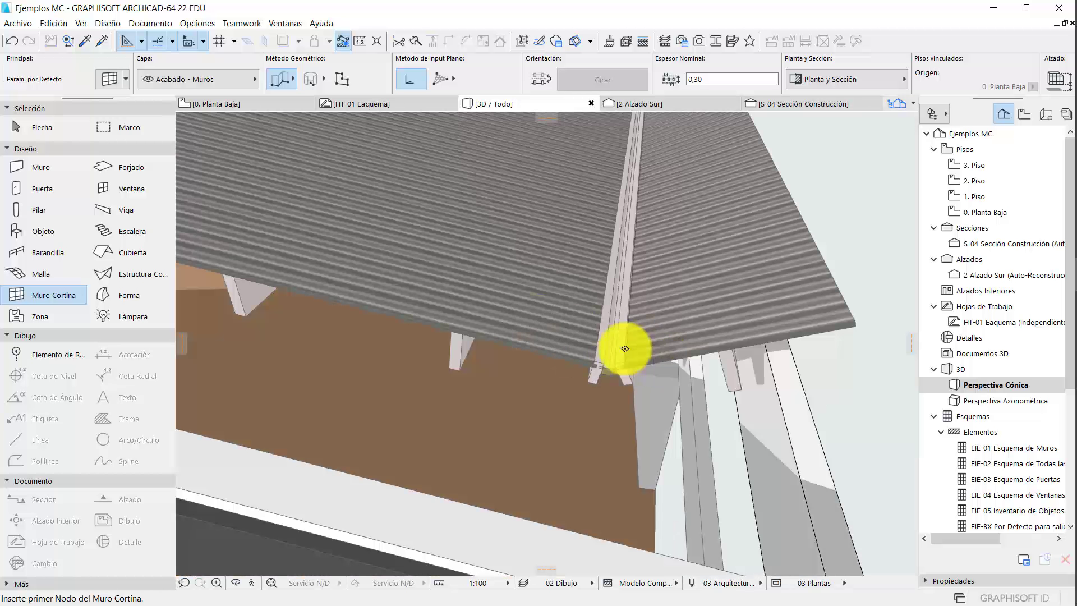
pyautogui.scroll(-2, 642, 345)
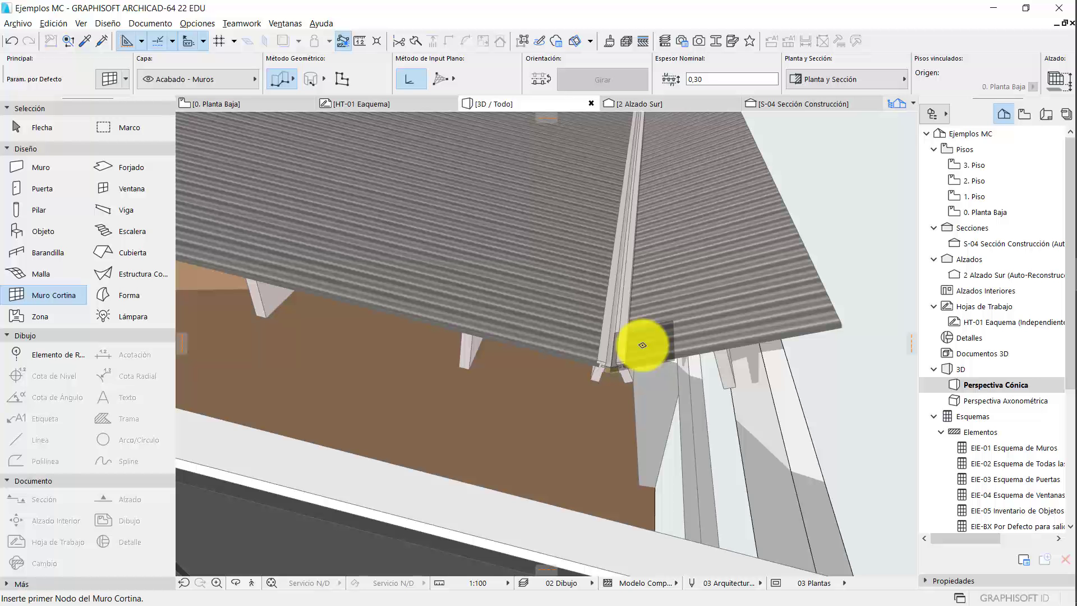
pyautogui.scroll(-5, 642, 345)
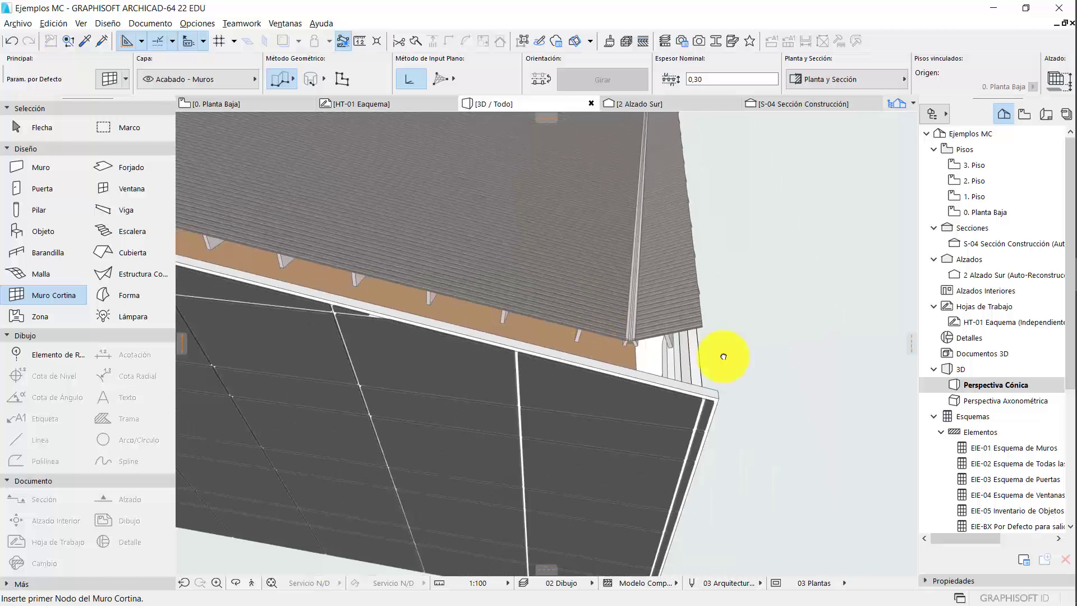
pyautogui.keyDown('shift'); pyautogui.moveTo(724, 355); pyautogui.dragTo(935, 346, button='middle'); pyautogui.keyUp('shift')
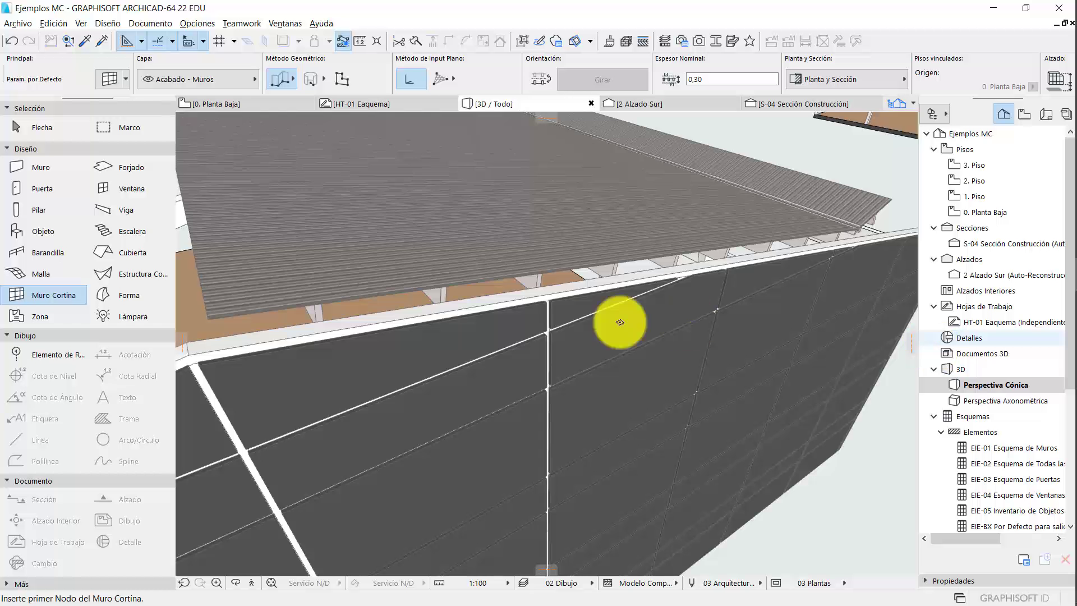
pyautogui.keyDown('shift'); pyautogui.moveTo(561, 320); pyautogui.dragTo(813, 199, button='middle'); pyautogui.keyUp('shift')
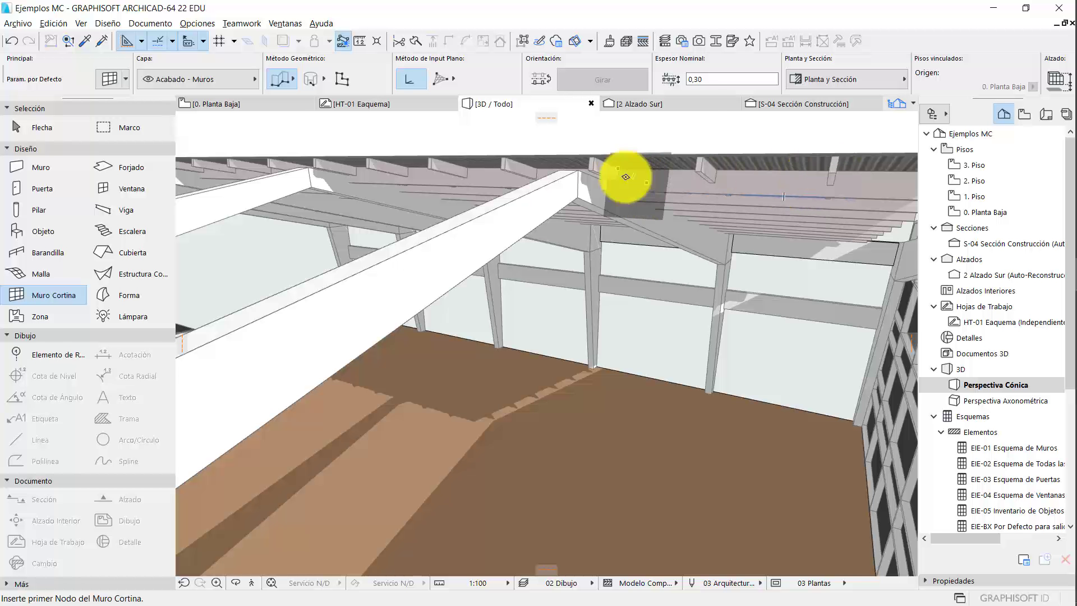
pyautogui.scroll(-6, 698, 200)
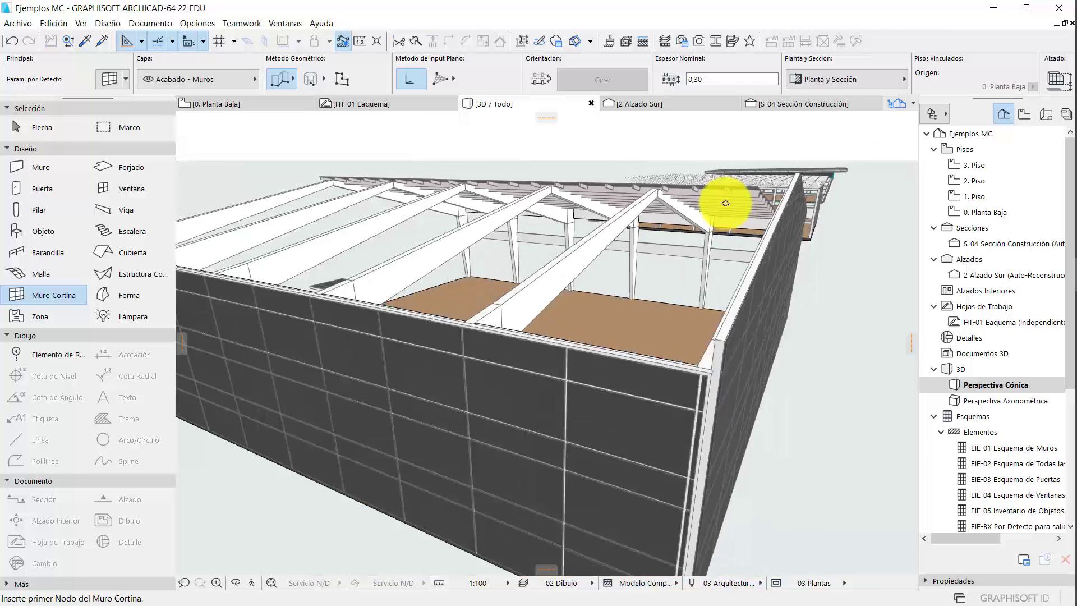
pyautogui.keyDown('shift'); pyautogui.moveTo(726, 203); pyautogui.dragTo(592, 263, button='middle'); pyautogui.keyUp('shift')
pyautogui.scroll(-5, 447, 233)
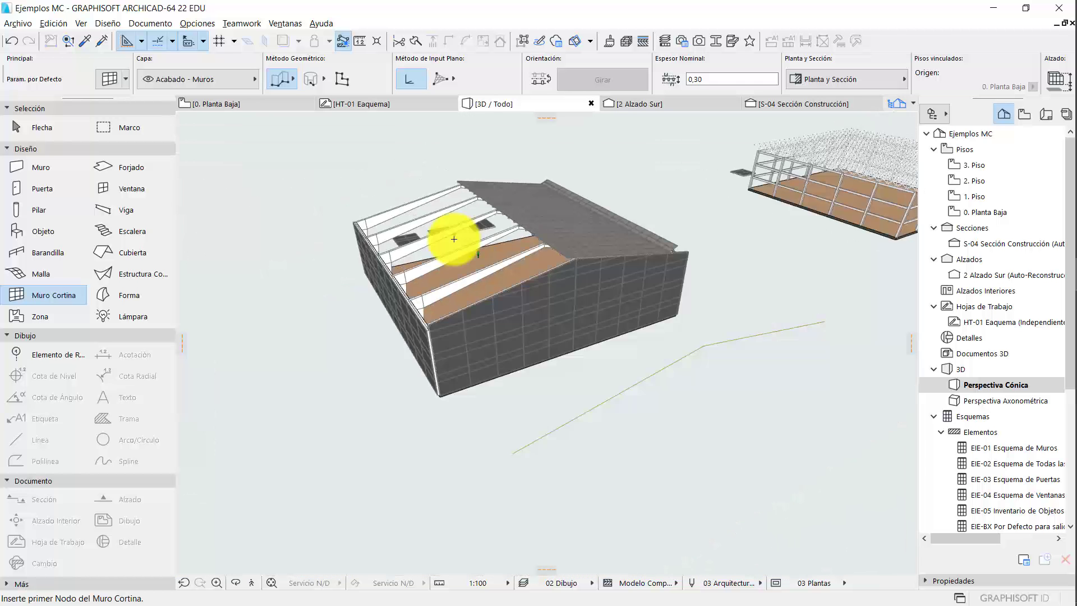
# - Transfer all settings from the sample curtain wall farthest back beside the gabled building to the building's long side curtain wall
pyautogui.keyDown('shift'); pyautogui.moveTo(447, 241); pyautogui.dragTo(311, 305, button='middle'); pyautogui.keyUp('shift')
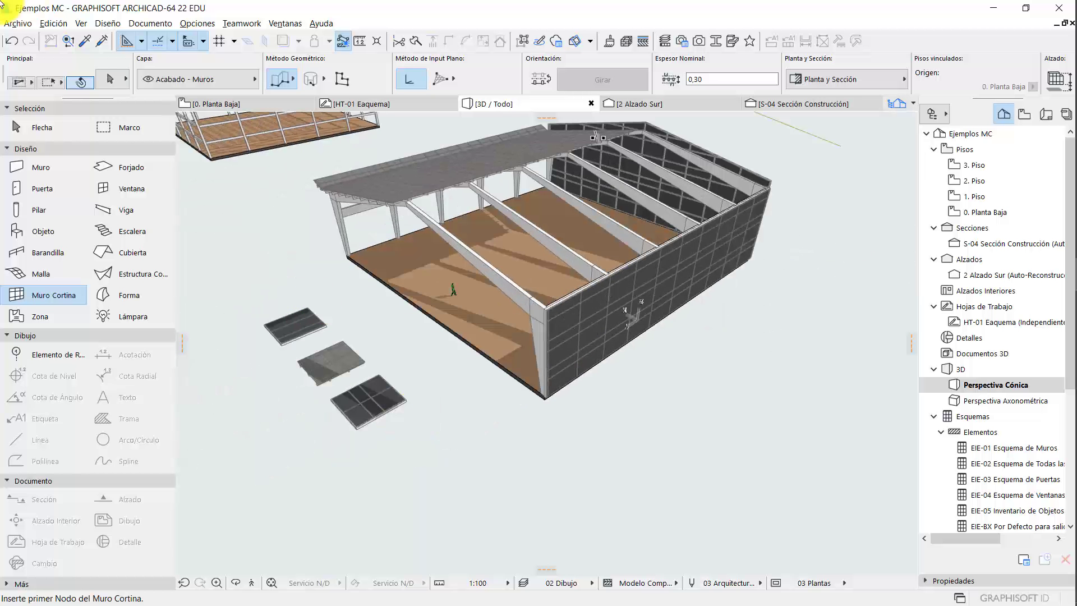
pyautogui.click(83, 43)
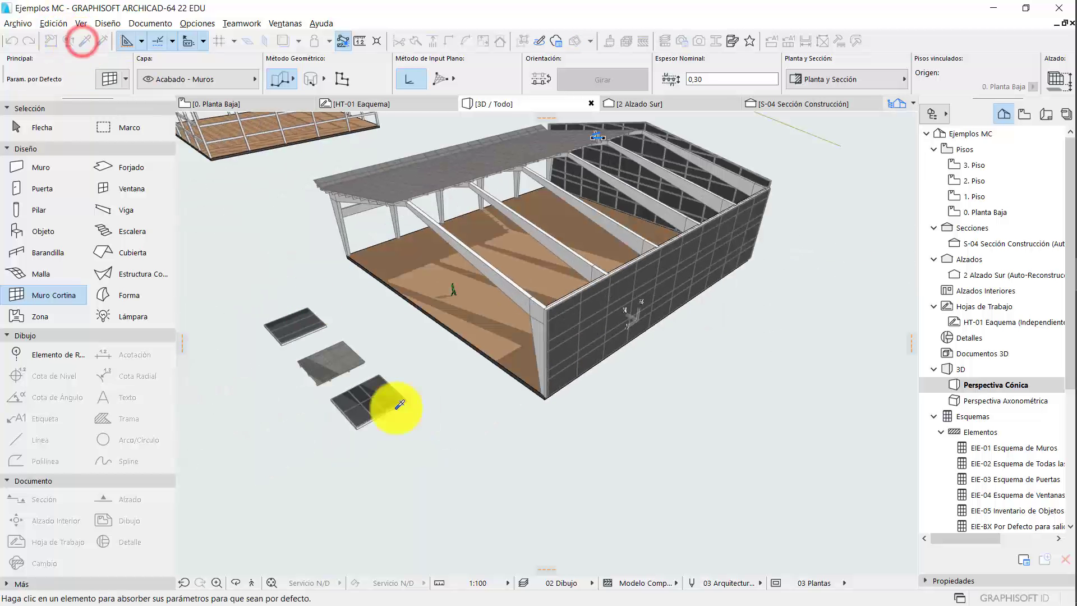
pyautogui.click(312, 321)
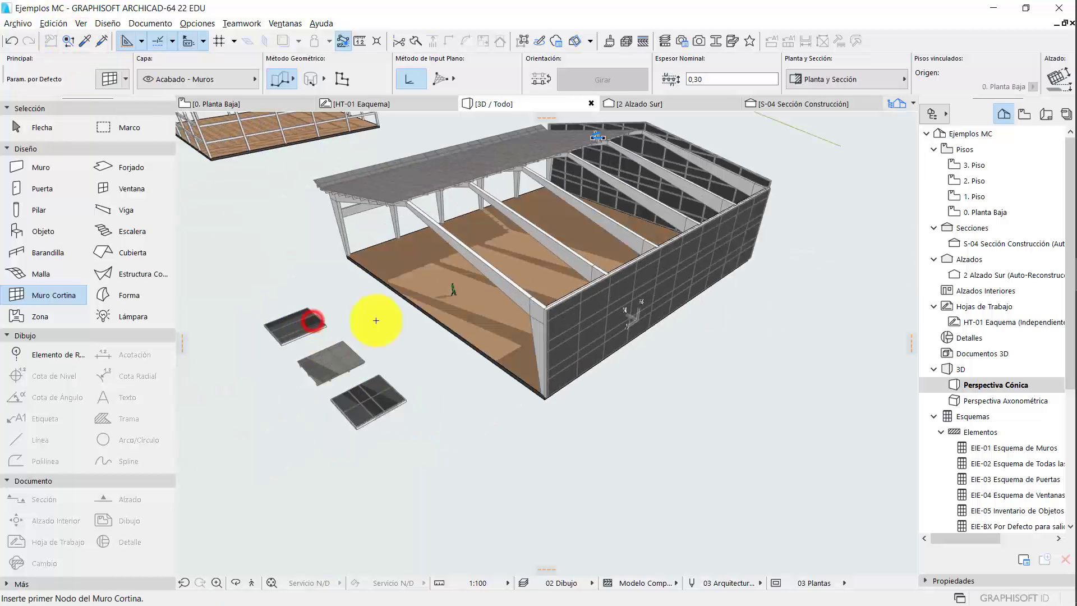
pyautogui.click(106, 42)
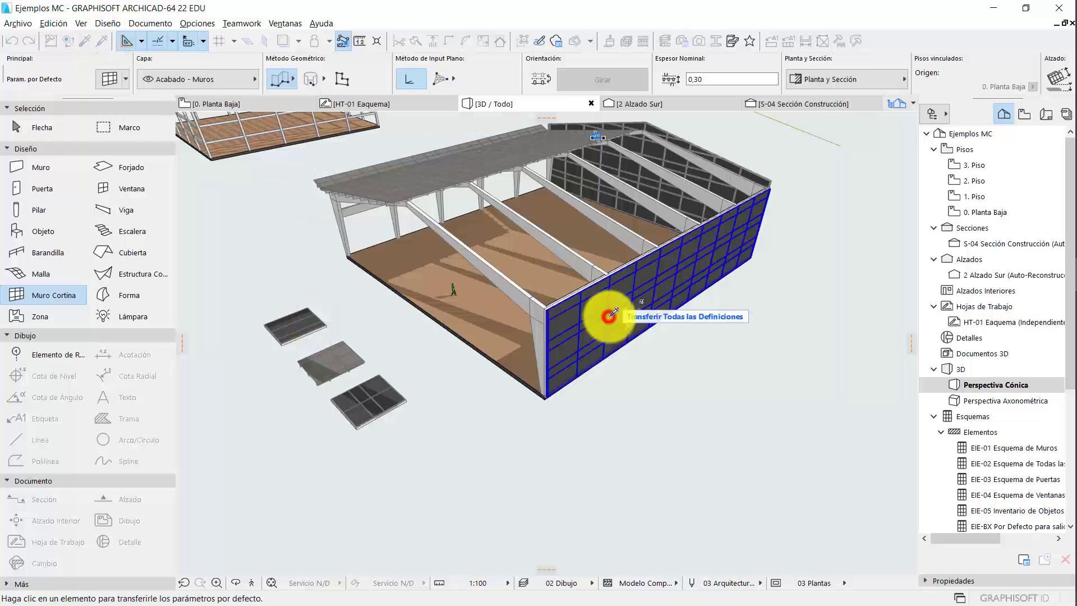
pyautogui.click(610, 315)
pyautogui.scroll(5, 640, 359)
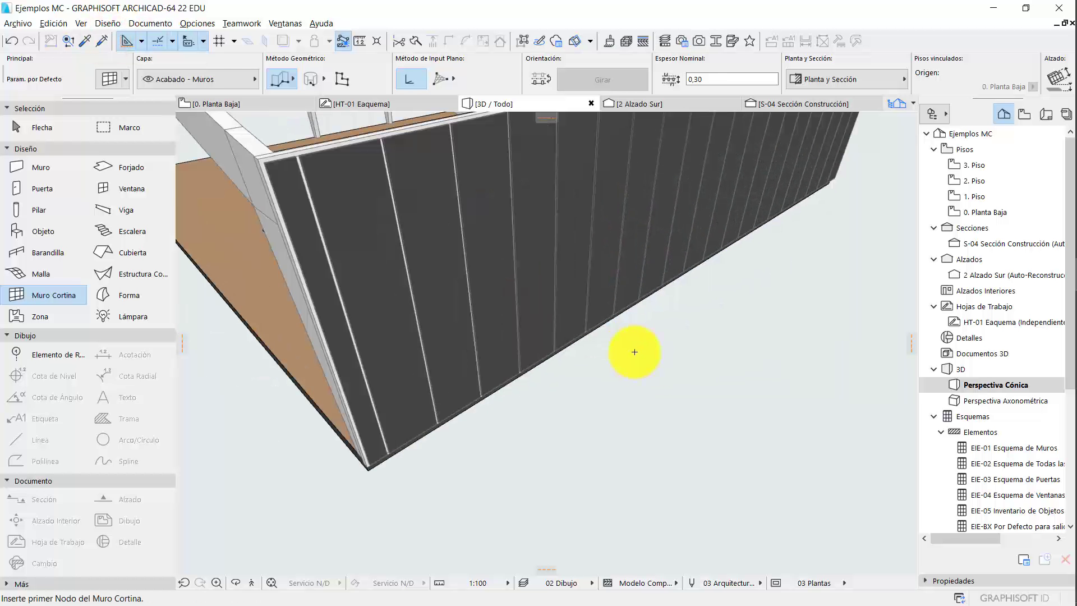
pyautogui.keyDown('shift'); pyautogui.moveTo(637, 318); pyautogui.dragTo(591, 338, button='middle'); pyautogui.keyUp('shift')
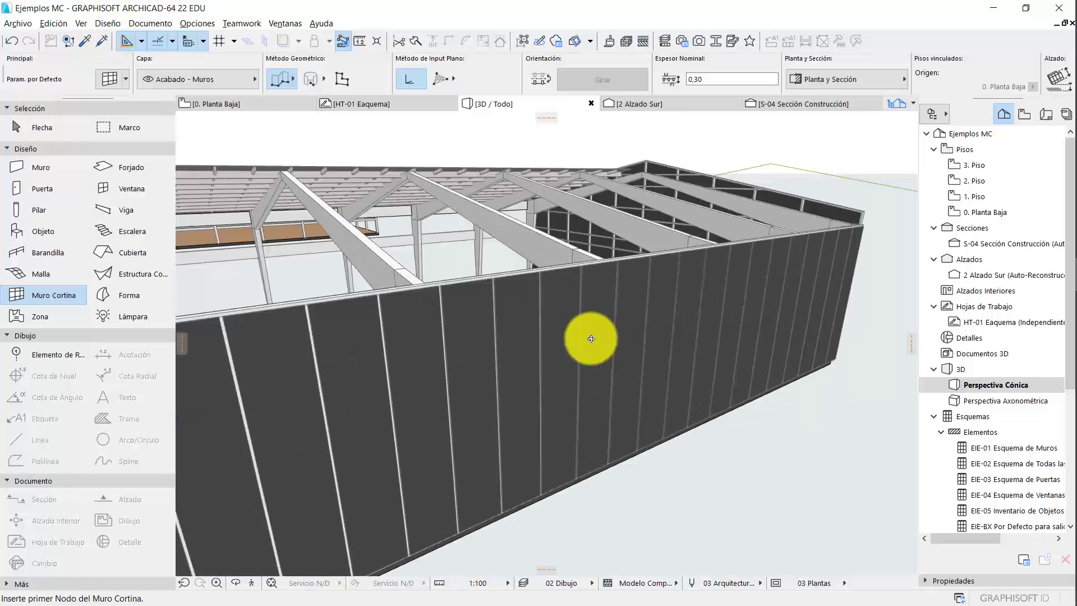
pyautogui.scroll(-5, 591, 338)
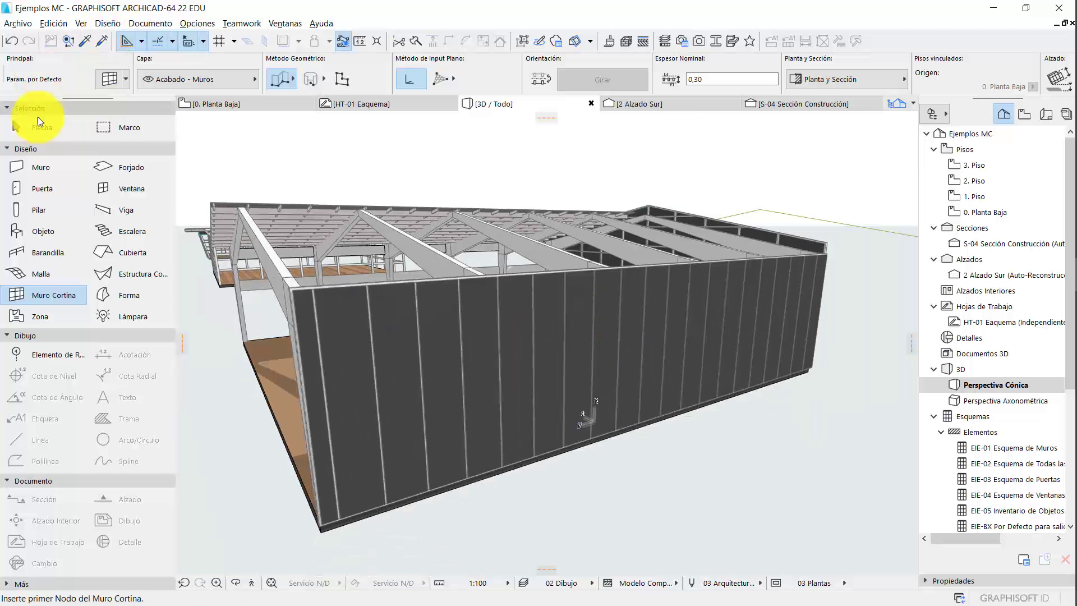
# - Enter edit mode for the long side curtain wall and hide its panels and the surrounding model, leaving the frames visible
pyautogui.click(36, 120)
pyautogui.click(488, 351)
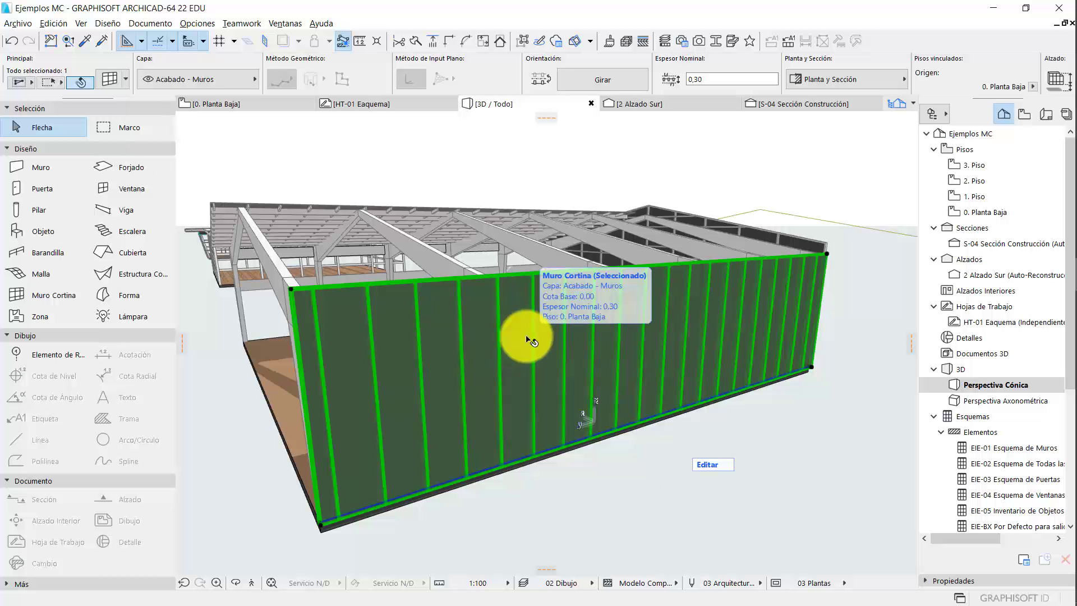
pyautogui.click(706, 464)
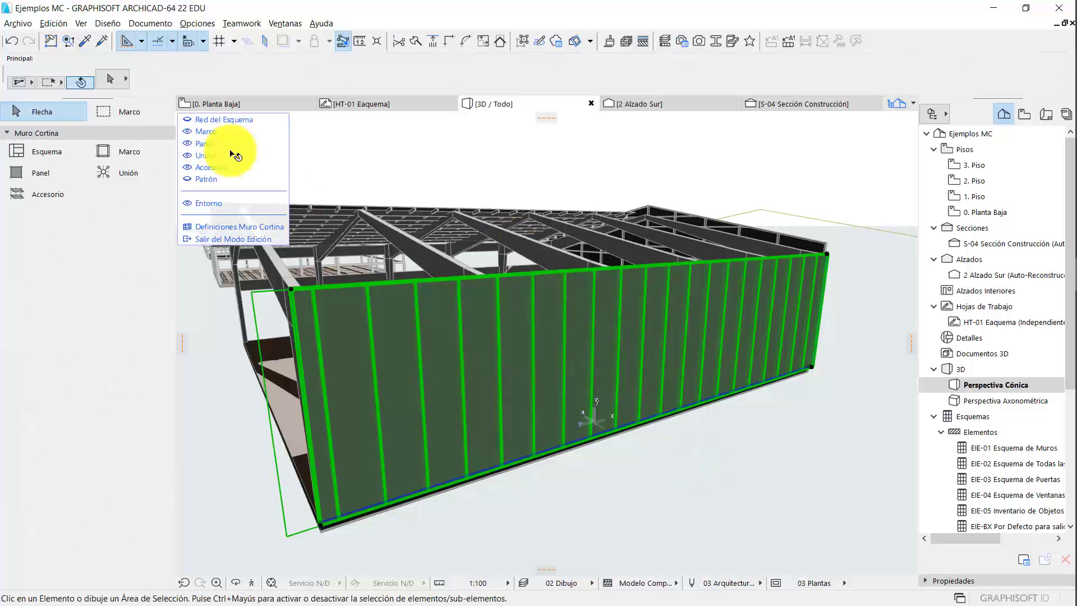
pyautogui.click(189, 122)
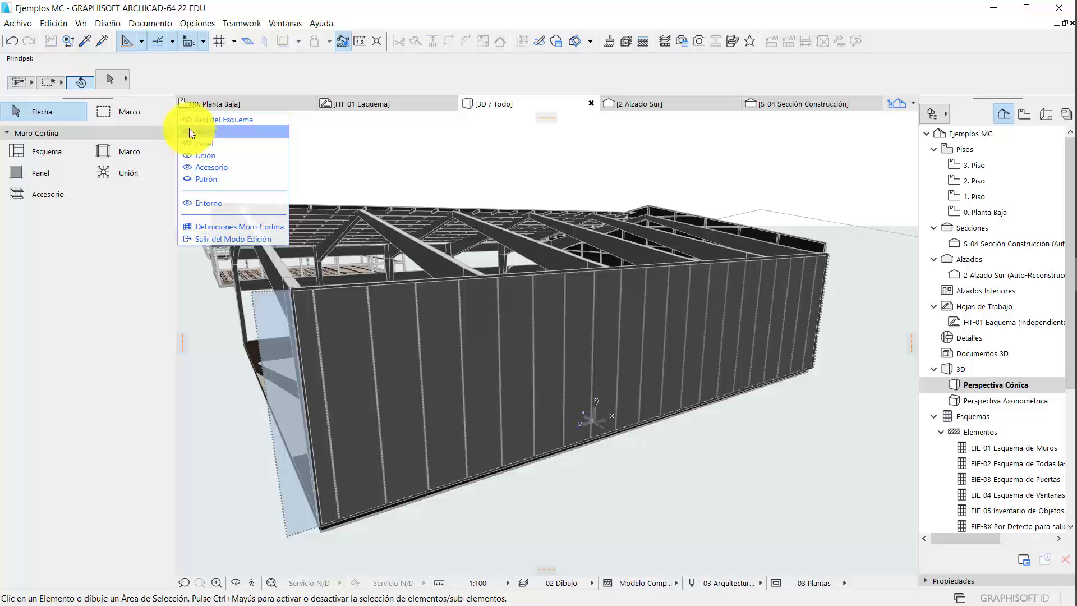
pyautogui.click(190, 144)
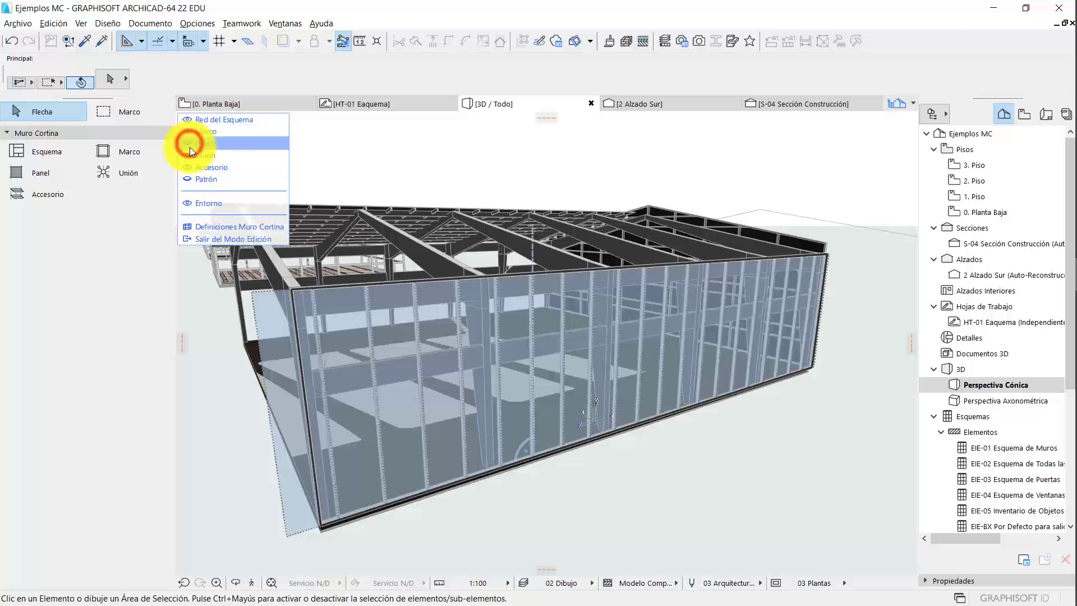
pyautogui.click(191, 120)
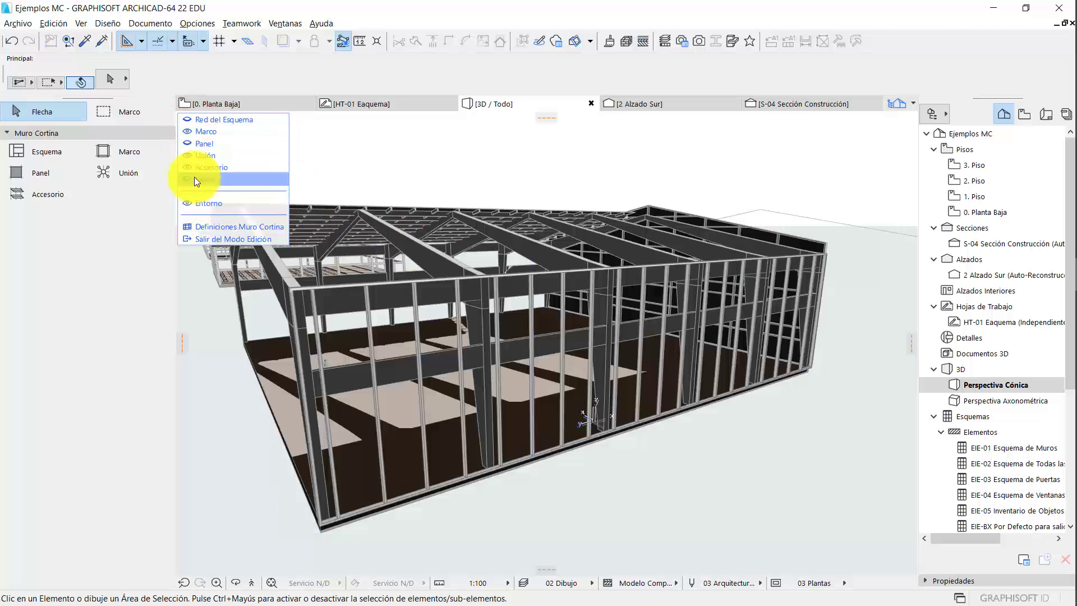
pyautogui.click(189, 200)
pyautogui.moveTo(396, 300)
pyautogui.keyDown('shift'); pyautogui.mouseDown(button='middle')
pyautogui.moveTo(397, 288)
pyautogui.moveTo(380, 282)
pyautogui.mouseUp(button='middle'); pyautogui.keyUp('shift')
pyautogui.scroll(3, 380, 278)
# - Tilt the second, third and fourth interior posts by stretching their top ends: second and third toward each other, fourth toward the fifth
pyautogui.click(380, 267)
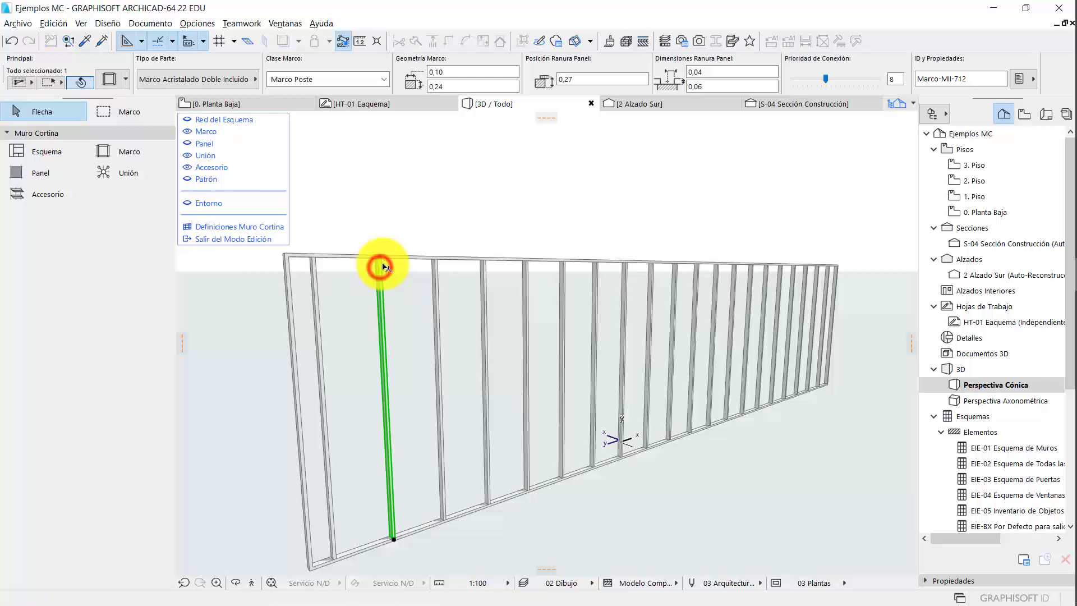
pyautogui.click(381, 260)
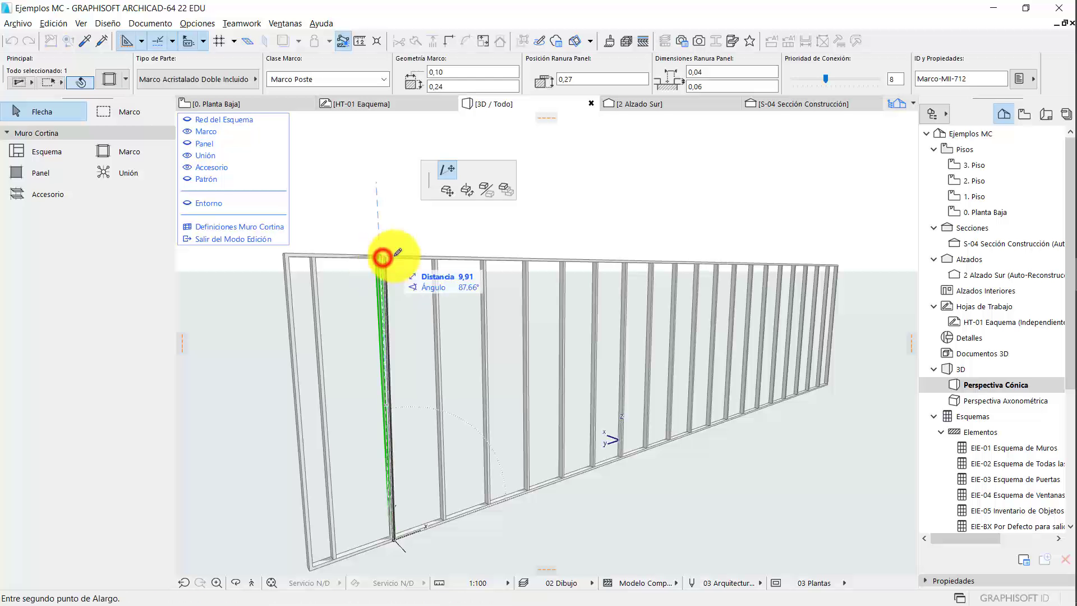
pyautogui.click(438, 265)
pyautogui.click(436, 262)
pyautogui.click(426, 258)
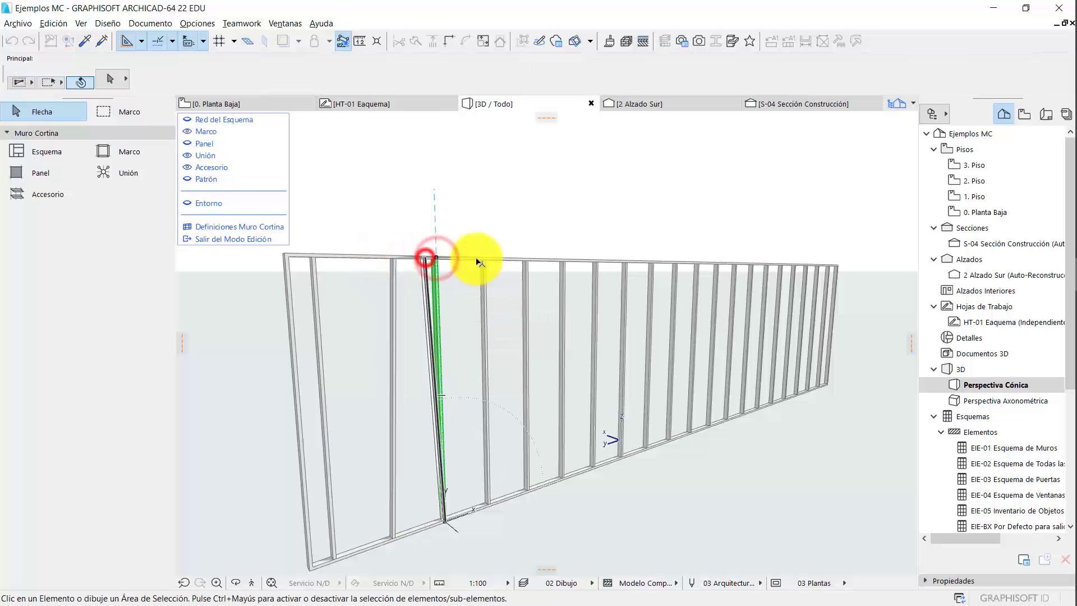
pyautogui.click(484, 265)
pyautogui.click(484, 260)
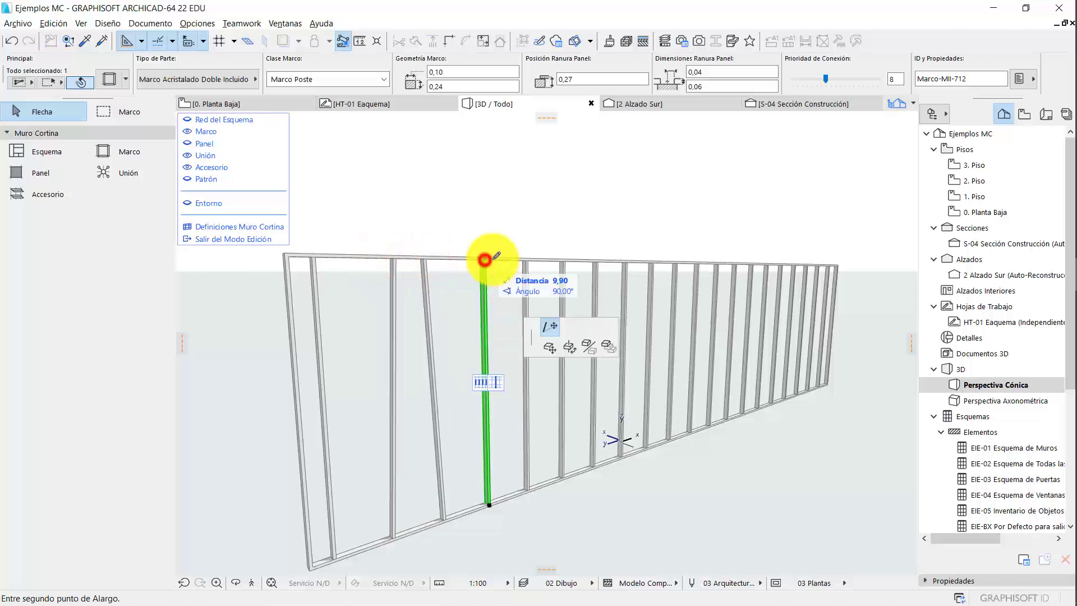
pyautogui.click(493, 260)
# - Tilt the fifth to eighth interior posts by stretching their tops: fifth toward fourth, sixth and seventh toward each other, eighth toward ninth
pyautogui.click(525, 264)
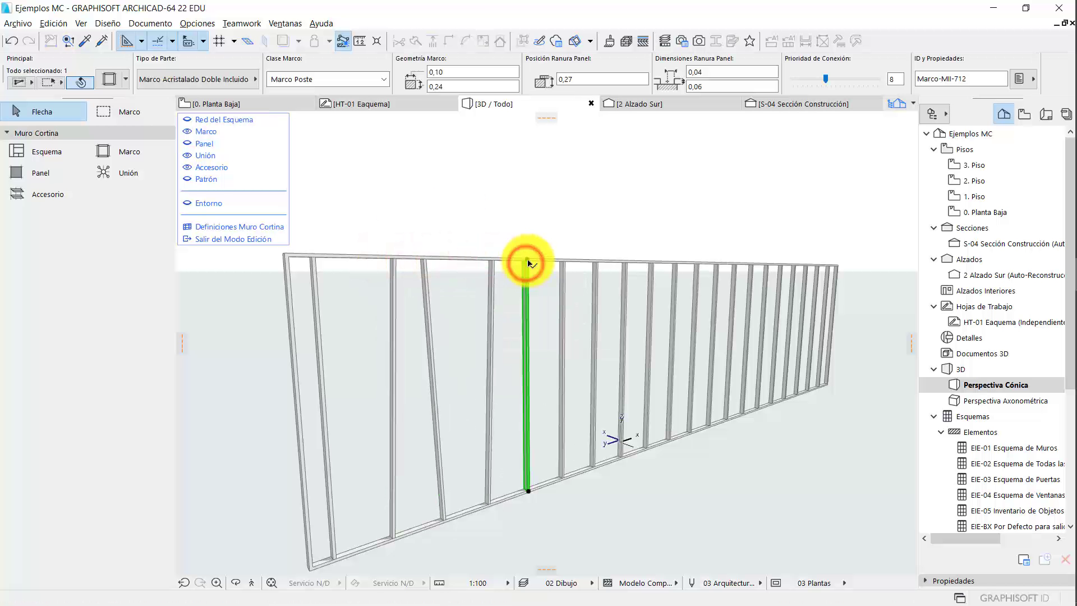
pyautogui.click(524, 261)
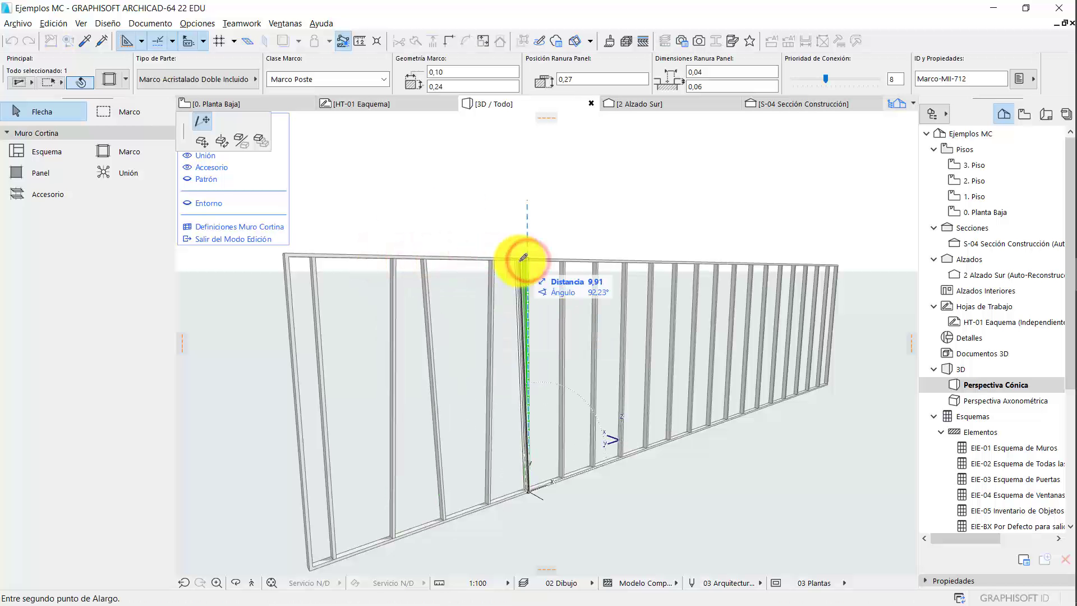
pyautogui.click(565, 264)
pyautogui.click(564, 264)
pyautogui.click(596, 262)
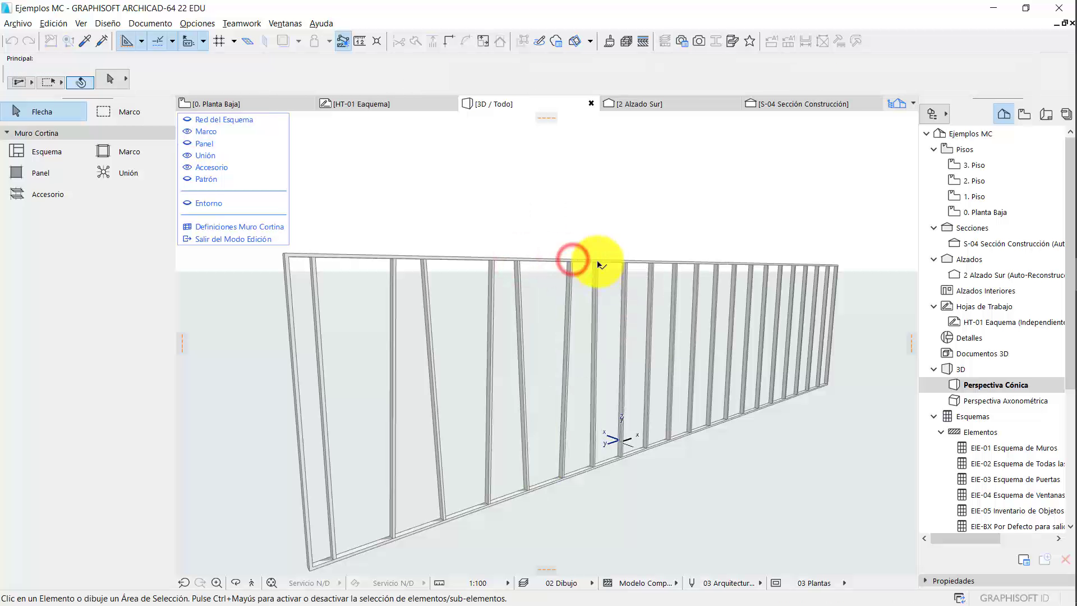
pyautogui.click(596, 263)
pyautogui.click(588, 261)
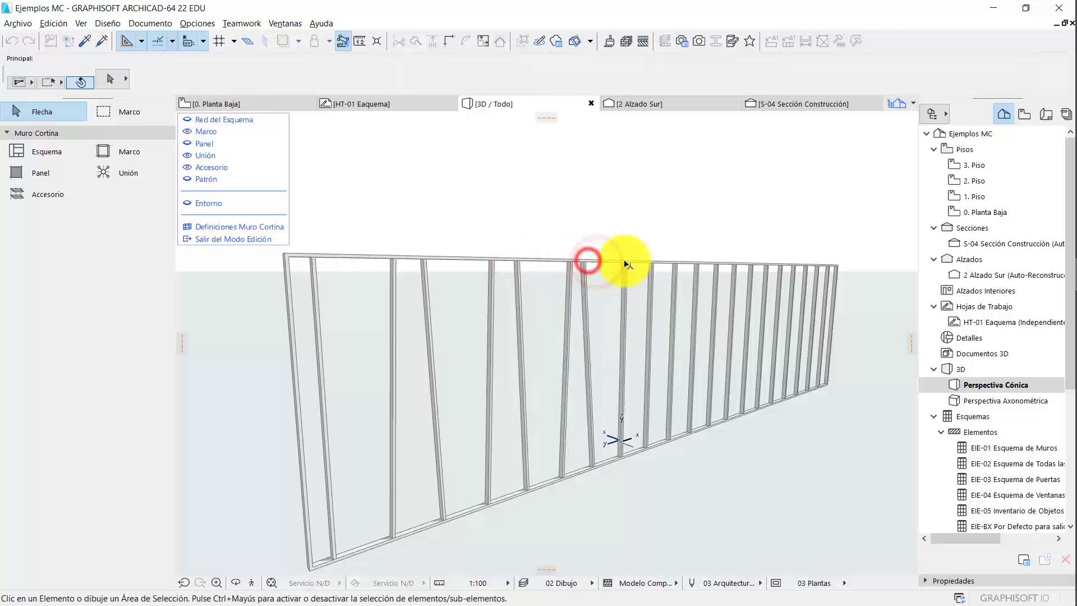
pyautogui.click(627, 263)
pyautogui.click(627, 262)
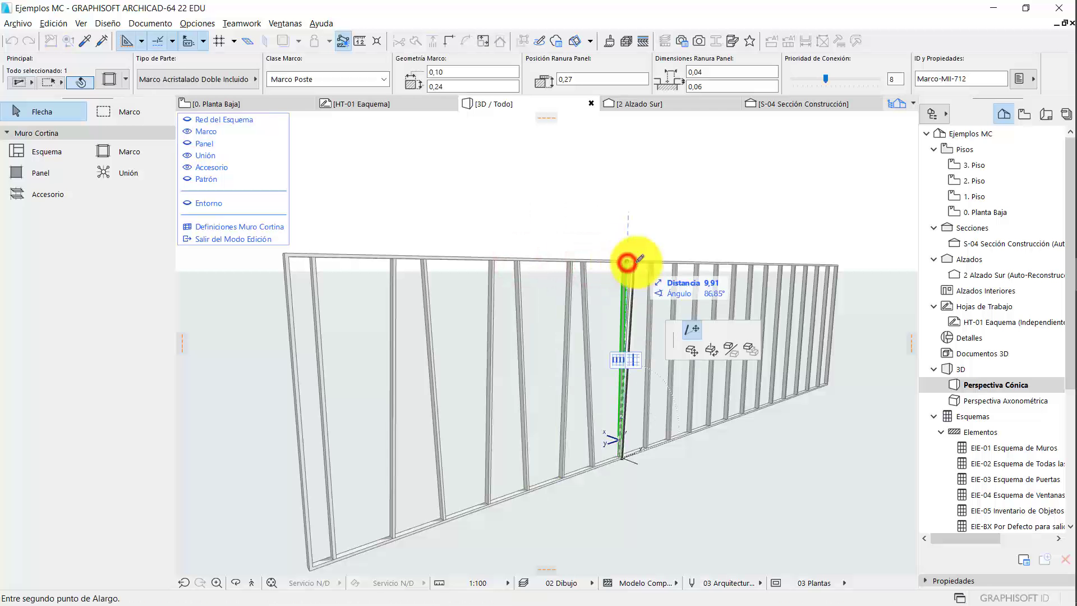
pyautogui.click(636, 262)
# - Show the panels again and change the tapered panel between the second and third interior posts to the Panel Secundario class
pyautogui.moveTo(607, 274)
pyautogui.keyDown('shift'); pyautogui.mouseDown(button='middle')
pyautogui.moveTo(578, 293)
pyautogui.moveTo(606, 263)
pyautogui.mouseUp(button='middle'); pyautogui.keyUp('shift')
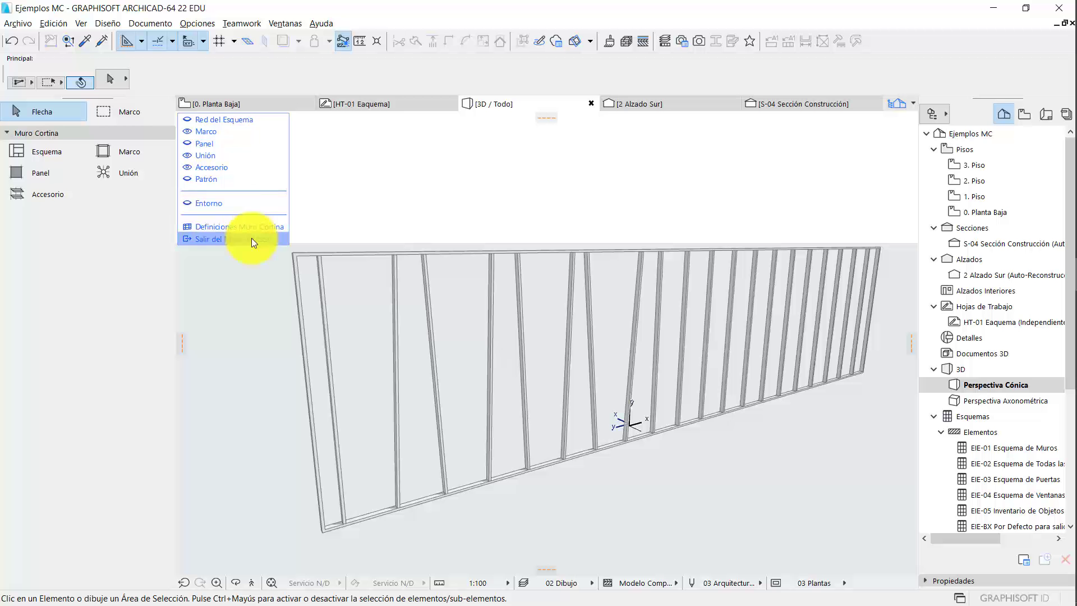
pyautogui.click(217, 144)
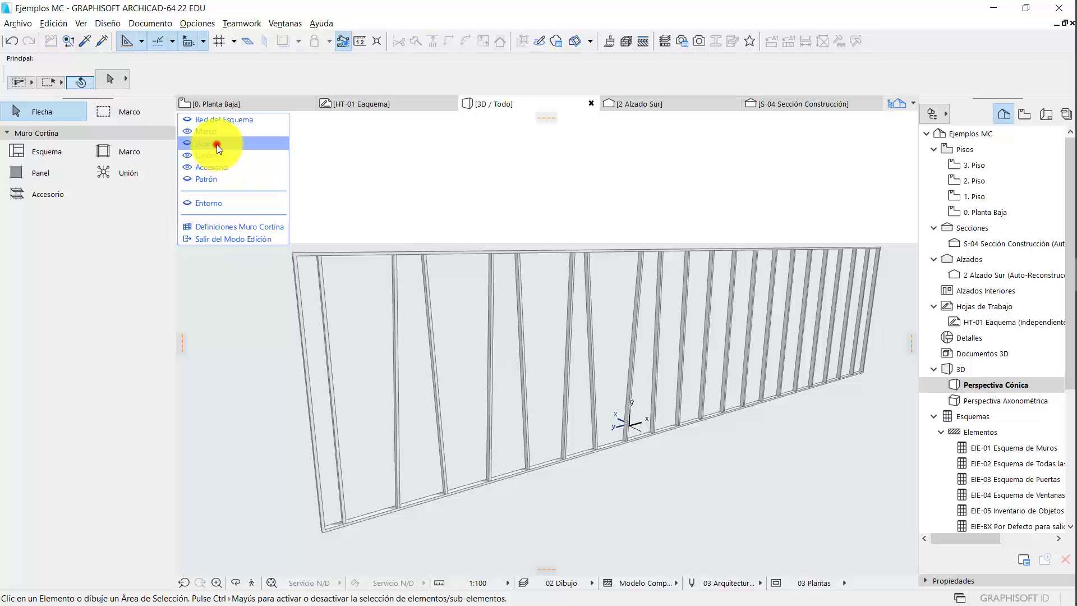
pyautogui.click(402, 346)
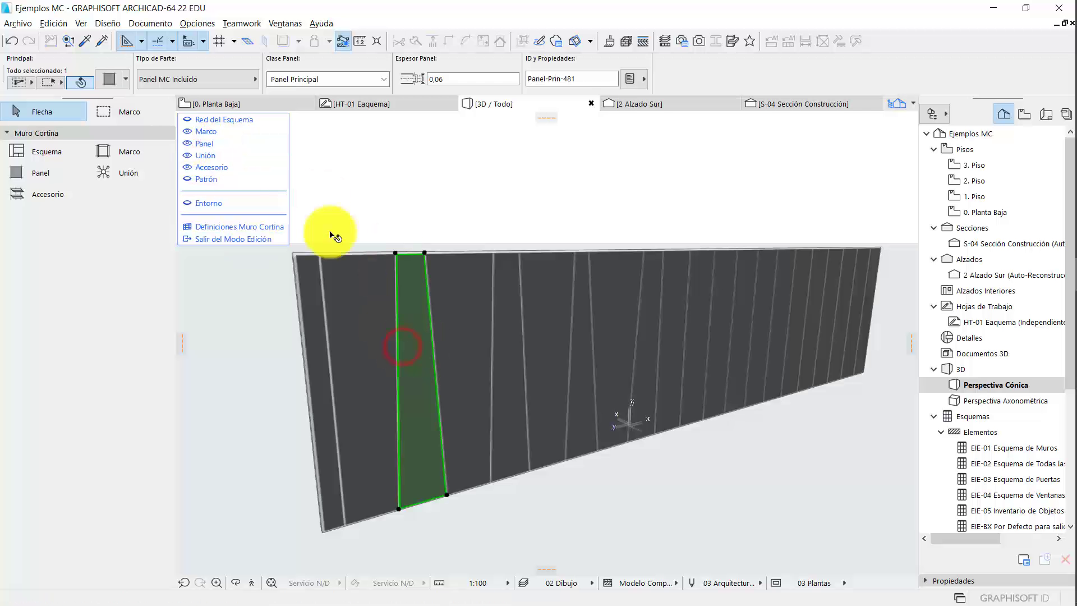
pyautogui.click(330, 81)
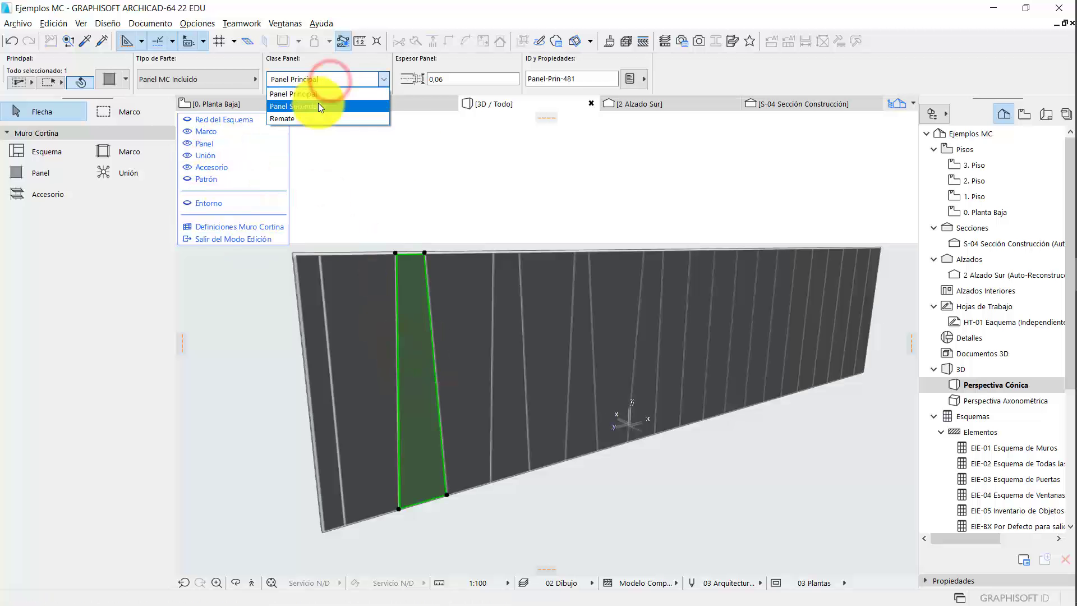
pyautogui.click(318, 103)
pyautogui.click(459, 171)
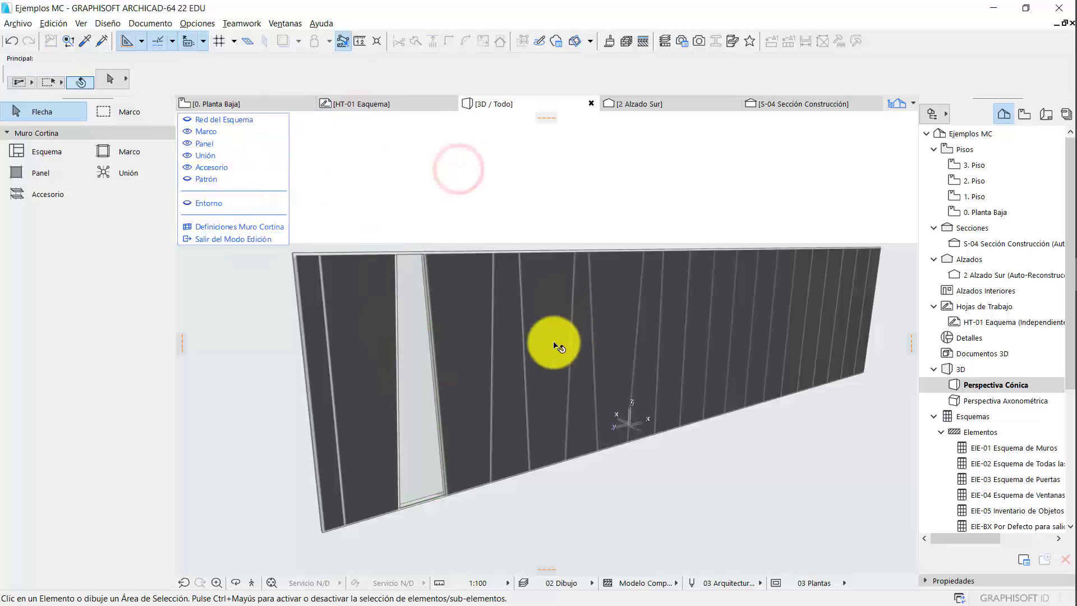
# - Change the panel between the fifth and sixth interior posts to Panel Secundario, and leave curtain wall edit mode with the wall deselected
pyautogui.click(554, 340)
pyautogui.click(342, 79)
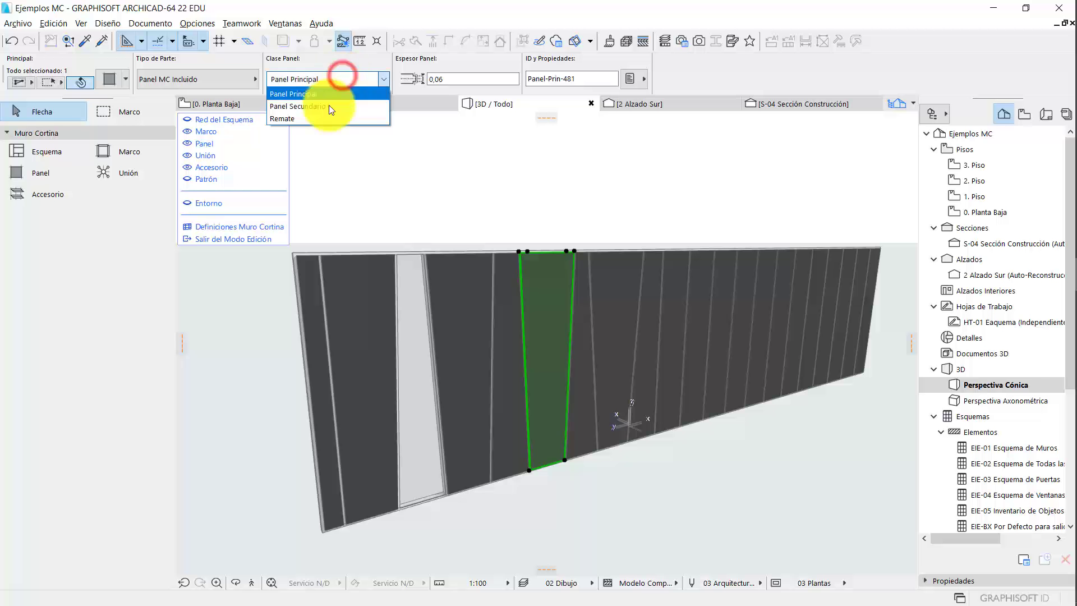
pyautogui.click(327, 106)
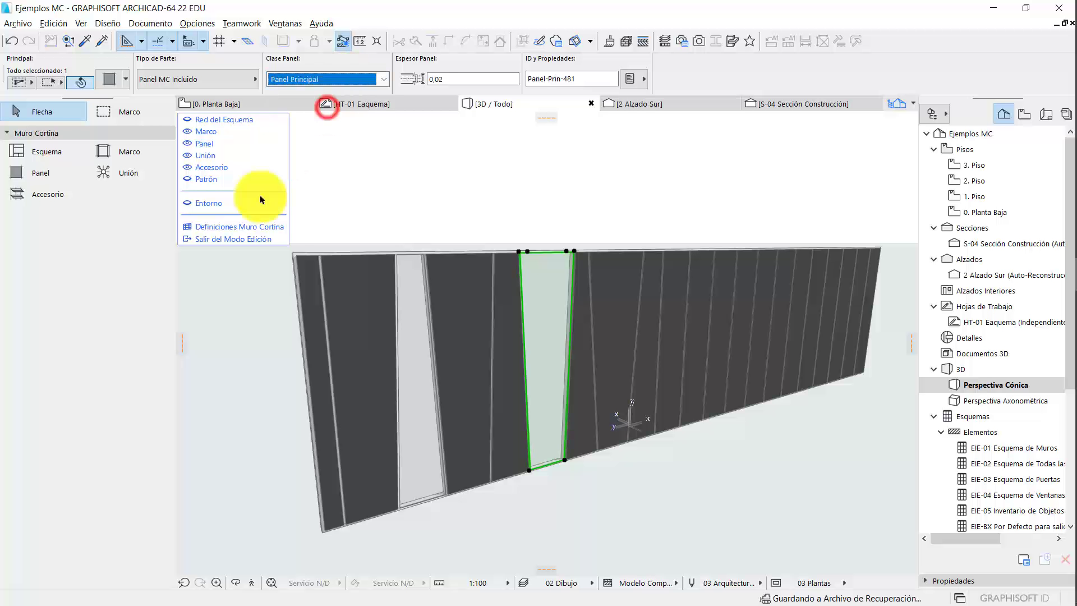
pyautogui.click(248, 236)
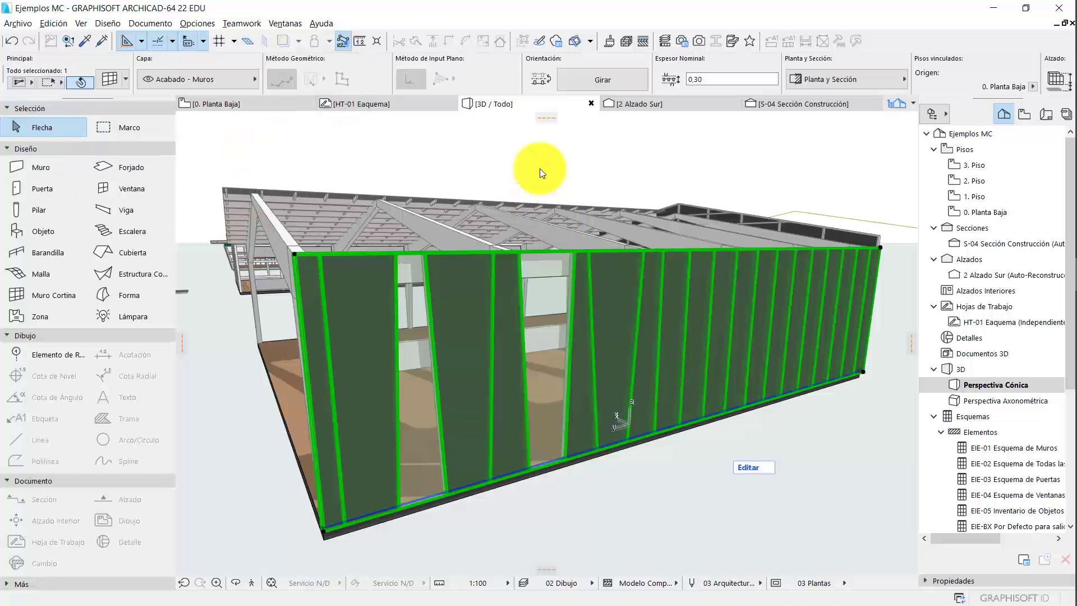
pyautogui.click(540, 168)
# - Apply the Vacío scheme favourite to the default curtain wall settings
pyautogui.keyDown('shift'); pyautogui.moveTo(654, 325); pyautogui.dragTo(563, 360, button='middle'); pyautogui.keyUp('shift')
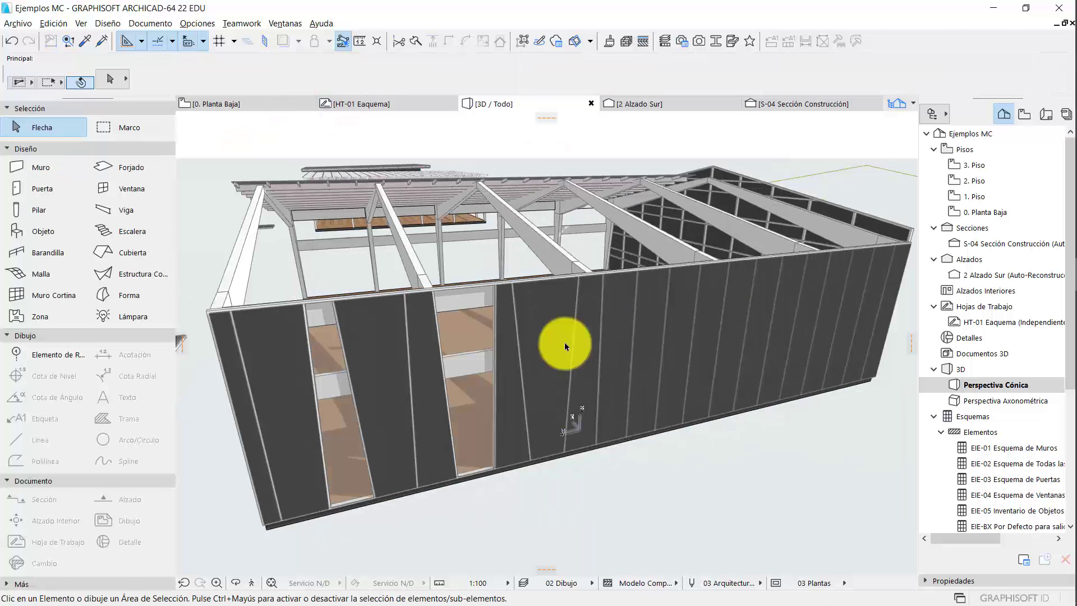
pyautogui.click(564, 344)
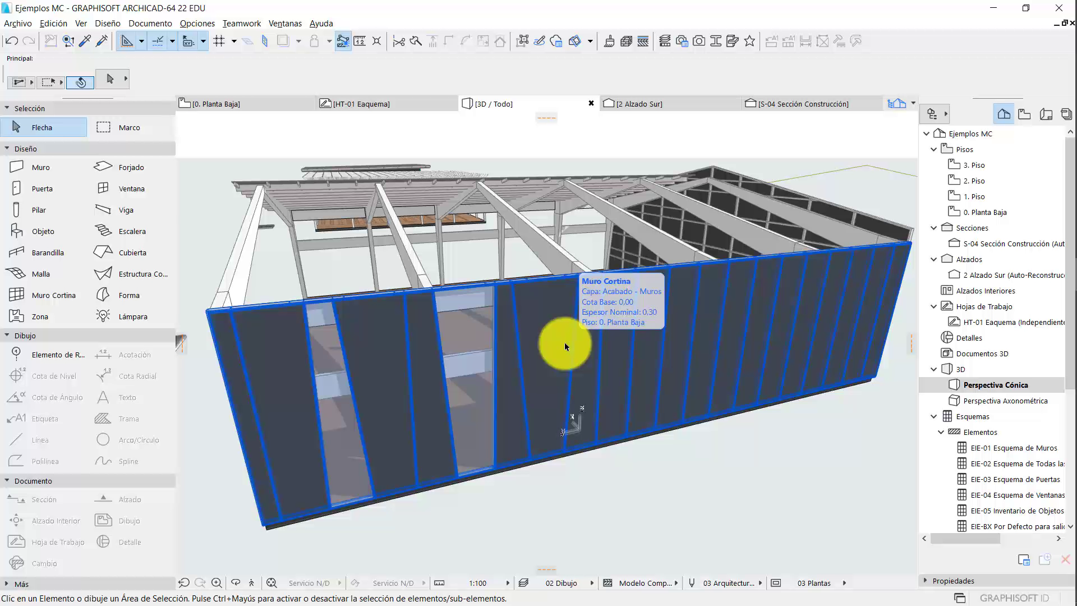
pyautogui.keyDown('shift'); pyautogui.moveTo(564, 346); pyautogui.dragTo(647, 350, button='middle'); pyautogui.keyUp('shift')
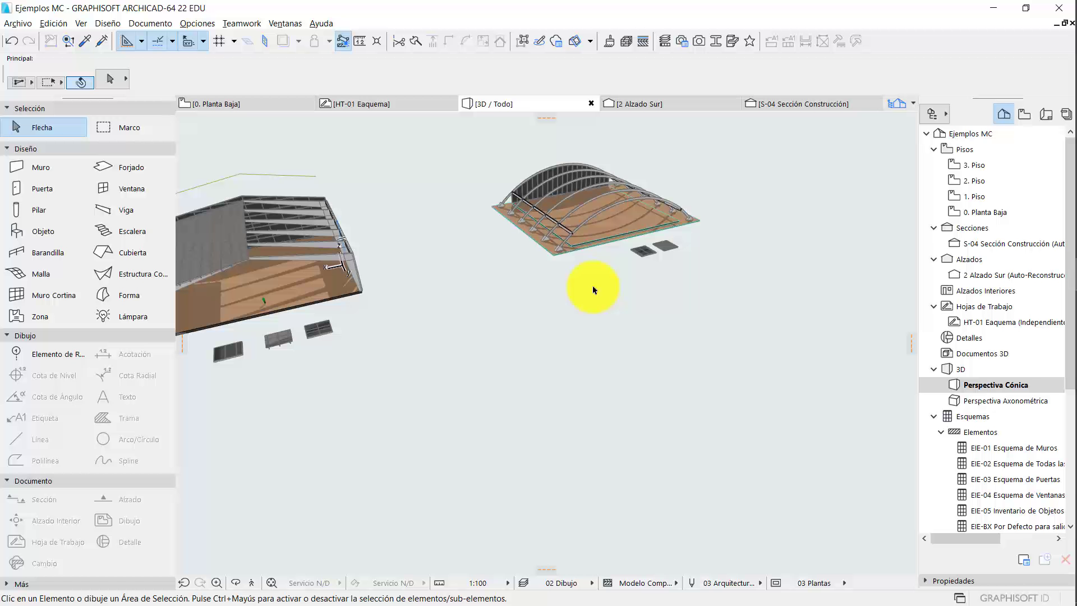
pyautogui.click(40, 295)
pyautogui.doubleClick(39, 294)
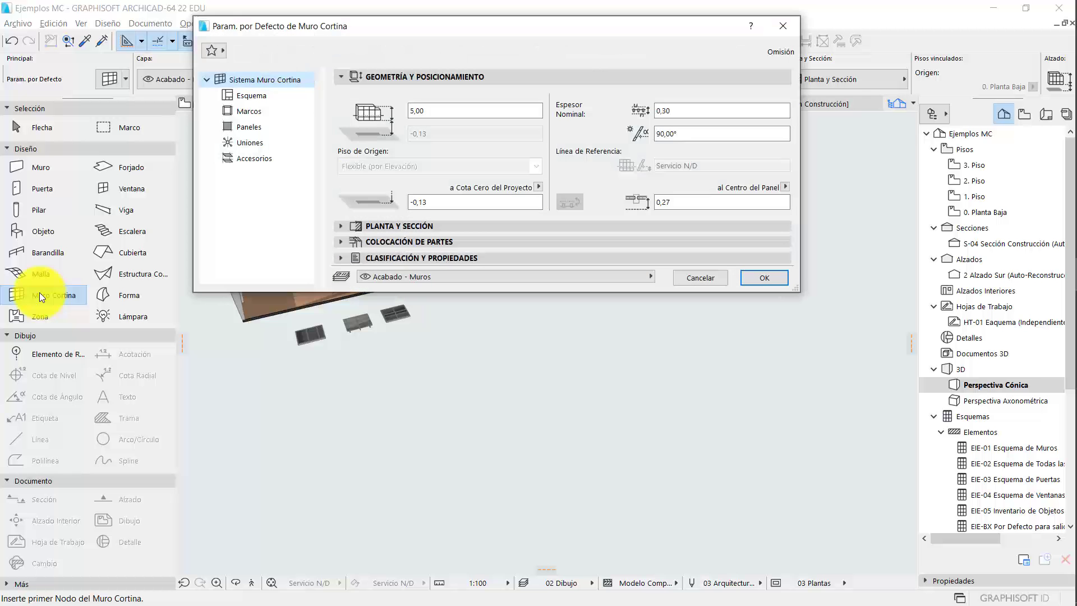
pyautogui.click(249, 96)
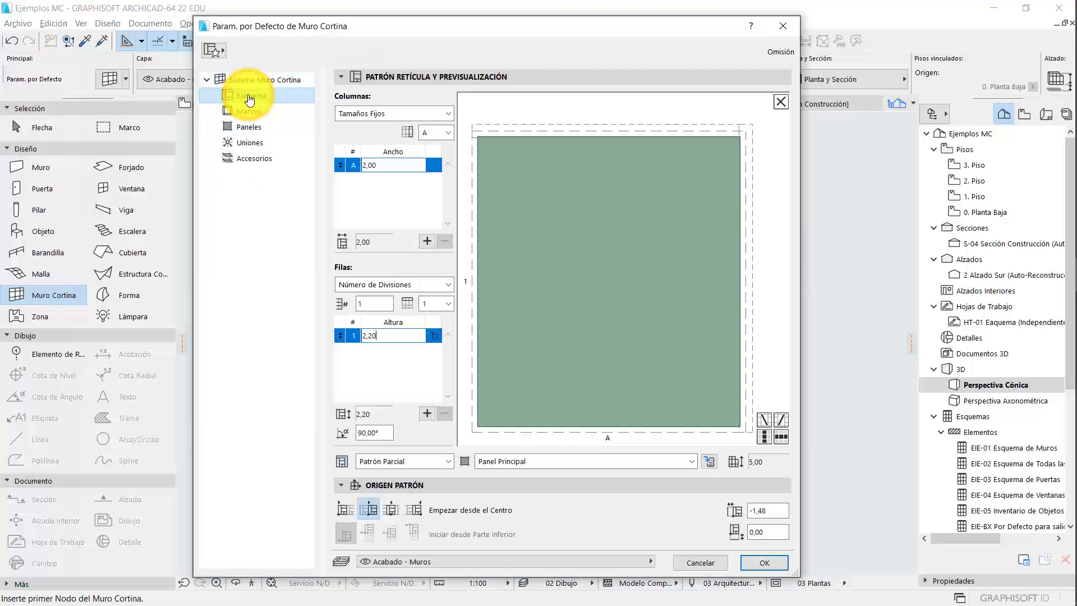
pyautogui.click(220, 45)
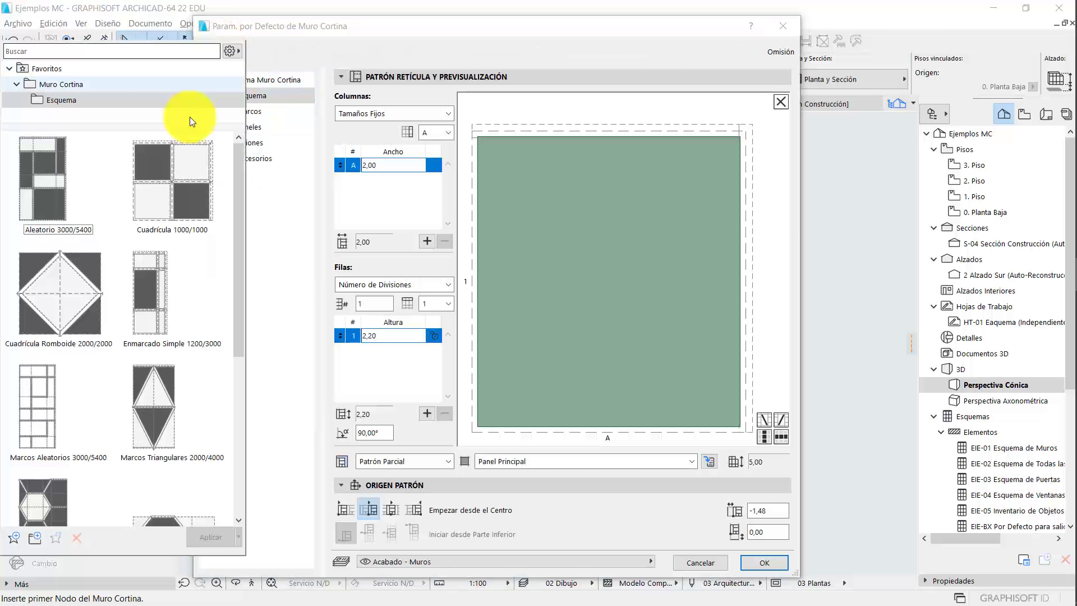
pyautogui.scroll(-5, 172, 293)
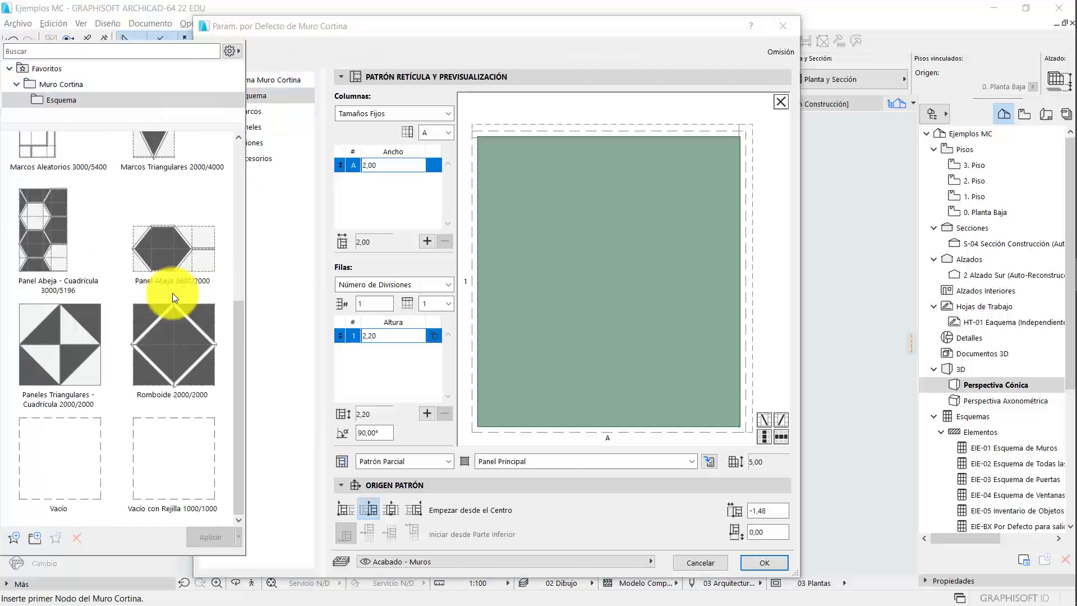
pyautogui.click(74, 429)
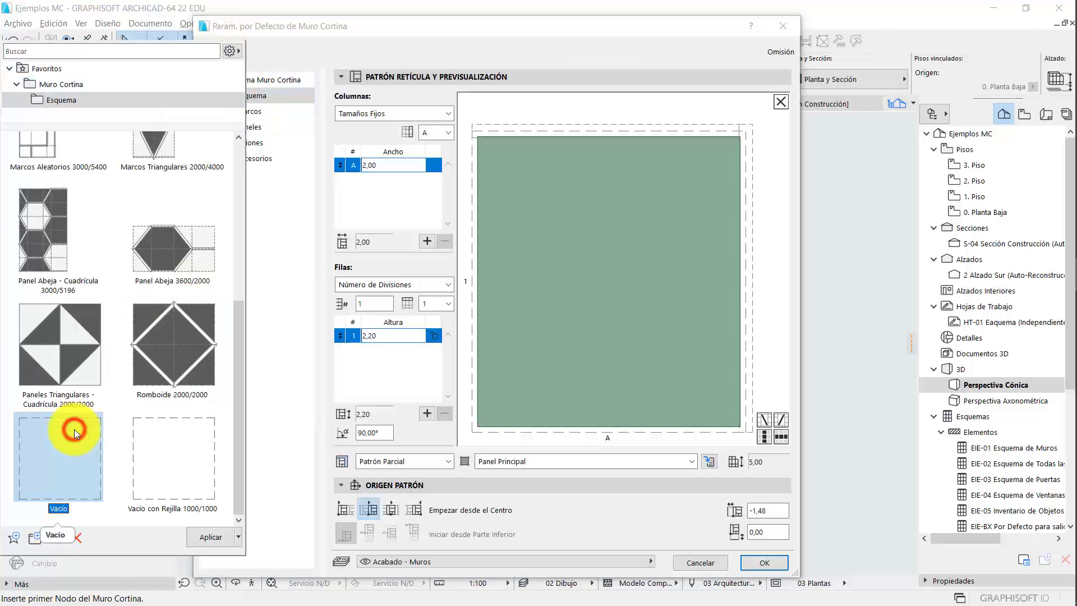
pyautogui.click(206, 534)
pyautogui.click(763, 563)
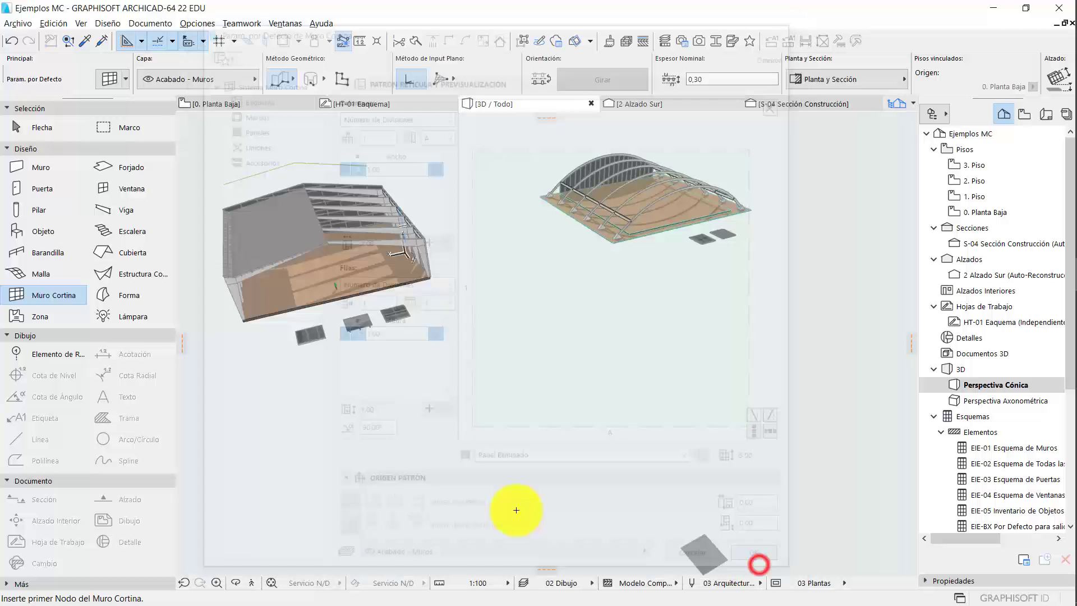
# - Place a long straight curtain wall on the open ground in front of the two frame buildings
pyautogui.click(400, 460)
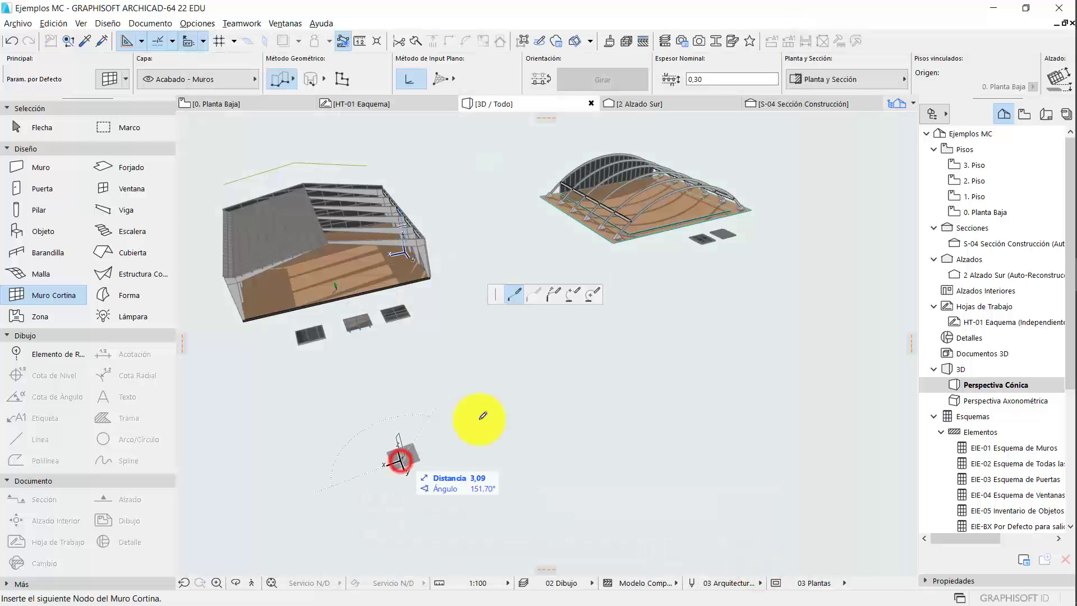
pyautogui.click(609, 387)
pyautogui.rightClick(623, 403)
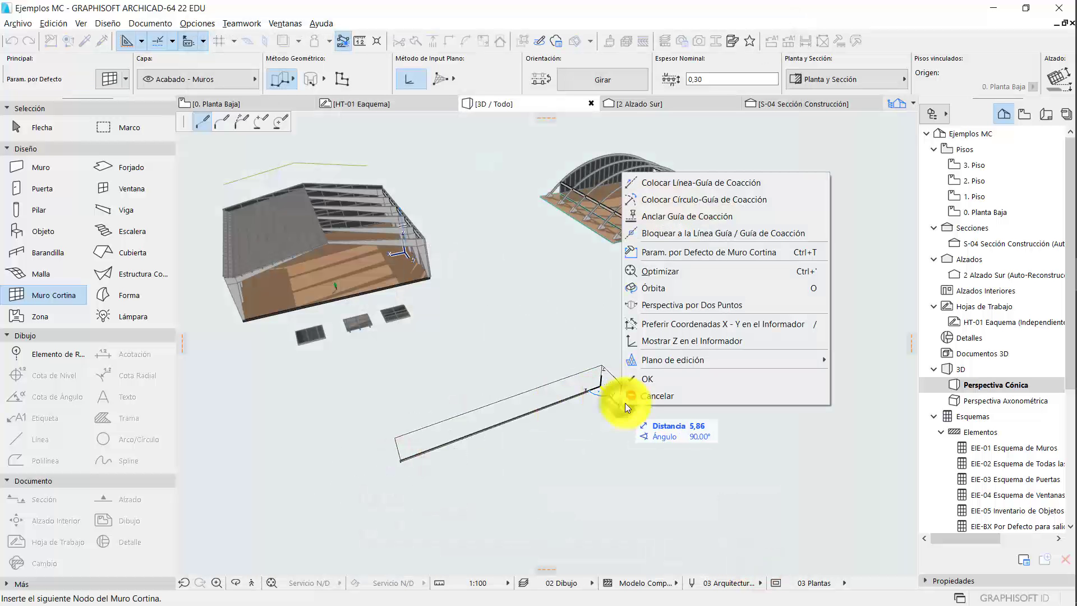
pyautogui.click(640, 380)
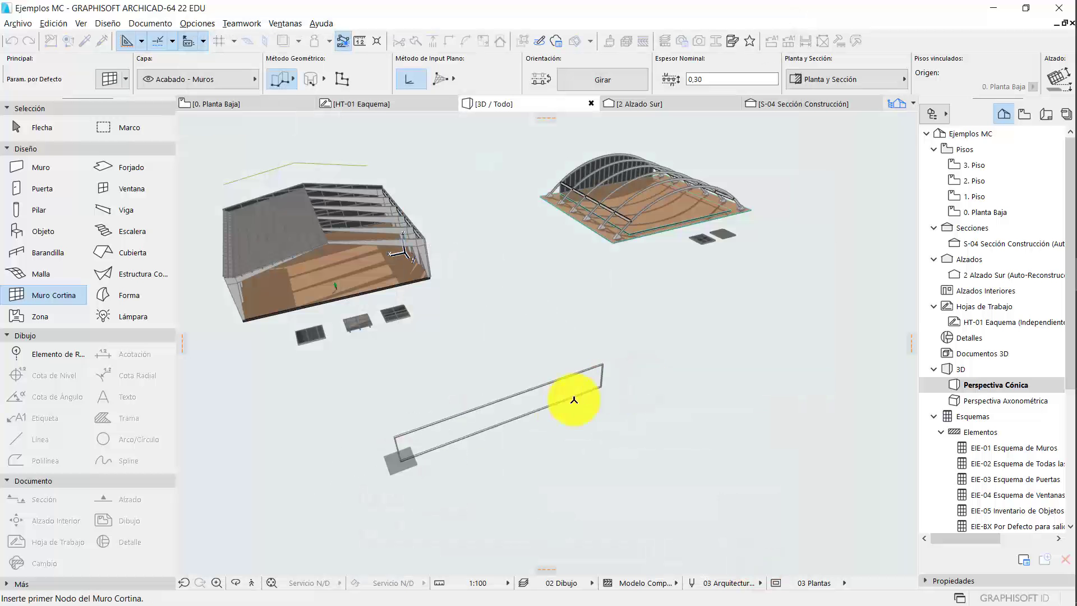
# - Enter edit mode for the new empty curtain wall in front of the buildings
pyautogui.scroll(3, 482, 438)
pyautogui.scroll(-3, 465, 383)
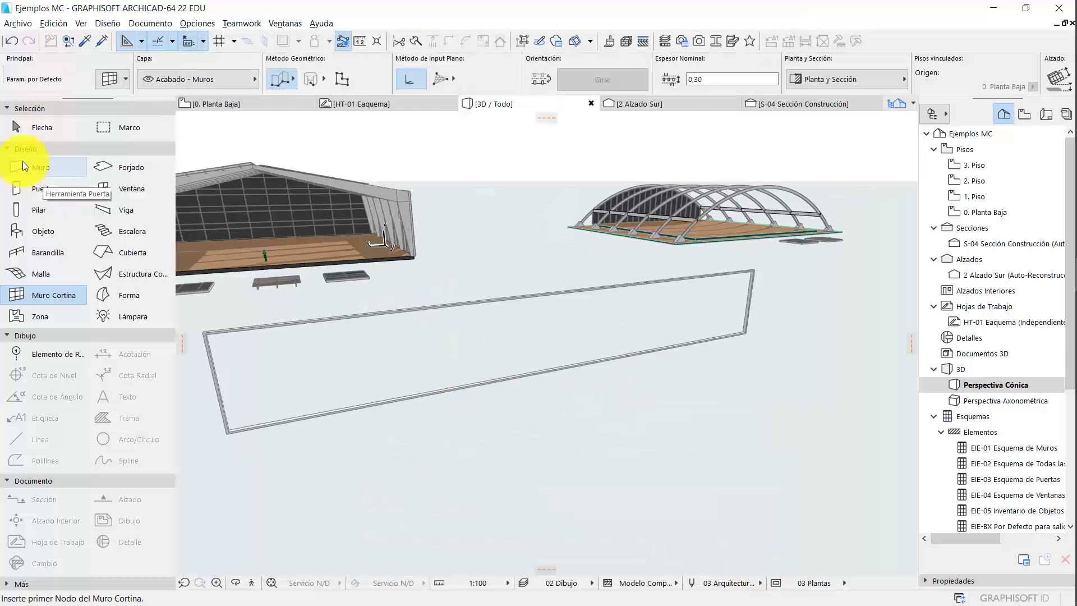
pyautogui.click(25, 124)
pyautogui.click(327, 413)
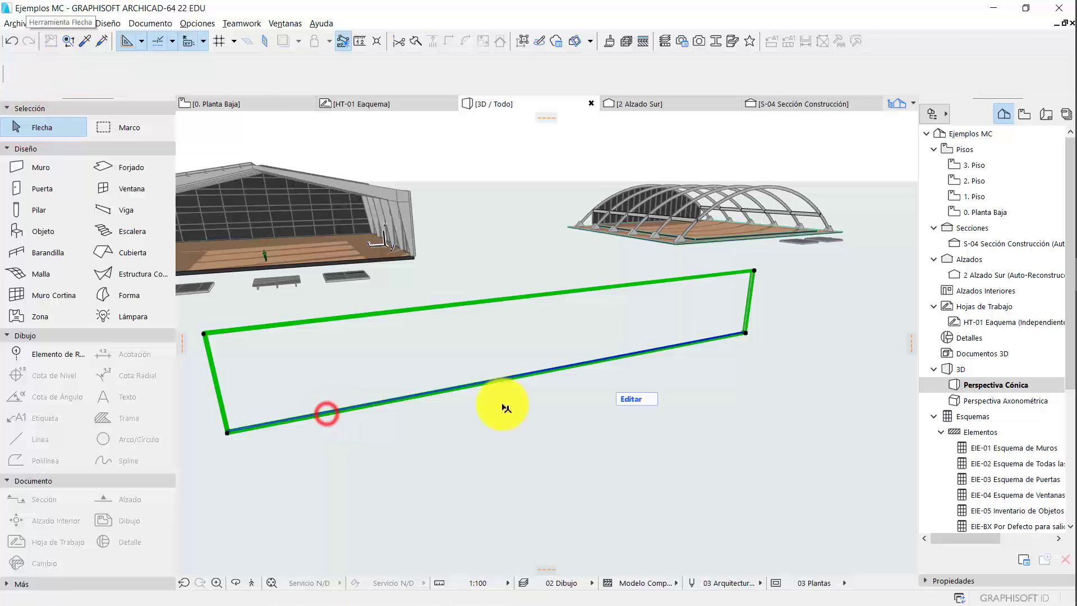
pyautogui.click(645, 401)
pyautogui.click(335, 210)
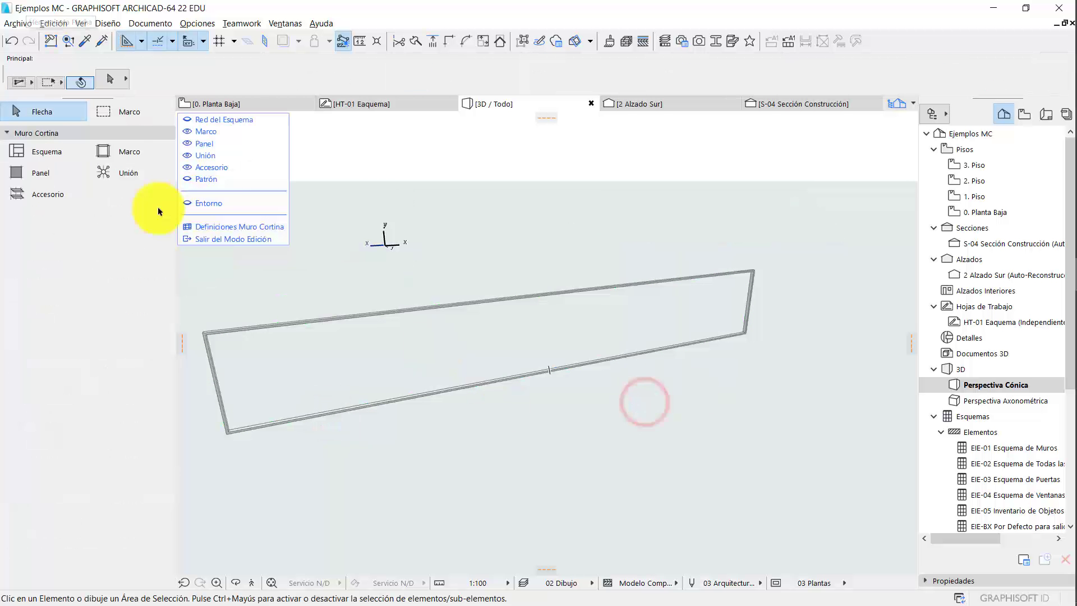
# - Draw two opposing diagonal division frames between the bottom and top edges of the empty curtain wall
pyautogui.click(114, 150)
pyautogui.scroll(2, 245, 396)
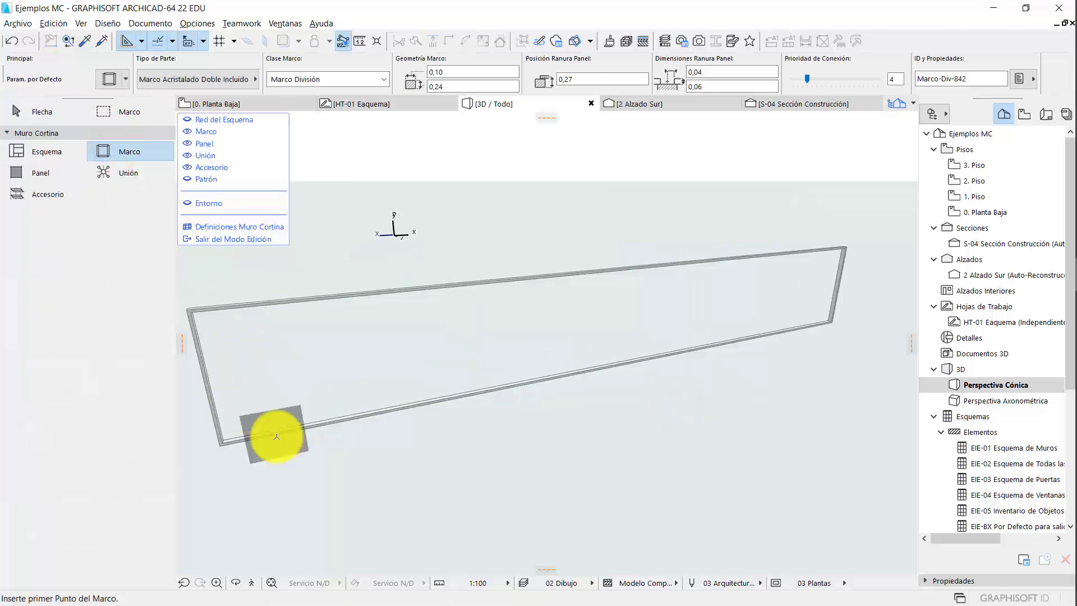
pyautogui.click(276, 435)
pyautogui.click(334, 295)
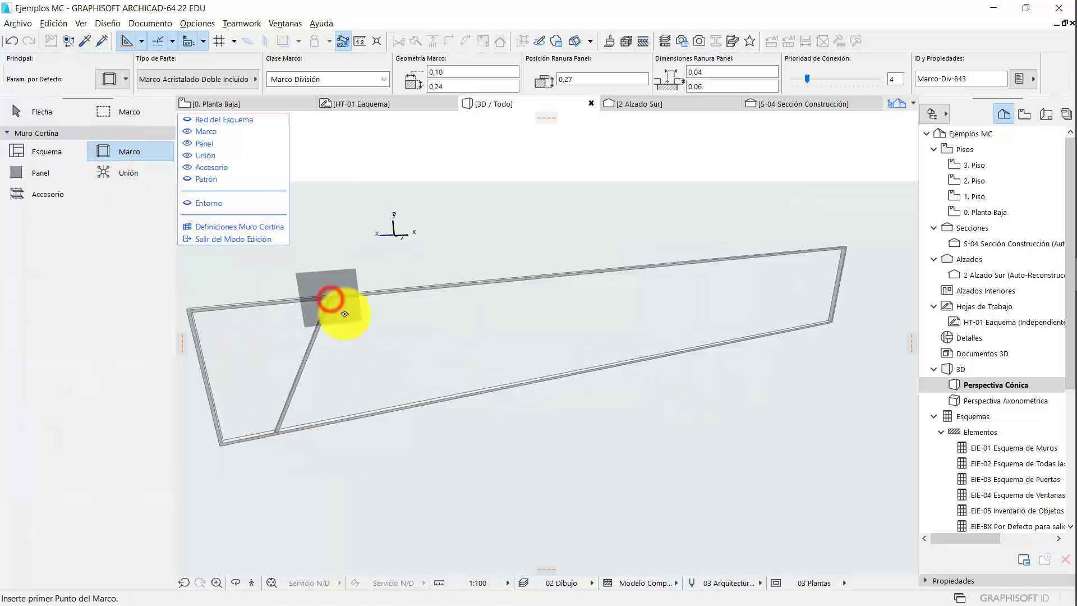
pyautogui.click(419, 292)
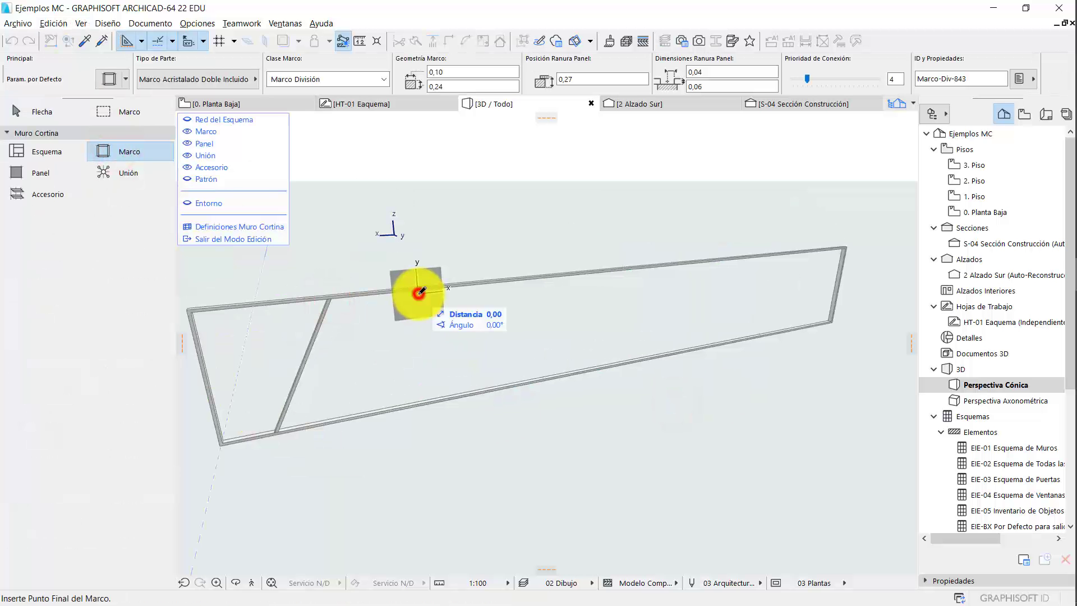
pyautogui.click(498, 386)
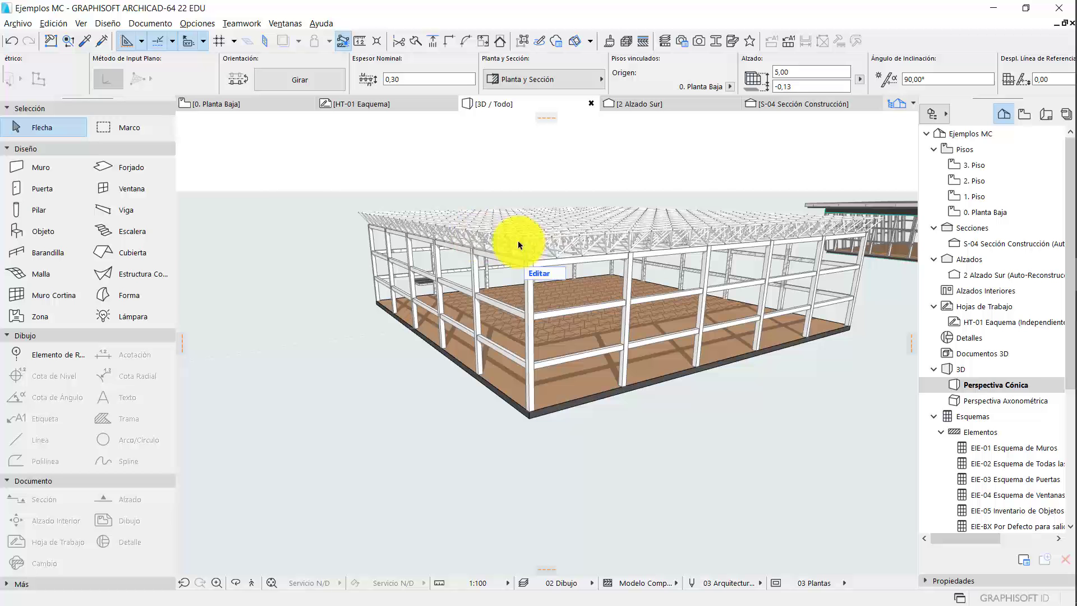
# - Examine the uncovered frame building's columns, floor edge and projecting space-frame roof from several sides
pyautogui.moveTo(560, 264); pyautogui.dragTo(498, 233, button='middle')
pyautogui.scroll(3, 498, 233)
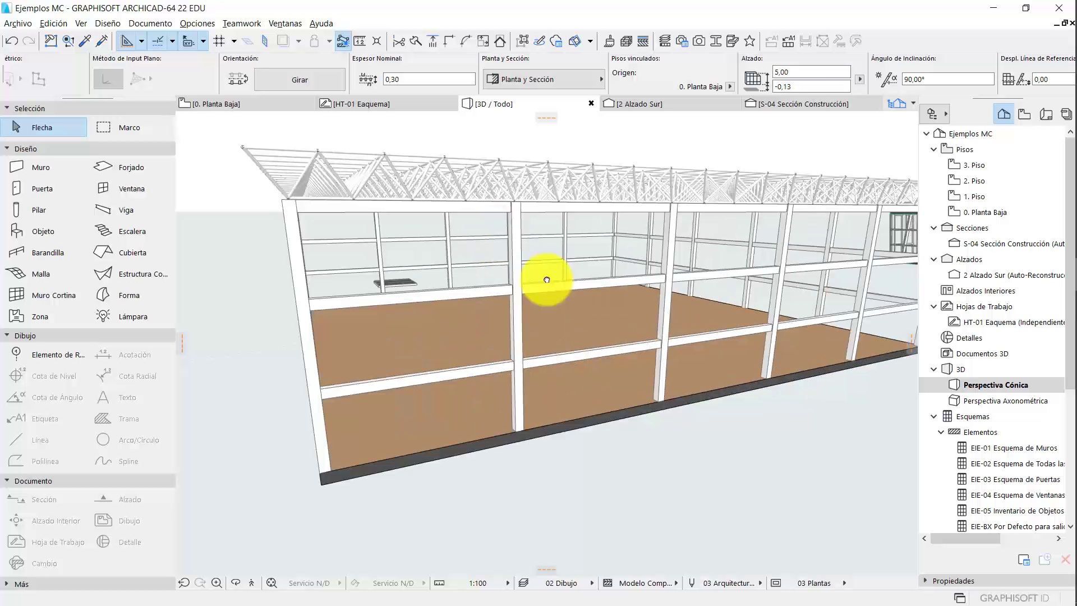
pyautogui.scroll(-2, 412, 377)
pyautogui.moveTo(411, 377); pyautogui.dragTo(463, 374, button='middle')
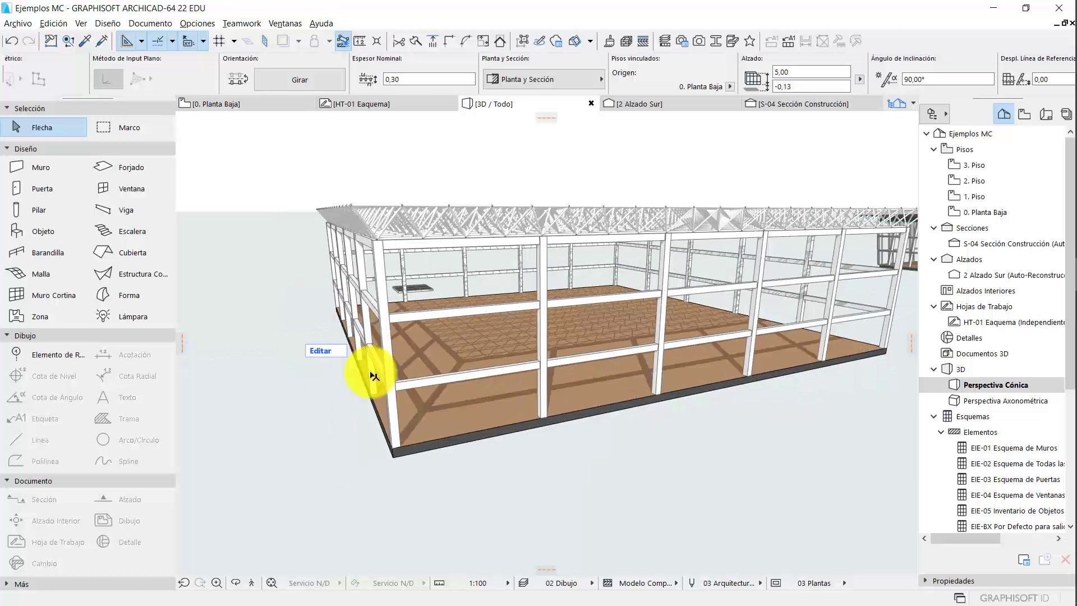
pyautogui.click(381, 233)
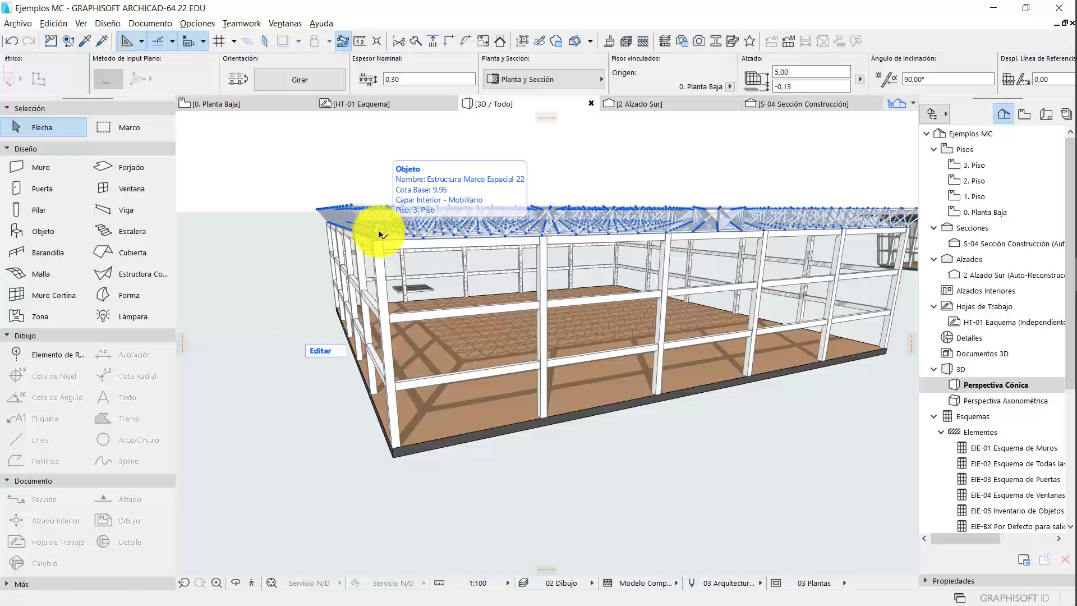
pyautogui.scroll(-2, 409, 276)
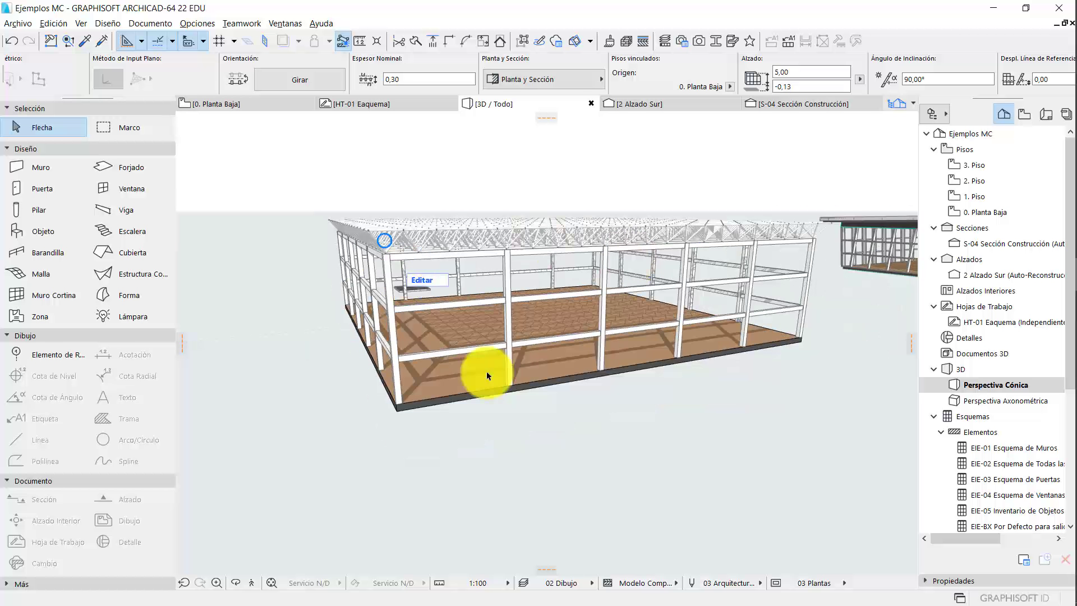
pyautogui.scroll(-1, 488, 375)
pyautogui.keyDown('shift'); pyautogui.moveTo(529, 333); pyautogui.dragTo(600, 346, button='middle'); pyautogui.keyUp('shift')
pyautogui.scroll(2, 408, 204)
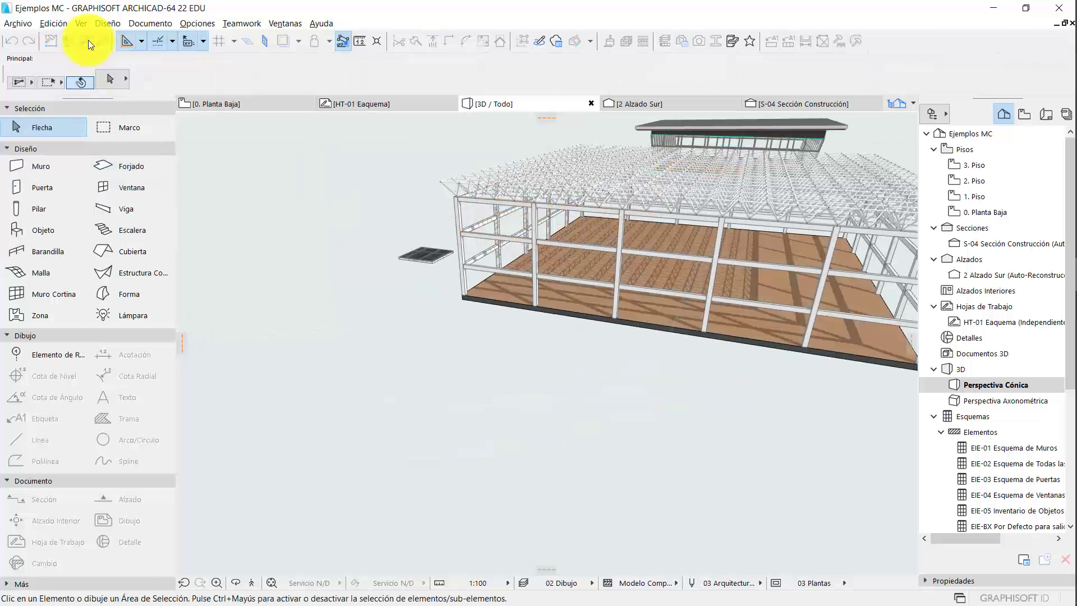
# - Pick up the settings of the small curtain wall element beside the frame building for a new curtain wall
pyautogui.click(87, 40)
pyautogui.click(428, 248)
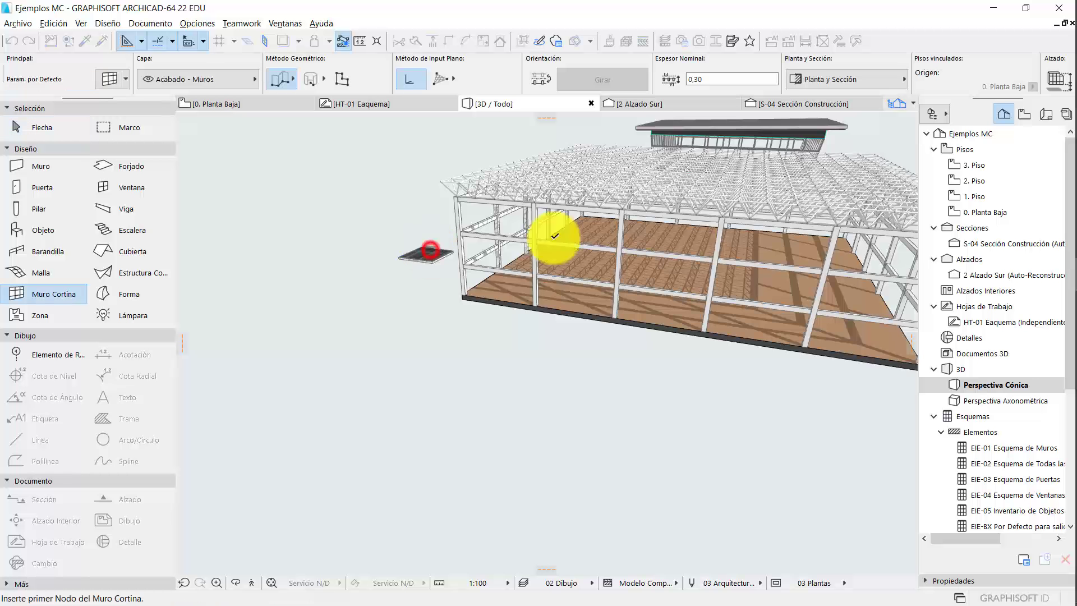
pyautogui.keyDown('shift'); pyautogui.moveTo(697, 226); pyautogui.dragTo(599, 236, button='middle'); pyautogui.keyUp('shift')
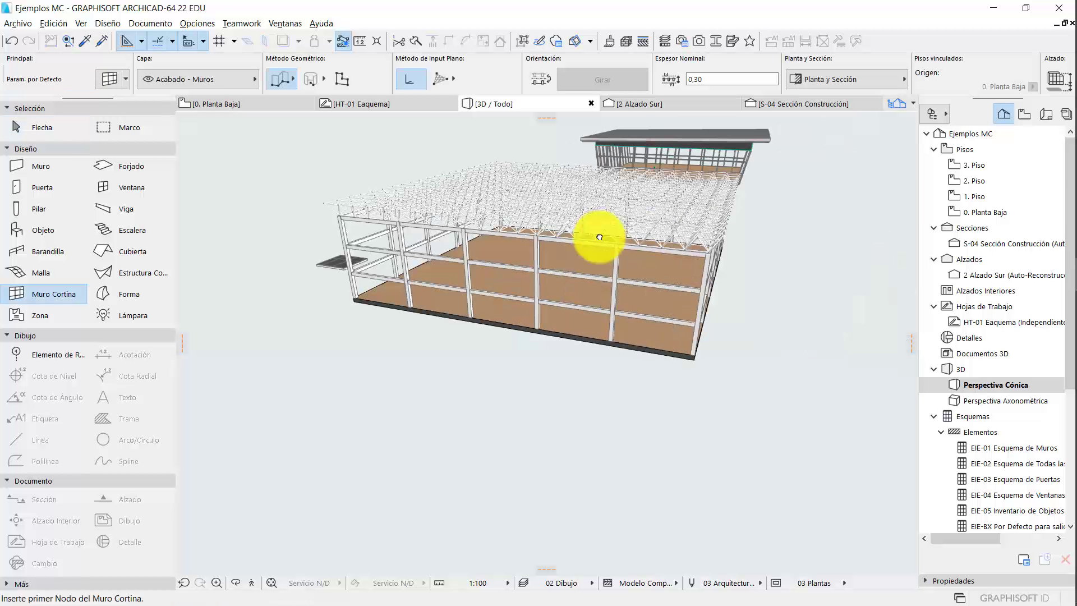
# - In the S-04 section, start a curtain wall profile with a vertical segment about 10.1 m high from the floor slab's outer edge to the roof truss
pyautogui.doubleClick(993, 242)
pyautogui.scroll(-14, 628, 274)
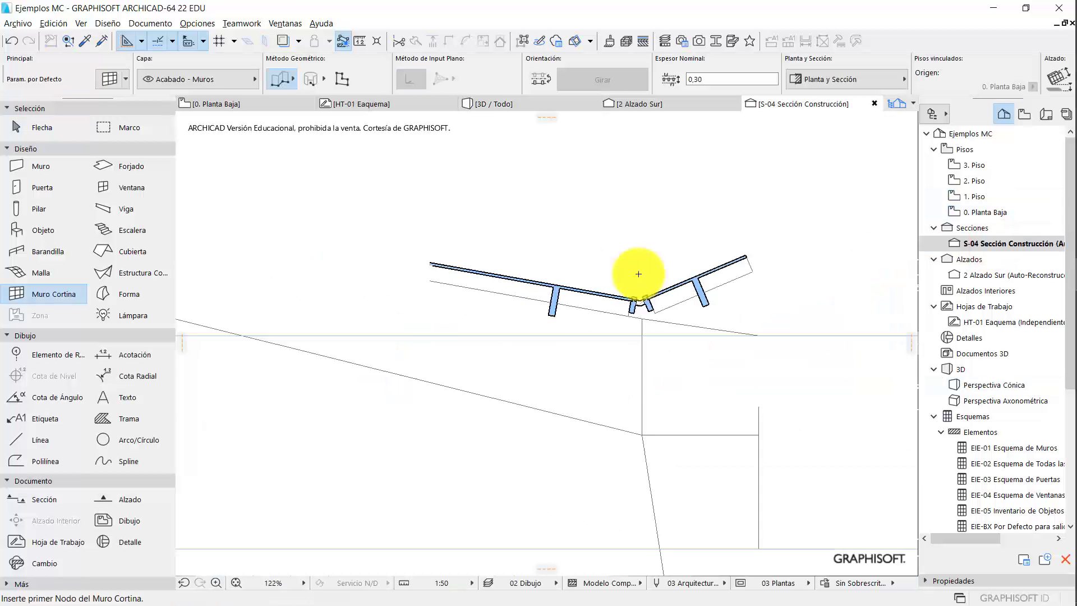
pyautogui.moveTo(453, 274); pyautogui.dragTo(297, 263, button='middle')
pyautogui.moveTo(579, 264); pyautogui.dragTo(498, 264, button='middle')
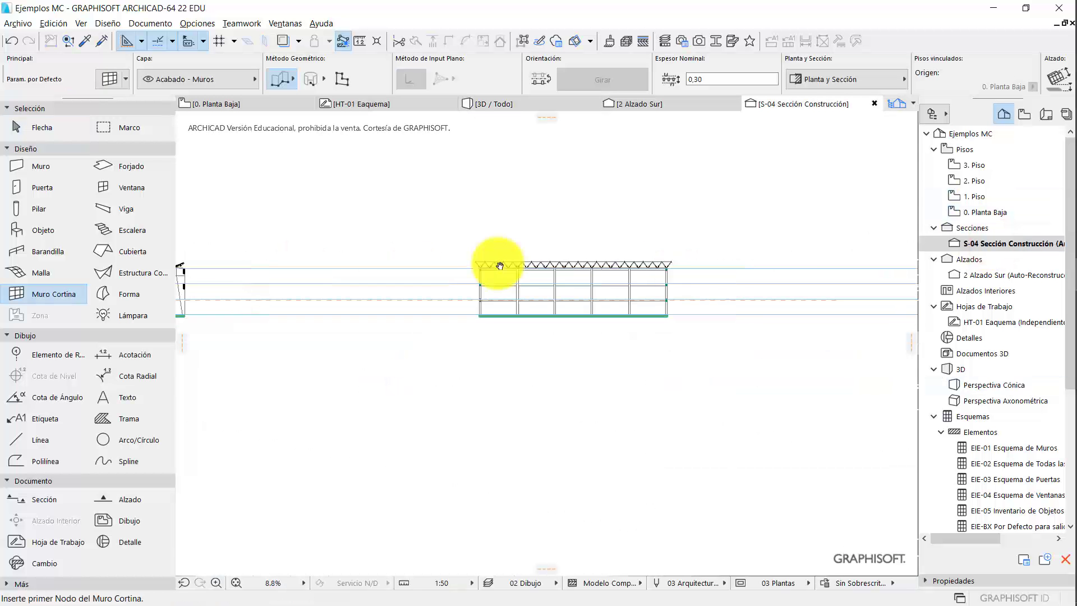
pyautogui.scroll(8, 488, 273)
pyautogui.scroll(2, 438, 476)
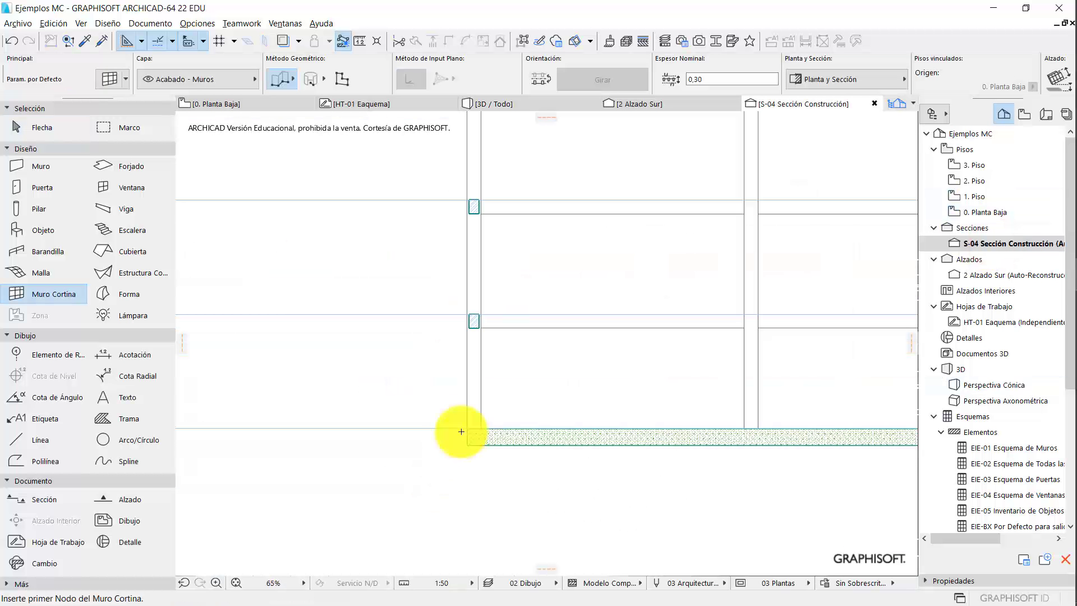
pyautogui.click(465, 429)
pyautogui.moveTo(468, 207); pyautogui.dragTo(473, 380, button='middle')
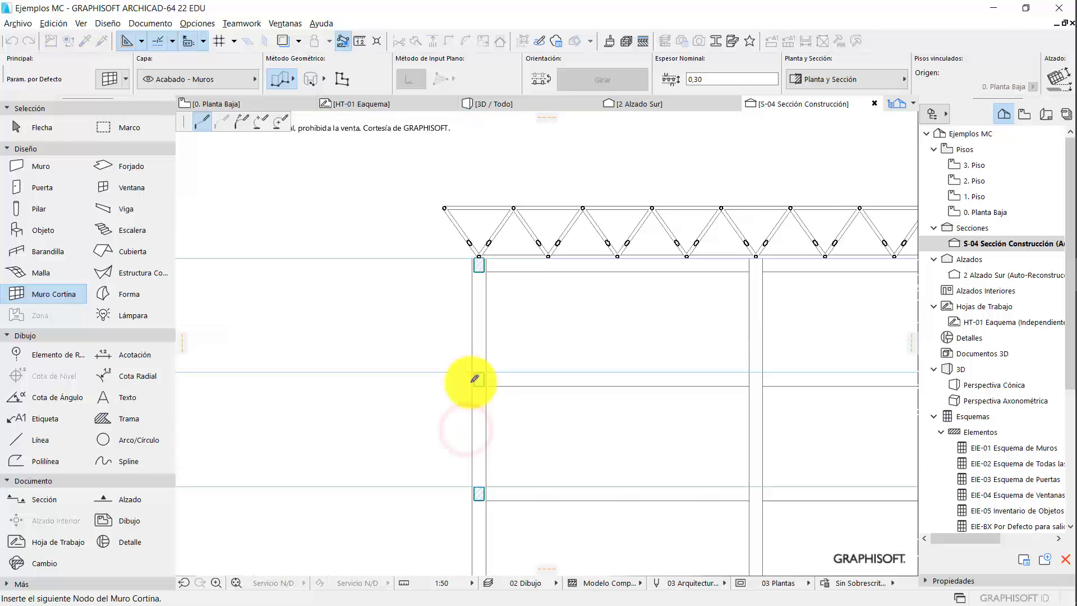
pyautogui.scroll(6, 475, 250)
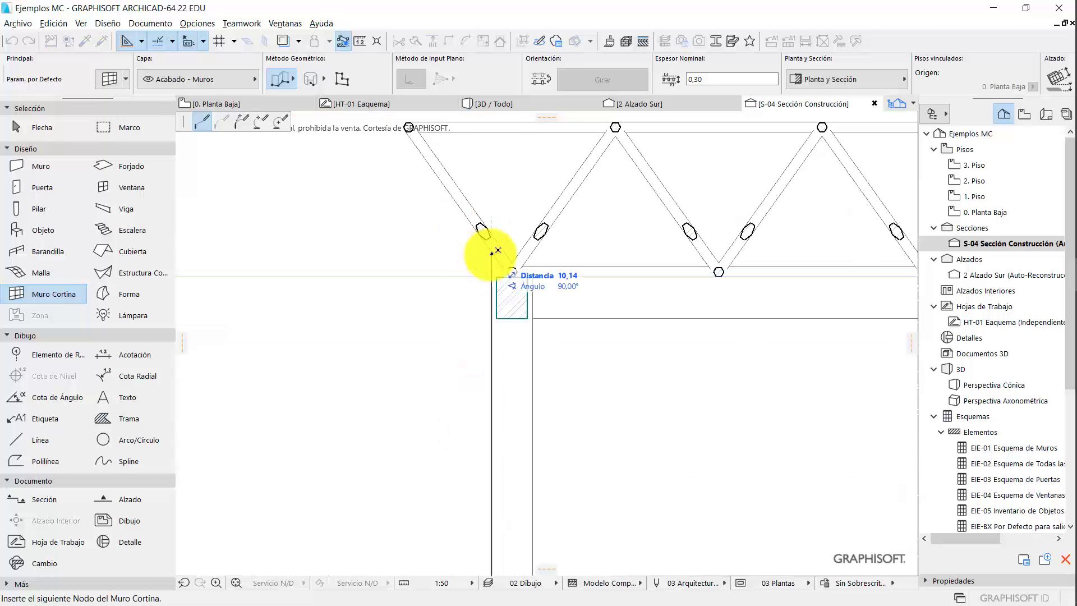
pyautogui.click(490, 254)
# - Extend the profile outward along the truss's end diagonal and add a vertical parapet segment above its upper corner
pyautogui.moveTo(466, 230); pyautogui.dragTo(512, 344, button='middle')
pyautogui.scroll(1, 491, 294)
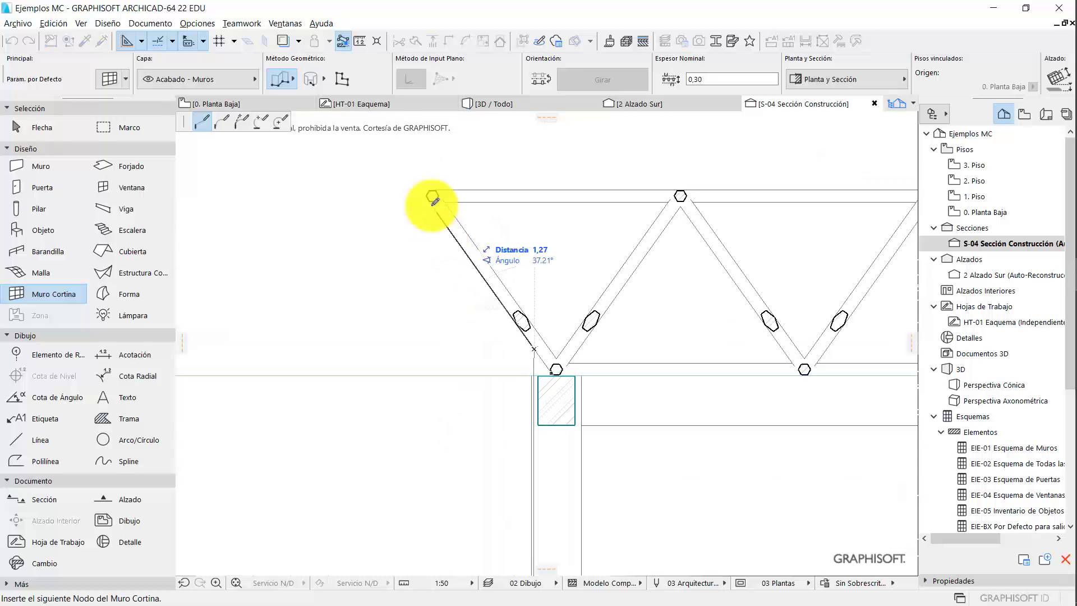
pyautogui.click(427, 194)
pyautogui.moveTo(427, 193); pyautogui.dragTo(441, 386, button='middle')
pyautogui.click(438, 246)
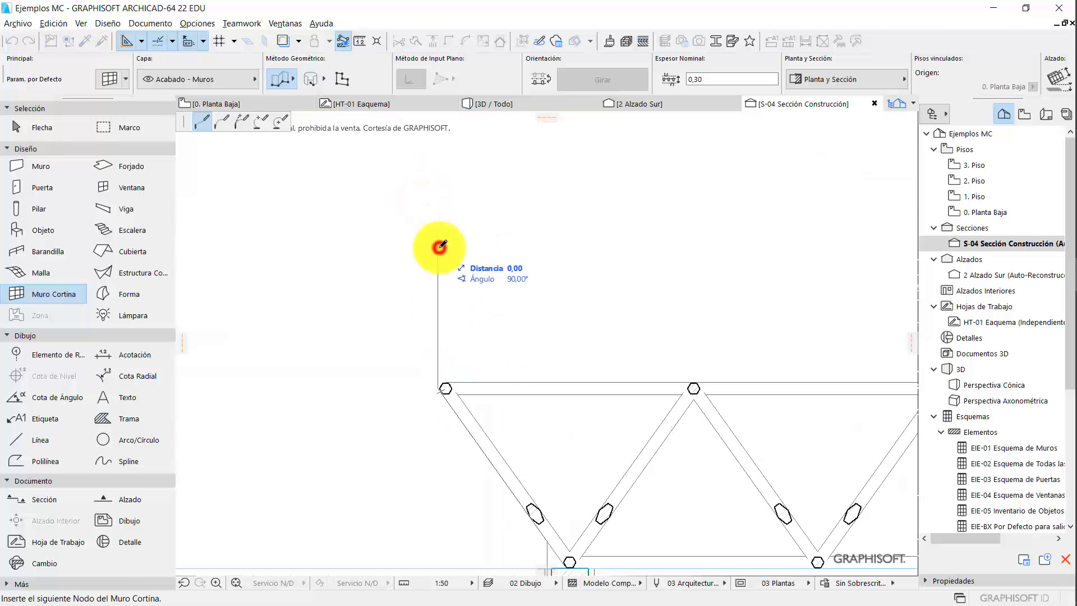
# - Finish the profile, generate the curtain wall from it, and go back to the 3D view
pyautogui.rightClick(476, 243)
pyautogui.click(511, 344)
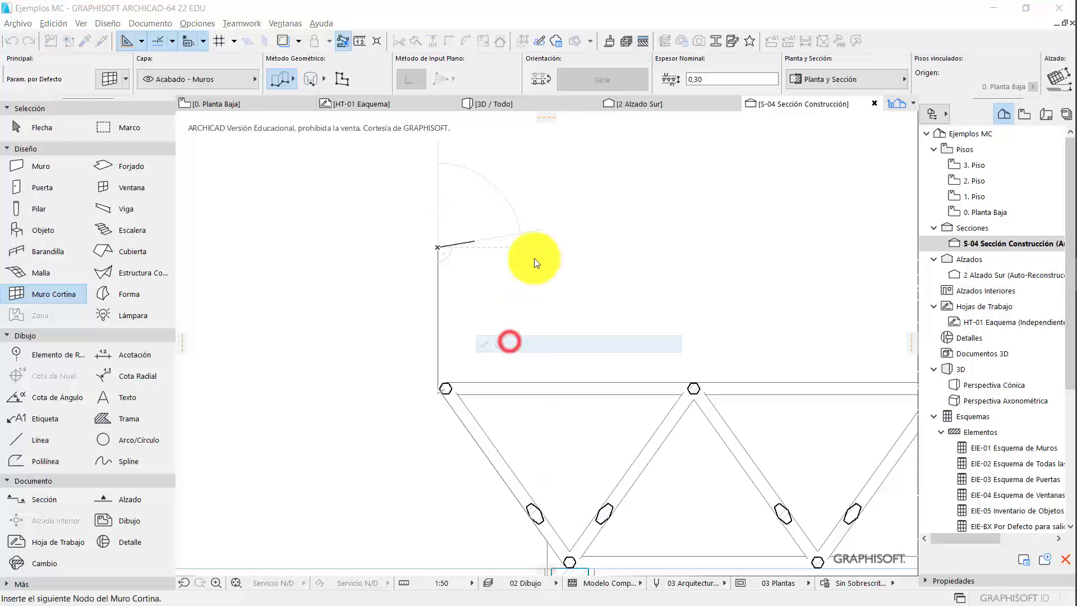
pyautogui.click(573, 305)
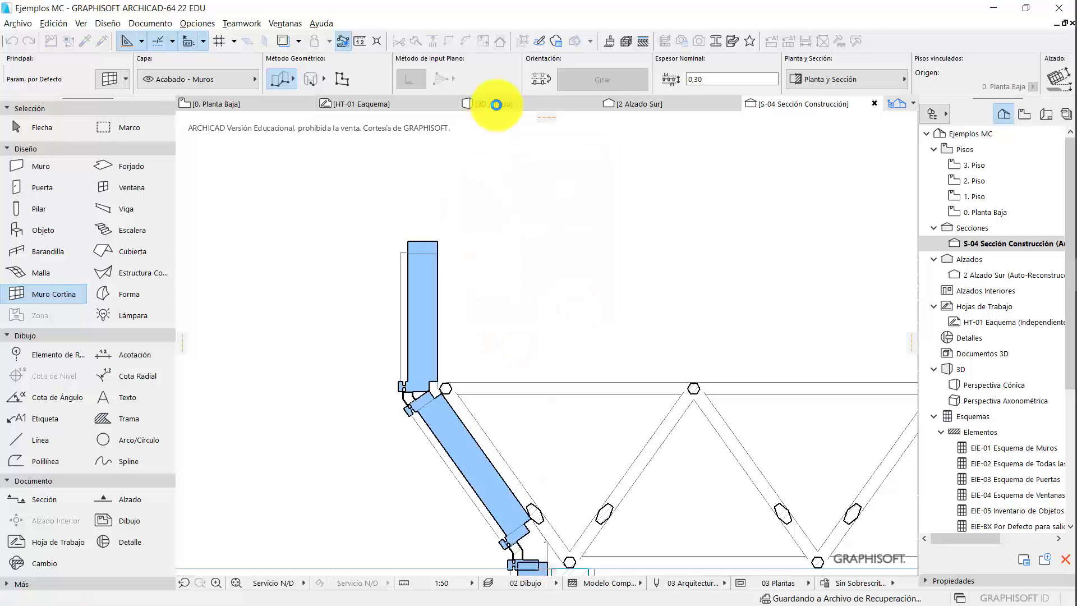
pyautogui.click(496, 105)
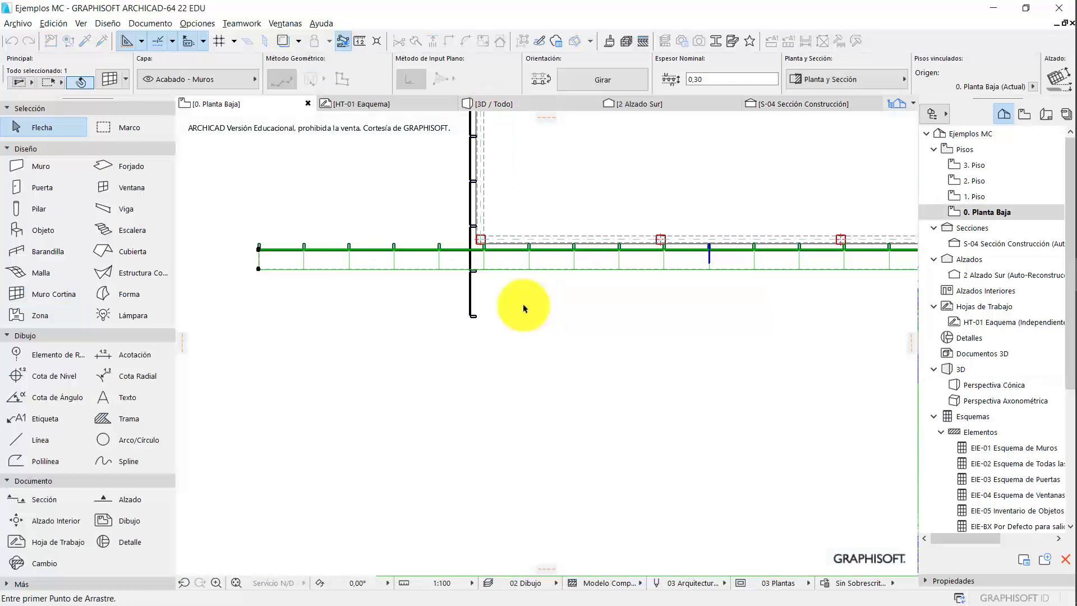
# - Move the selected curtain wall along the façade in plan to shorten its overhang past the corner, and deselect it in 3D
pyautogui.click(523, 305)
pyautogui.click(701, 308)
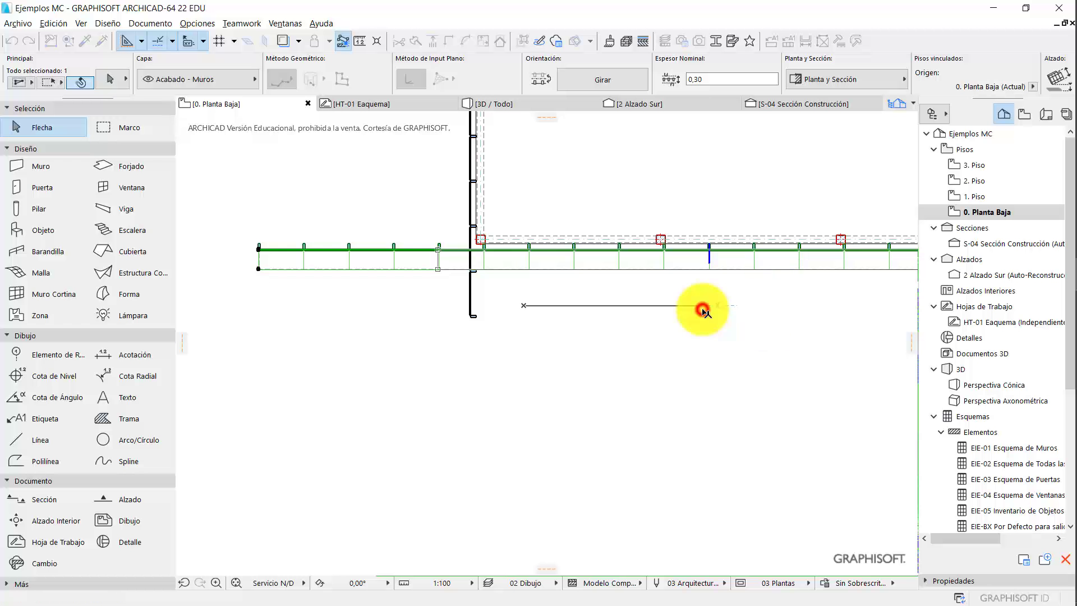
pyautogui.click(550, 105)
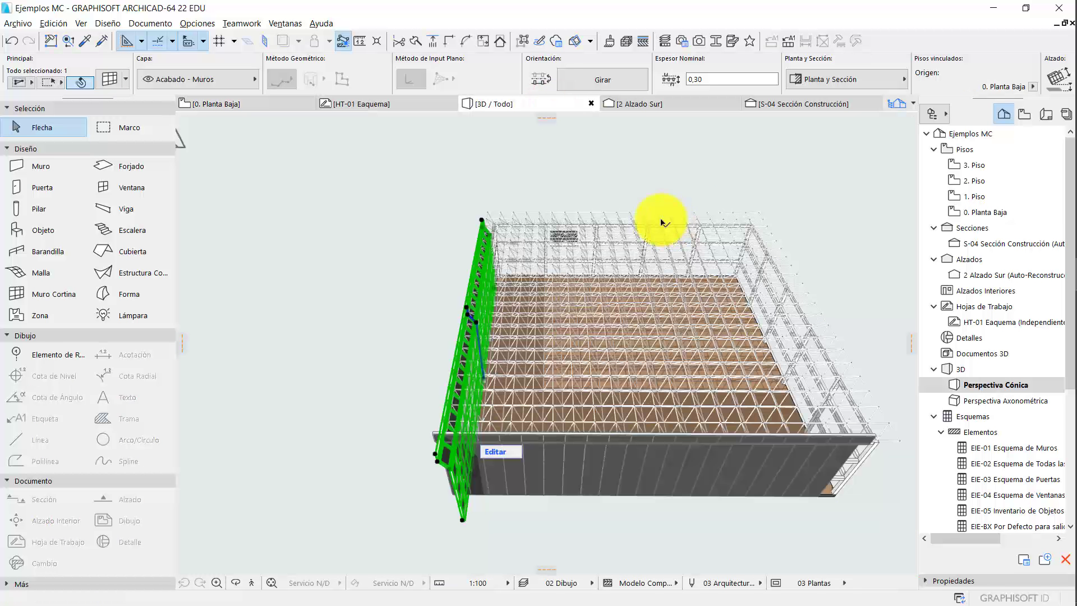
pyautogui.keyDown('shift'); pyautogui.moveTo(666, 222); pyautogui.dragTo(708, 276, button='middle'); pyautogui.keyUp('shift')
pyautogui.keyDown('shift'); pyautogui.moveTo(517, 428); pyautogui.dragTo(681, 284, button='middle'); pyautogui.keyUp('shift')
pyautogui.click(580, 265)
pyautogui.scroll(2, 697, 338)
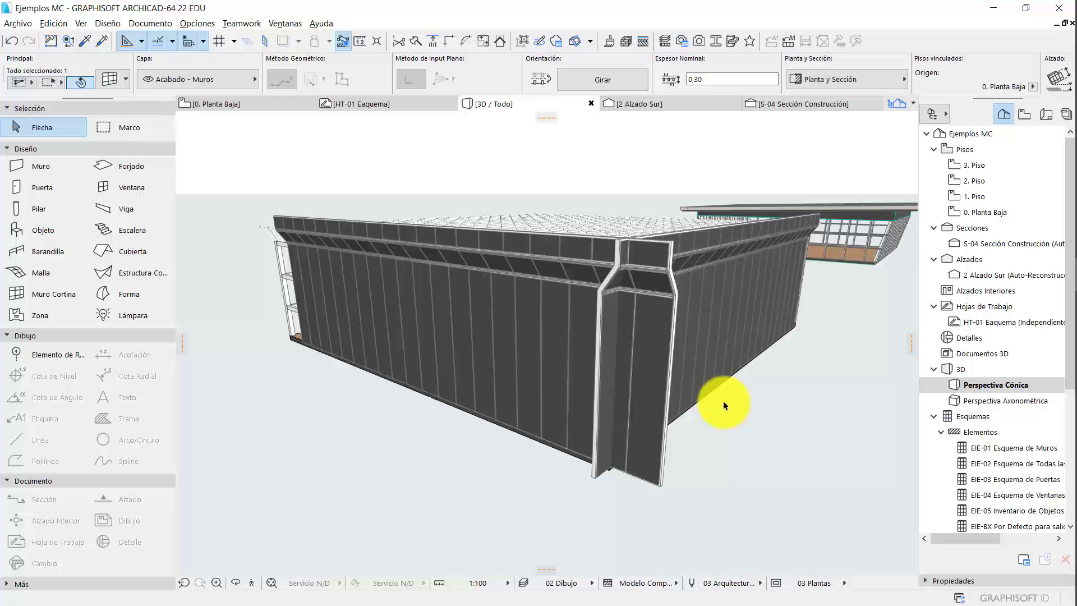
pyautogui.press('Escape')
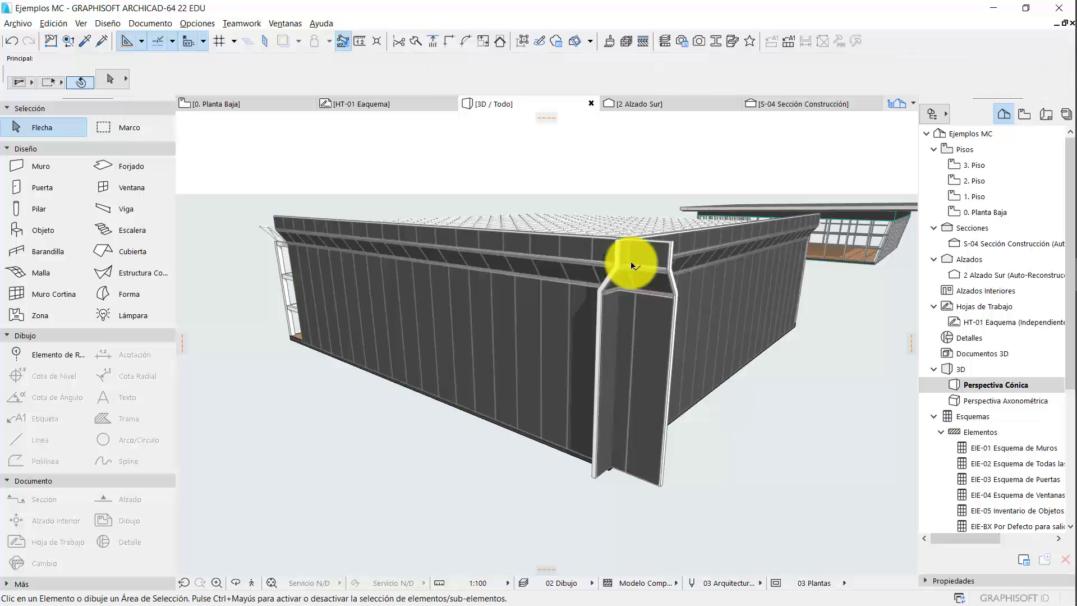
pyautogui.keyDown('shift'); pyautogui.moveTo(630, 261); pyautogui.dragTo(632, 375, button='middle'); pyautogui.keyUp('shift')
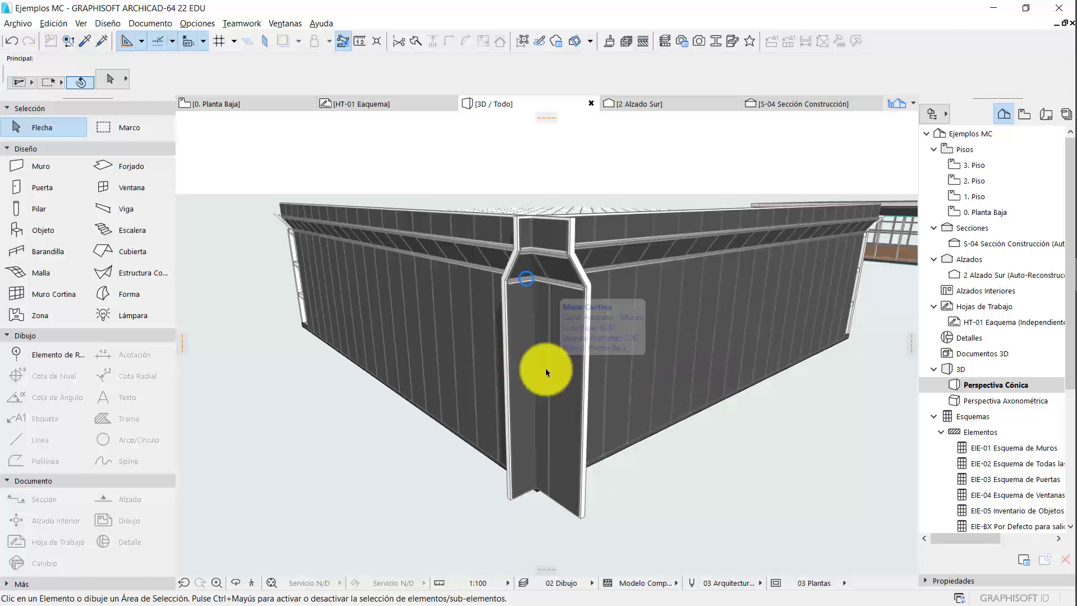
# - Split the left façade's curtain wall against the adjoining one at the corner and remove its overhanging end
pyautogui.click(439, 340)
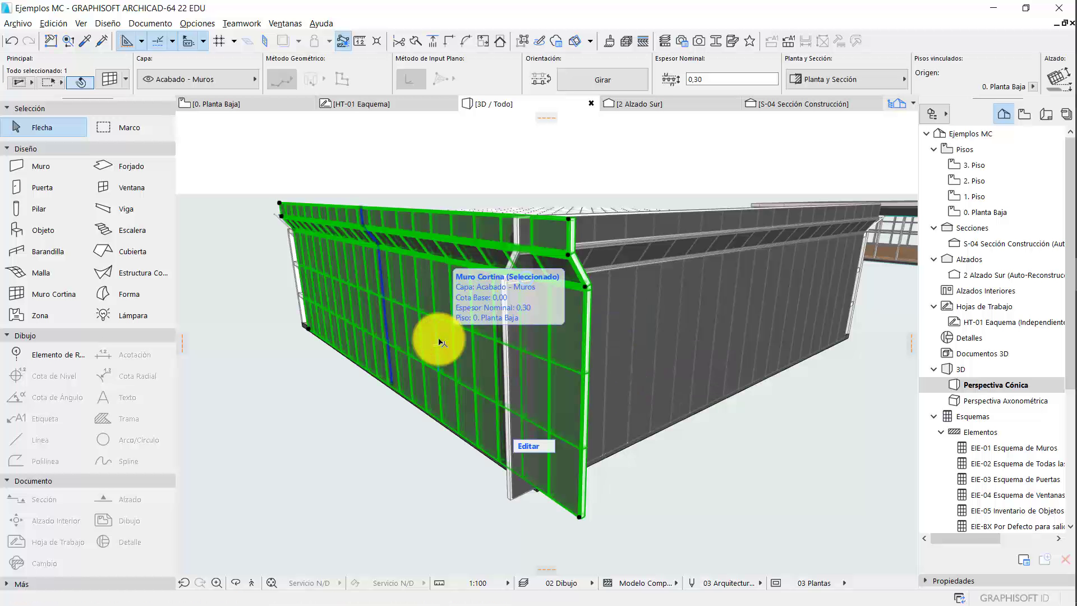
pyautogui.rightClick(846, 405)
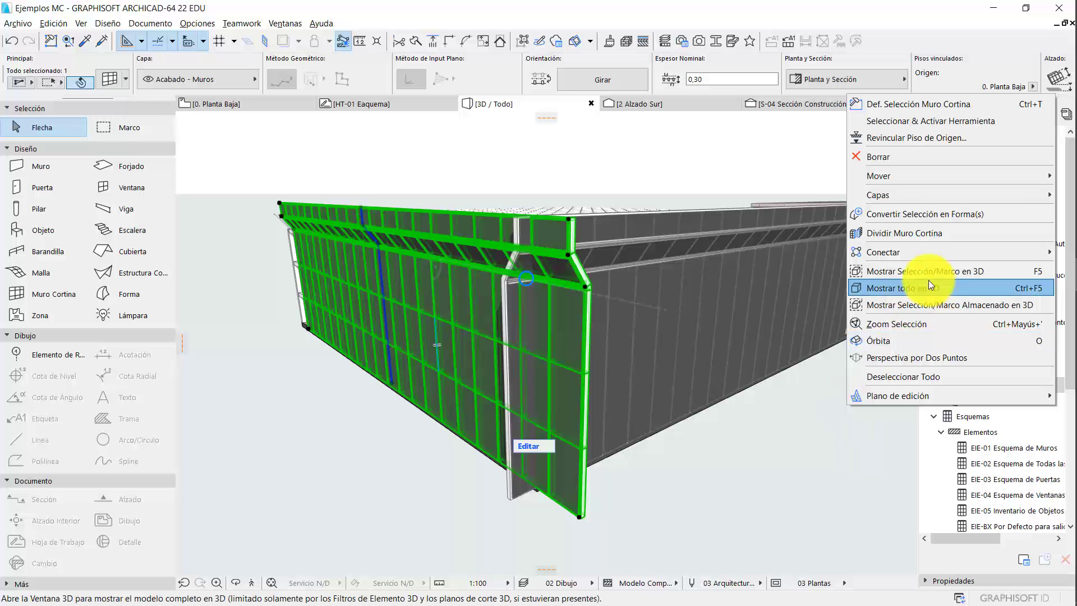
pyautogui.click(916, 236)
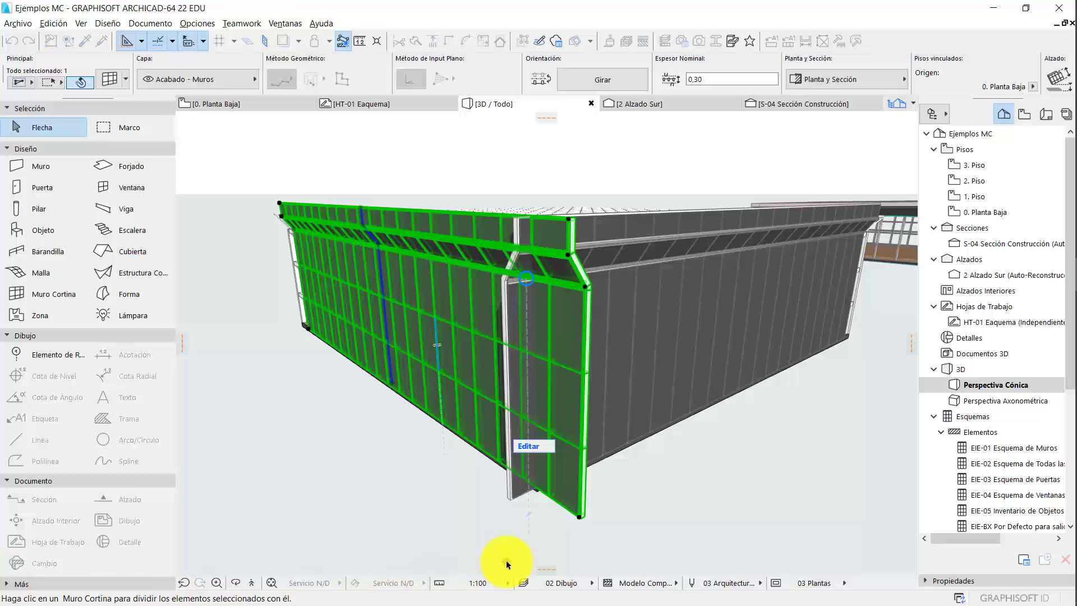
pyautogui.click(730, 339)
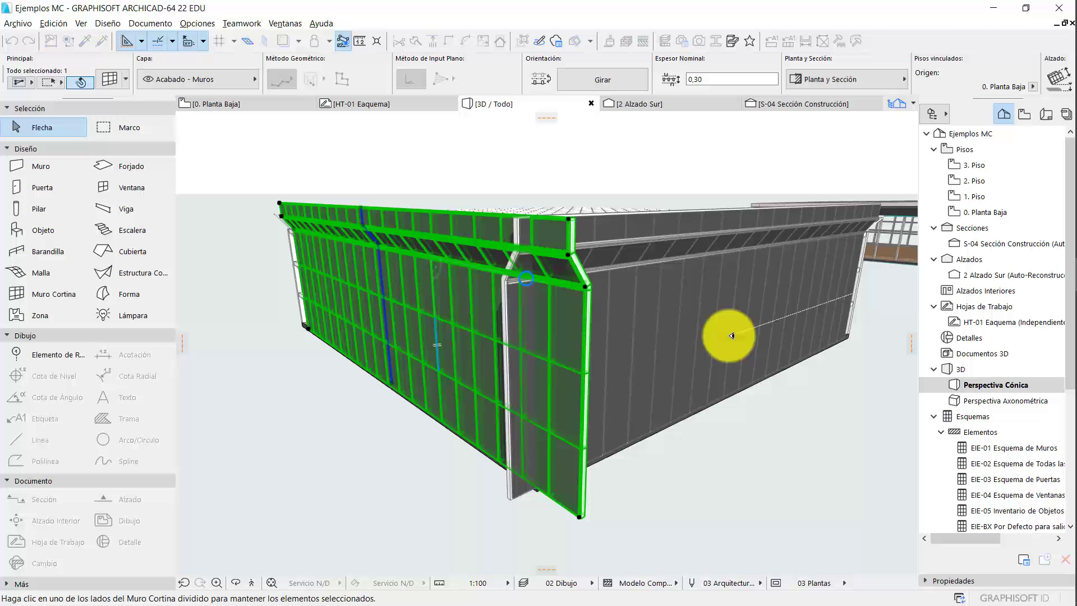
pyautogui.keyDown('shift'); pyautogui.moveTo(807, 474); pyautogui.dragTo(524, 449, button='middle'); pyautogui.keyUp('shift')
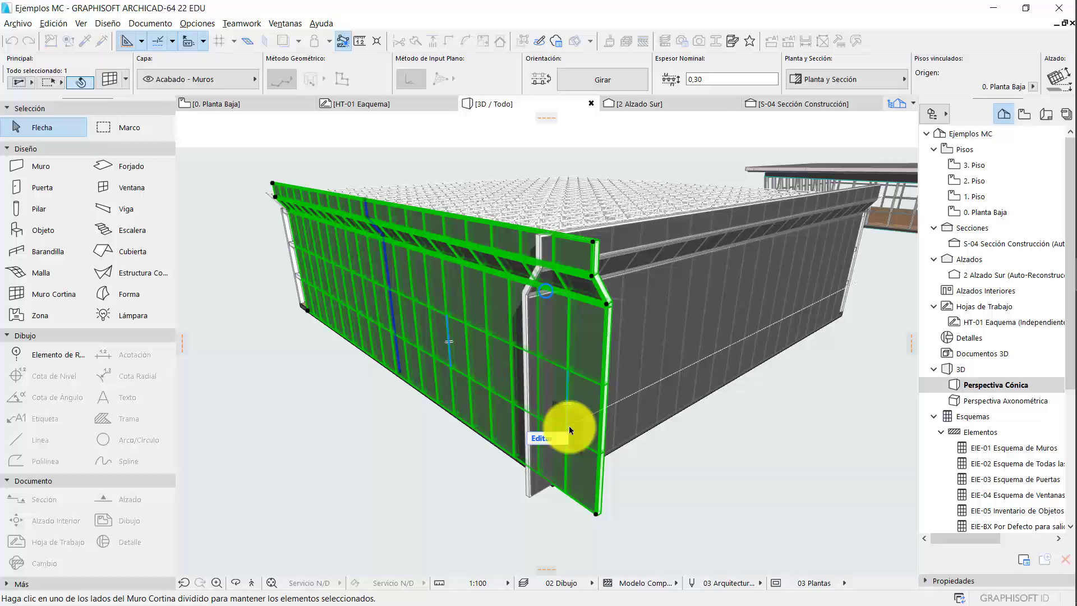
pyautogui.click(602, 517)
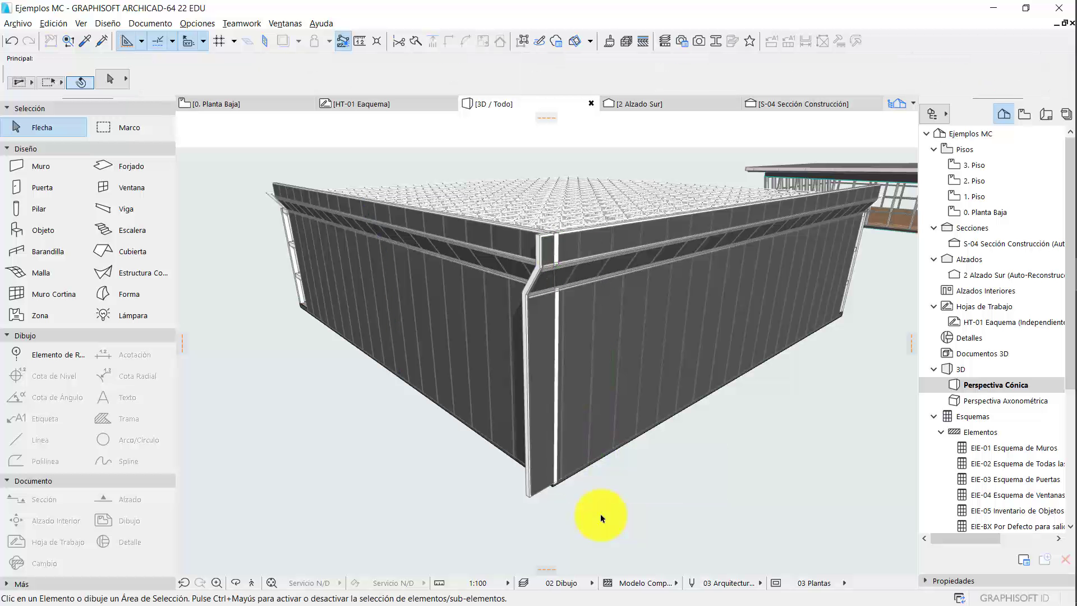
# - Split the right façade's curtain wall against the left façade's curtain wall and remove its overhanging strip at the corner
pyautogui.click(646, 385)
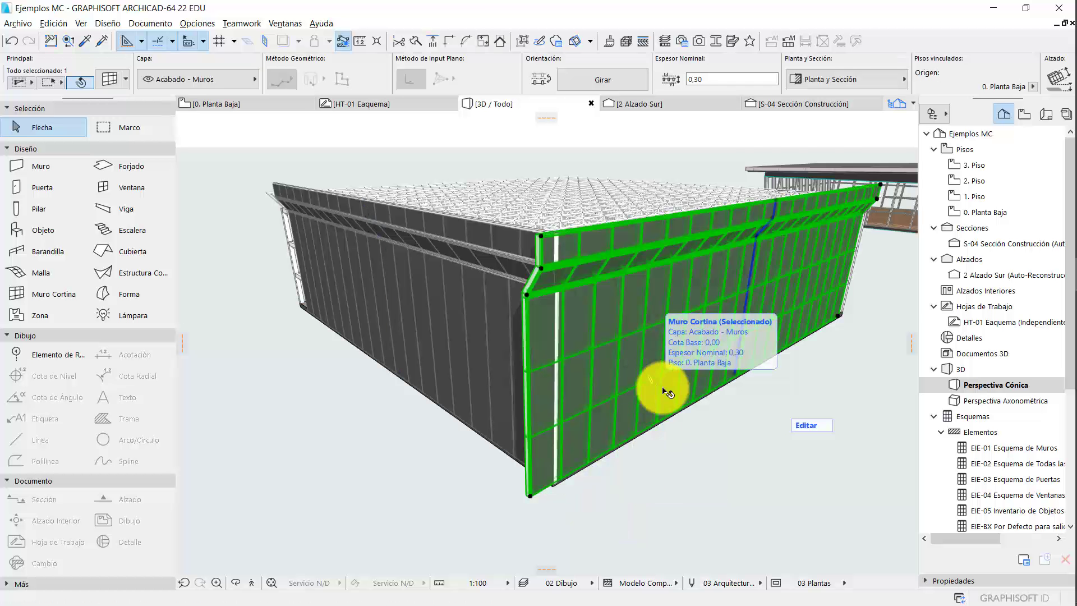
pyautogui.rightClick(733, 445)
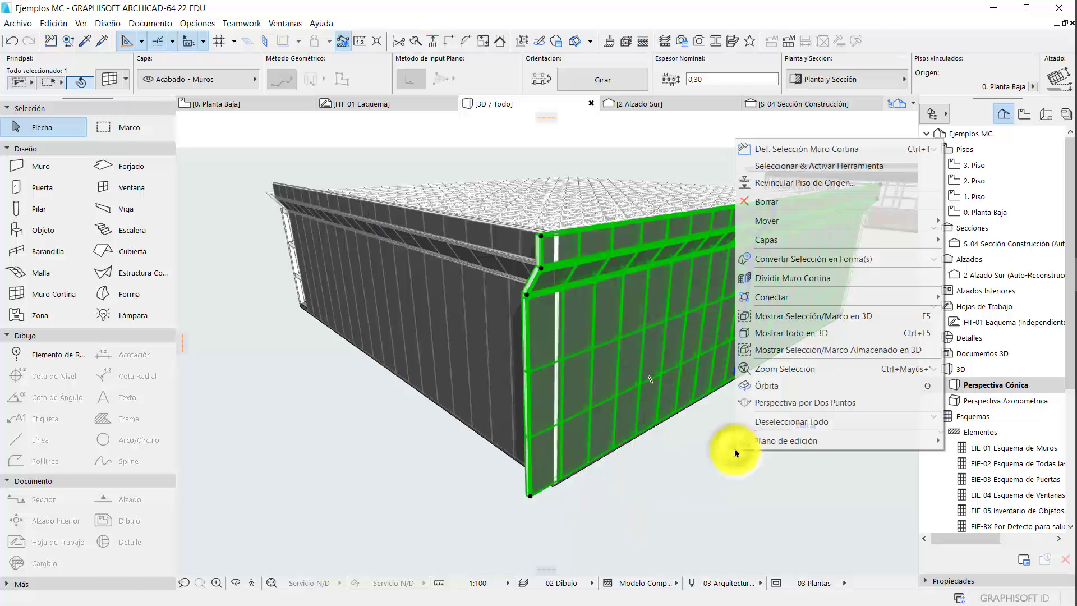
pyautogui.click(795, 280)
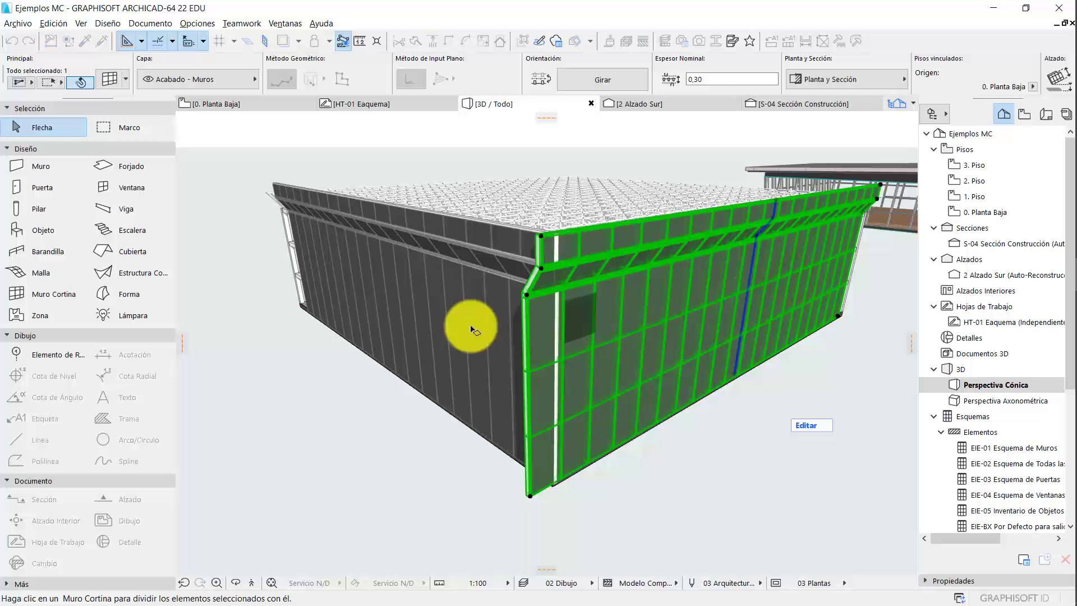
pyautogui.click(451, 325)
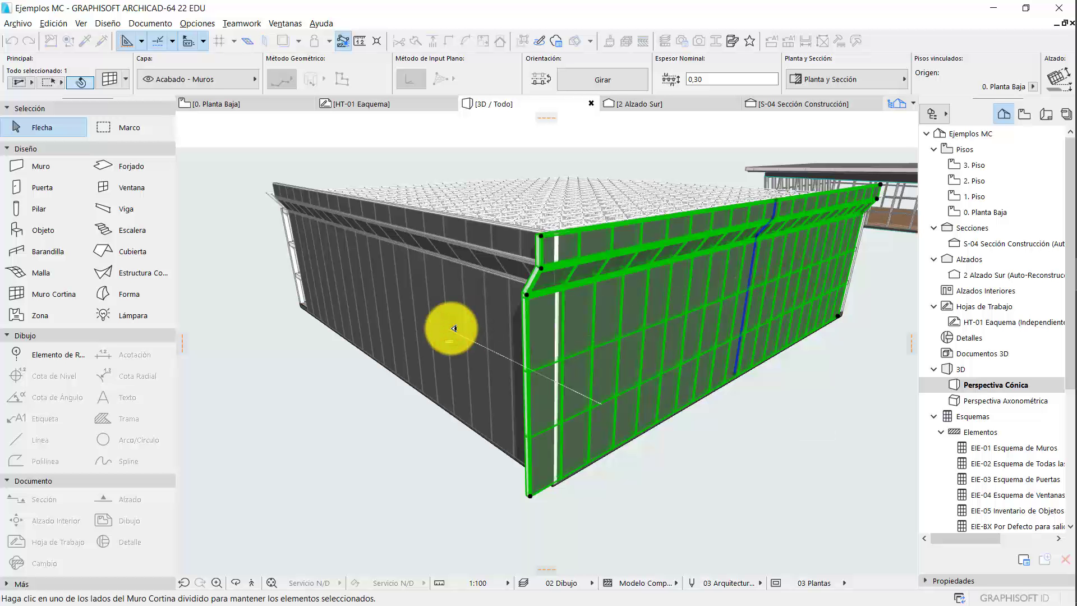
pyautogui.click(531, 497)
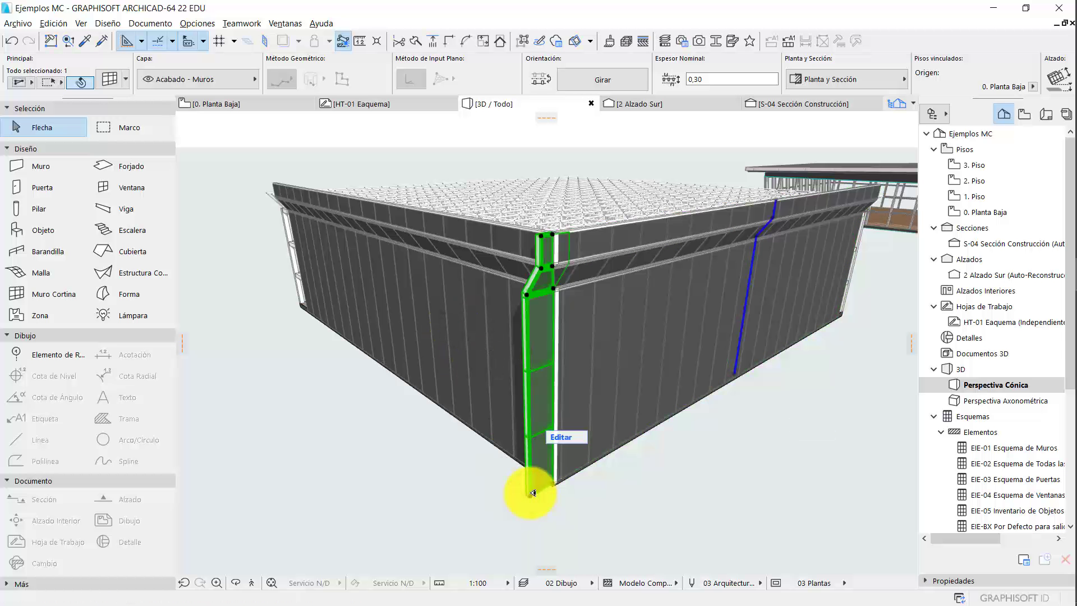
pyautogui.press('Escape')
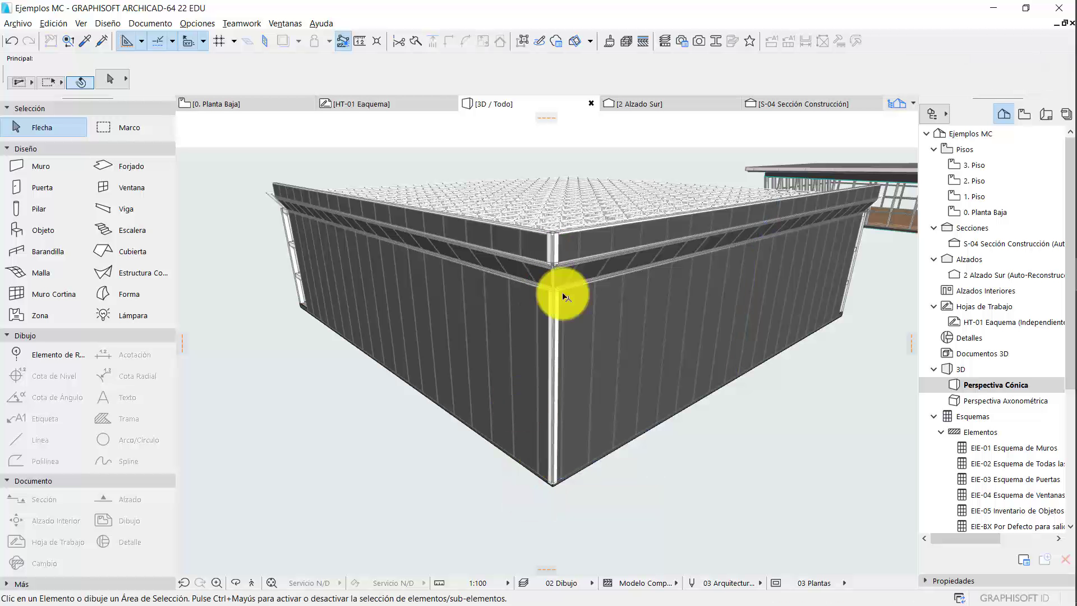
# - Examine the trimmed curtain wall corner in 3D and the neighbouring building's roof curtain wall from above and below
pyautogui.scroll(5, 552, 235)
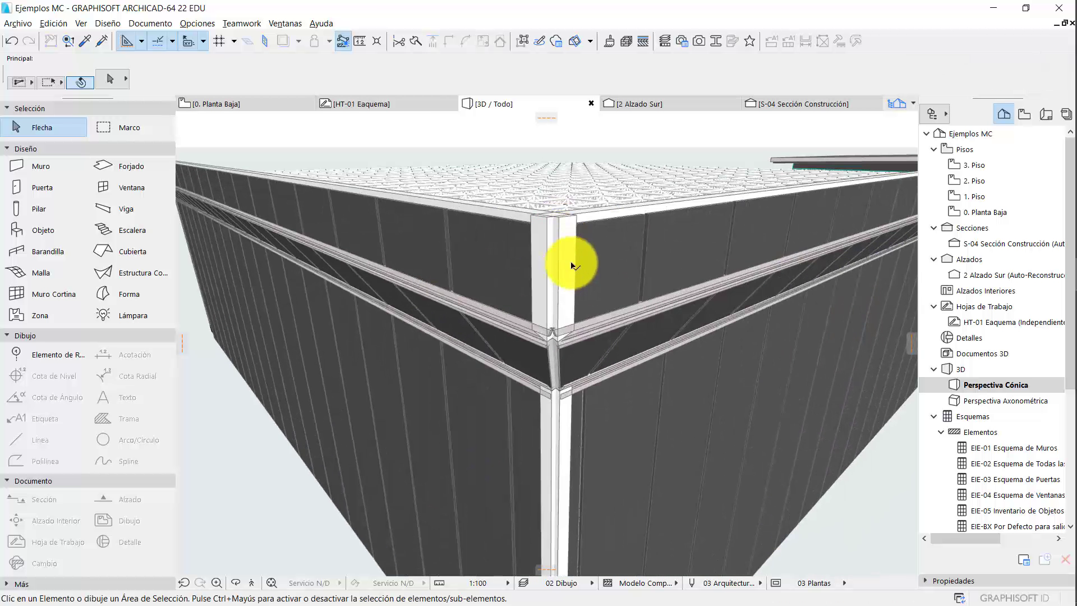
pyautogui.keyDown('shift'); pyautogui.moveTo(567, 259); pyautogui.dragTo(570, 293, button='middle'); pyautogui.keyUp('shift')
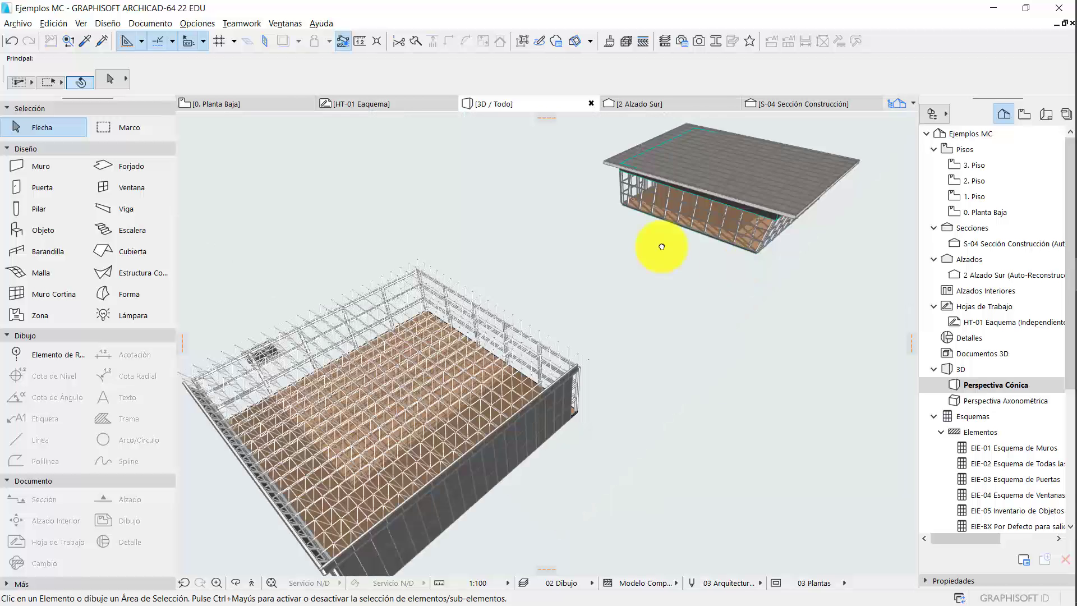
pyautogui.keyDown('shift'); pyautogui.moveTo(661, 245); pyautogui.dragTo(871, 294, button='middle'); pyautogui.keyUp('shift')
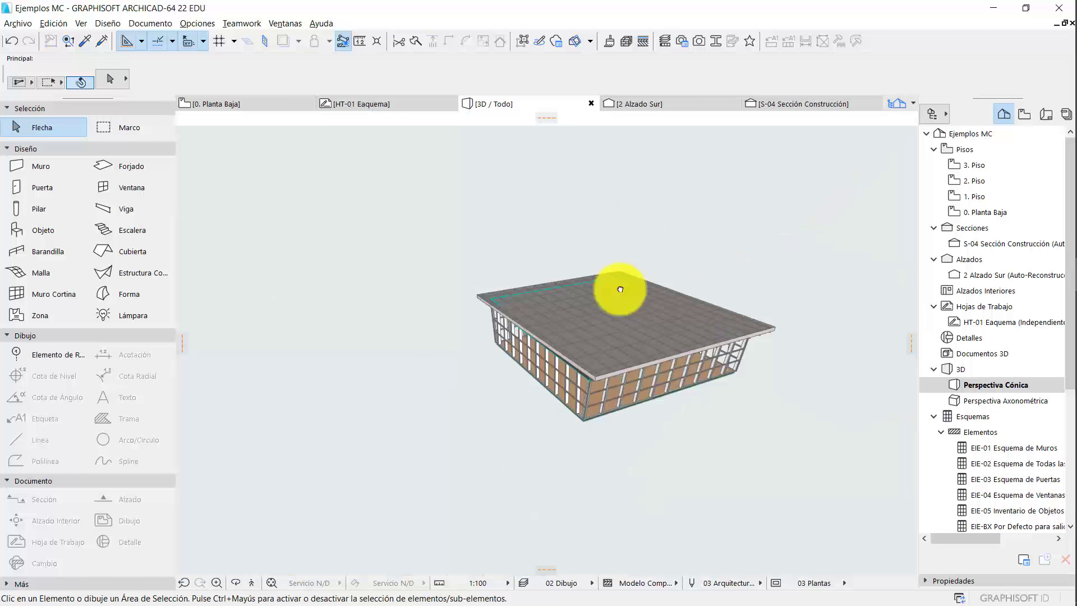
pyautogui.keyDown('shift'); pyautogui.moveTo(620, 286); pyautogui.dragTo(741, 271, button='middle'); pyautogui.keyUp('shift')
pyautogui.click(741, 270)
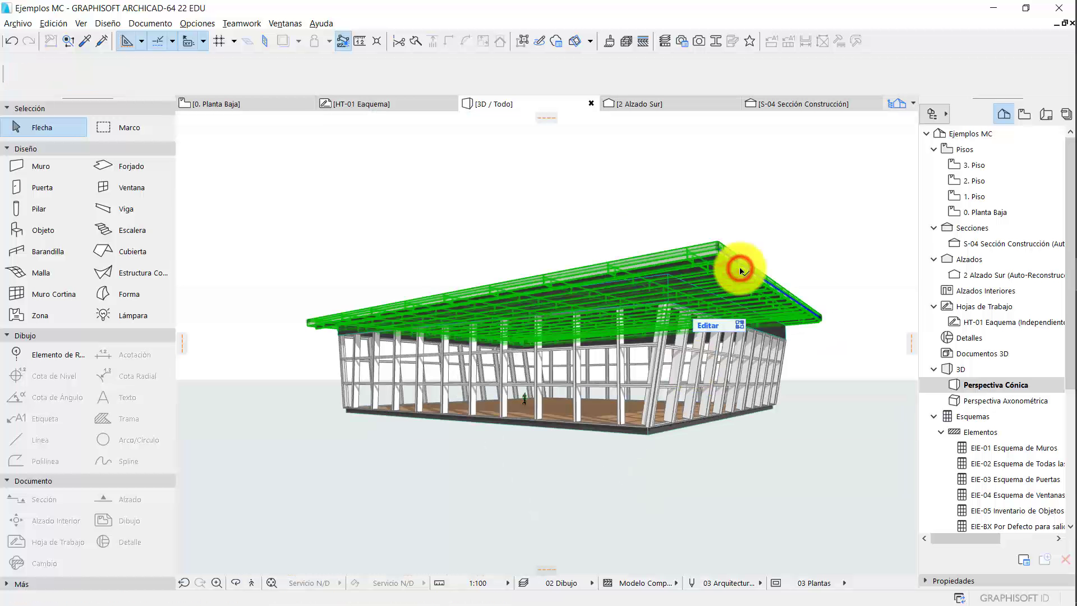
pyautogui.scroll(5, 699, 281)
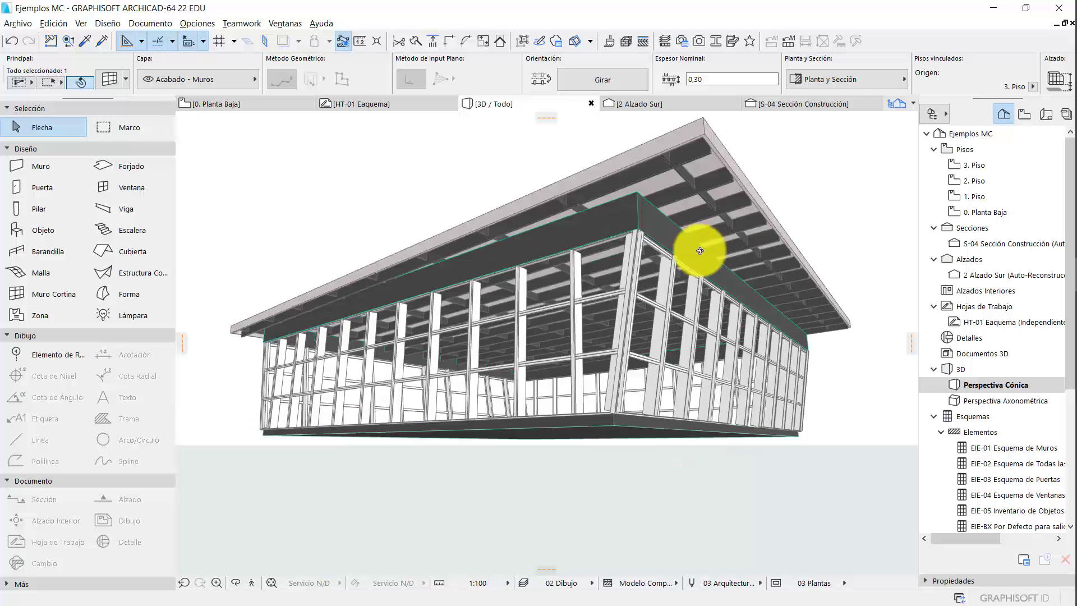
pyautogui.keyDown('shift'); pyautogui.moveTo(697, 247); pyautogui.dragTo(699, 327, button='middle'); pyautogui.keyUp('shift')
pyautogui.scroll(3, 695, 476)
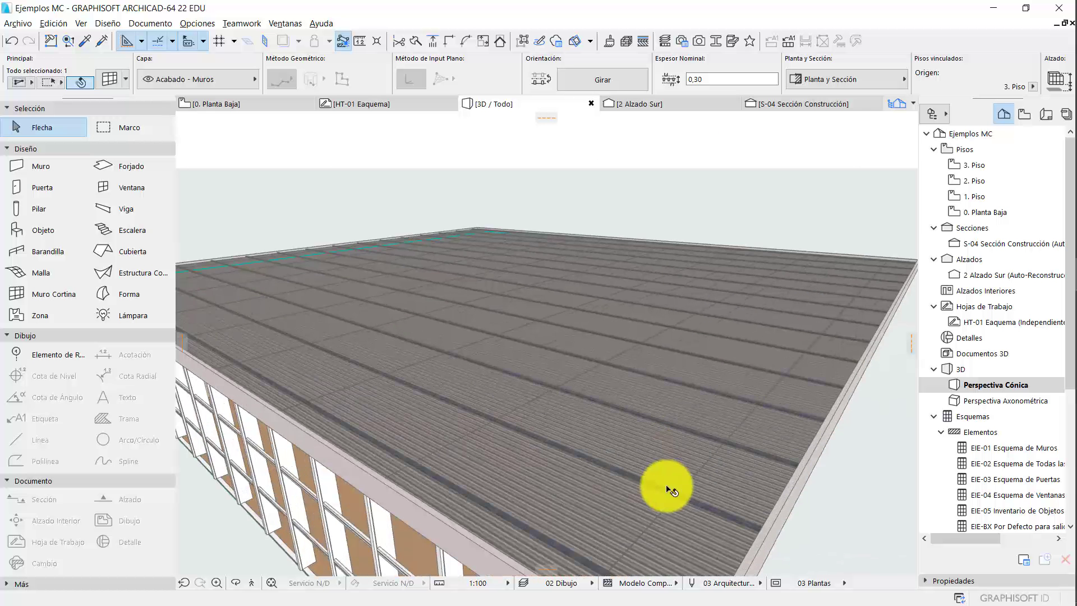
pyautogui.keyDown('shift'); pyautogui.moveTo(675, 490); pyautogui.dragTo(663, 304, button='middle'); pyautogui.keyUp('shift')
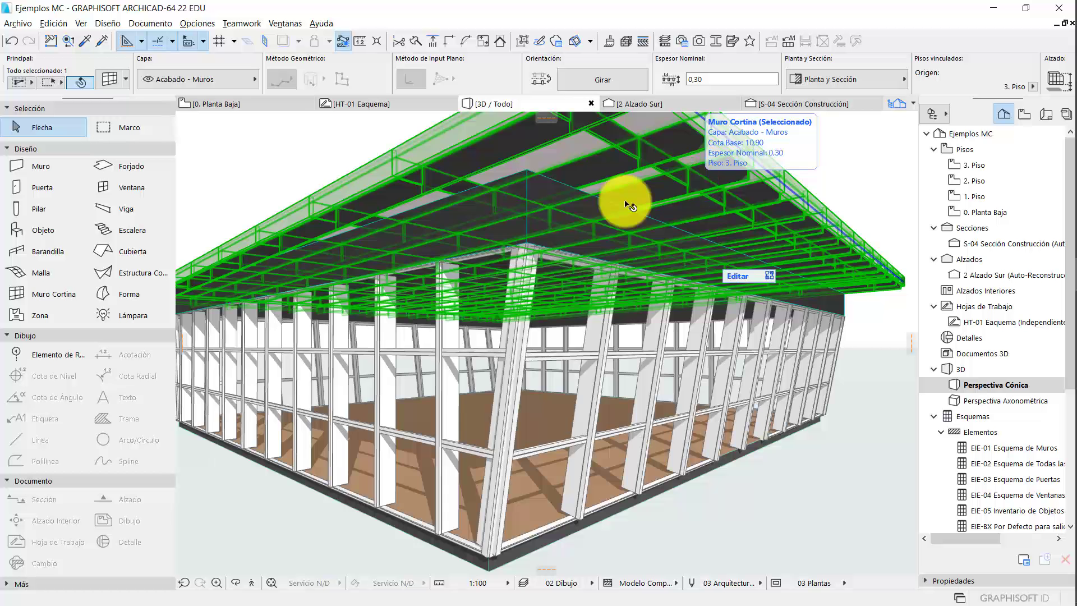
pyautogui.keyDown('shift'); pyautogui.moveTo(630, 200); pyautogui.dragTo(668, 243, button='middle'); pyautogui.keyUp('shift')
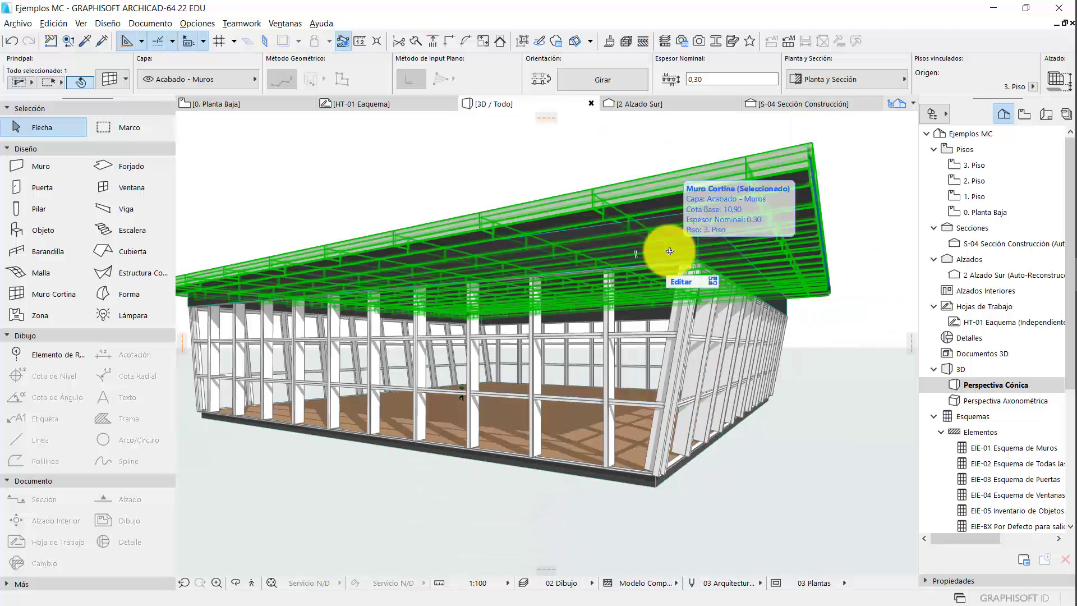
# - Deselect the roof curtain wall and examine the inclined façade curtain walls beneath it on both sides of the corner
pyautogui.press('Escape')
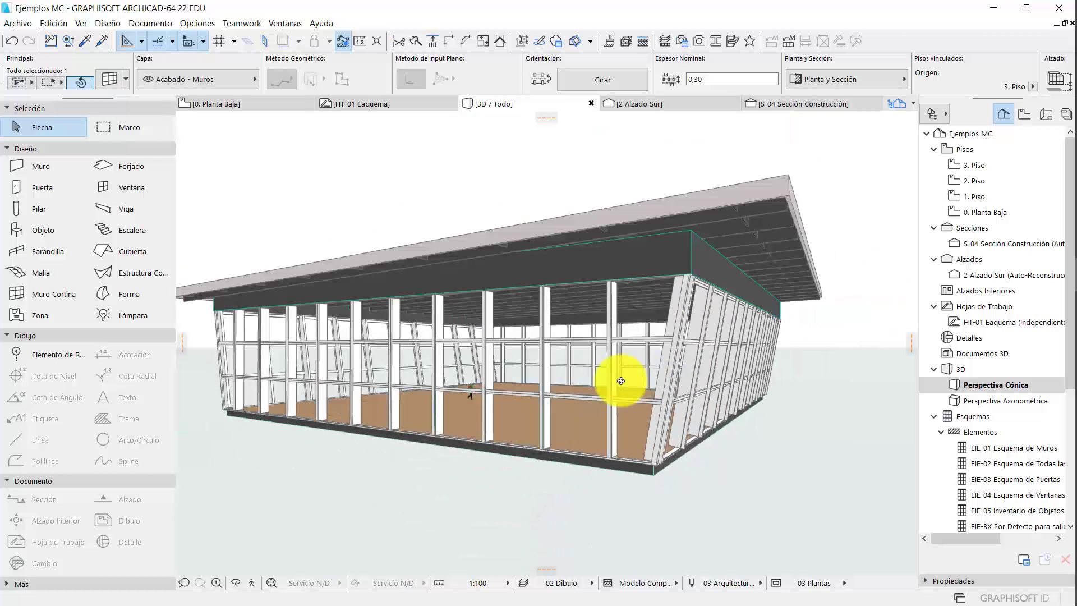
pyautogui.keyDown('shift'); pyautogui.moveTo(622, 378); pyautogui.dragTo(561, 432, button='middle'); pyautogui.keyUp('shift')
pyautogui.press('Escape')
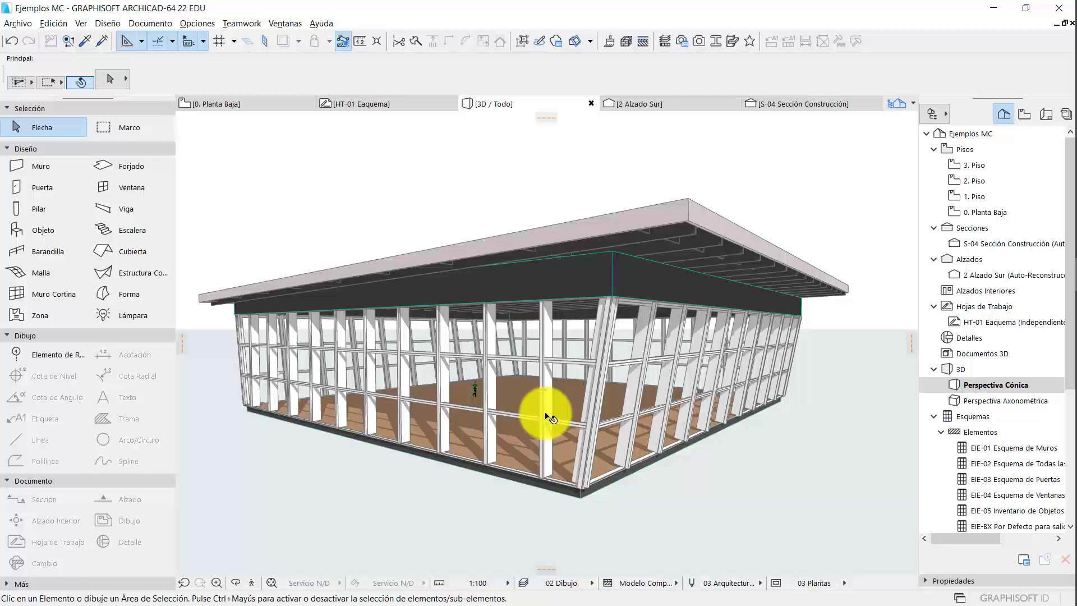
pyautogui.moveTo(548, 416)
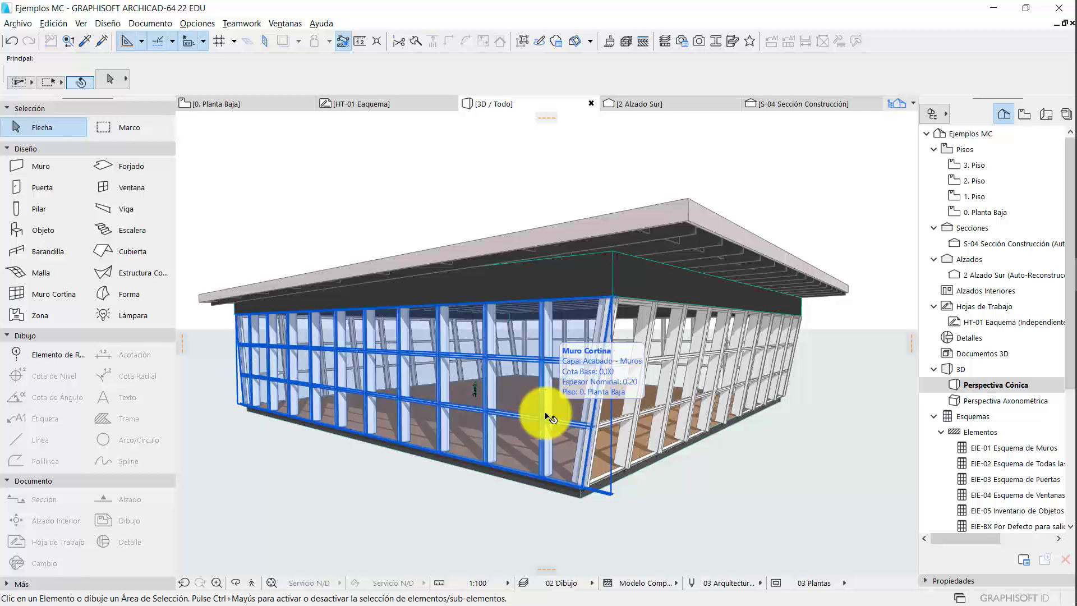
pyautogui.keyDown('shift'); pyautogui.moveTo(697, 438); pyautogui.dragTo(687, 443, button='middle'); pyautogui.keyUp('shift')
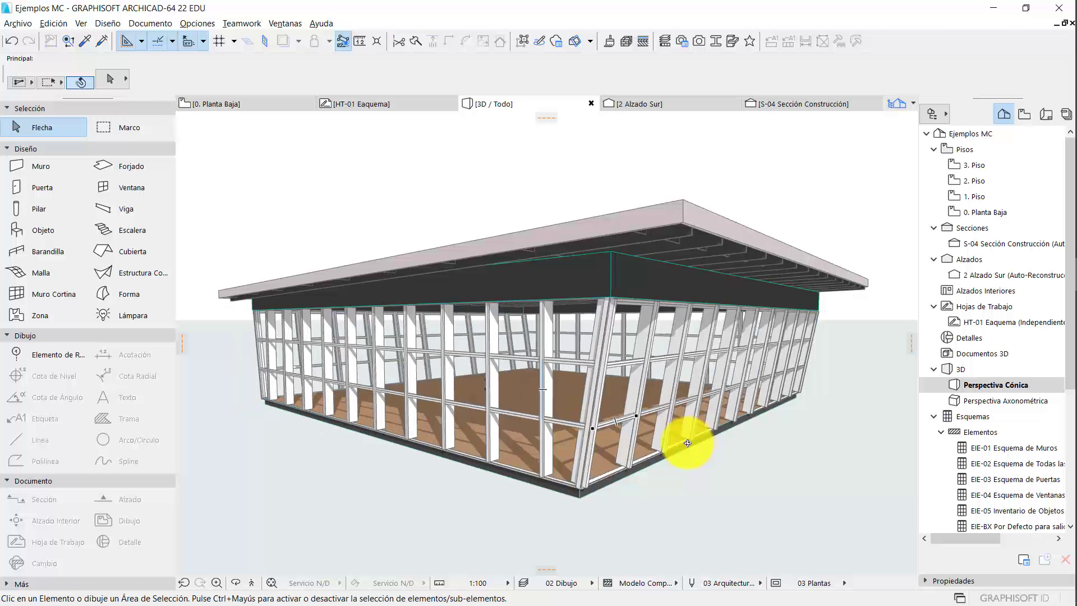
pyautogui.moveTo(687, 443)
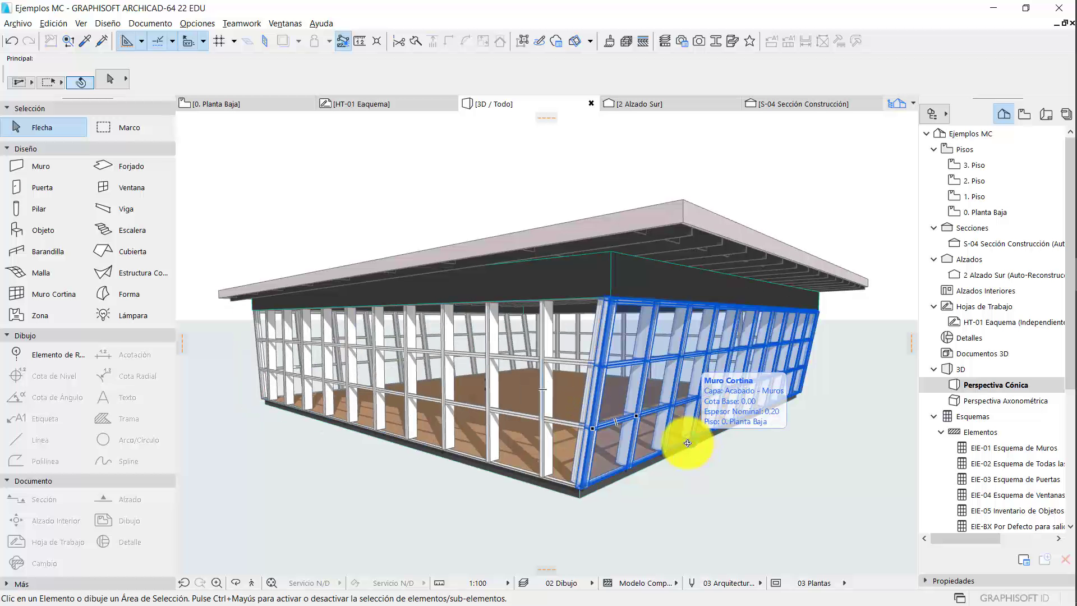
pyautogui.scroll(-5, 644, 386)
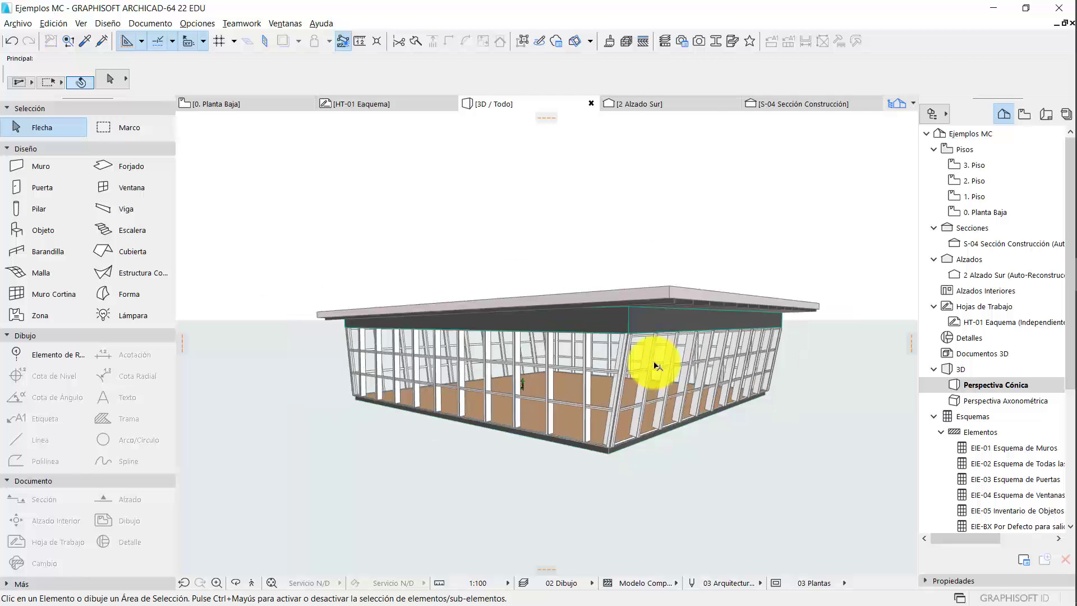